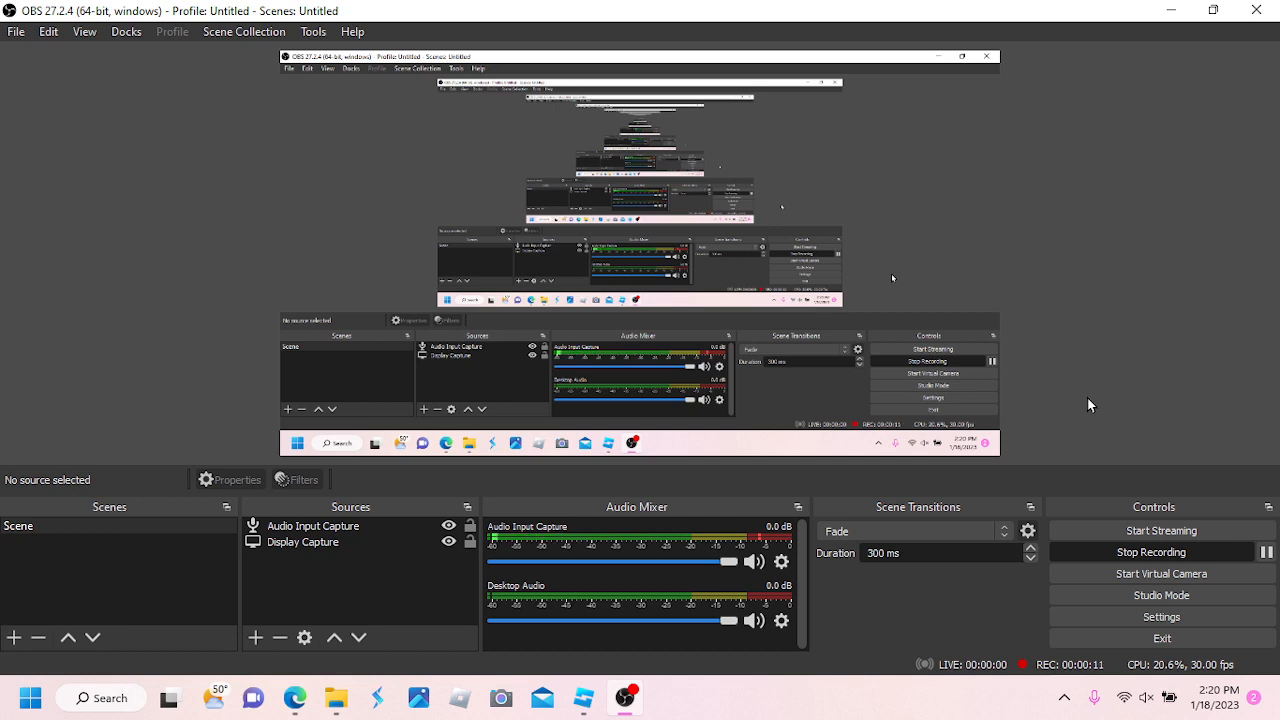
Switch to Roblox Studio and create a new place from the Classic Baseplate template
{"action": "left_click", "coordinate": [587, 695]}
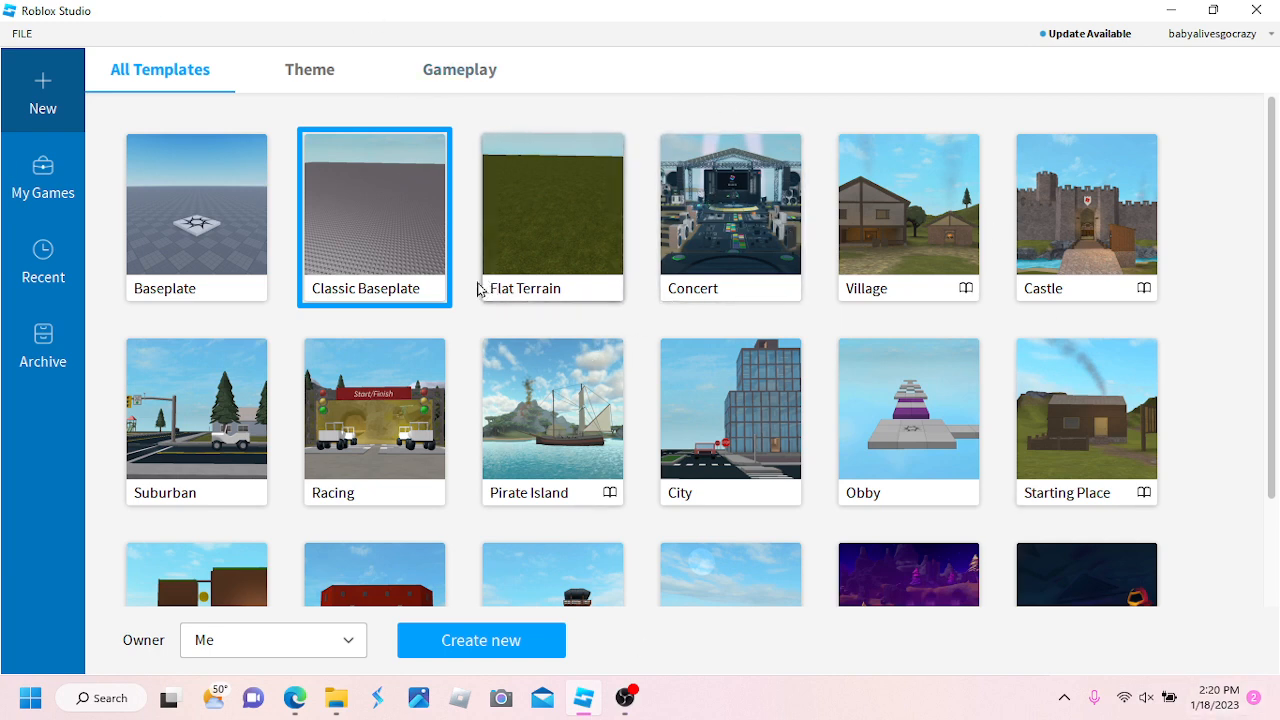
{"action": "scroll", "coordinate": [592, 330], "scroll_direction": "down", "scroll_amount": 2}
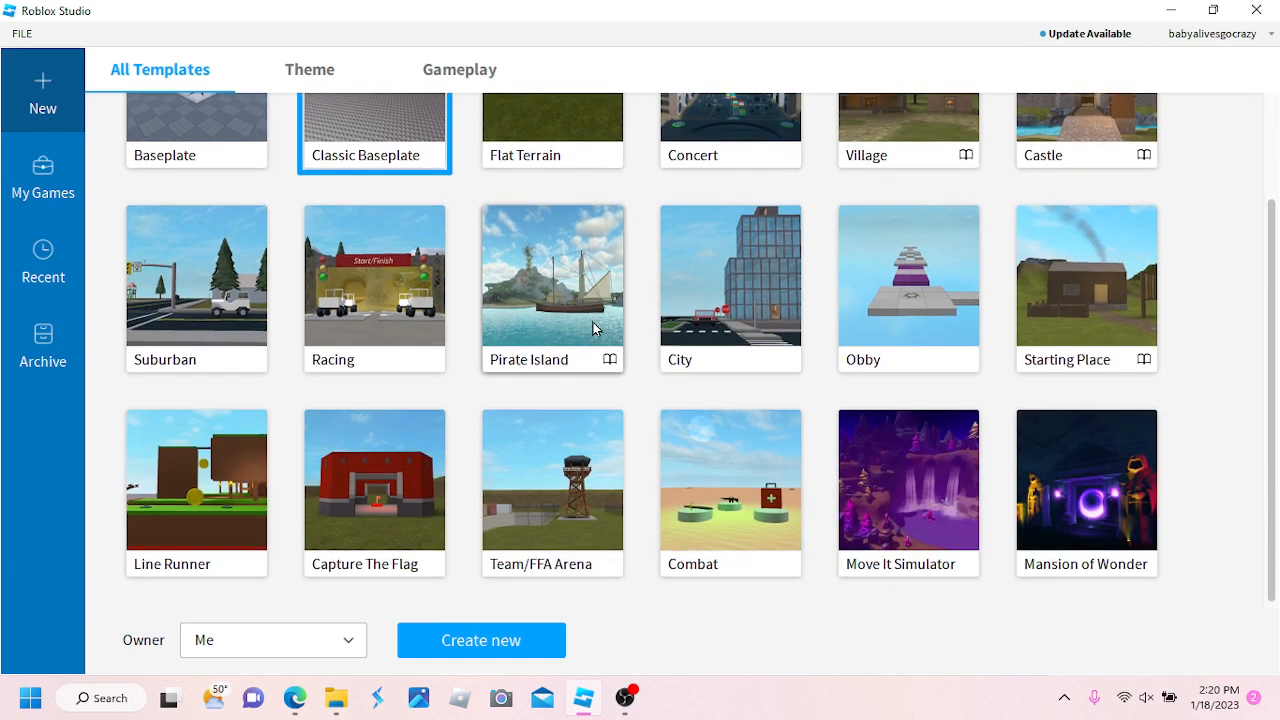
{"action": "scroll", "coordinate": [593, 322], "scroll_direction": "up", "scroll_amount": 2}
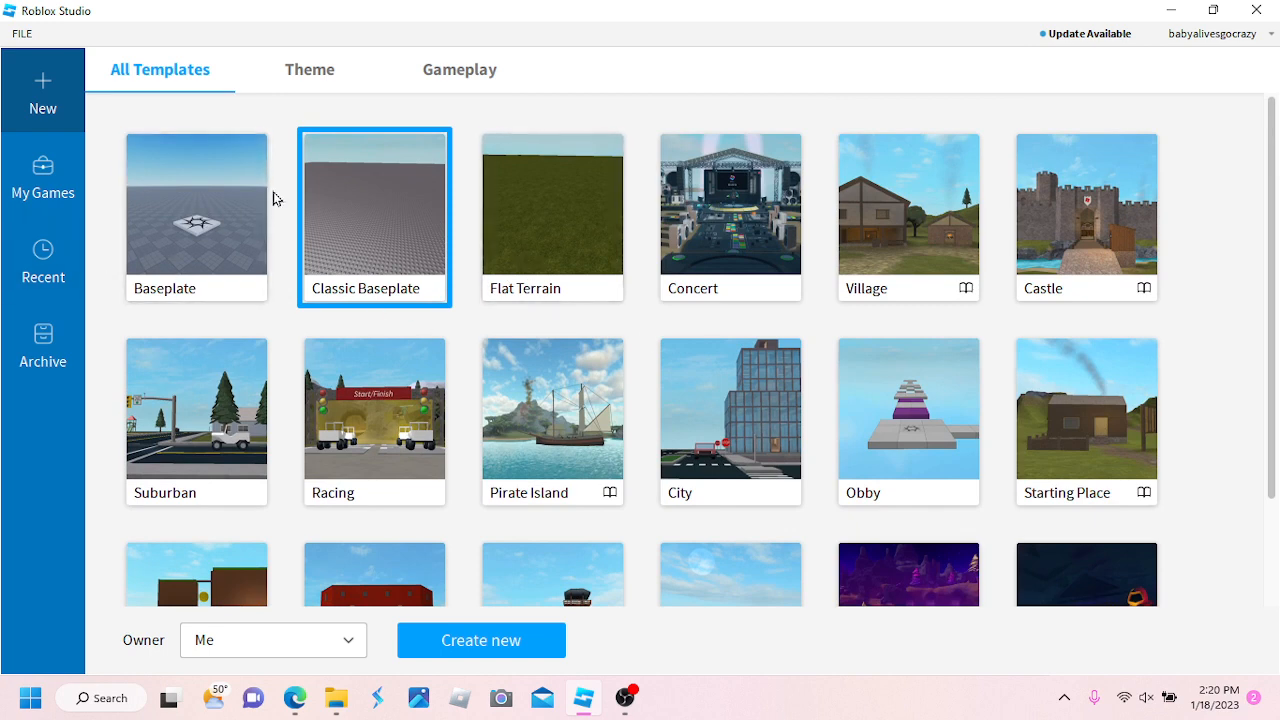
{"action": "scroll", "coordinate": [277, 200], "scroll_direction": "down", "scroll_amount": 2}
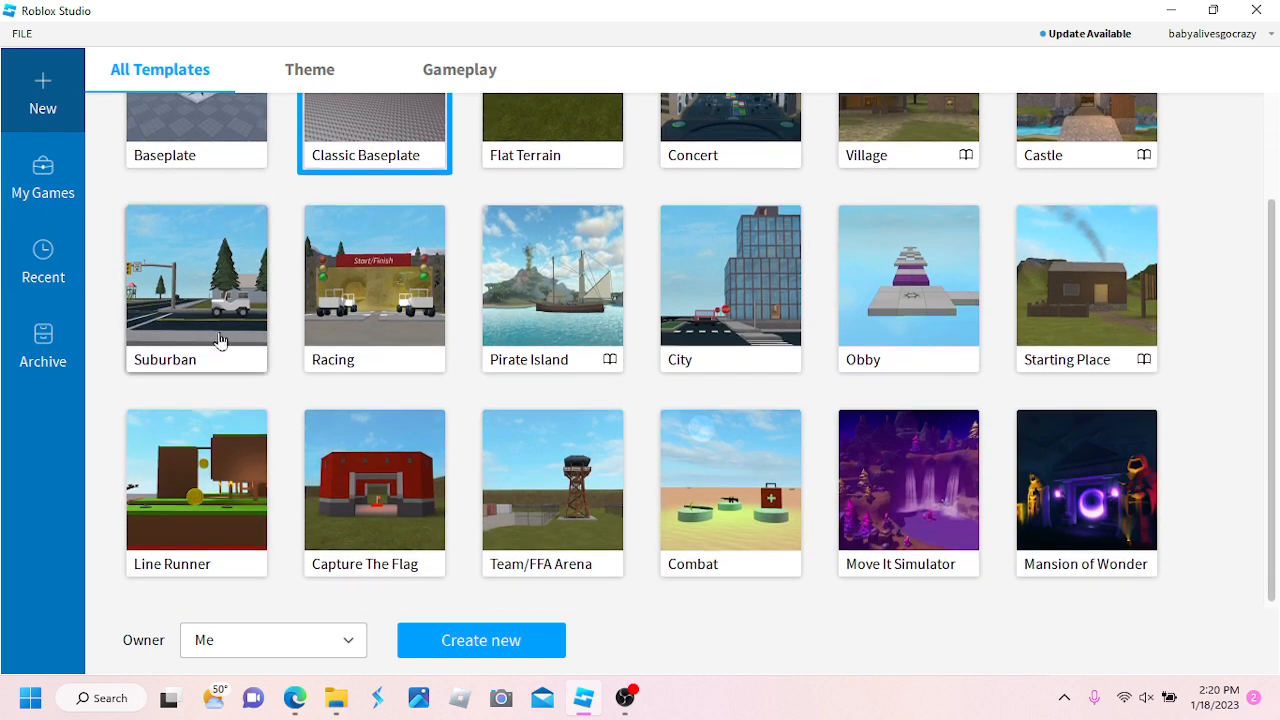
{"action": "scroll", "coordinate": [966, 414], "scroll_direction": "up", "scroll_amount": 2}
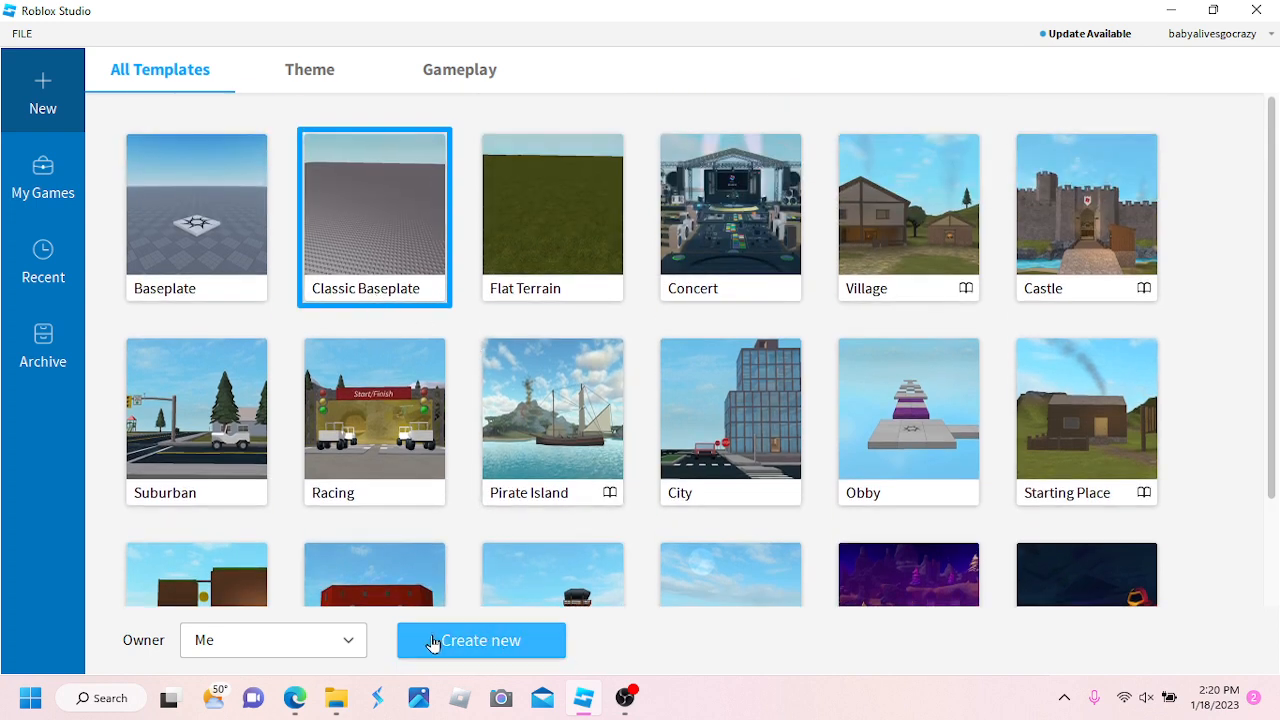
{"action": "left_click", "coordinate": [518, 648]}
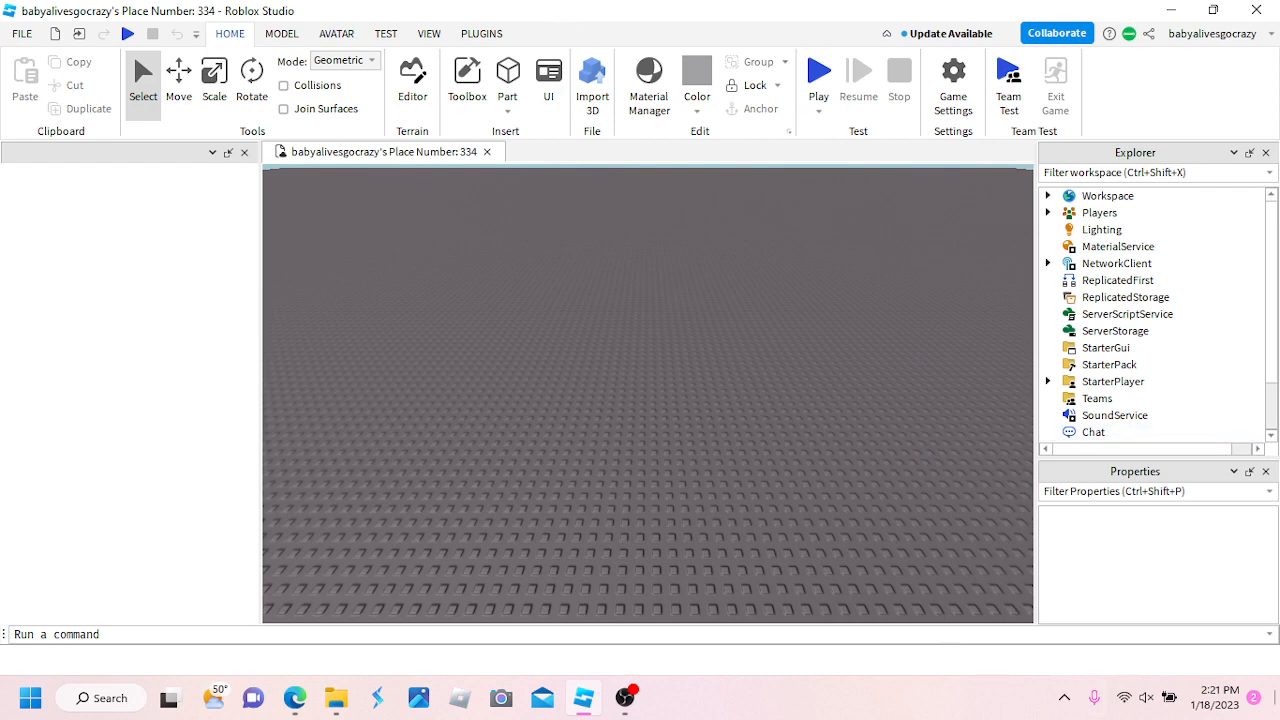
Show the Toolbox, launch the Load Character plugin and reposition its window over the viewport
{"action": "left_click", "coordinate": [467, 78]}
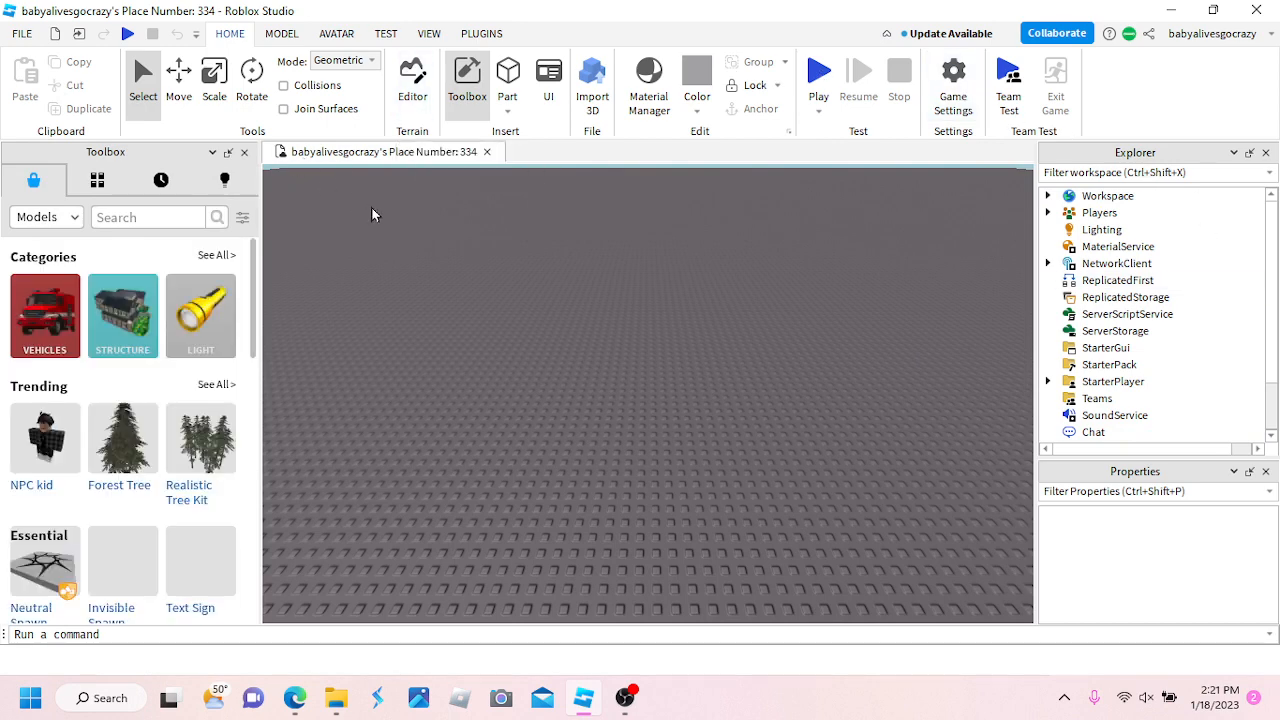
{"action": "right_click_drag", "start_coordinate": [393, 227], "coordinate": [416, 249]}
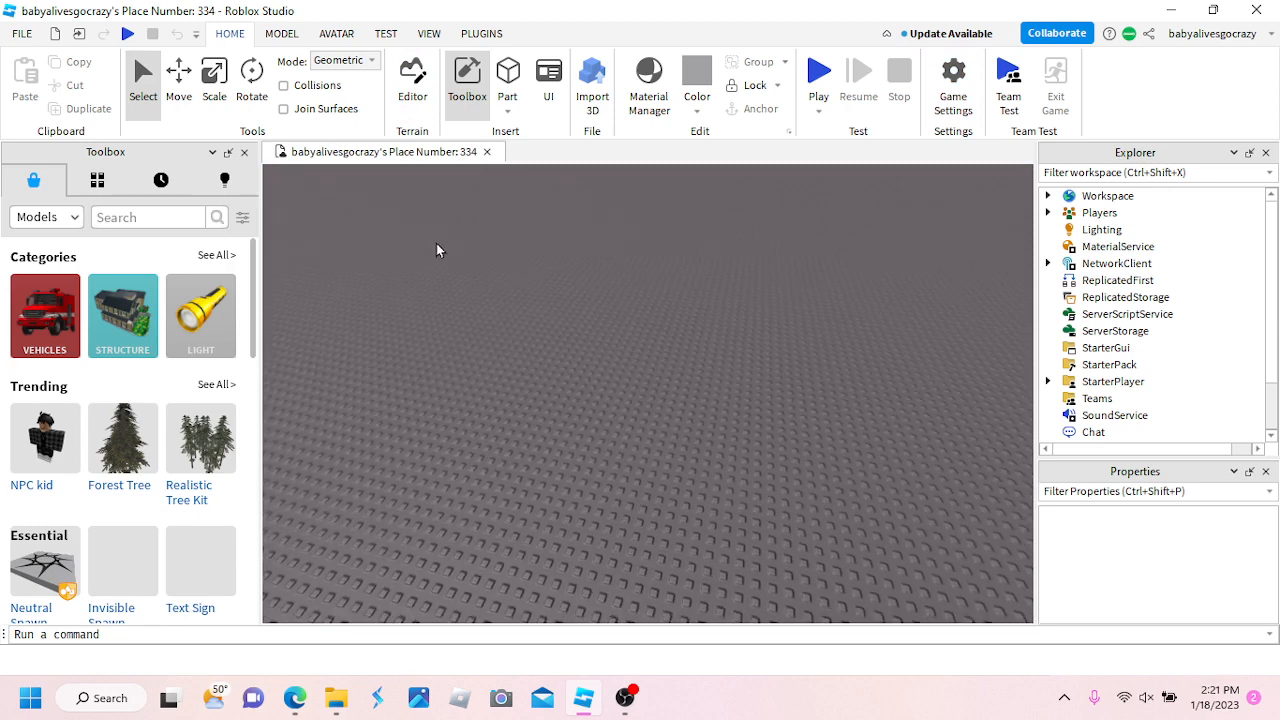
{"action": "left_click", "coordinate": [481, 33]}
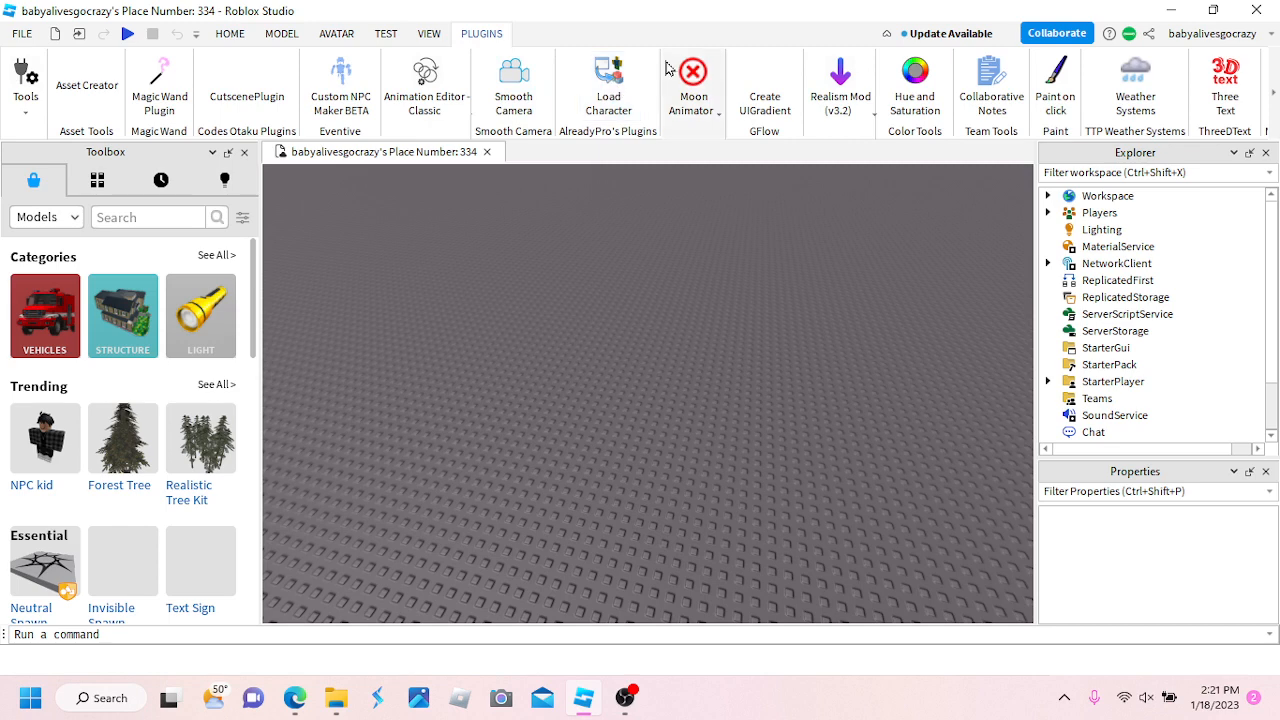
{"action": "left_click", "coordinate": [630, 106]}
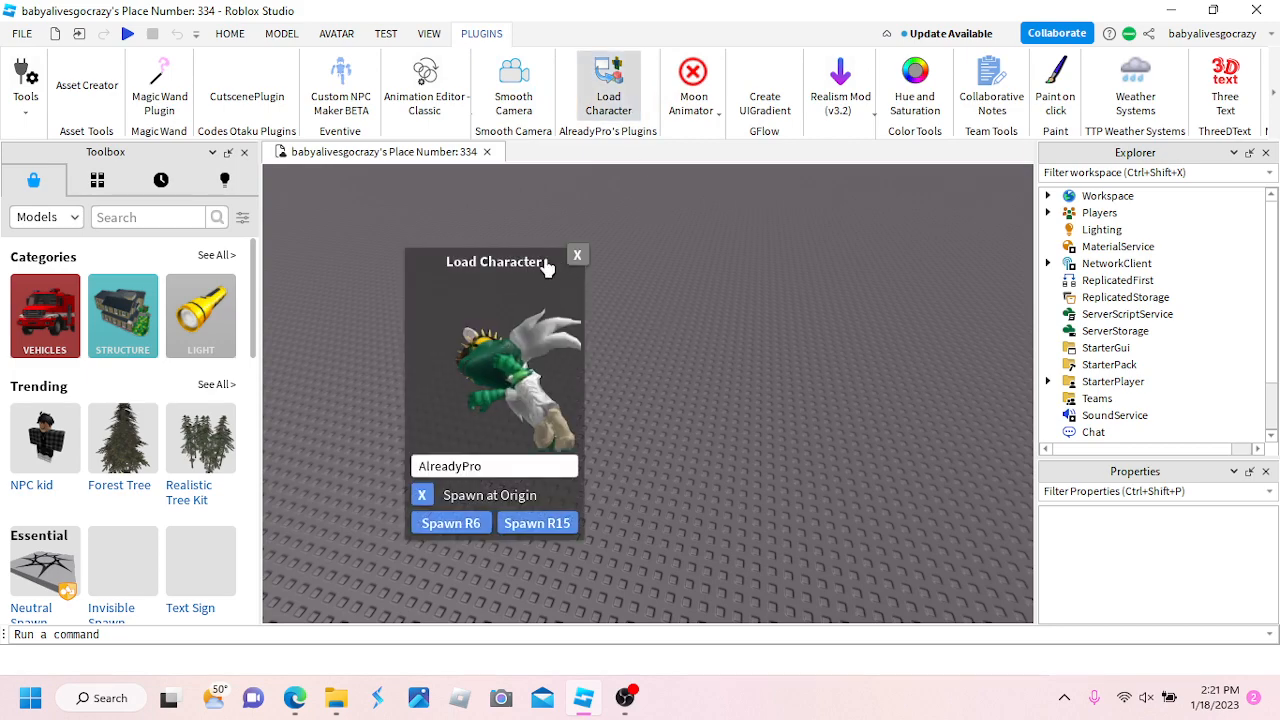
{"action": "mouse_move", "coordinate": [546, 267]}
{"action": "left_mouse_down"}
{"action": "mouse_move", "coordinate": [648, 220]}
{"action": "mouse_move", "coordinate": [648, 237]}
{"action": "mouse_move", "coordinate": [814, 274]}
{"action": "mouse_move", "coordinate": [908, 252]}
{"action": "mouse_move", "coordinate": [729, 214]}
{"action": "mouse_move", "coordinate": [806, 229]}
{"action": "mouse_move", "coordinate": [559, 268]}
{"action": "left_mouse_up"}
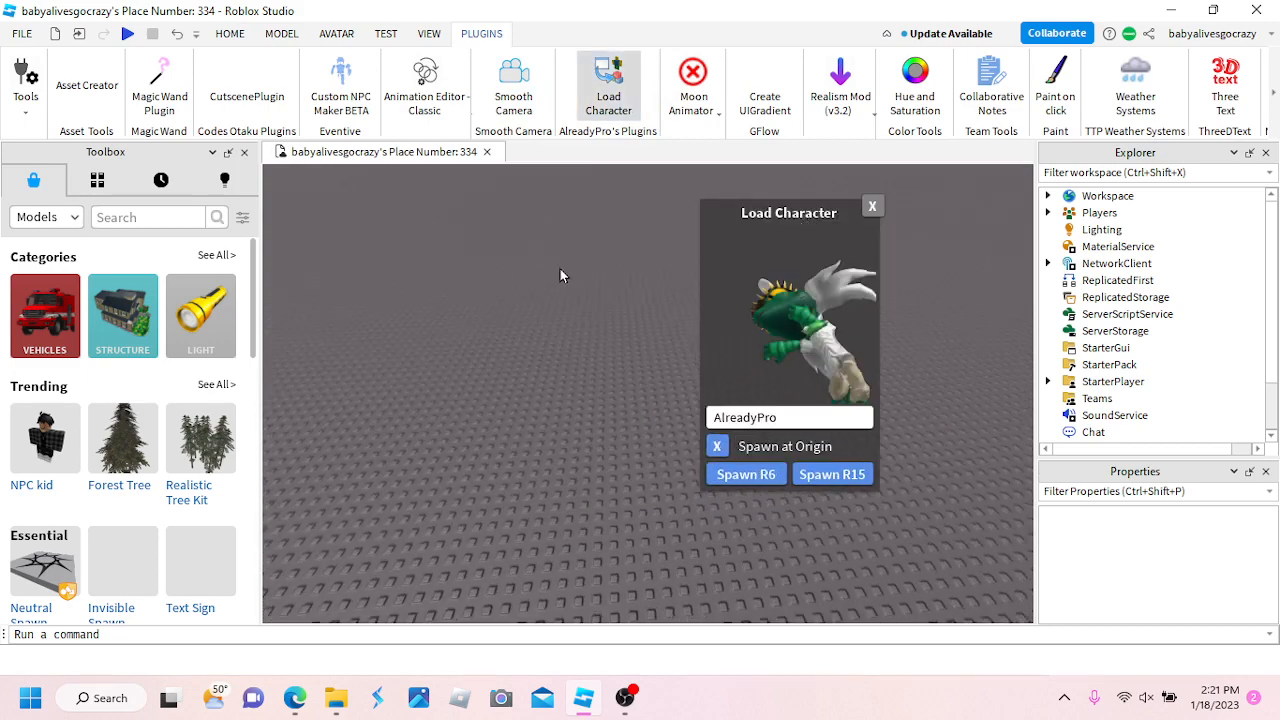
{"action": "right_click_drag", "start_coordinate": [560, 269], "coordinate": [560, 268]}
{"action": "left_click_drag", "start_coordinate": [787, 335], "coordinate": [768, 350]}
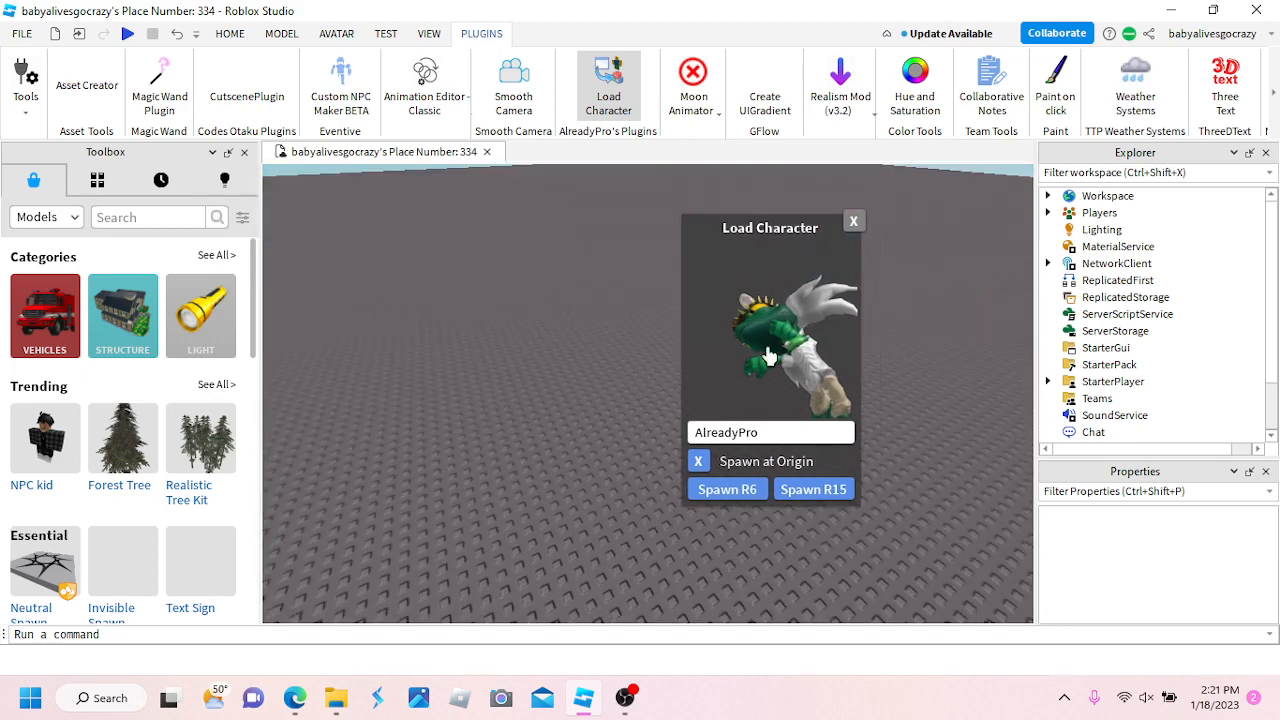
Replace the default username AlreadyPro in Load Character with the avatar owner's Roblox username
{"action": "left_click_drag", "start_coordinate": [897, 449], "coordinate": [526, 338]}
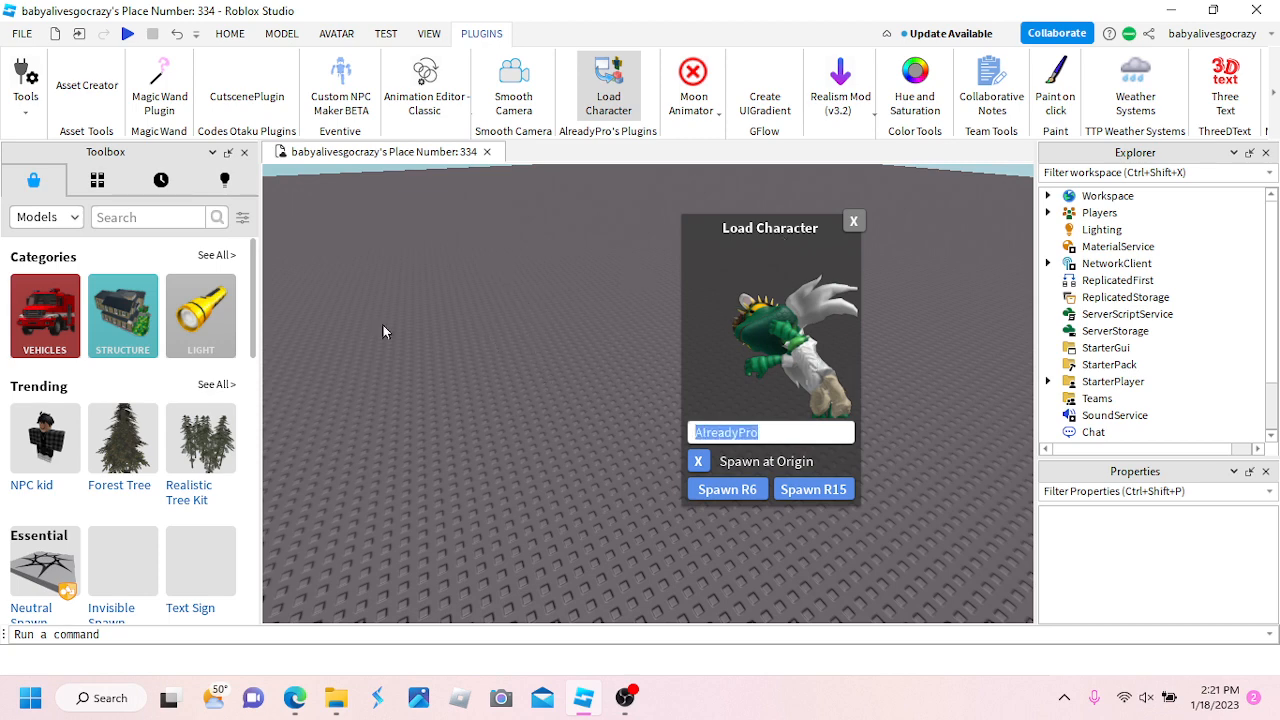
{"action": "key", "text": "BackSpace"}
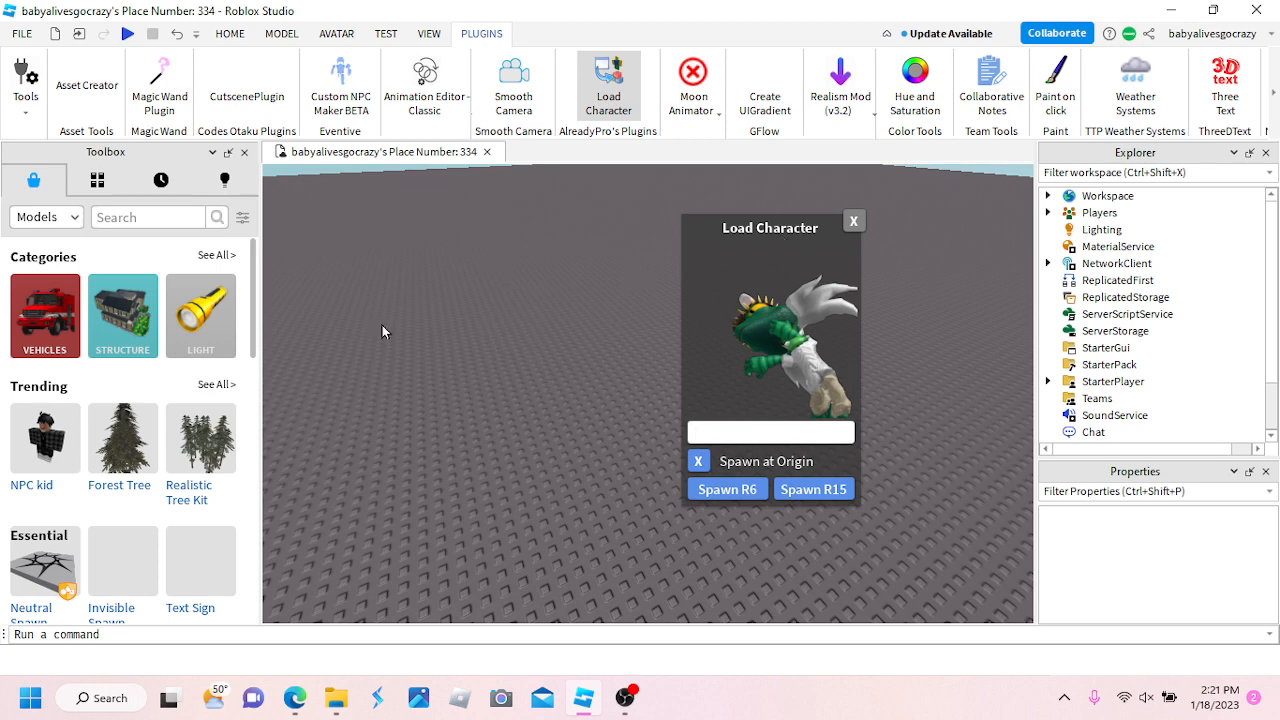
{"action": "type", "text": "babyalivesgocrazy"}
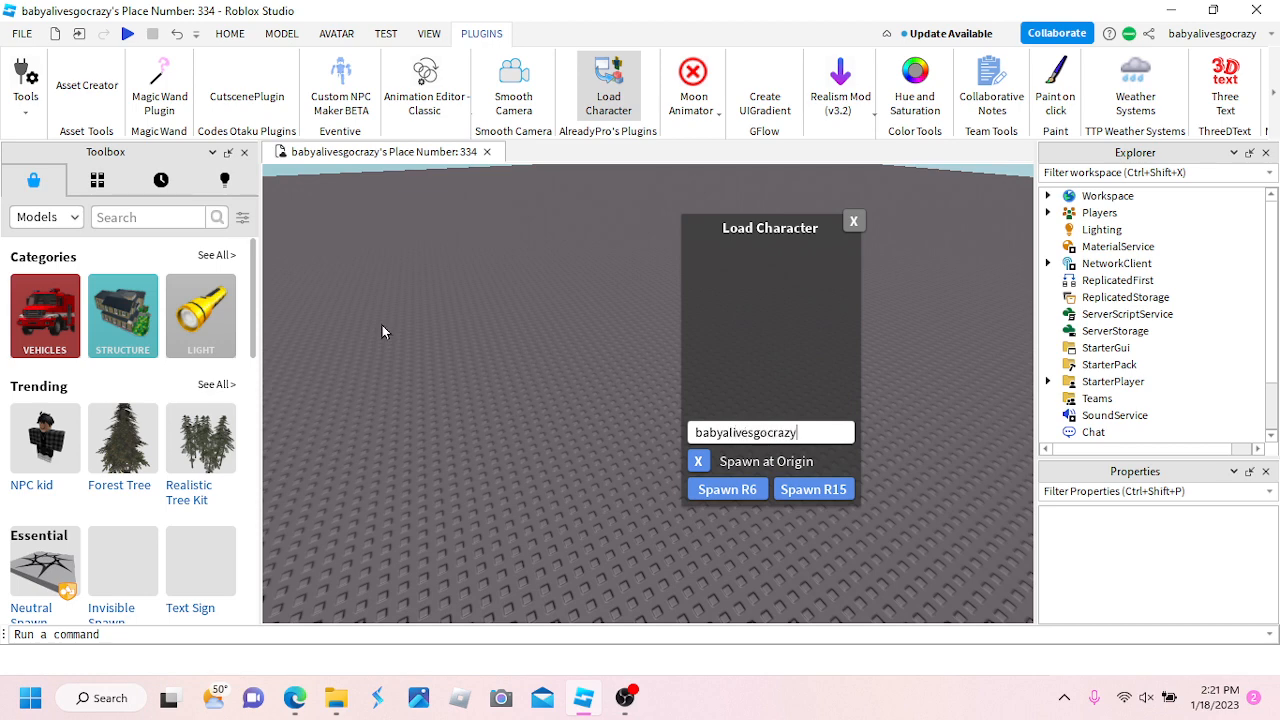
{"action": "mouse_move", "coordinate": [750, 277]}
{"action": "left_mouse_down"}
{"action": "mouse_move", "coordinate": [663, 289]}
{"action": "mouse_move", "coordinate": [729, 274]}
{"action": "left_mouse_up"}
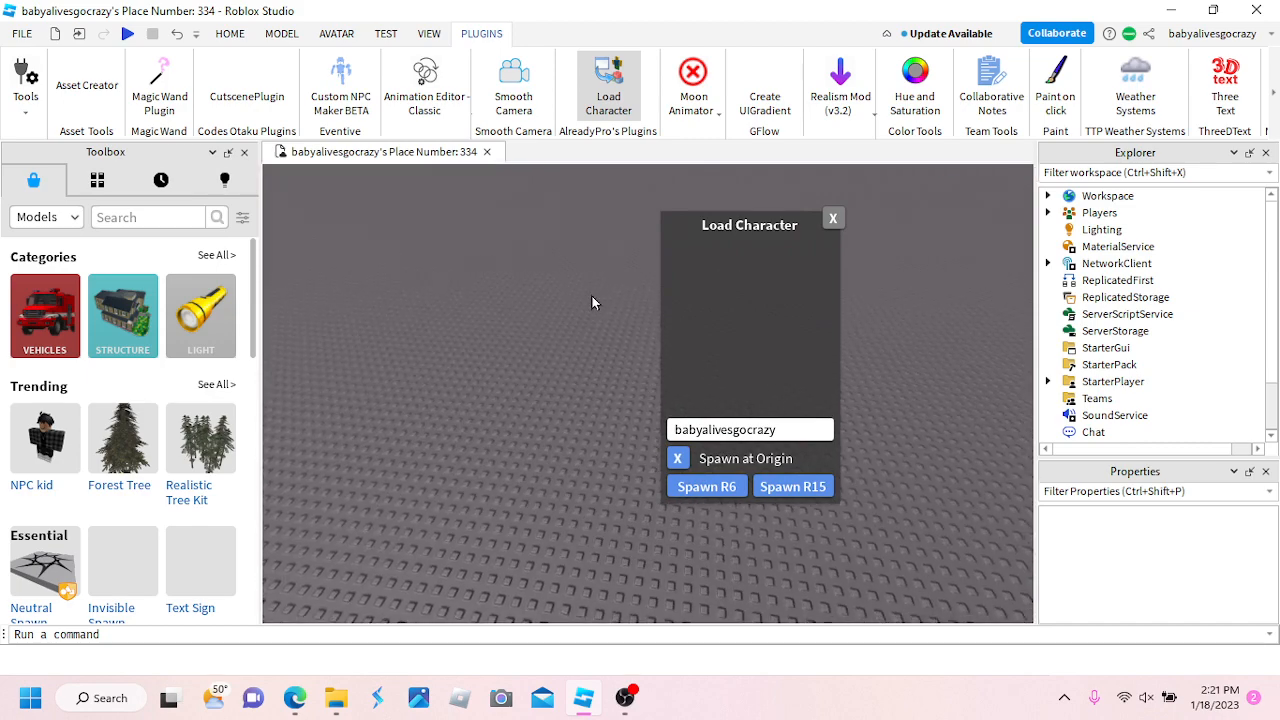
{"action": "right_click_drag", "start_coordinate": [590, 297], "coordinate": [589, 298]}
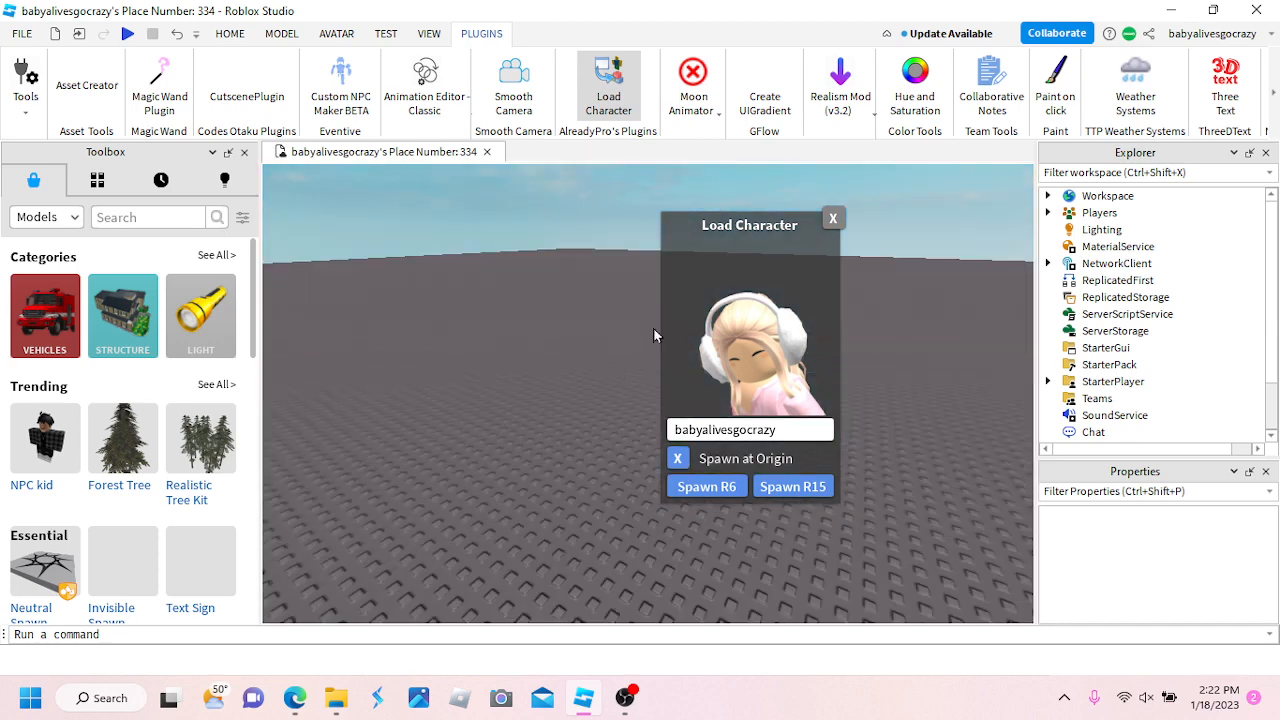
Turn off Spawn at Origin and spawn the loaded avatar as an R6 character
{"action": "left_click_drag", "start_coordinate": [750, 247], "coordinate": [837, 271]}
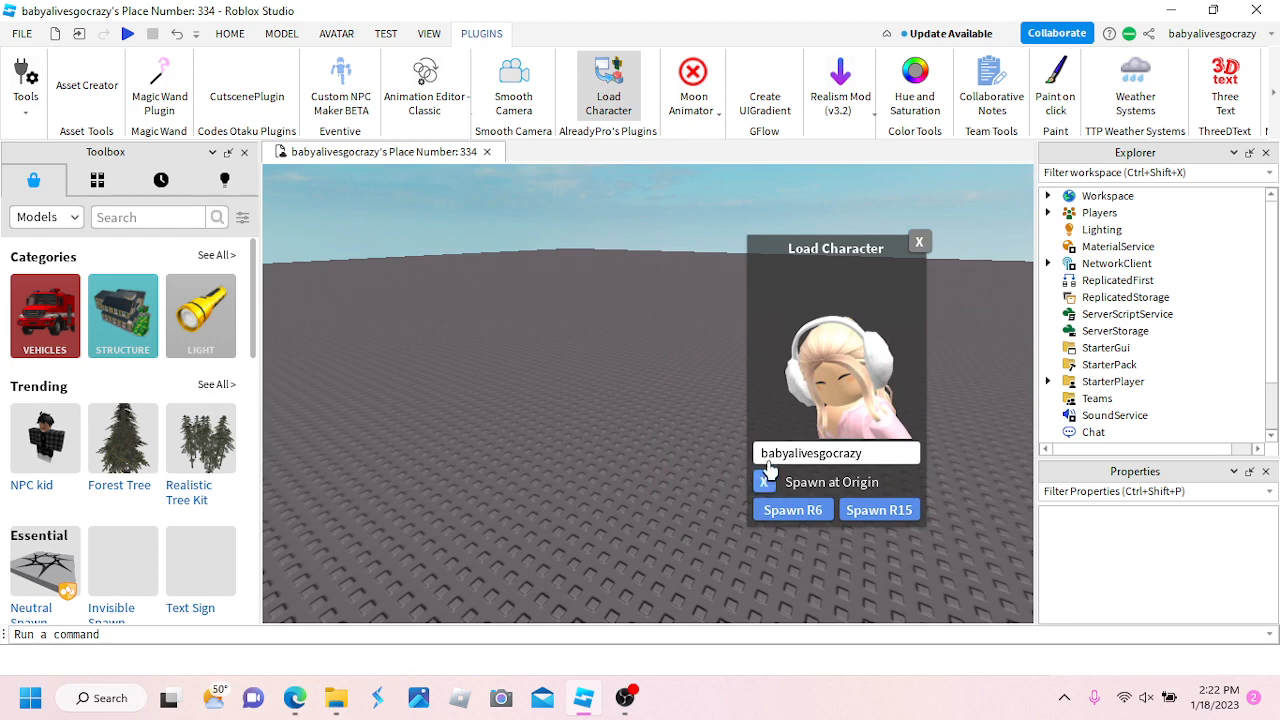
{"action": "right_click_drag", "start_coordinate": [713, 359], "coordinate": [713, 359]}
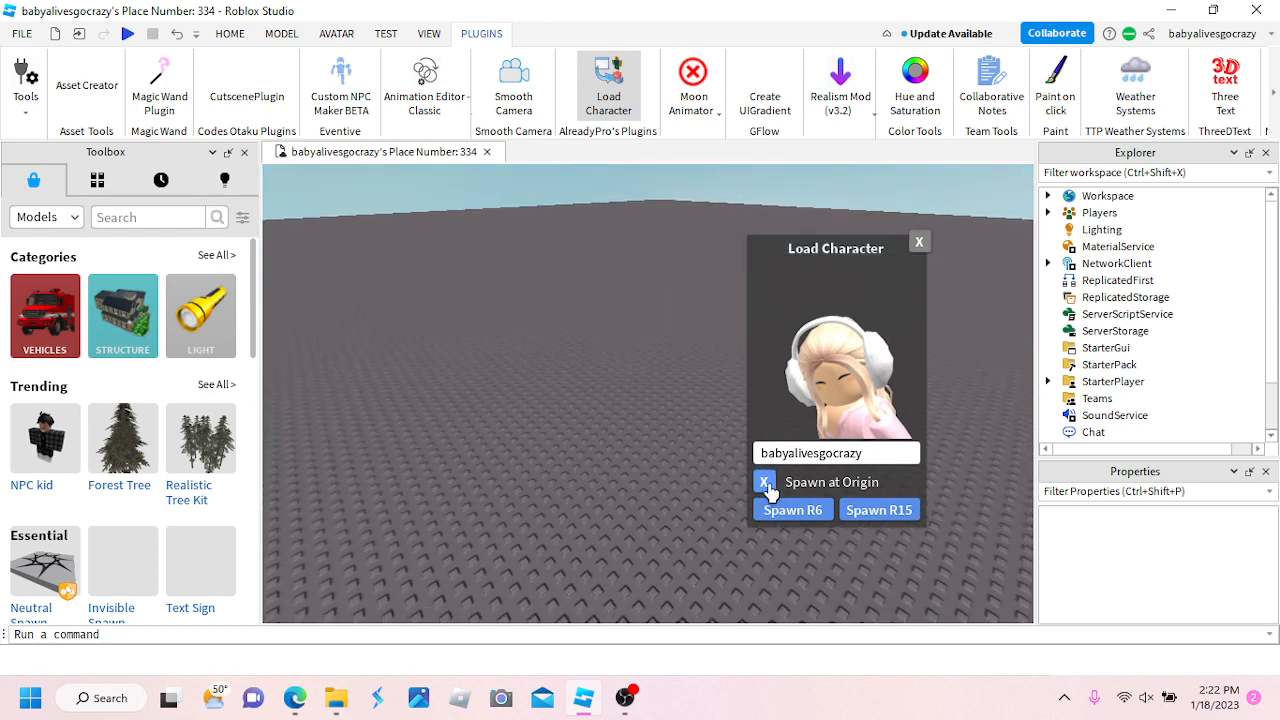
{"action": "right_click_drag", "start_coordinate": [597, 308], "coordinate": [539, 322]}
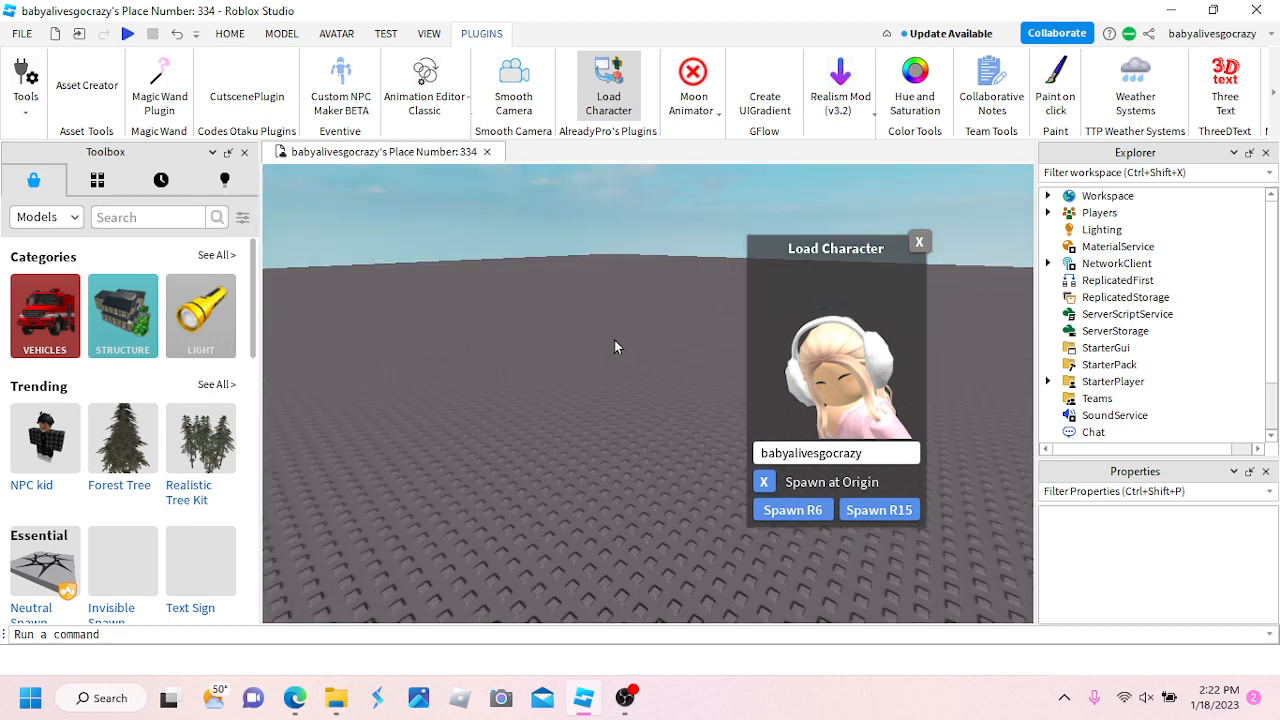
{"action": "left_click_drag", "start_coordinate": [823, 345], "coordinate": [552, 309]}
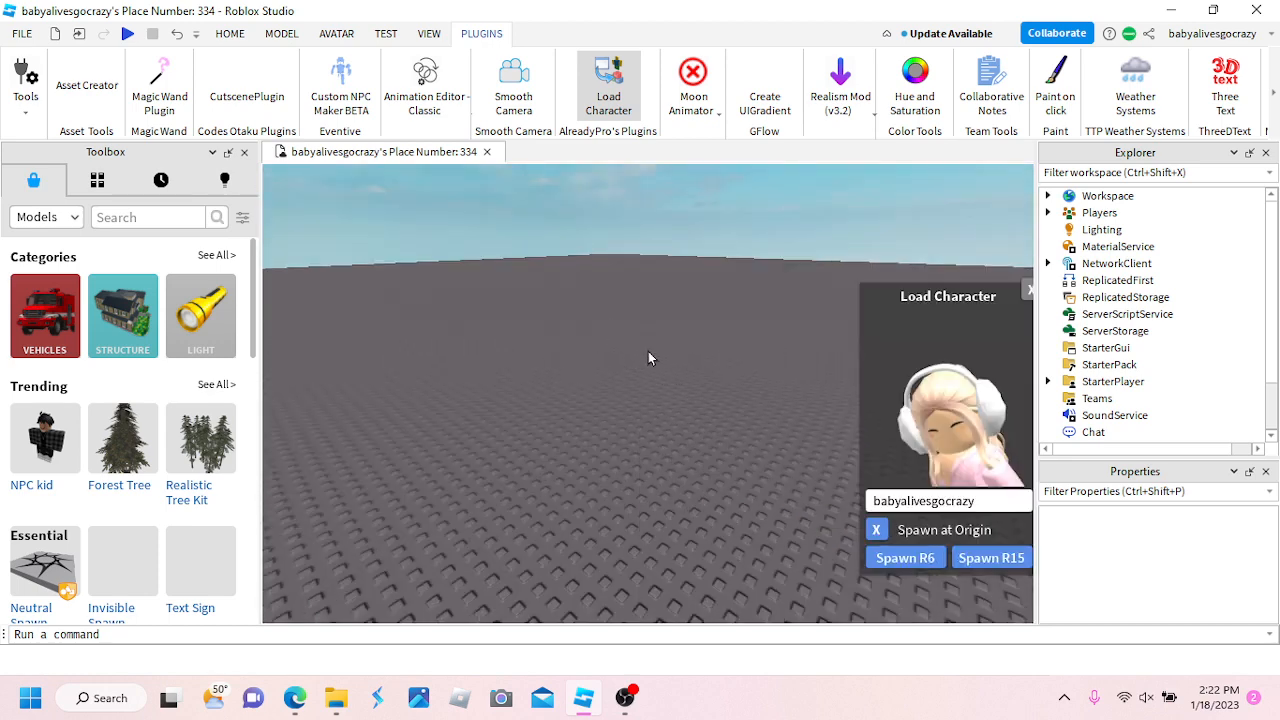
{"action": "left_click_drag", "start_coordinate": [966, 373], "coordinate": [510, 318]}
{"action": "left_click", "coordinate": [480, 449]}
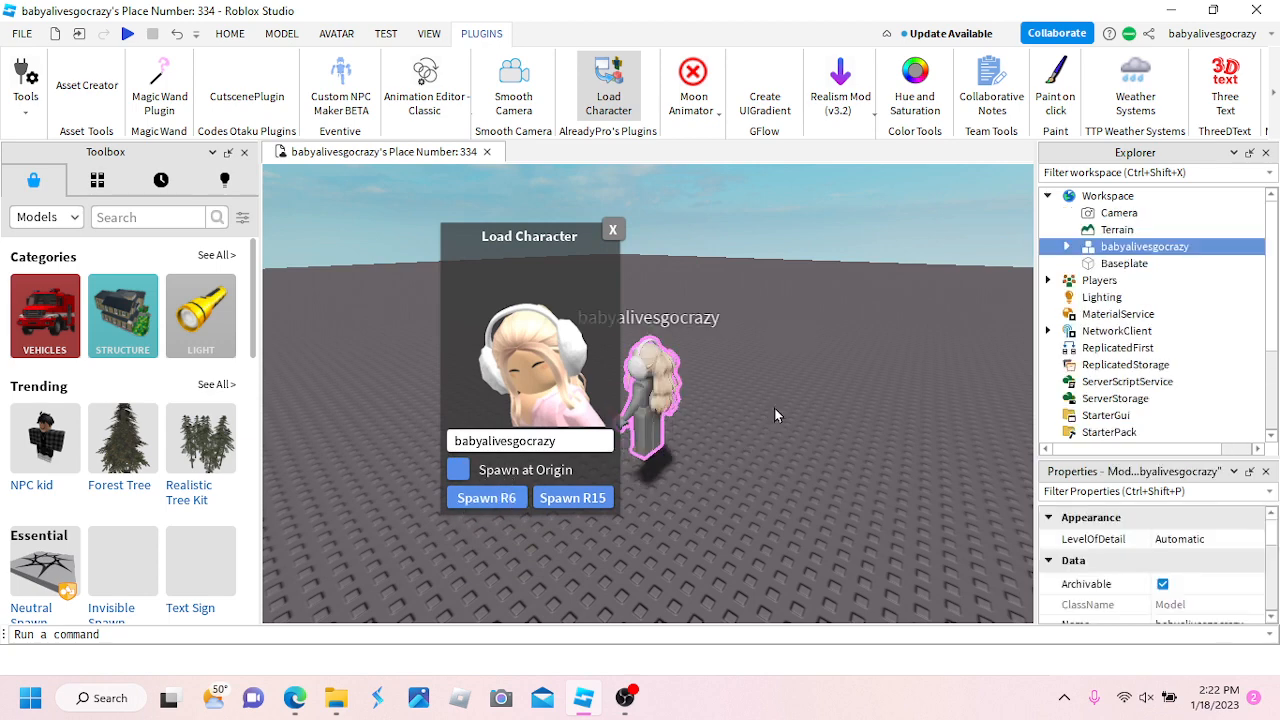
Bring the front of the spawned character into view and close the Load Character window
{"action": "right_click_drag", "start_coordinate": [773, 407], "coordinate": [738, 443]}
{"action": "key", "text": "w"}
{"action": "key", "text": "w"}
{"action": "scroll", "coordinate": [570, 230], "scroll_direction": "down", "scroll_amount": 5}
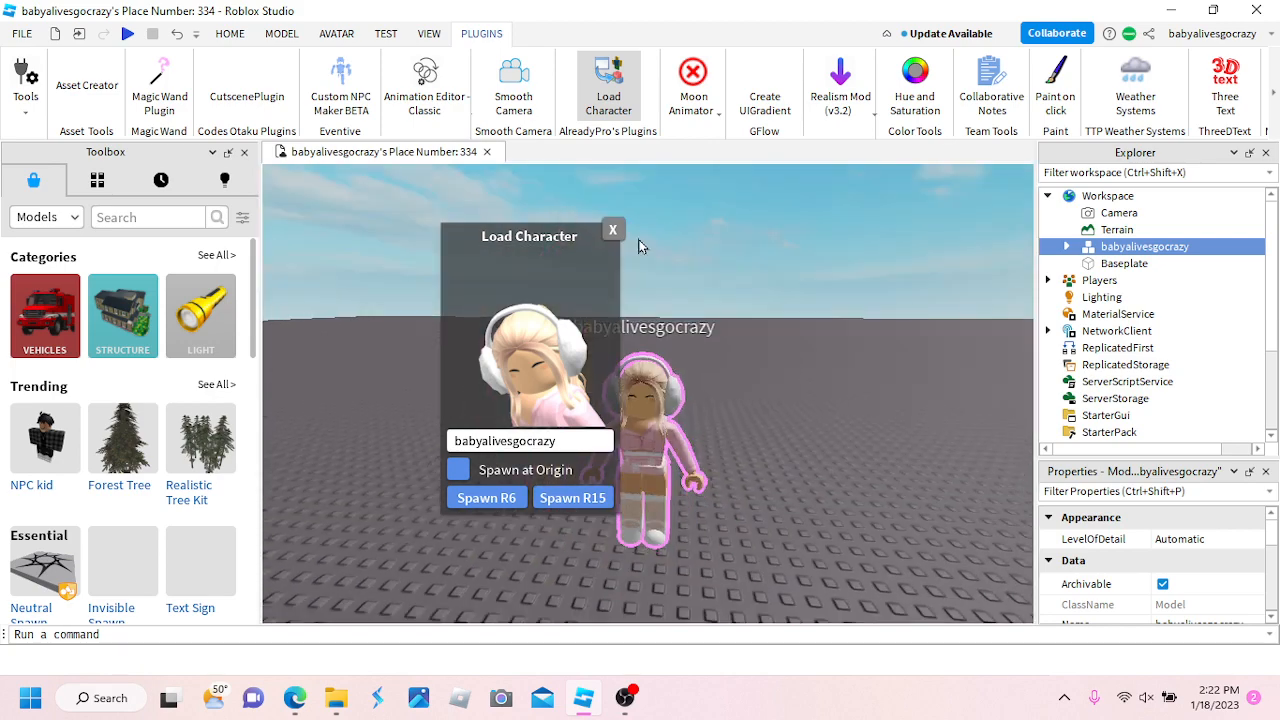
{"action": "scroll", "coordinate": [638, 243], "scroll_direction": "up", "scroll_amount": 5}
{"action": "left_click", "coordinate": [613, 230]}
Examine the spawned character up close and from a distance
{"action": "right_click_drag", "start_coordinate": [898, 510], "coordinate": [898, 510]}
{"action": "scroll", "coordinate": [898, 510], "scroll_direction": "down", "scroll_amount": 4}
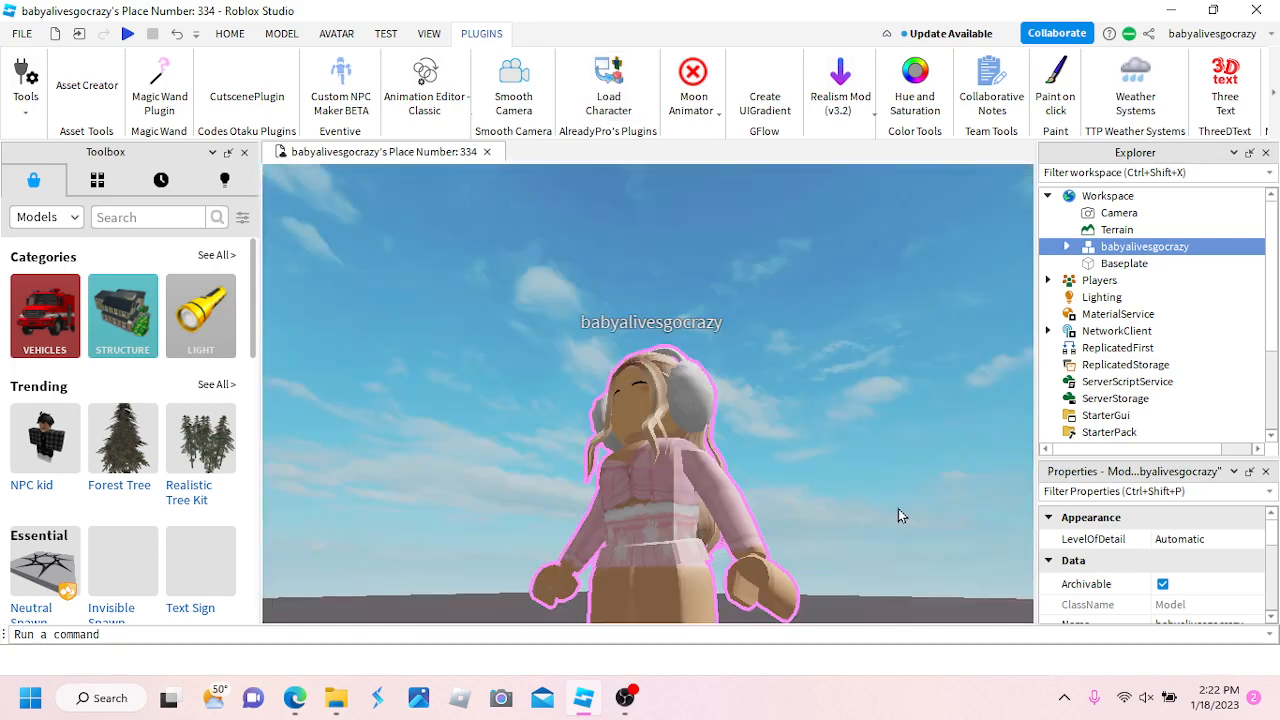
{"action": "scroll", "coordinate": [898, 510], "scroll_direction": "up", "scroll_amount": 4}
{"action": "mouse_move", "coordinate": [777, 392]}
{"action": "right_mouse_down"}
{"action": "mouse_move", "coordinate": [784, 438]}
{"action": "mouse_move", "coordinate": [789, 398]}
{"action": "right_mouse_up"}
{"action": "scroll", "coordinate": [786, 397], "scroll_direction": "down", "scroll_amount": 5}
{"action": "scroll", "coordinate": [789, 398], "scroll_direction": "up", "scroll_amount": 5}
{"action": "scroll", "coordinate": [789, 398], "scroll_direction": "down", "scroll_amount": 5}
{"action": "scroll", "coordinate": [789, 398], "scroll_direction": "up", "scroll_amount": 3}
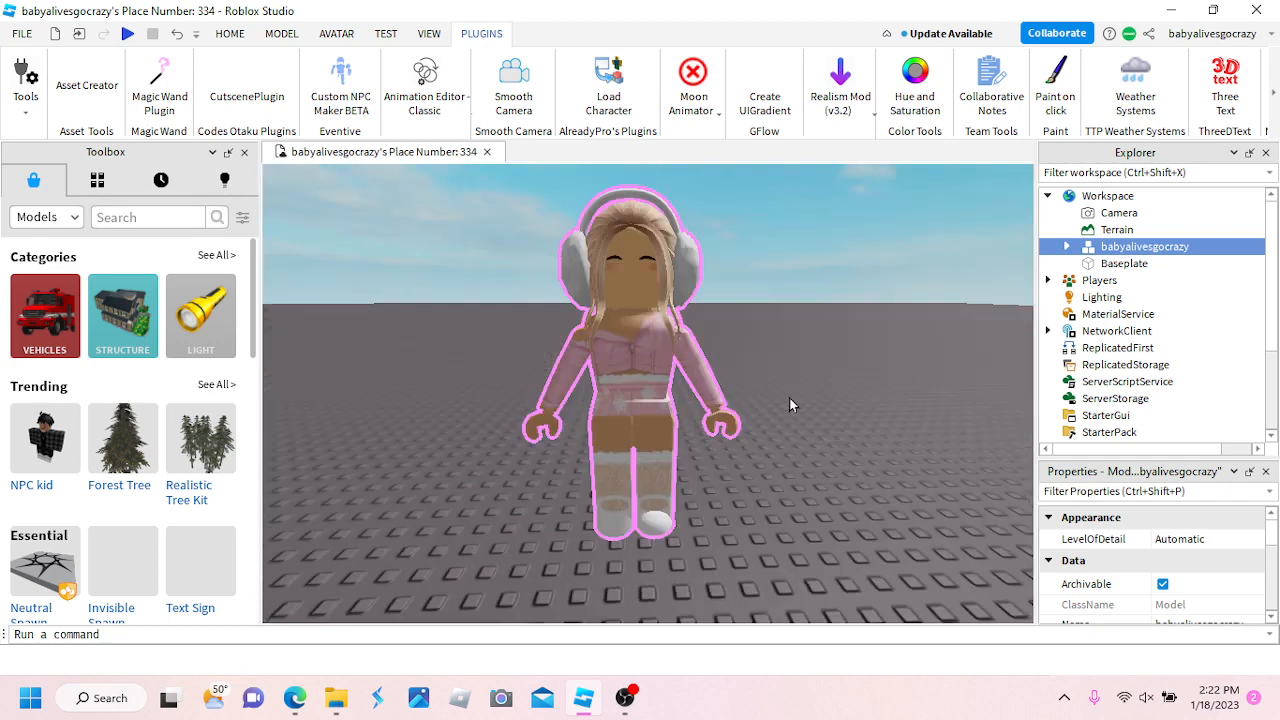
{"action": "scroll", "coordinate": [789, 403], "scroll_direction": "down", "scroll_amount": 4}
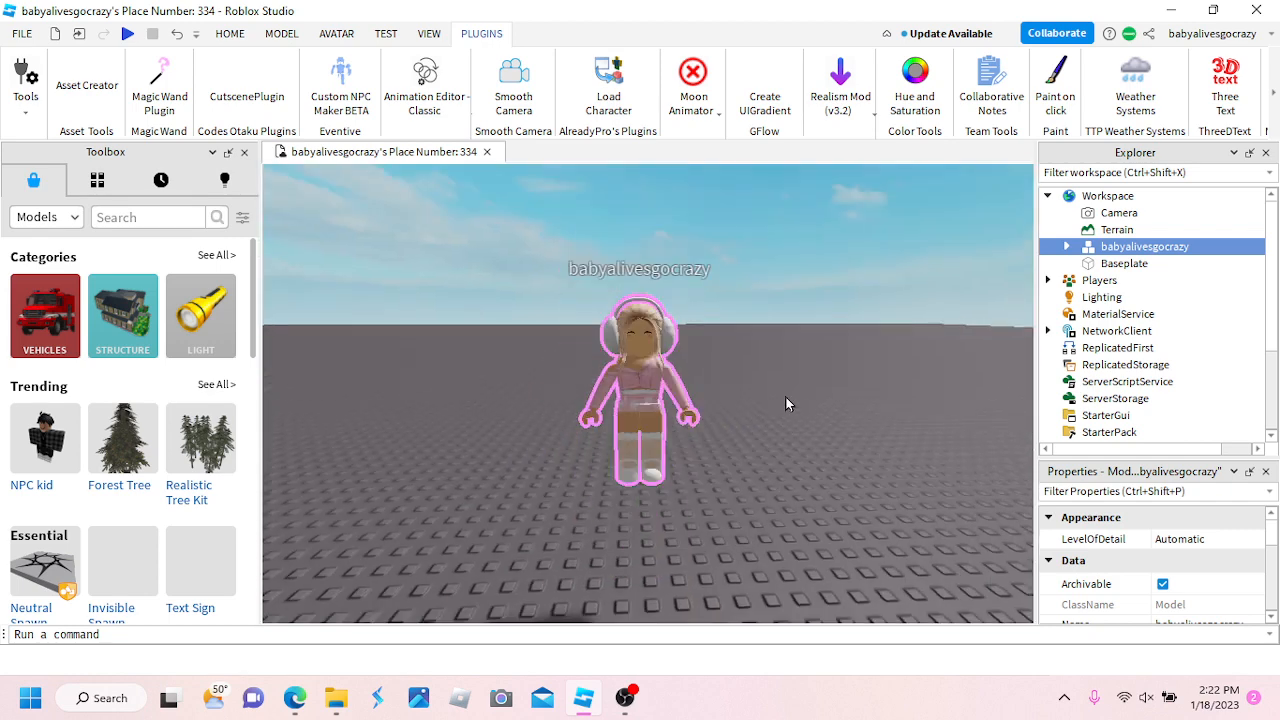
Move the character onto the baseplate surface and focus the camera on it
{"action": "left_click_drag", "start_coordinate": [674, 384], "coordinate": [640, 488]}
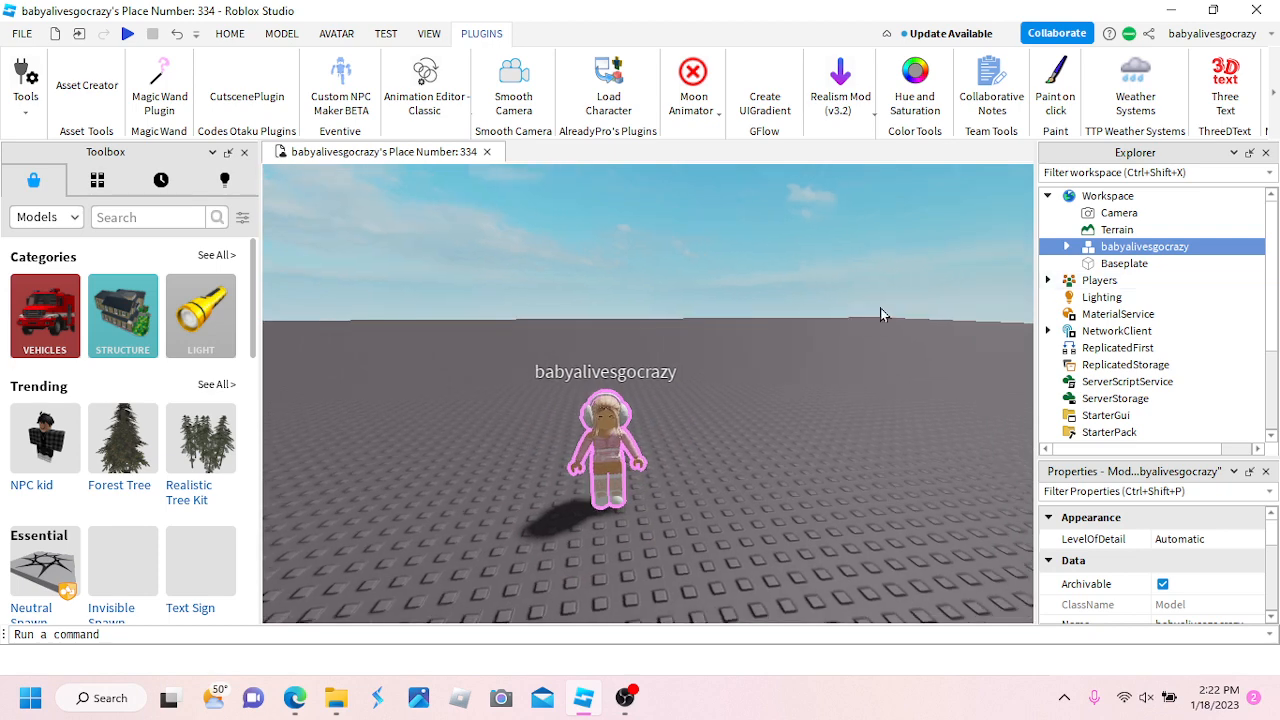
{"action": "right_click_drag", "start_coordinate": [880, 308], "coordinate": [880, 307]}
{"action": "scroll", "coordinate": [878, 312], "scroll_direction": "up", "scroll_amount": 8}
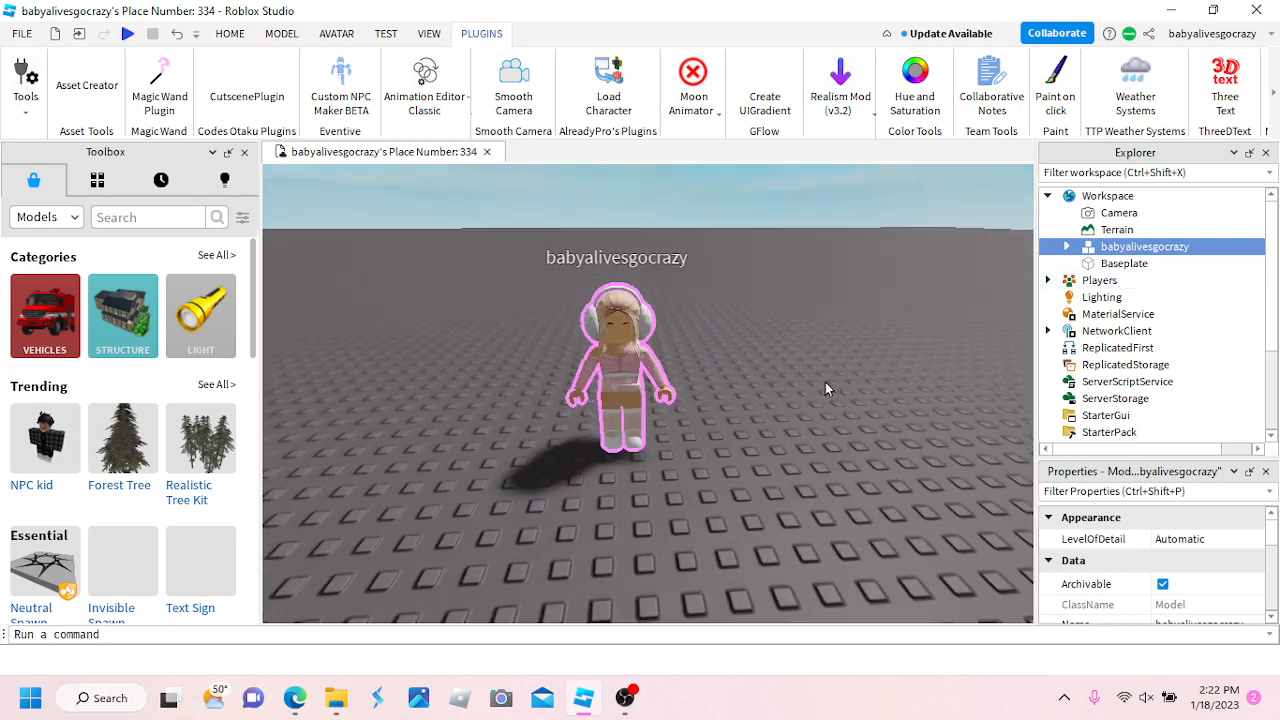
{"action": "right_click_drag", "start_coordinate": [829, 371], "coordinate": [840, 394]}
{"action": "key", "text": "f"}
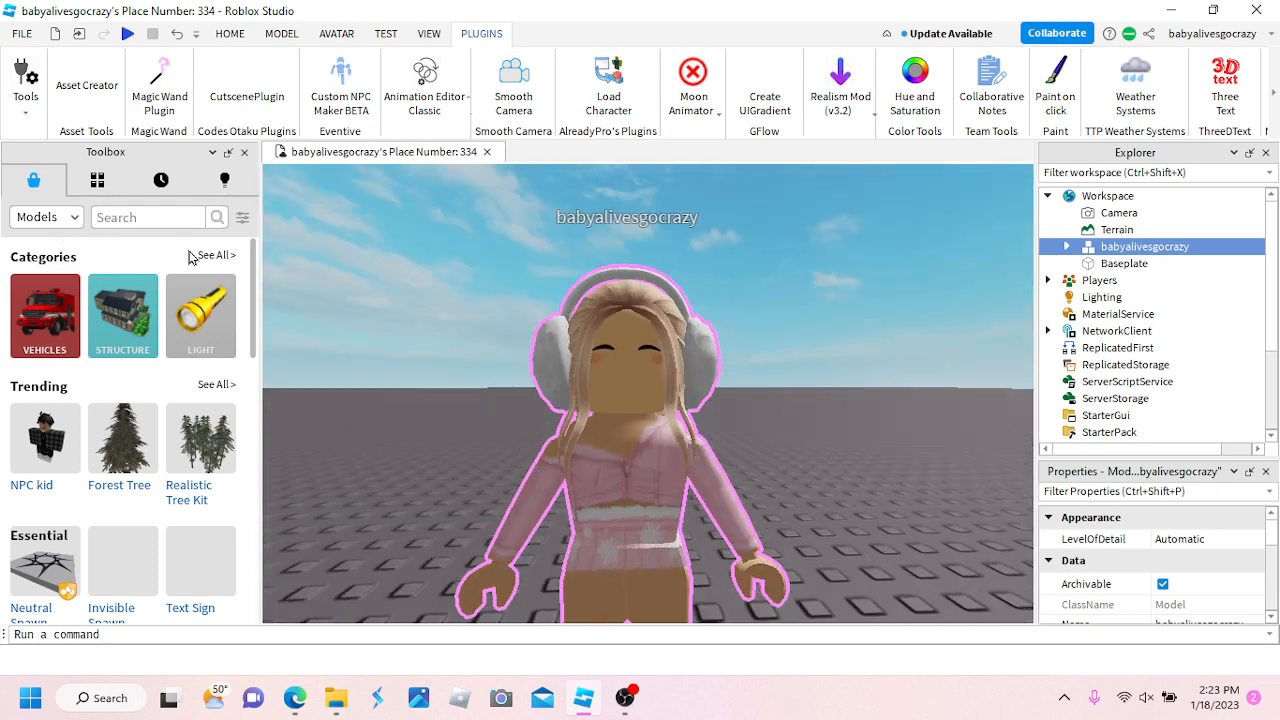
{"action": "right_click_drag", "start_coordinate": [811, 314], "coordinate": [812, 314]}
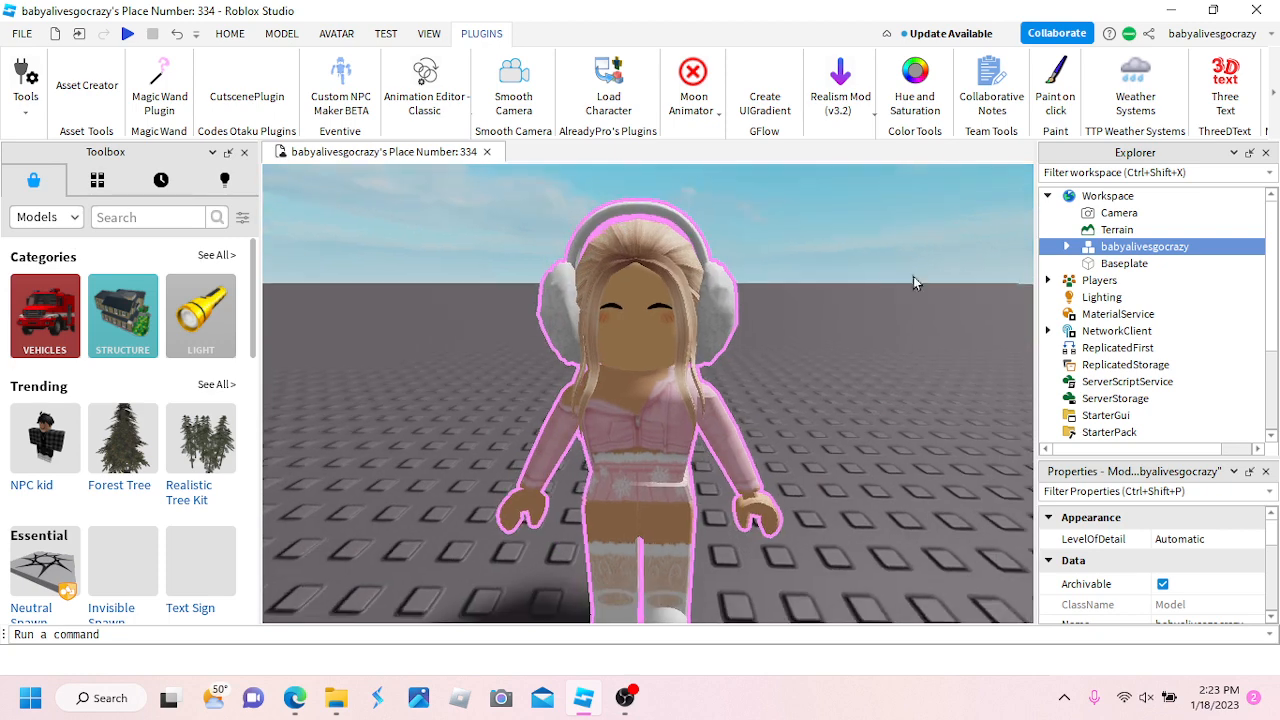
Expand the character model in the Workspace hierarchy to list its clothing, accessories and body parts
{"action": "left_click", "coordinate": [1066, 246]}
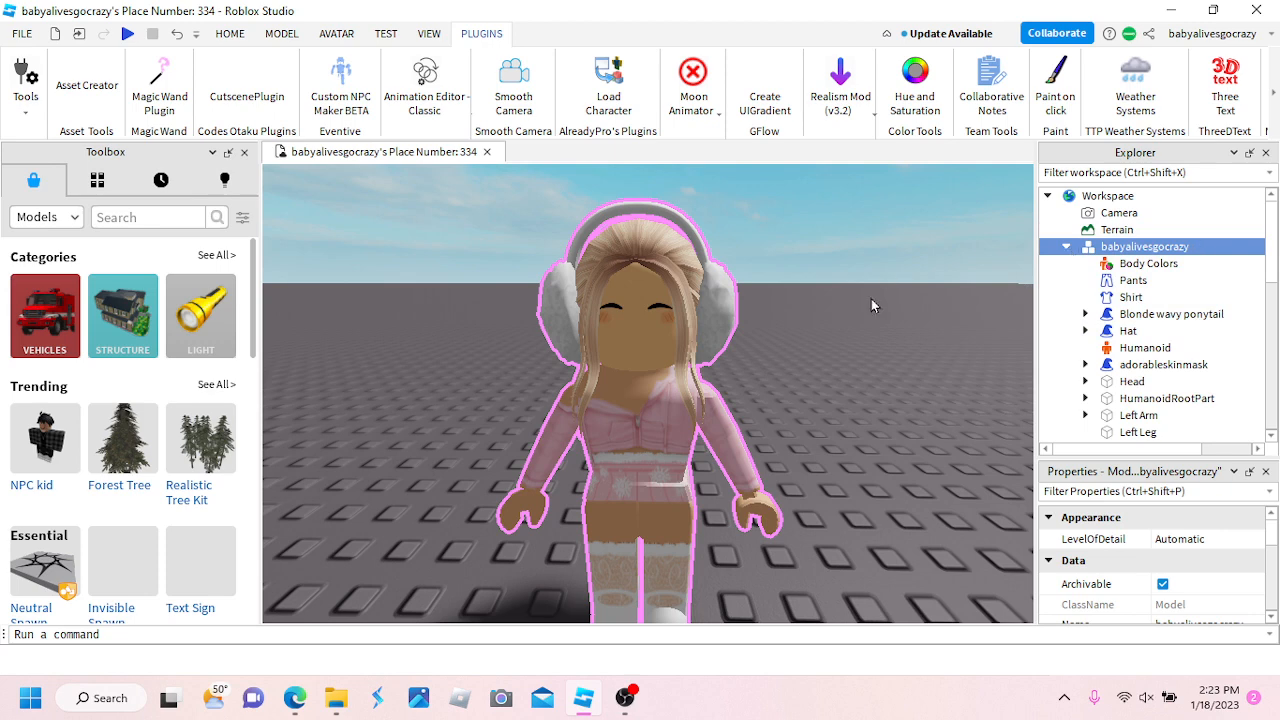
{"action": "right_click_drag", "start_coordinate": [872, 298], "coordinate": [871, 298]}
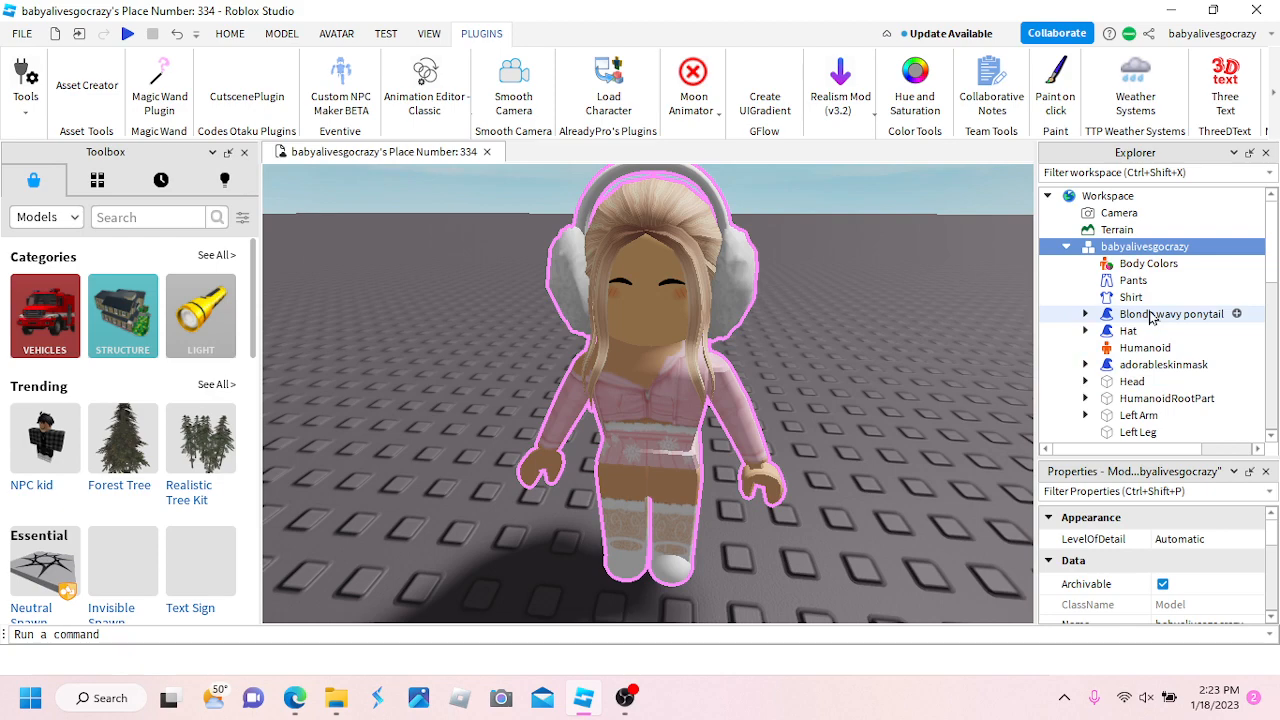
{"action": "scroll", "coordinate": [828, 323], "scroll_direction": "up", "scroll_amount": 5}
{"action": "right_click_drag", "start_coordinate": [828, 323], "coordinate": [828, 323]}
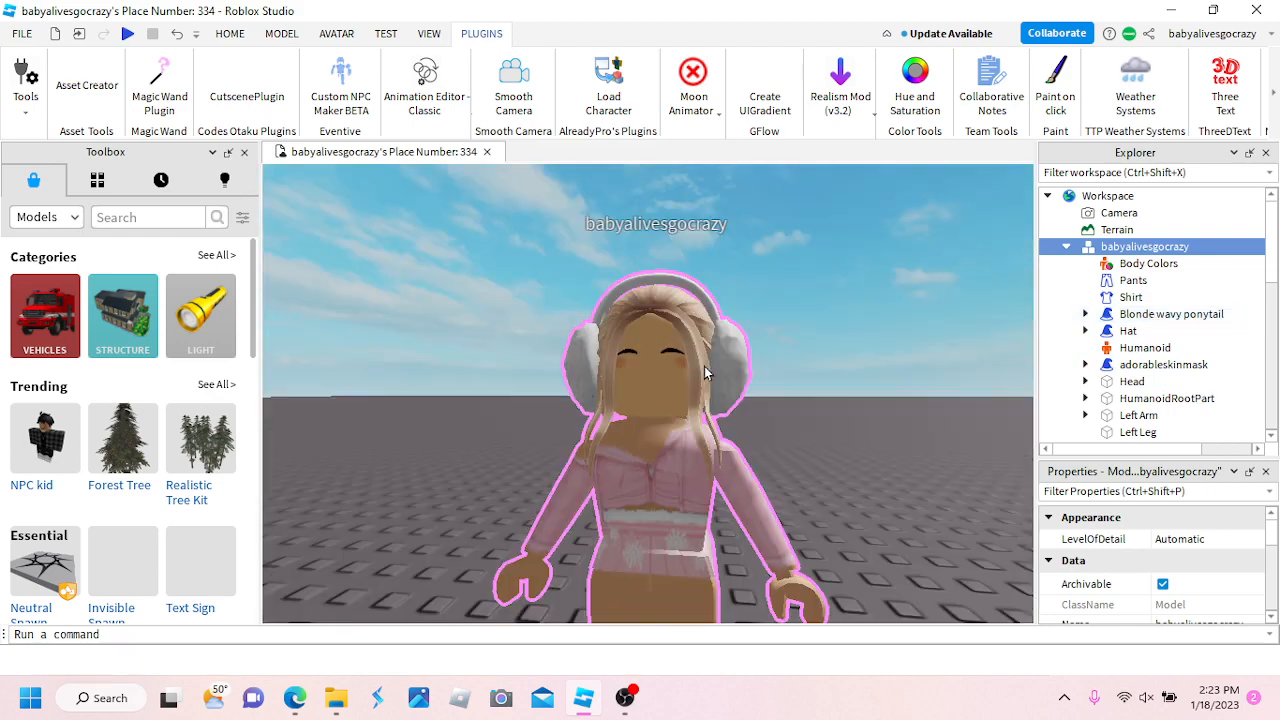
Reposition the character on the baseplate, slightly closer to the camera
{"action": "right_click_drag", "start_coordinate": [704, 368], "coordinate": [697, 358]}
{"action": "scroll", "coordinate": [706, 338], "scroll_direction": "down", "scroll_amount": 6}
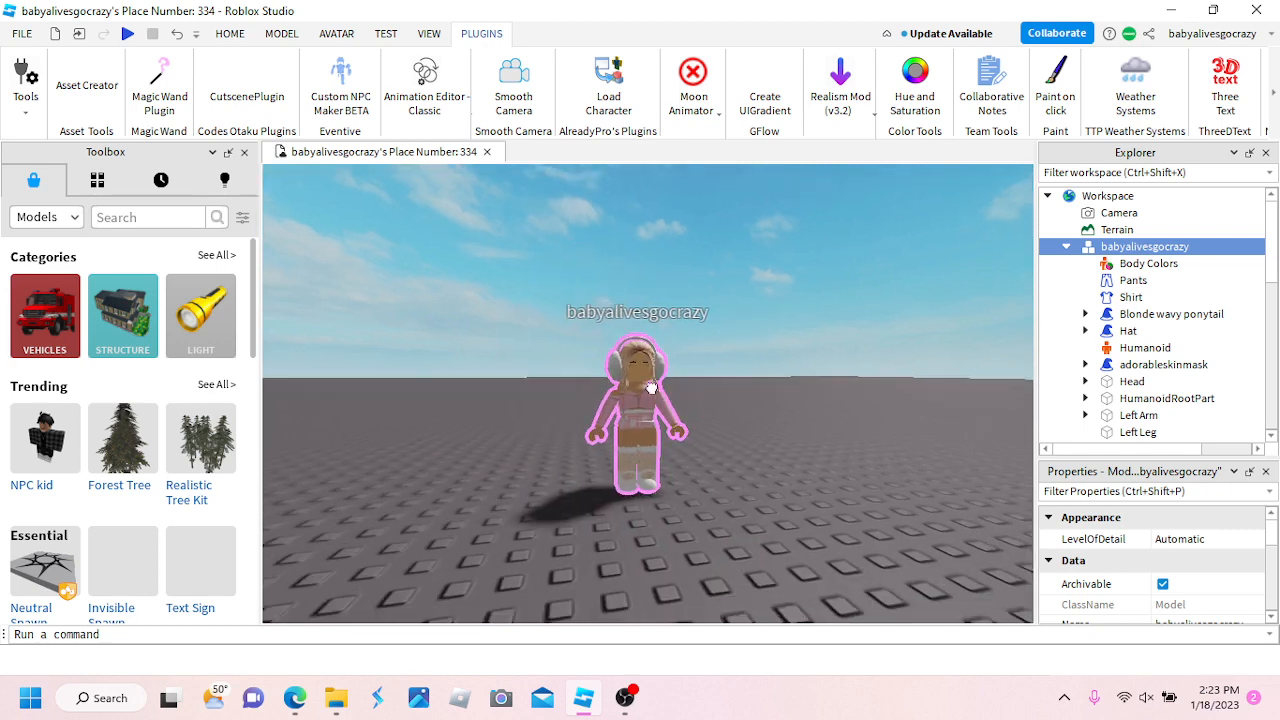
{"action": "left_click_drag", "start_coordinate": [651, 389], "coordinate": [789, 567]}
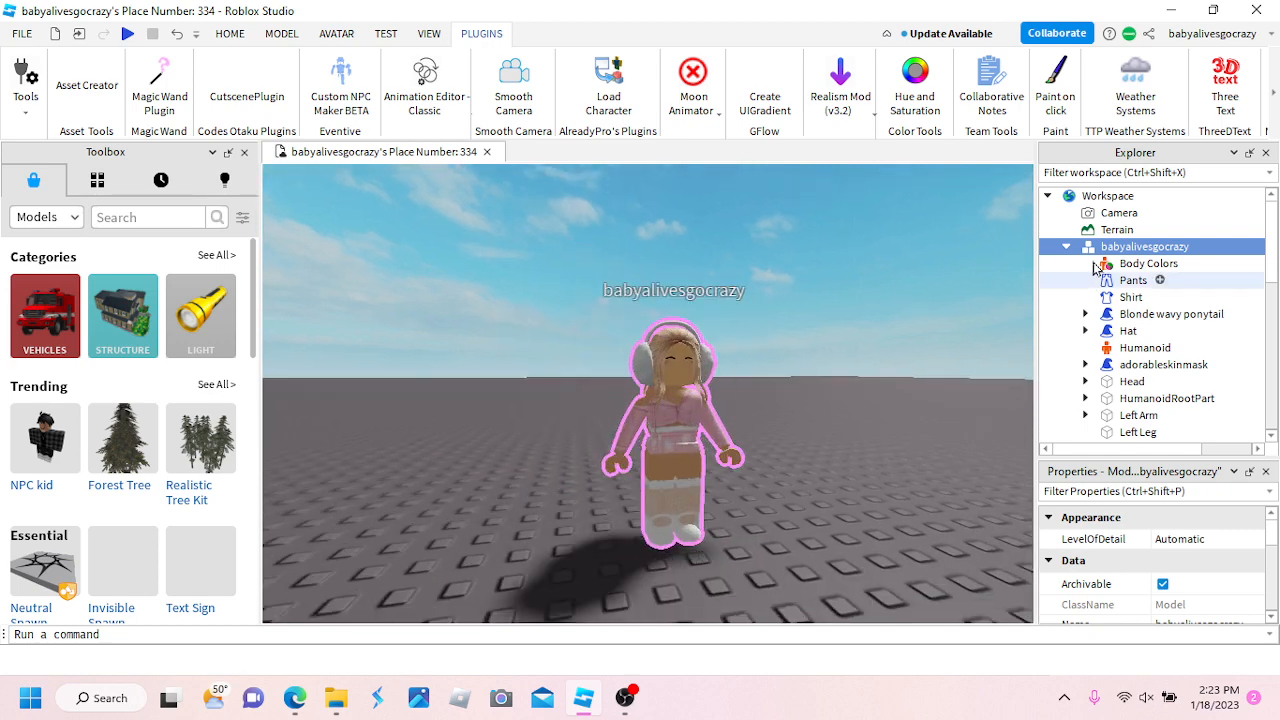
Select the whole character model in the Workspace and start exporting the selection
{"action": "left_click", "coordinate": [793, 428]}
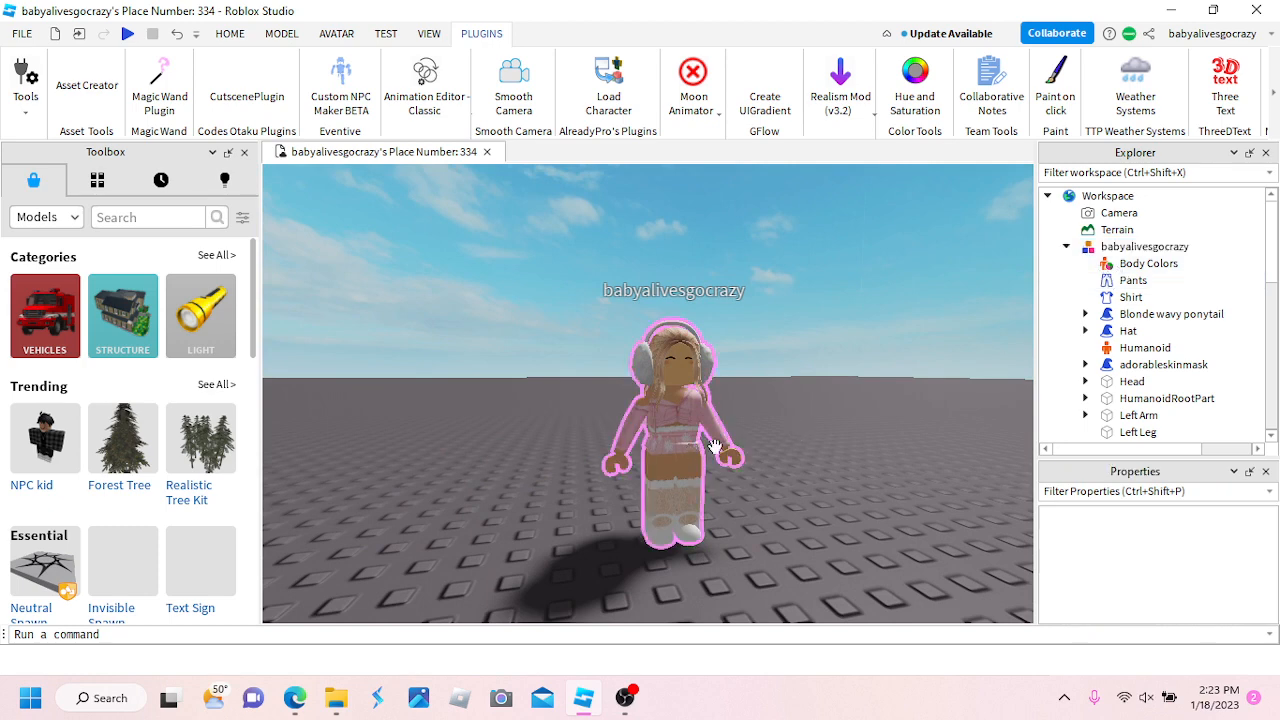
{"action": "left_click", "coordinate": [708, 418]}
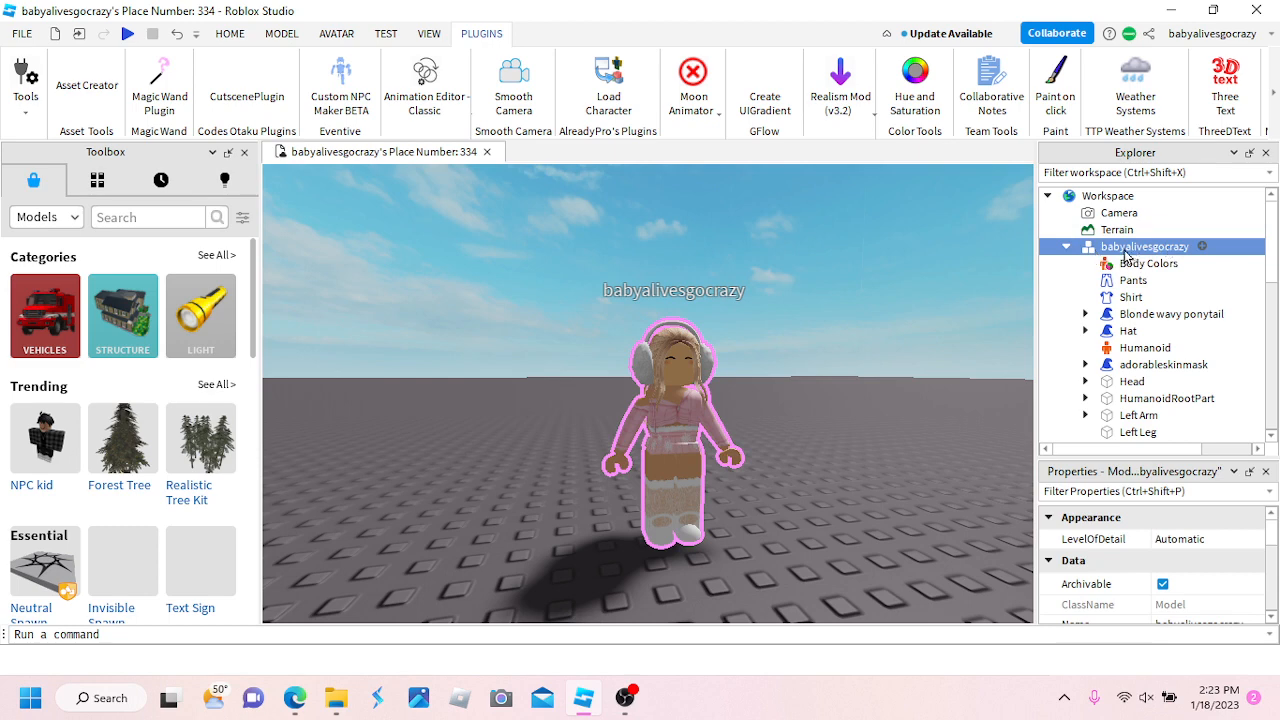
{"action": "right_click", "coordinate": [1127, 256]}
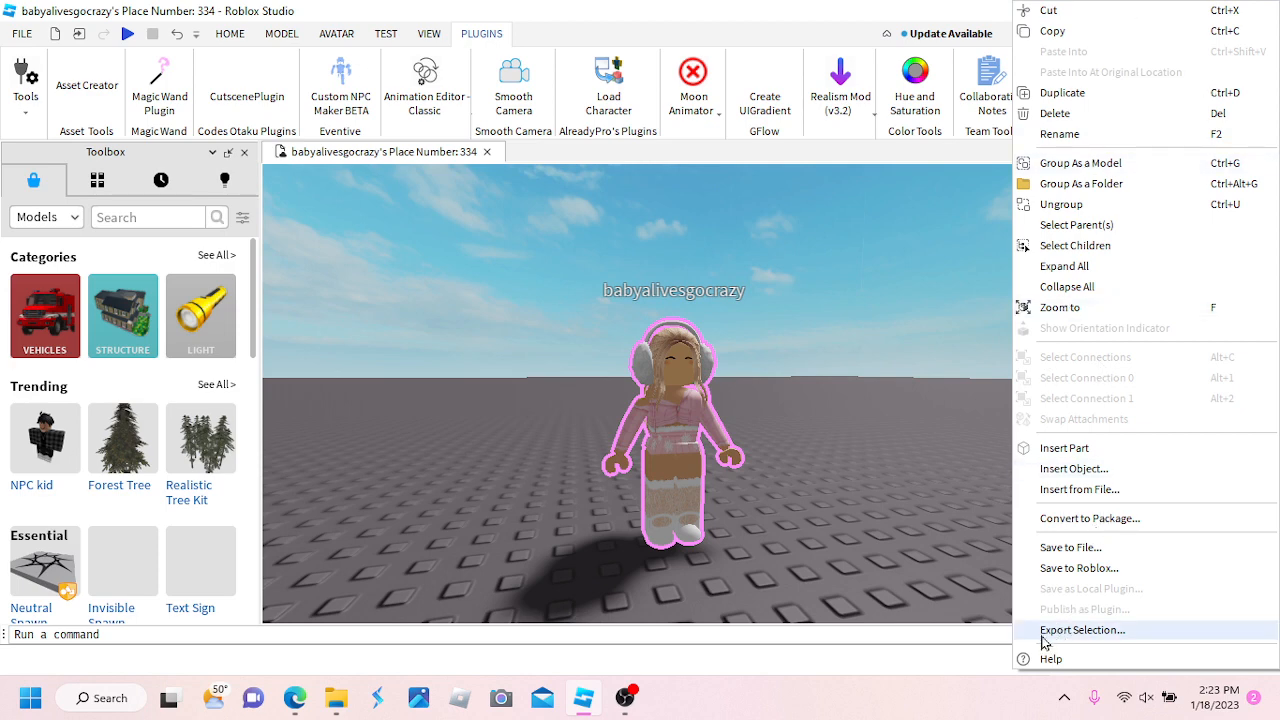
{"action": "left_click", "coordinate": [1082, 630]}
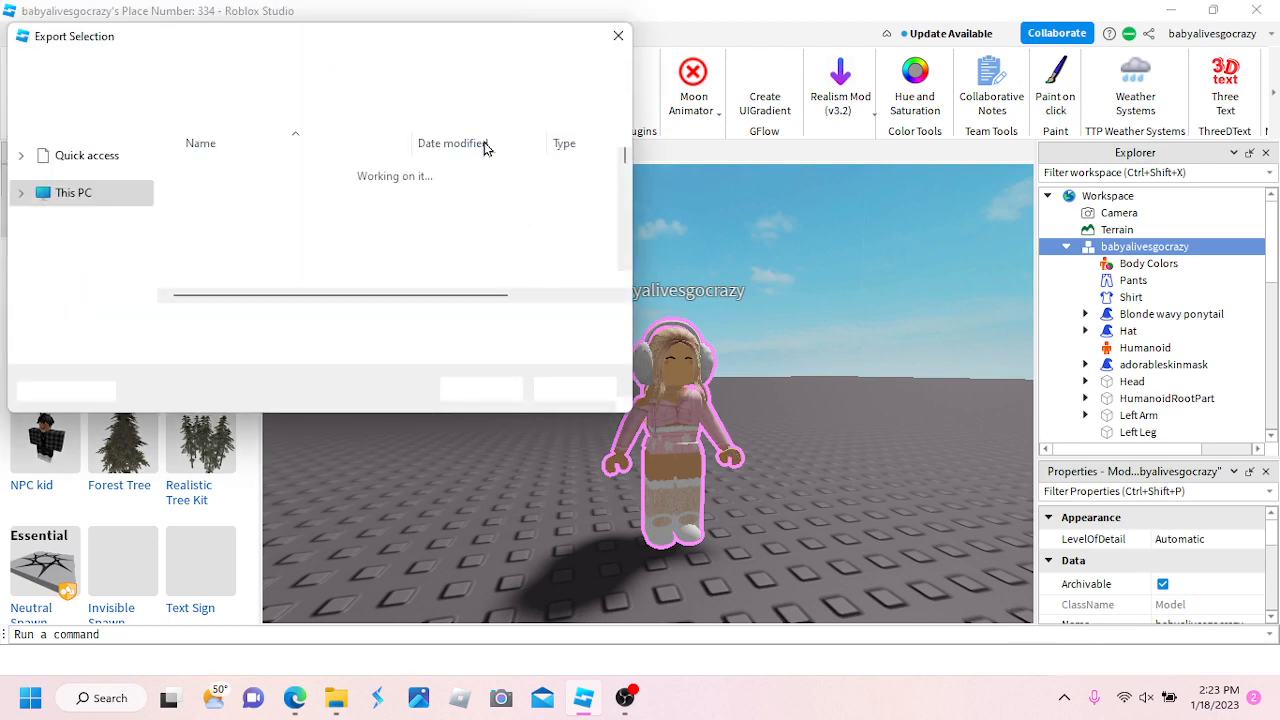
Choose the Hey avacodo folder as the destination for the character export
{"action": "left_click_drag", "start_coordinate": [449, 40], "coordinate": [1053, 179]}
{"action": "scroll", "coordinate": [686, 338], "scroll_direction": "up", "scroll_amount": 1}
{"action": "scroll", "coordinate": [686, 338], "scroll_direction": "up", "scroll_amount": 3}
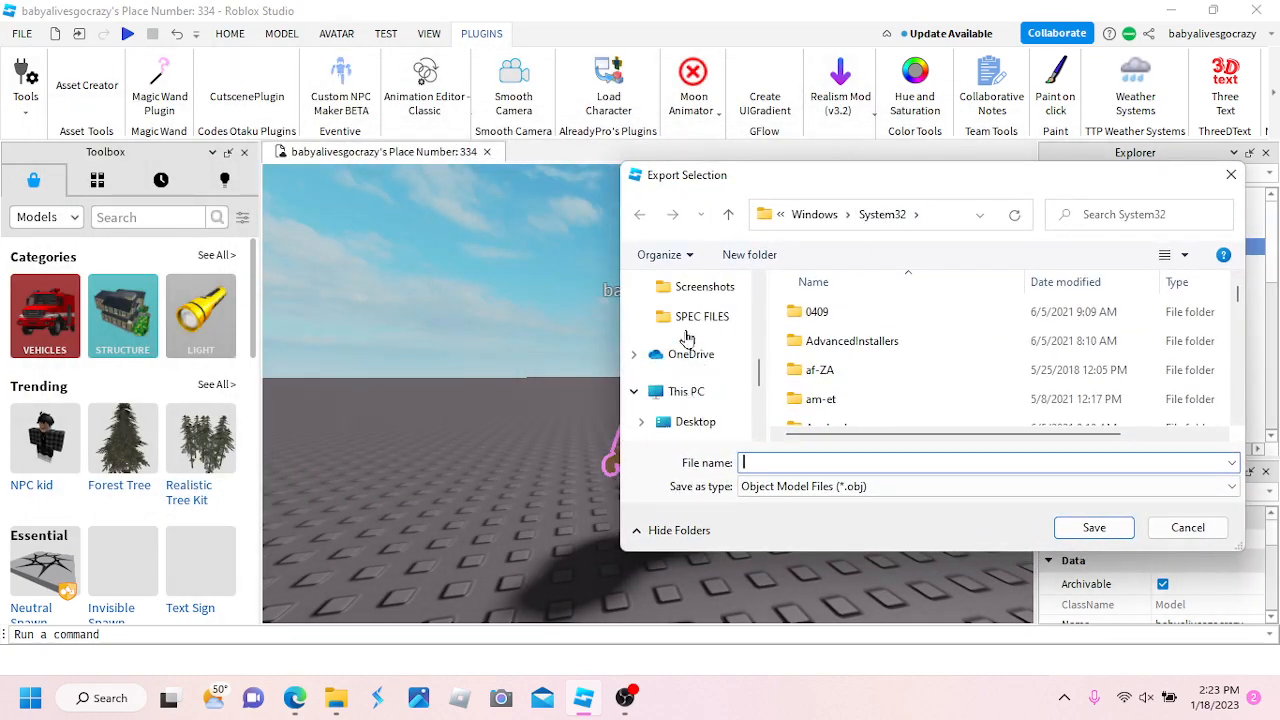
{"action": "left_click", "coordinate": [708, 357]}
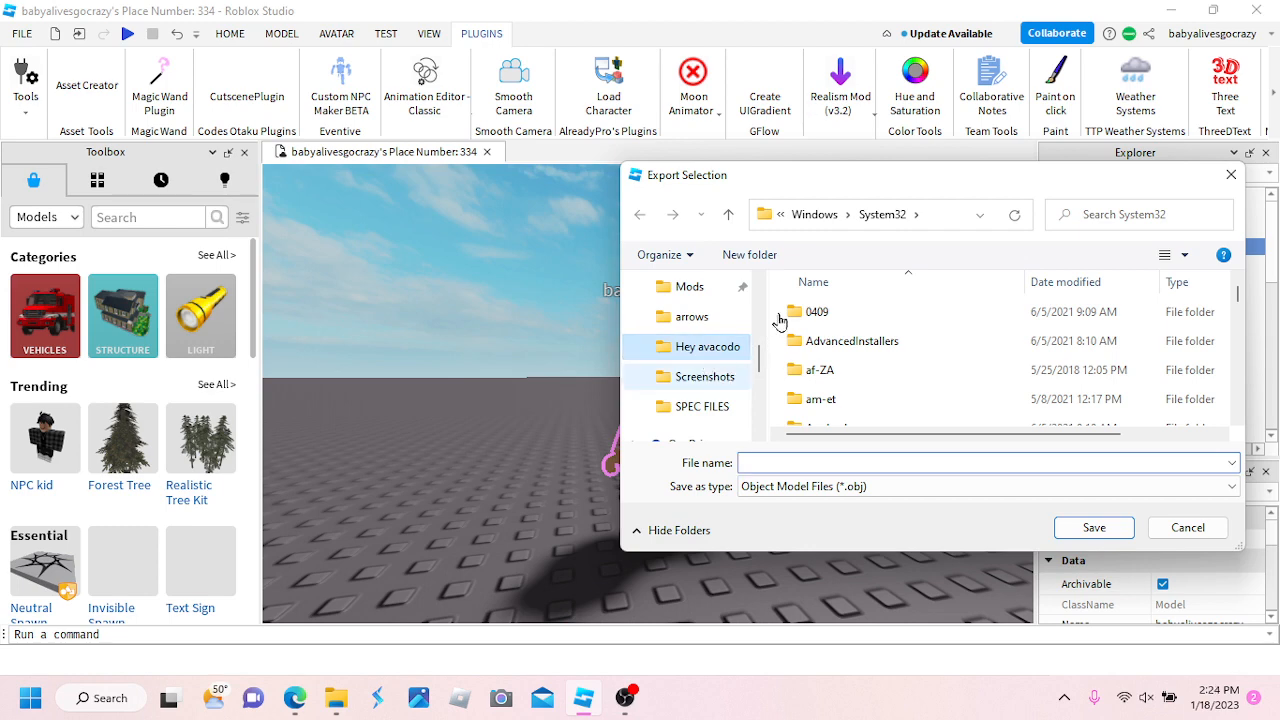
{"action": "left_click_drag", "start_coordinate": [969, 193], "coordinate": [839, 184]}
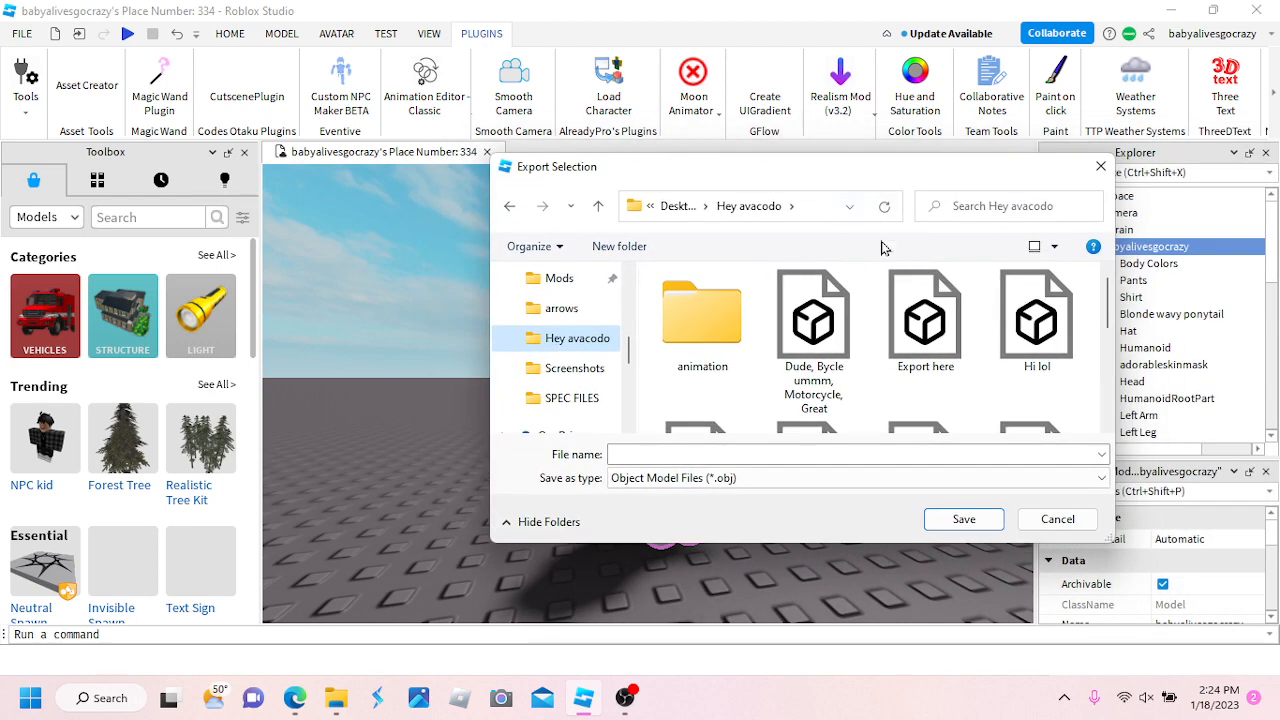
{"action": "scroll", "coordinate": [890, 315], "scroll_direction": "down", "scroll_amount": 2}
{"action": "scroll", "coordinate": [892, 360], "scroll_direction": "up", "scroll_amount": 2}
Choose Object Model Files (*.obj) as the export type and look through the existing files in the destination folder
{"action": "left_click", "coordinate": [775, 454]}
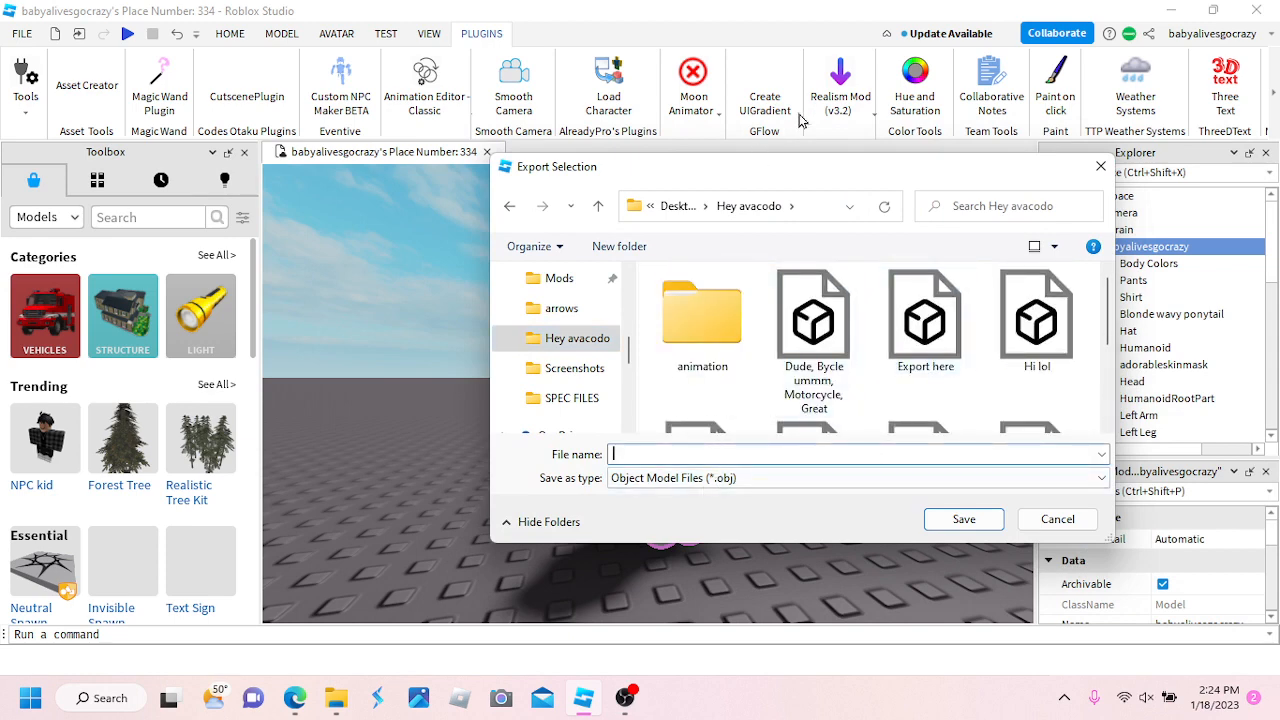
{"action": "left_click_drag", "start_coordinate": [785, 177], "coordinate": [649, 216]}
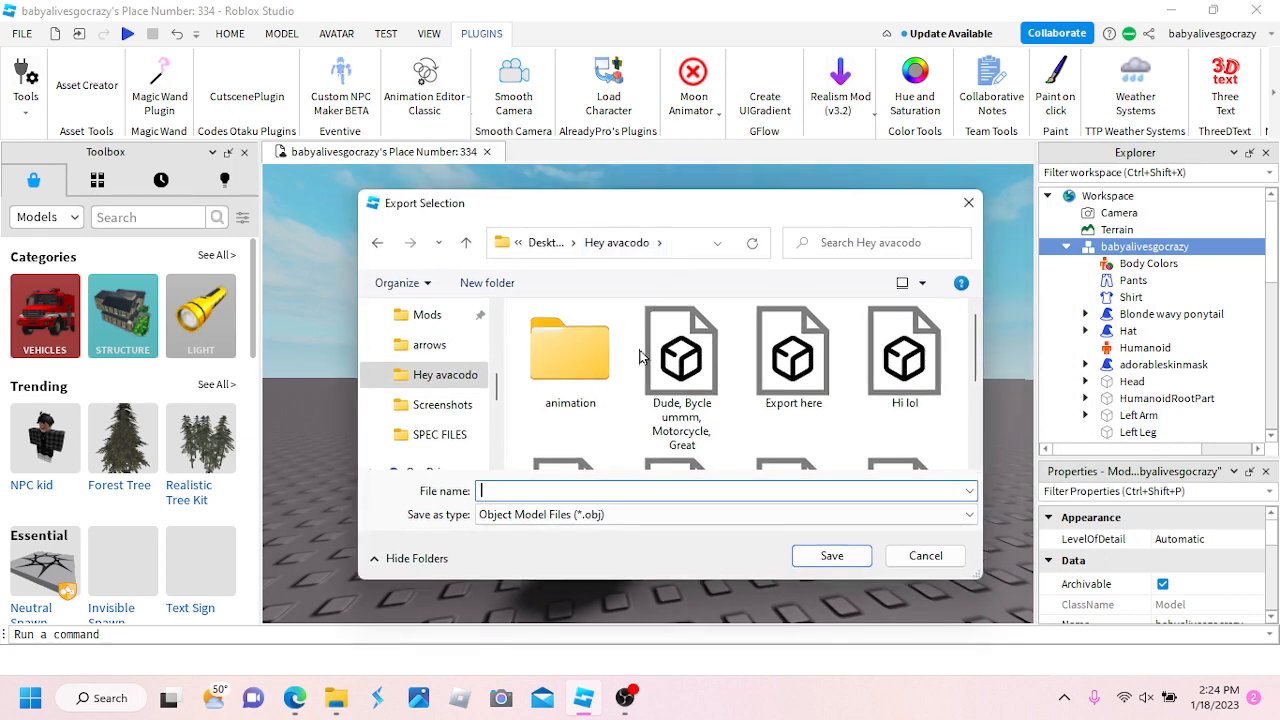
{"action": "left_click", "coordinate": [522, 514]}
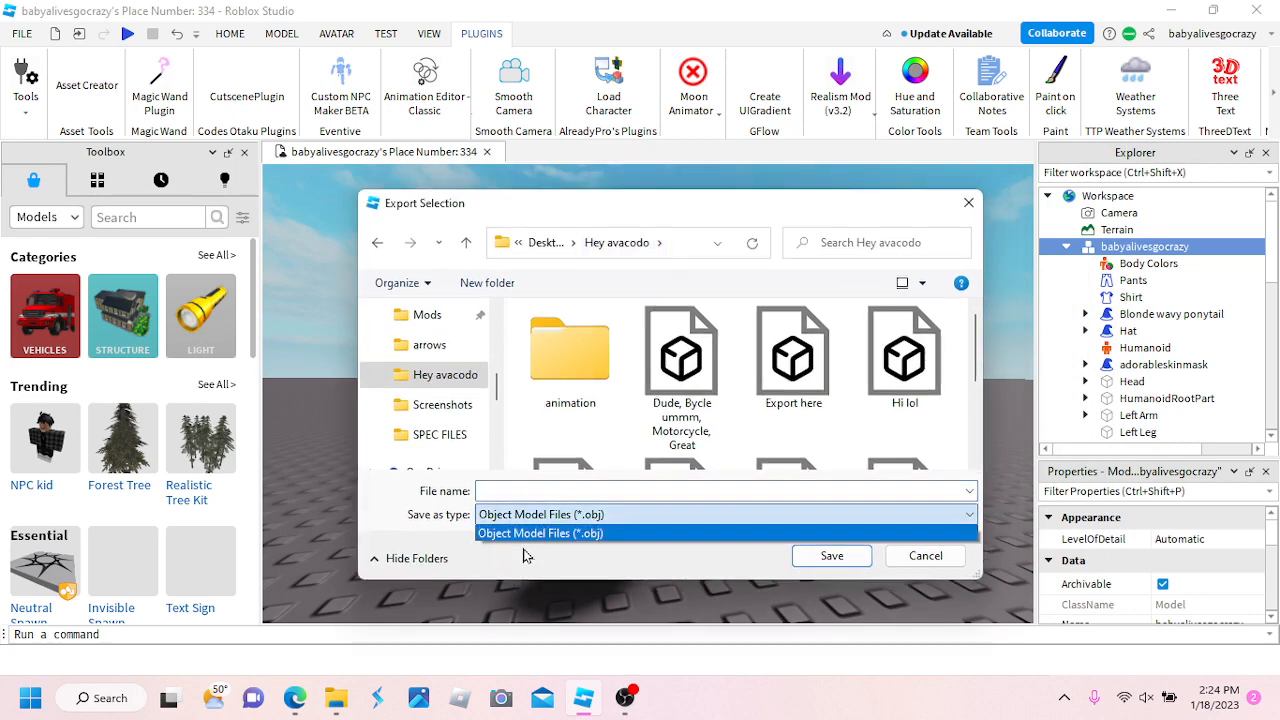
{"action": "left_click", "coordinate": [470, 533]}
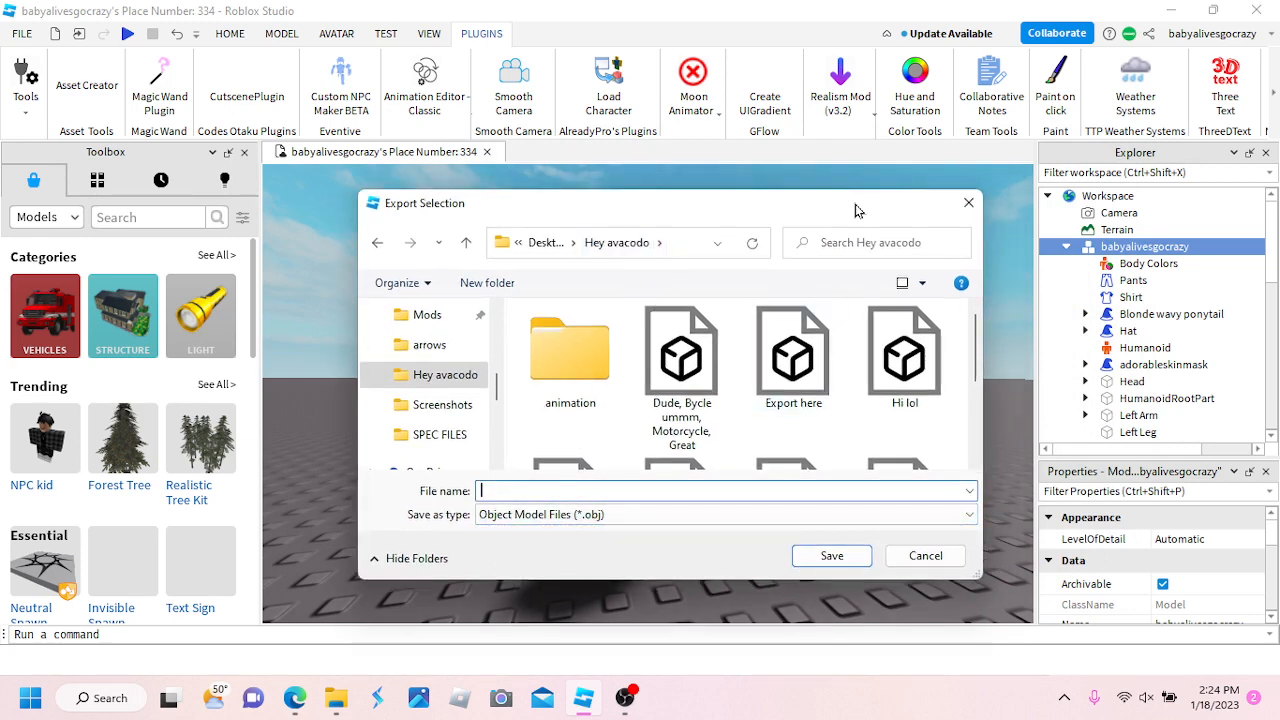
{"action": "left_click_drag", "start_coordinate": [855, 210], "coordinate": [832, 188]}
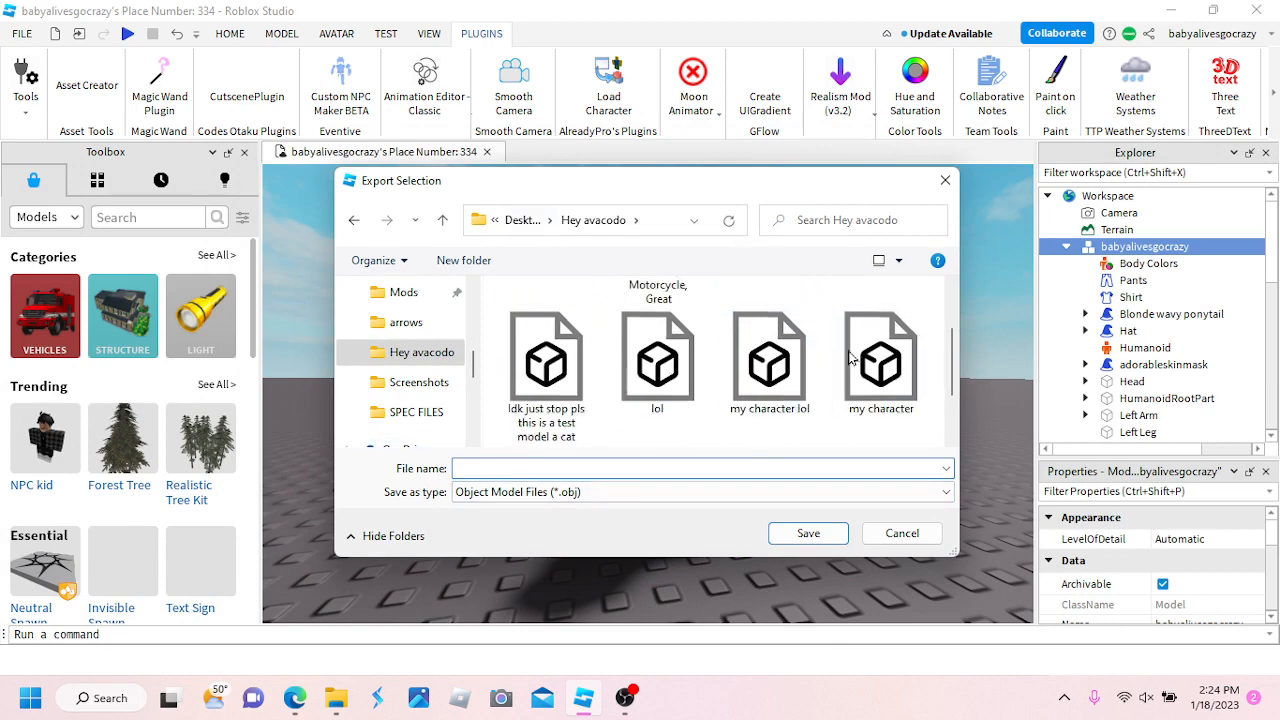
{"action": "scroll", "coordinate": [881, 356], "scroll_direction": "down", "scroll_amount": 2}
{"action": "scroll", "coordinate": [881, 356], "scroll_direction": "up", "scroll_amount": 2}
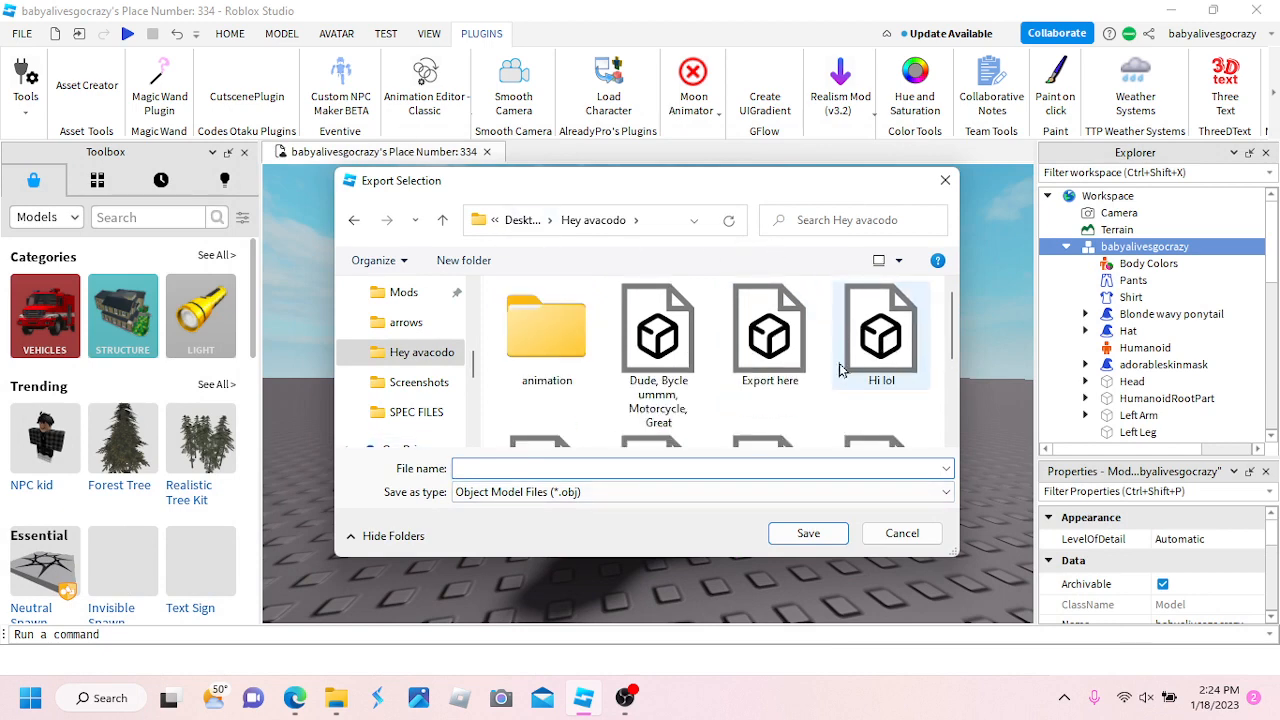
{"action": "left_click_drag", "start_coordinate": [892, 180], "coordinate": [668, 210]}
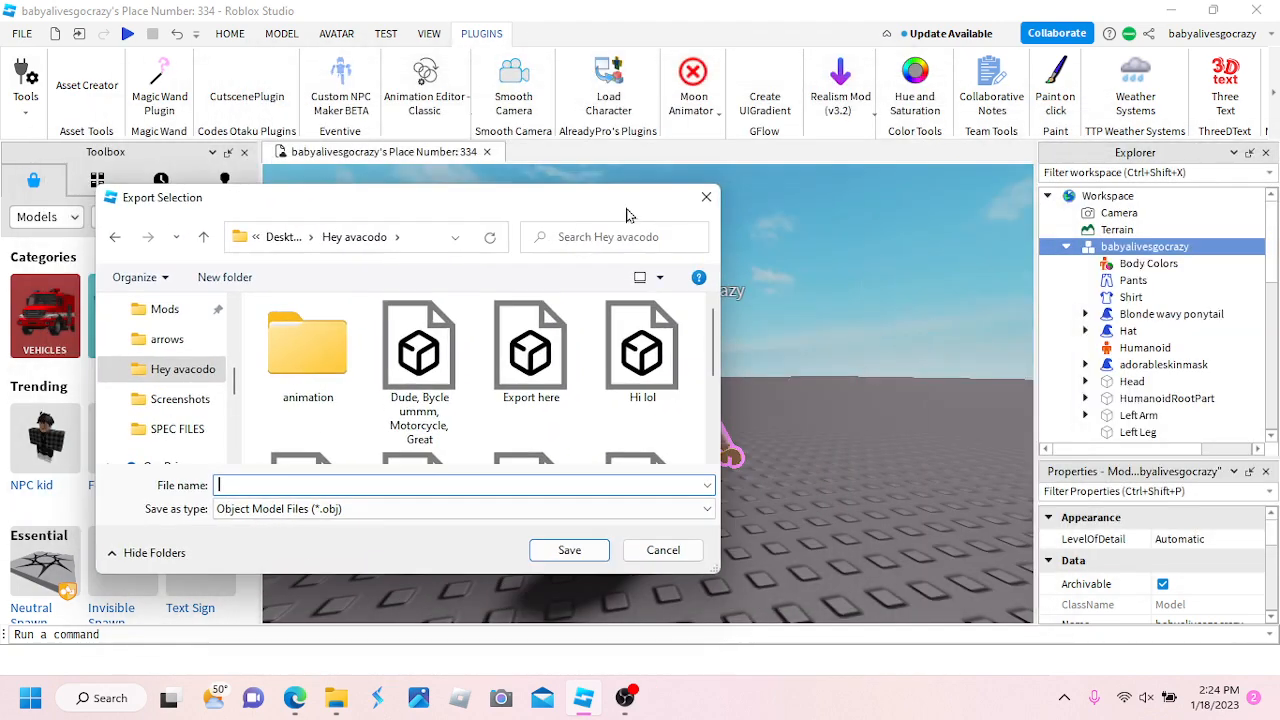
Name the export file "my character for tutorial" and save it
{"action": "type", "text": "my "}
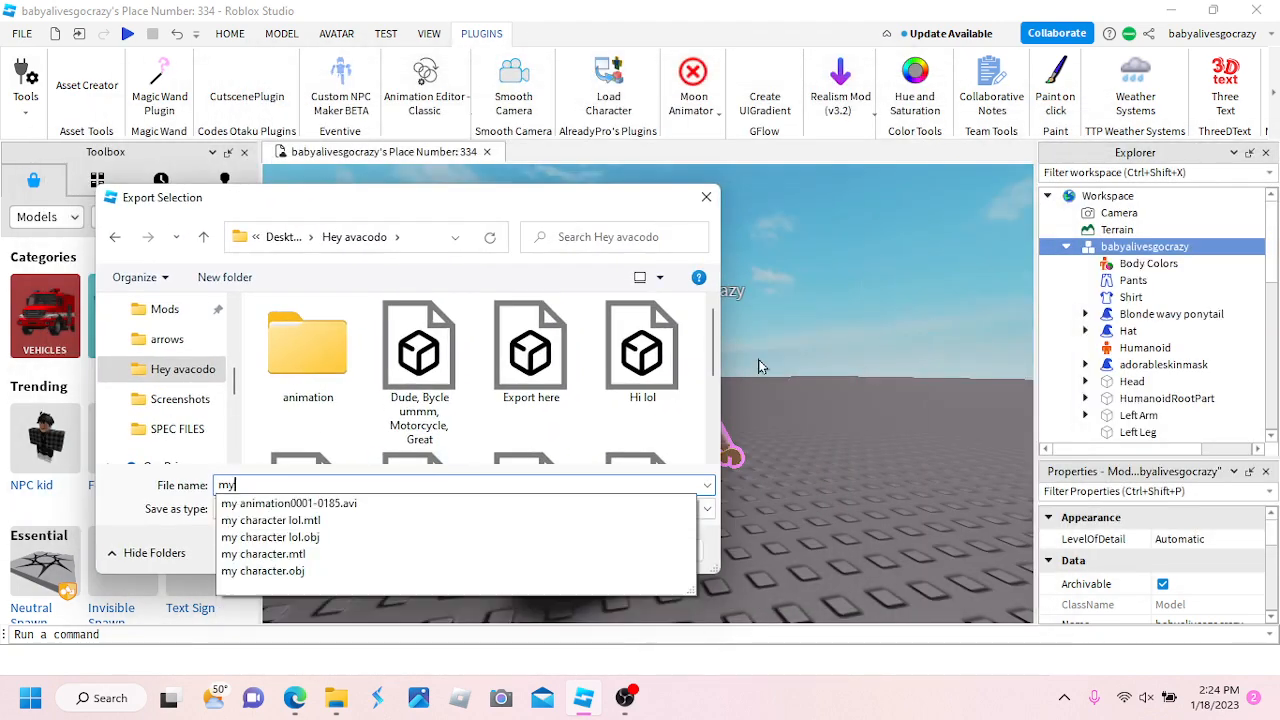
{"action": "type", "text": "charac"}
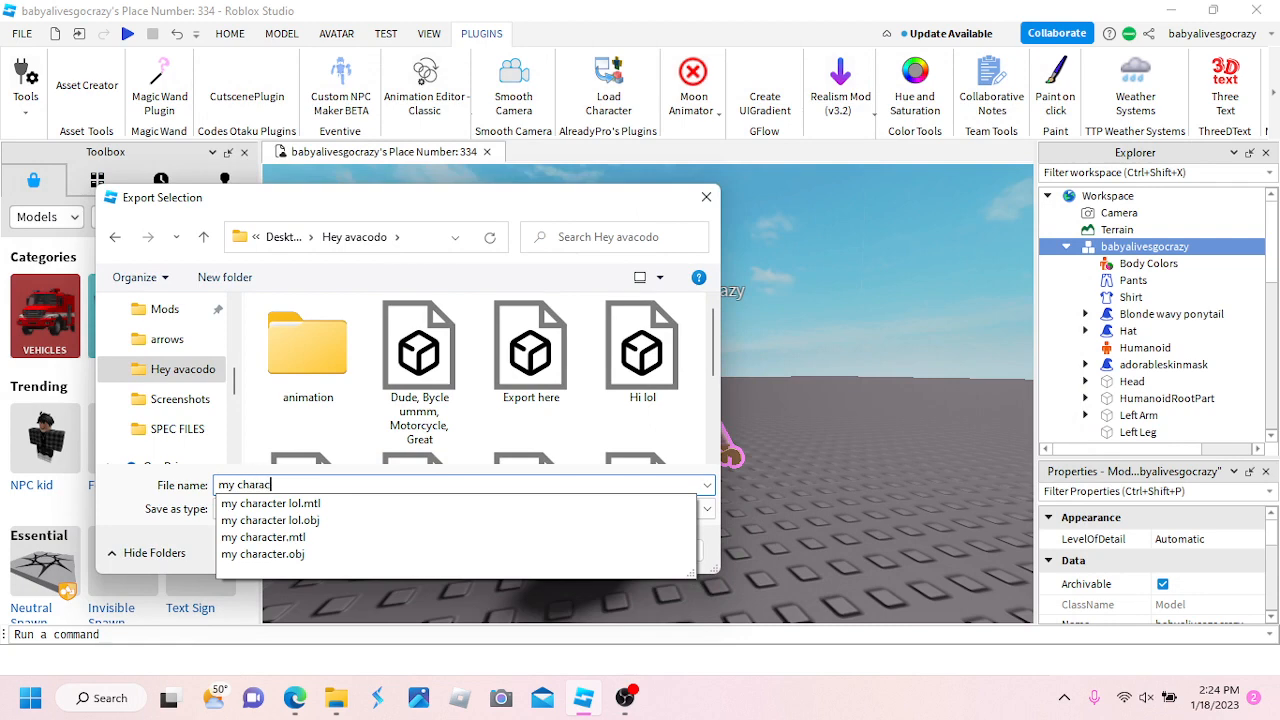
{"action": "type", "text": "ter for tutorial"}
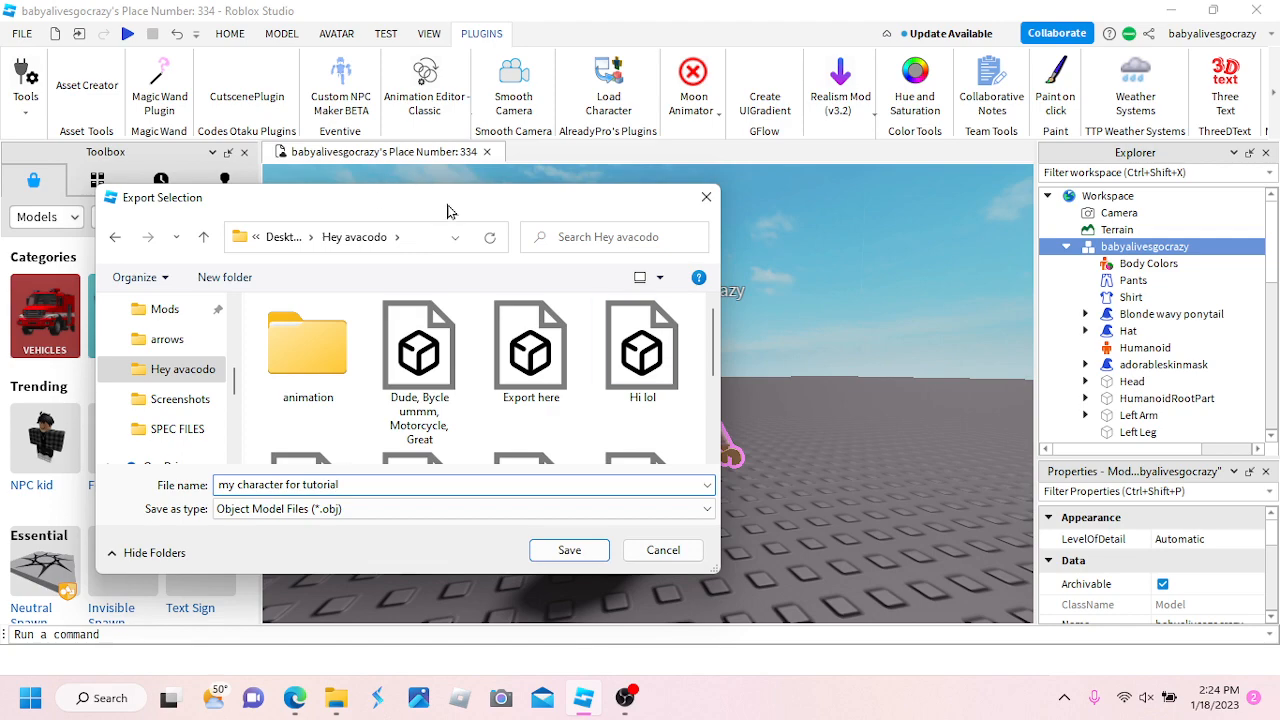
{"action": "left_click_drag", "start_coordinate": [453, 208], "coordinate": [479, 210]}
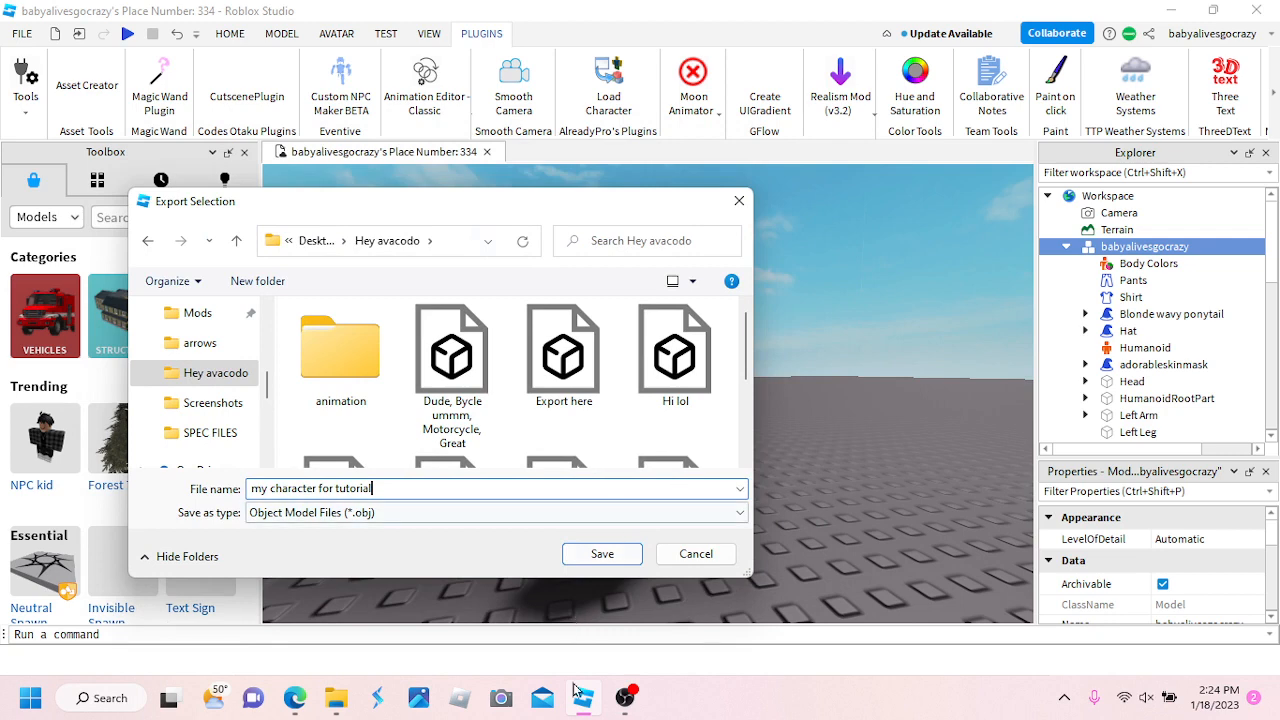
{"action": "left_click_drag", "start_coordinate": [400, 491], "coordinate": [252, 492]}
{"action": "left_click", "coordinate": [370, 489]}
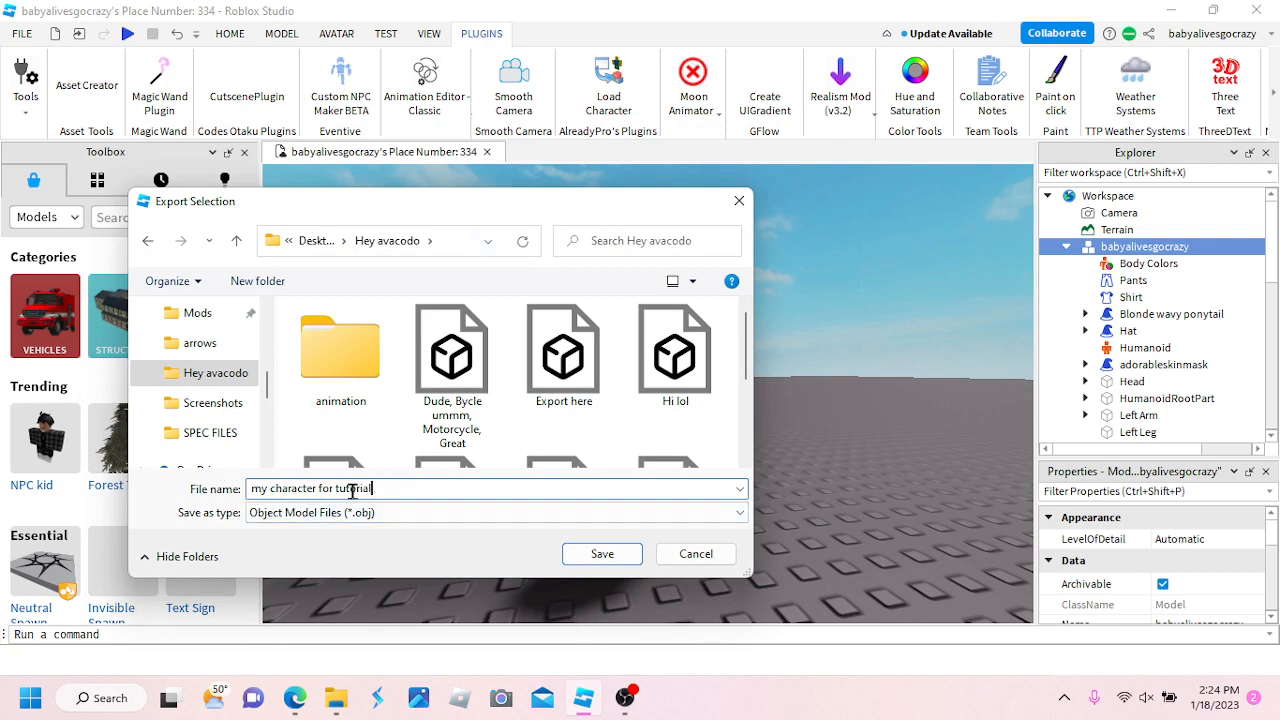
{"action": "left_click", "coordinate": [598, 554]}
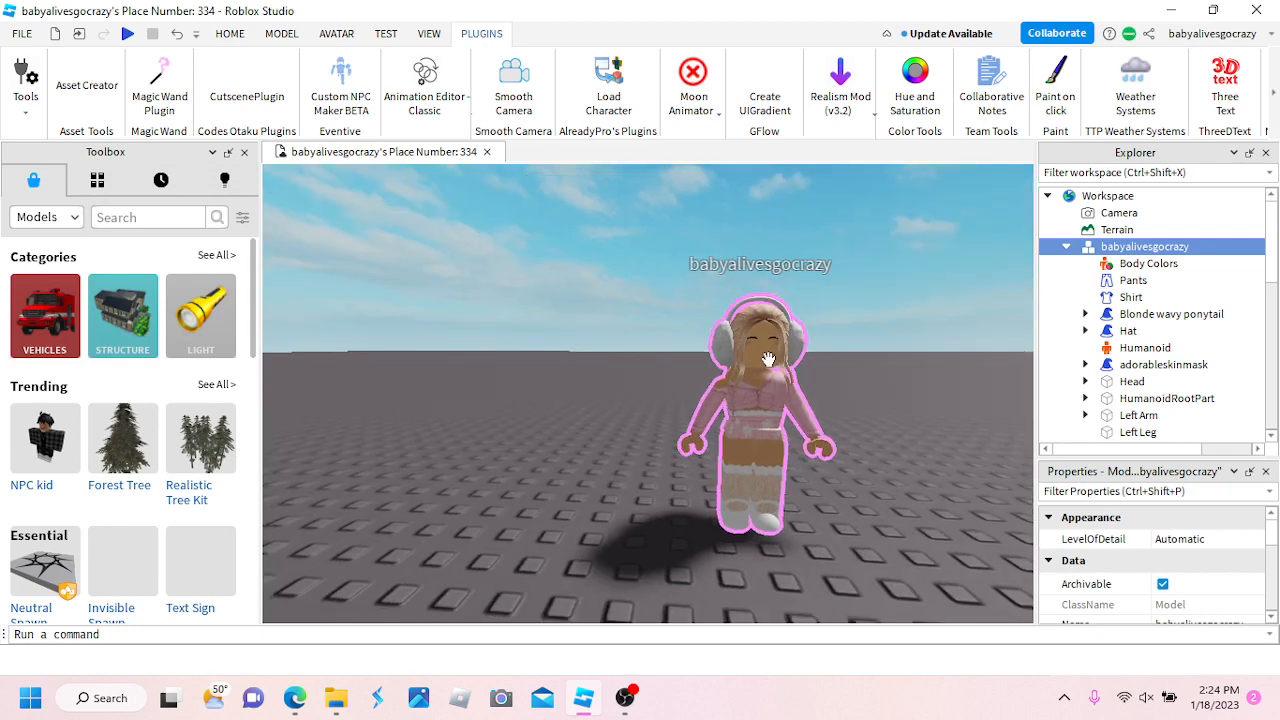
Examine the character on the baseplate from several angles, up close and from above
{"action": "right_click_drag", "start_coordinate": [782, 364], "coordinate": [782, 364]}
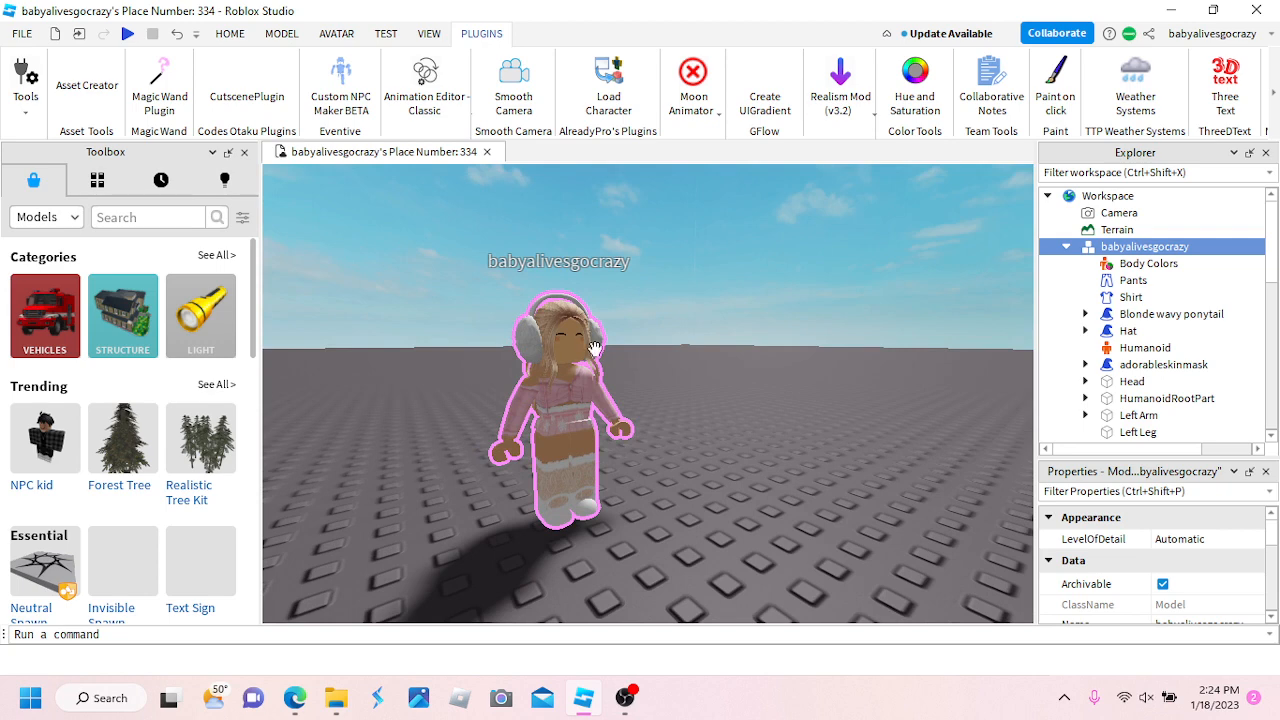
{"action": "right_click_drag", "start_coordinate": [472, 372], "coordinate": [472, 372]}
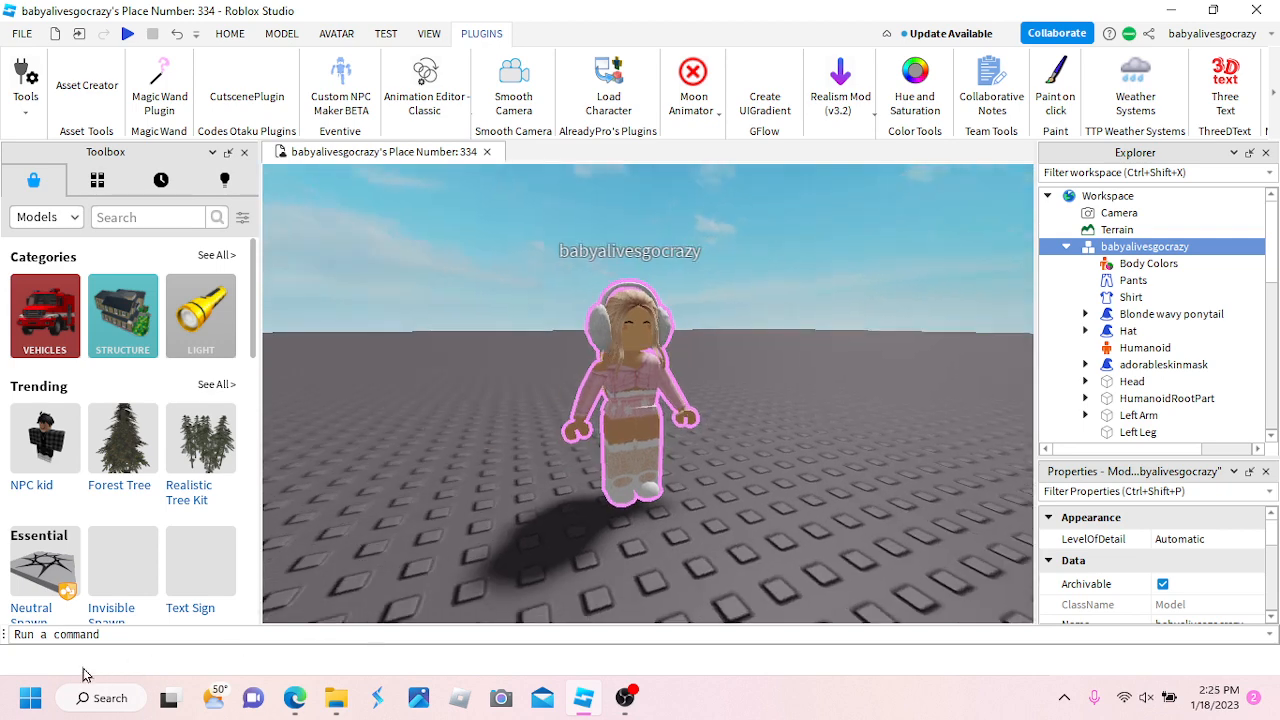
{"action": "right_click_drag", "start_coordinate": [532, 459], "coordinate": [553, 448]}
{"action": "right_click_drag", "start_coordinate": [761, 403], "coordinate": [761, 402]}
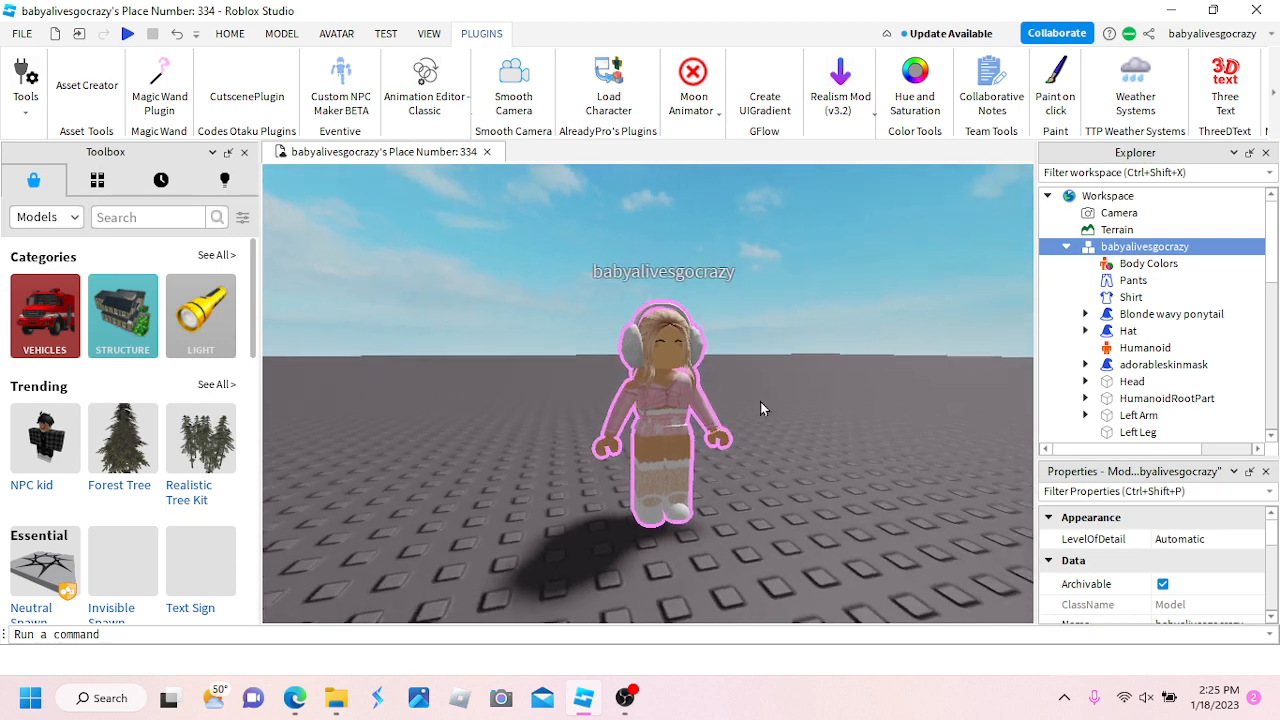
{"action": "scroll", "coordinate": [760, 401], "scroll_direction": "up", "scroll_amount": 5}
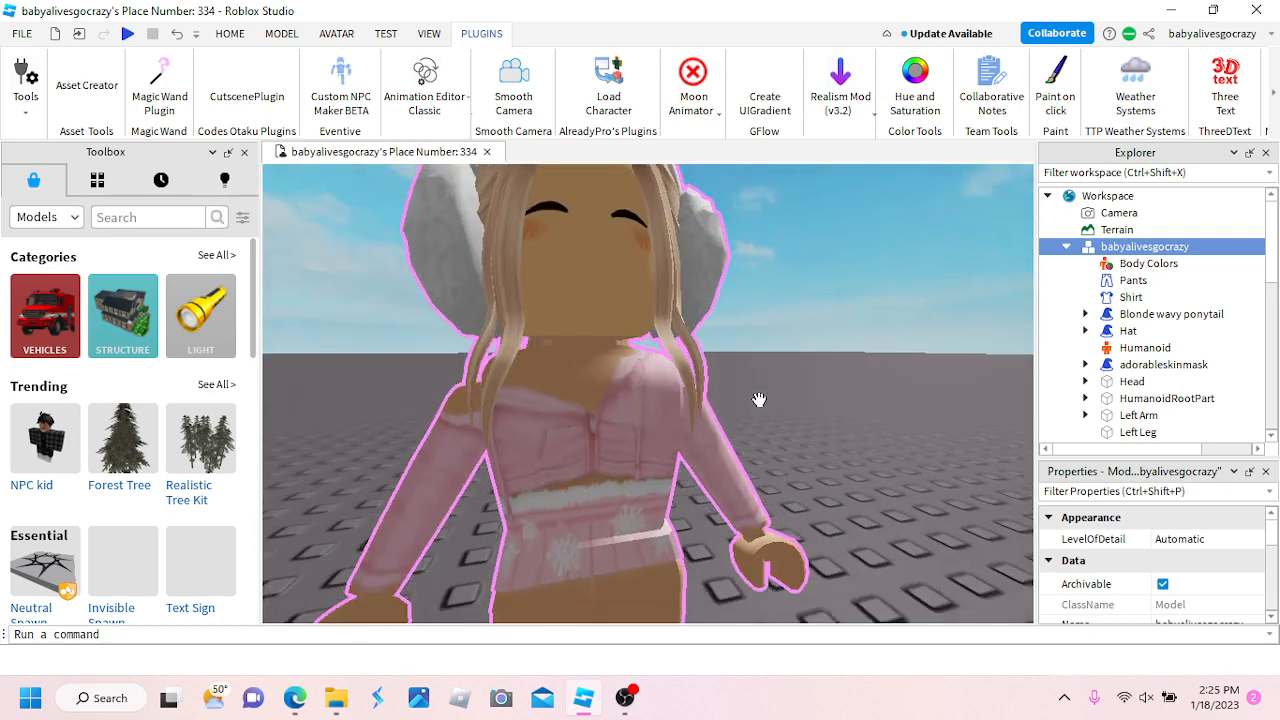
{"action": "right_click_drag", "start_coordinate": [760, 400], "coordinate": [761, 425]}
{"action": "scroll", "coordinate": [766, 397], "scroll_direction": "down", "scroll_amount": 5}
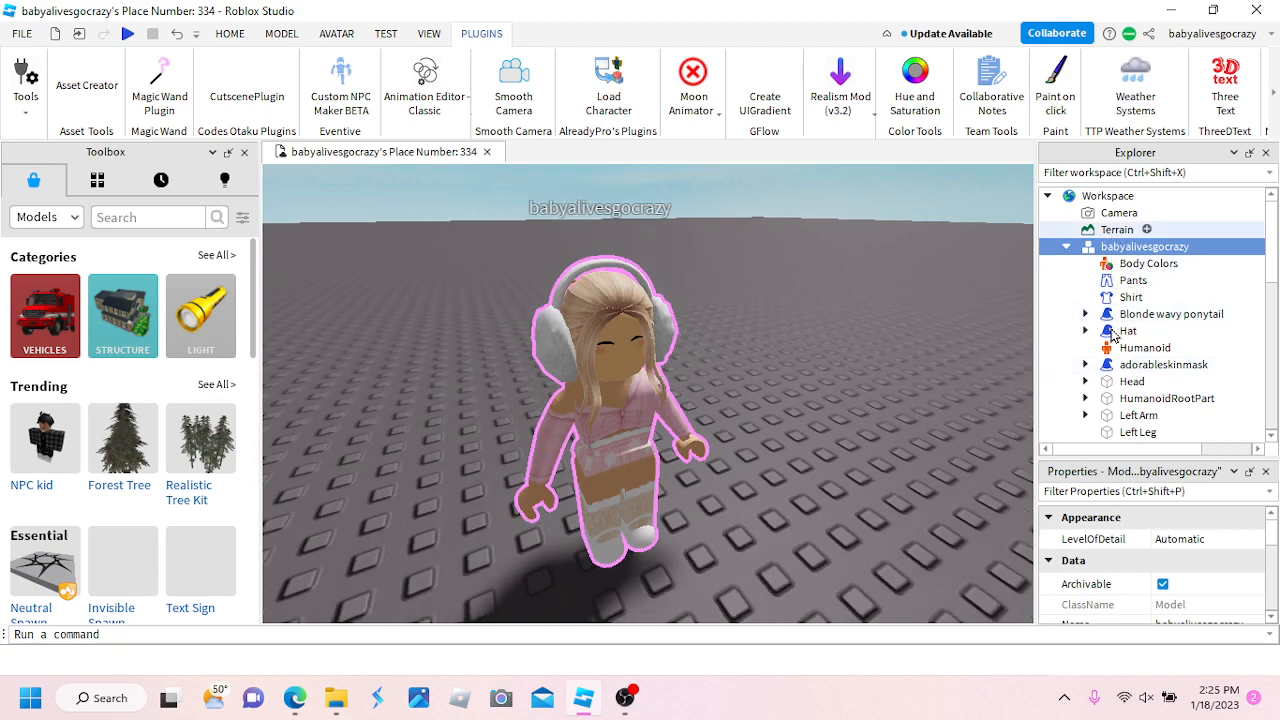
Select the character's Head part for inspection, reselect the whole model and focus the camera on it
{"action": "left_click", "coordinate": [1133, 384]}
{"action": "scroll", "coordinate": [701, 477], "scroll_direction": "up", "scroll_amount": 5}
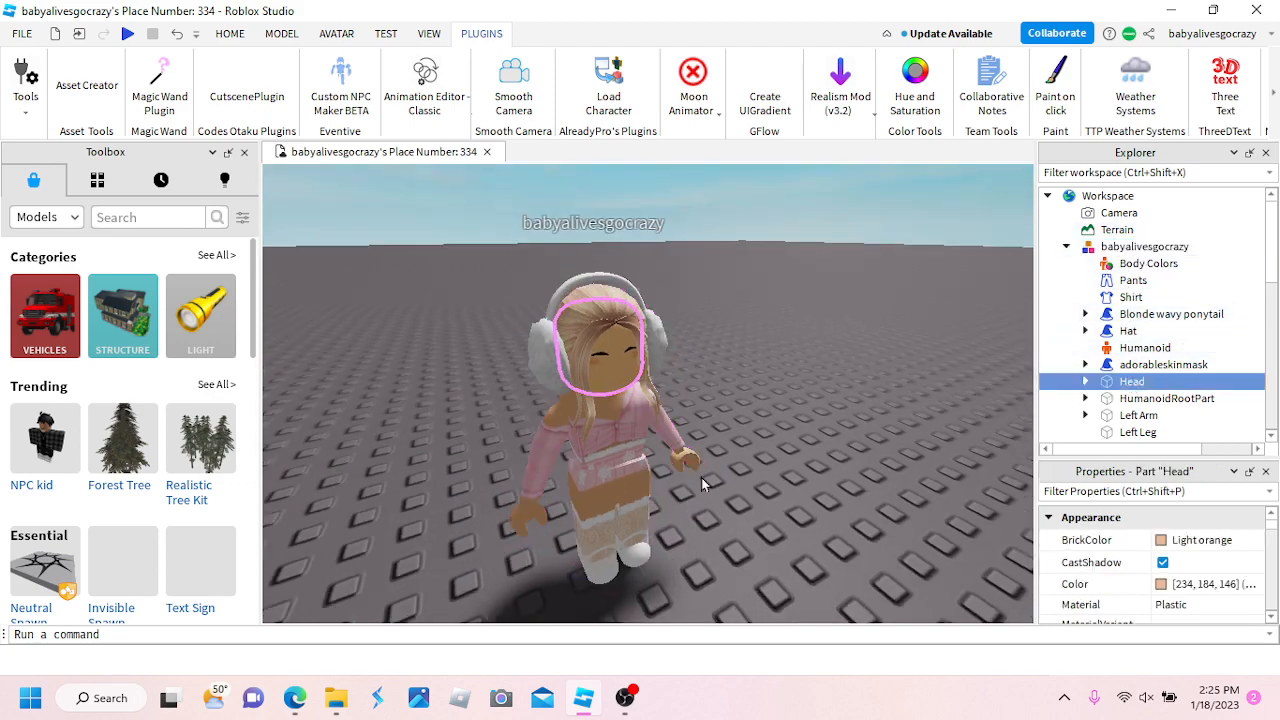
{"action": "scroll", "coordinate": [691, 479], "scroll_direction": "down", "scroll_amount": 8}
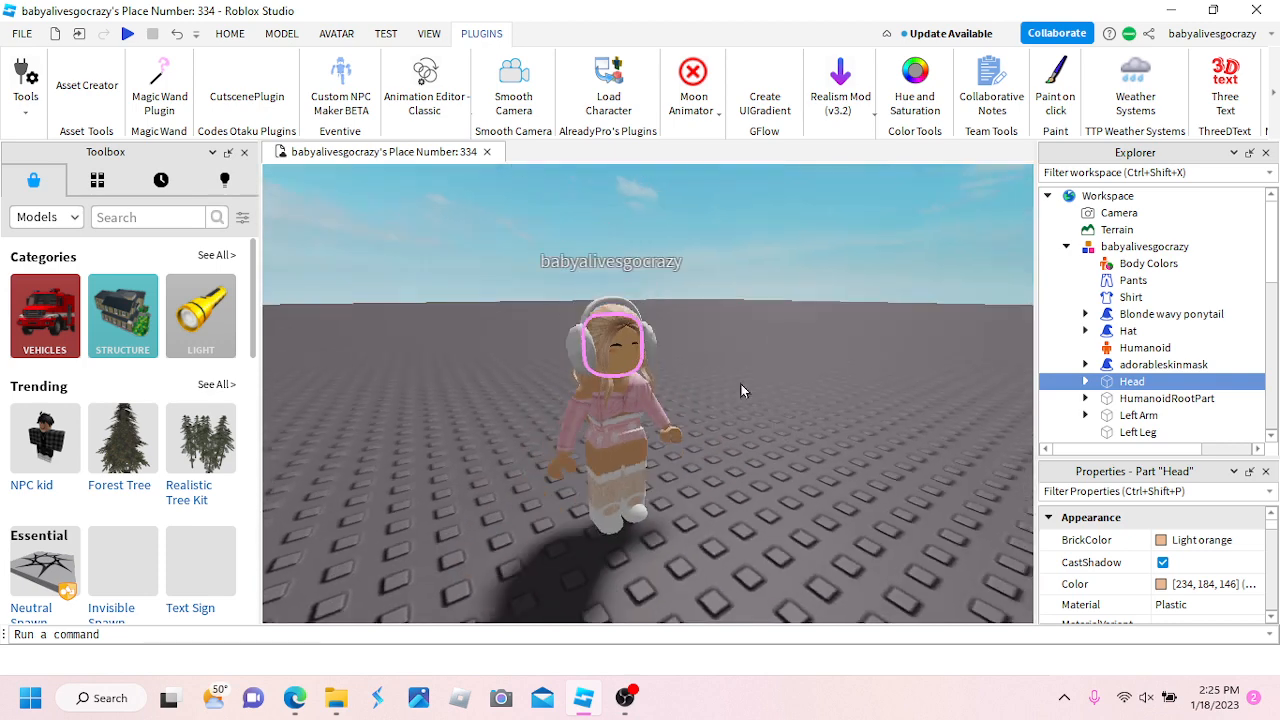
{"action": "left_click", "coordinate": [612, 420]}
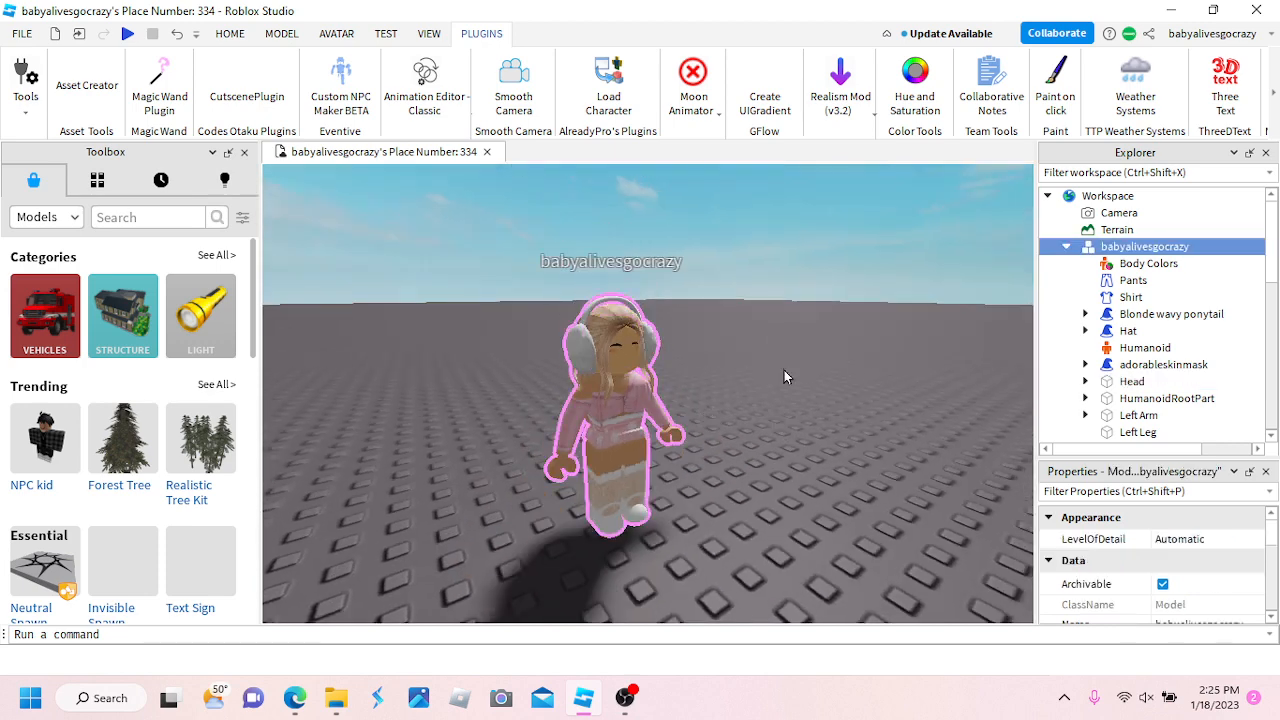
{"action": "key", "text": "f"}
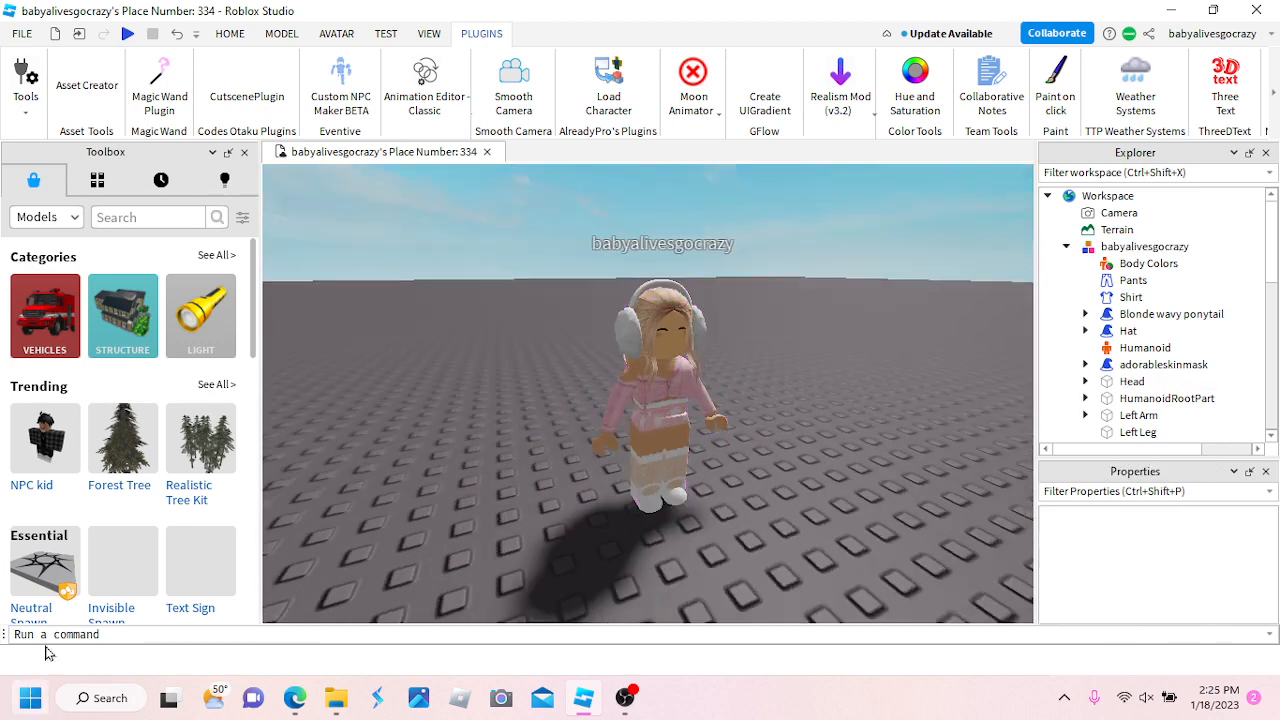
Find Blender among the recently used apps on the computer and launch it
{"action": "left_click", "coordinate": [31, 705]}
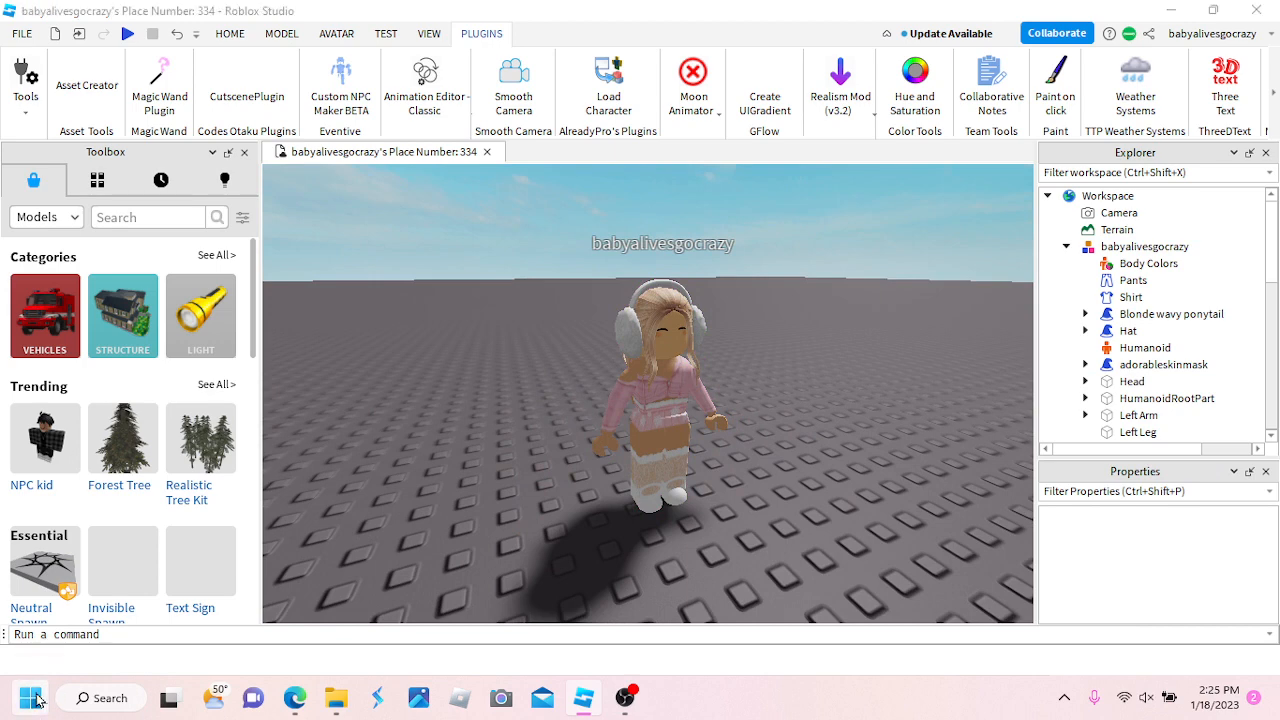
{"action": "left_click", "coordinate": [86, 86]}
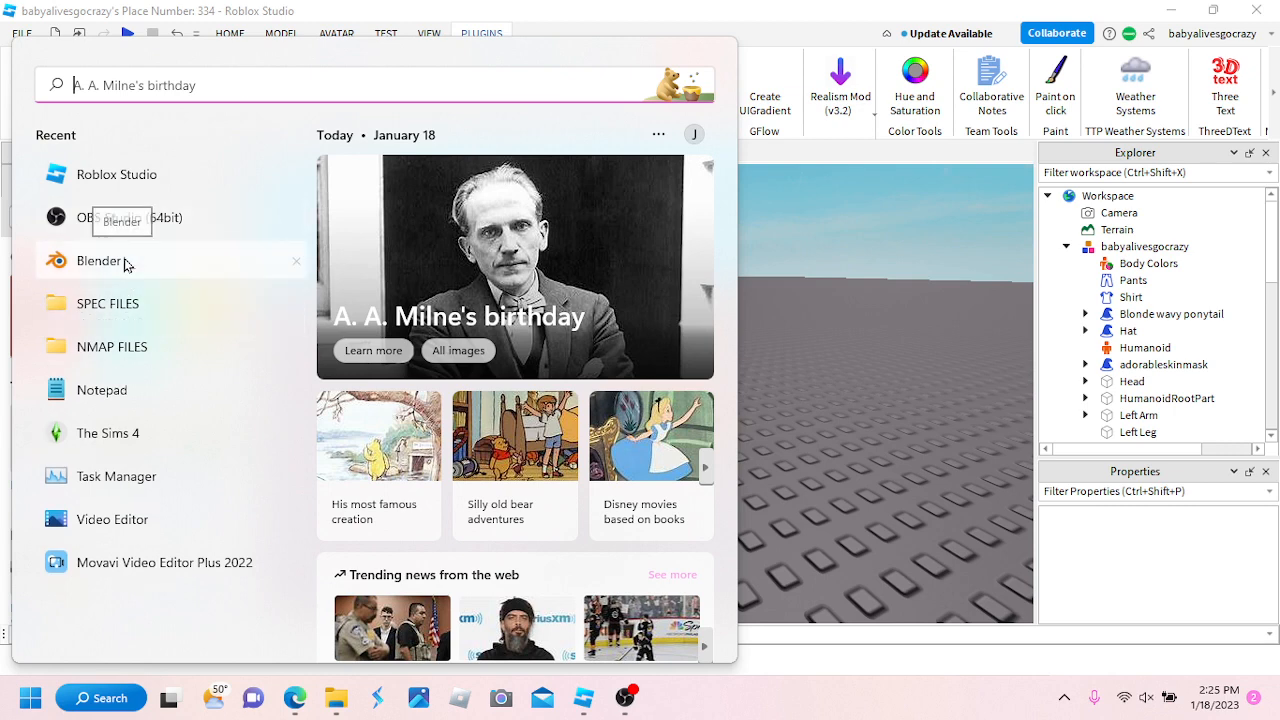
{"action": "left_click", "coordinate": [928, 248]}
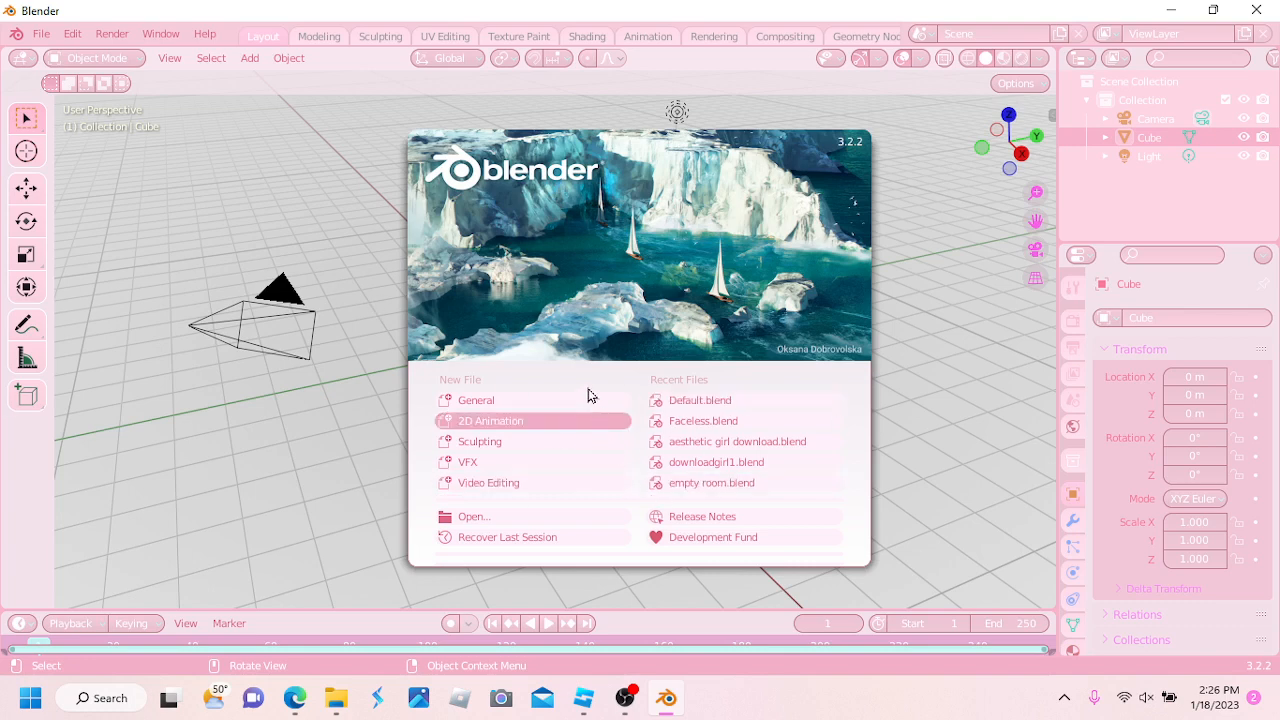
Switch to the browser to view the avatar's Roblox profile page, and return to Blender
{"action": "left_click", "coordinate": [294, 698]}
{"action": "scroll", "coordinate": [560, 434], "scroll_direction": "up", "scroll_amount": 6}
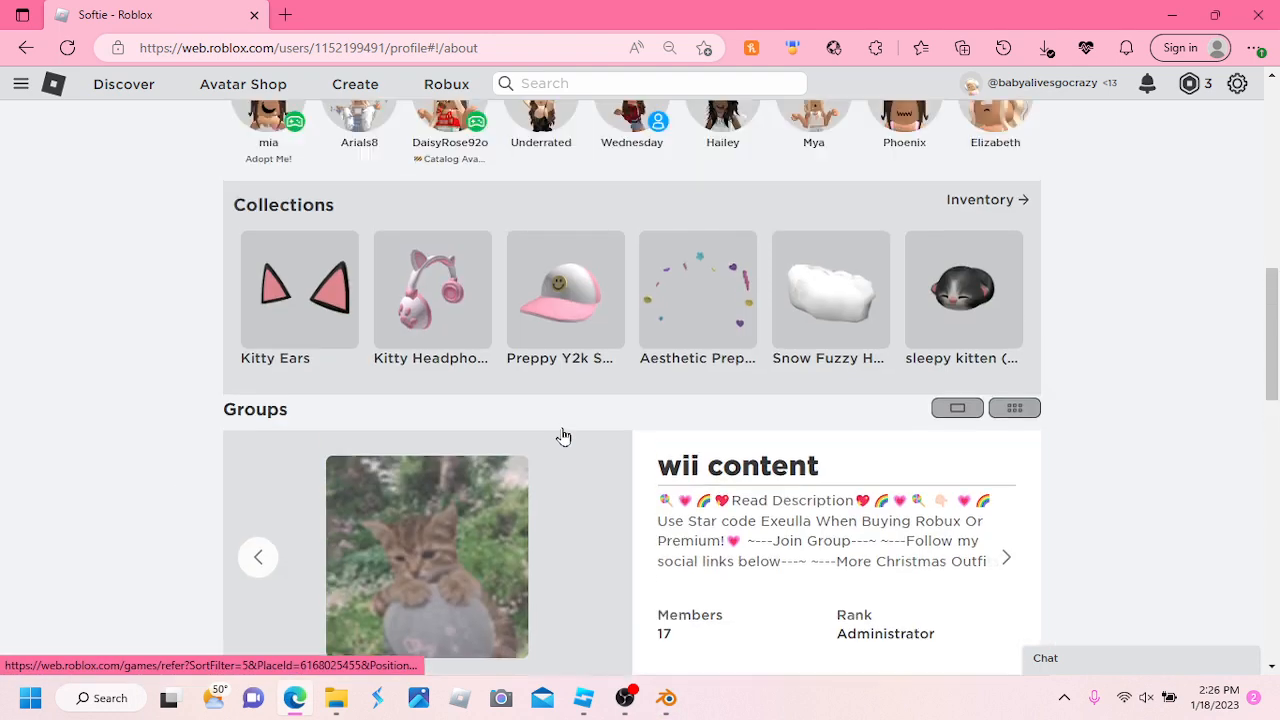
{"action": "scroll", "coordinate": [665, 461], "scroll_direction": "up", "scroll_amount": 4}
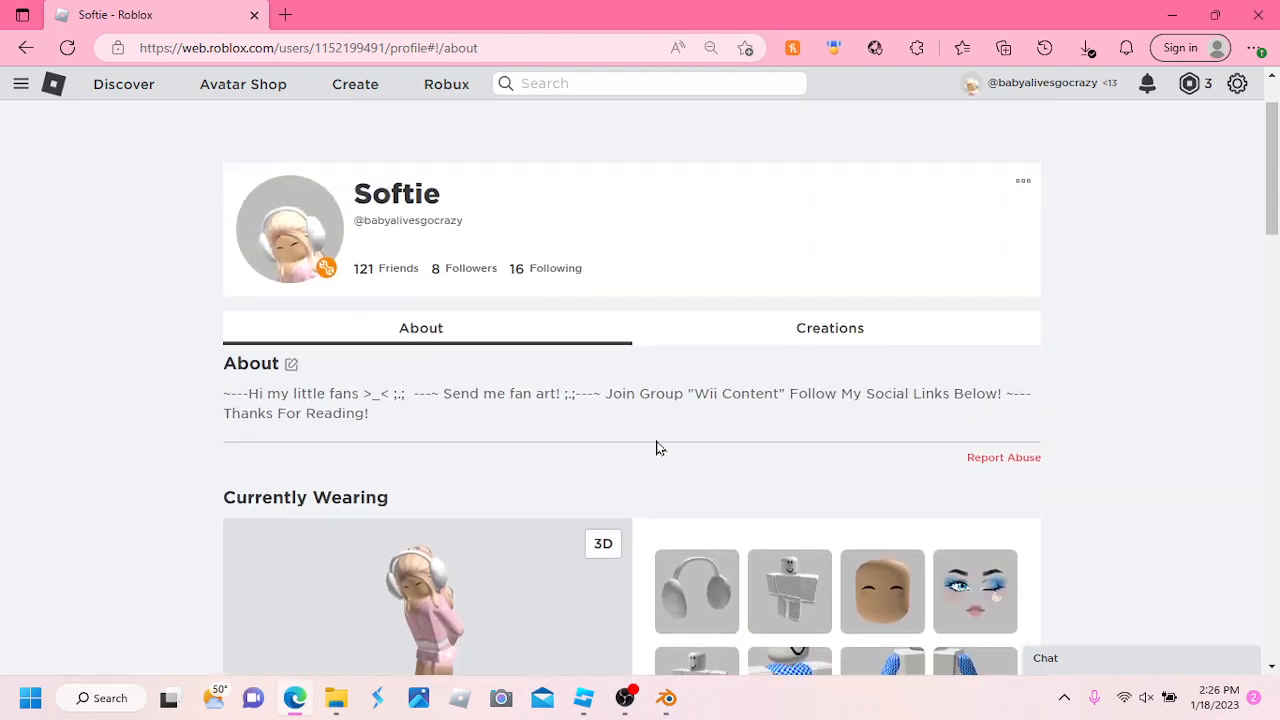
{"action": "left_click", "coordinate": [666, 697]}
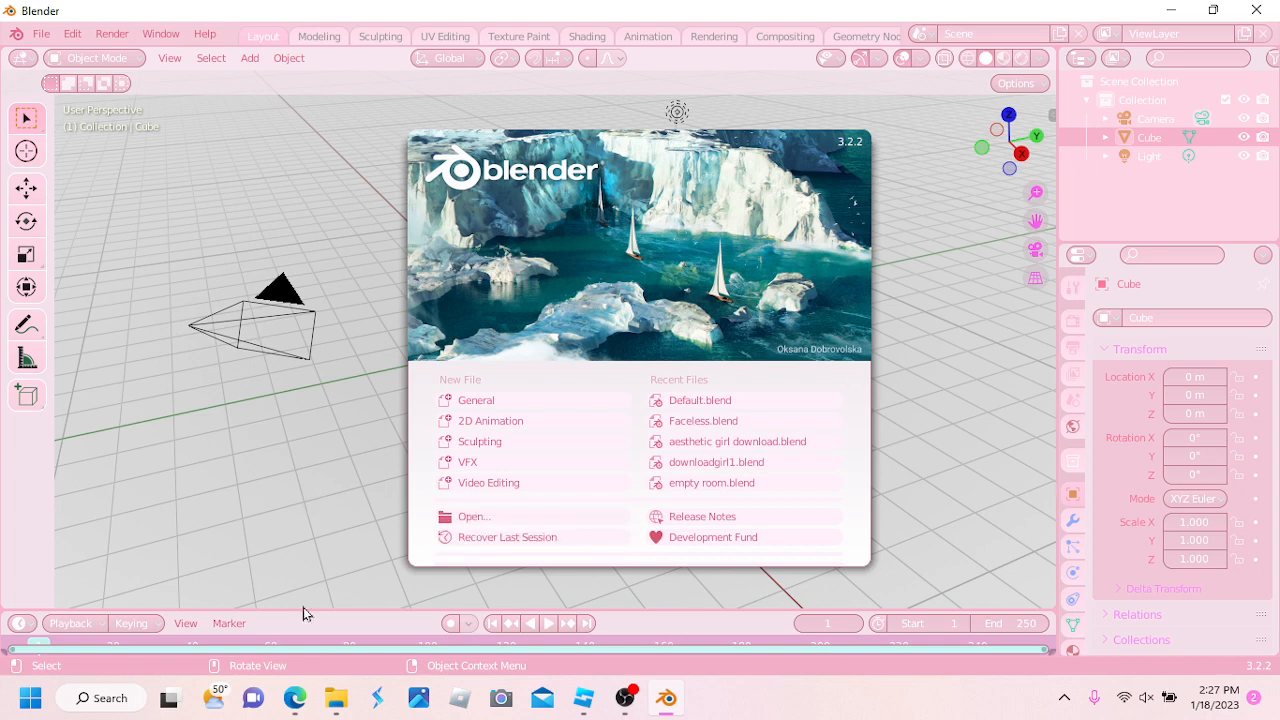
Dismiss the splash screen and delete the default cube from the scene
{"action": "left_click", "coordinate": [286, 226]}
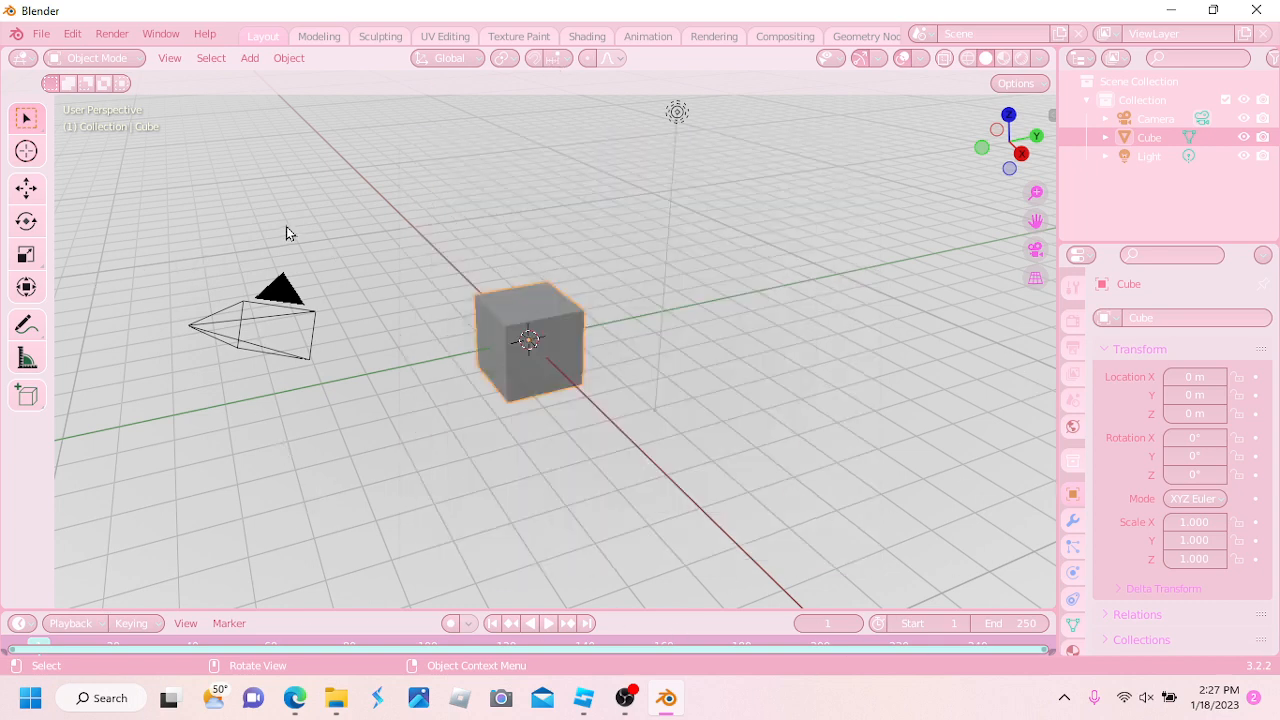
{"action": "middle_click_drag", "start_coordinate": [505, 291], "coordinate": [672, 287]}
{"action": "middle_click_drag", "start_coordinate": [369, 176], "coordinate": [527, 302]}
{"action": "key", "text": "alt+a"}
{"action": "scroll", "coordinate": [578, 308], "scroll_direction": "up", "scroll_amount": 5}
{"action": "scroll", "coordinate": [606, 312], "scroll_direction": "down", "scroll_amount": 3}
{"action": "left_click", "coordinate": [595, 302]}
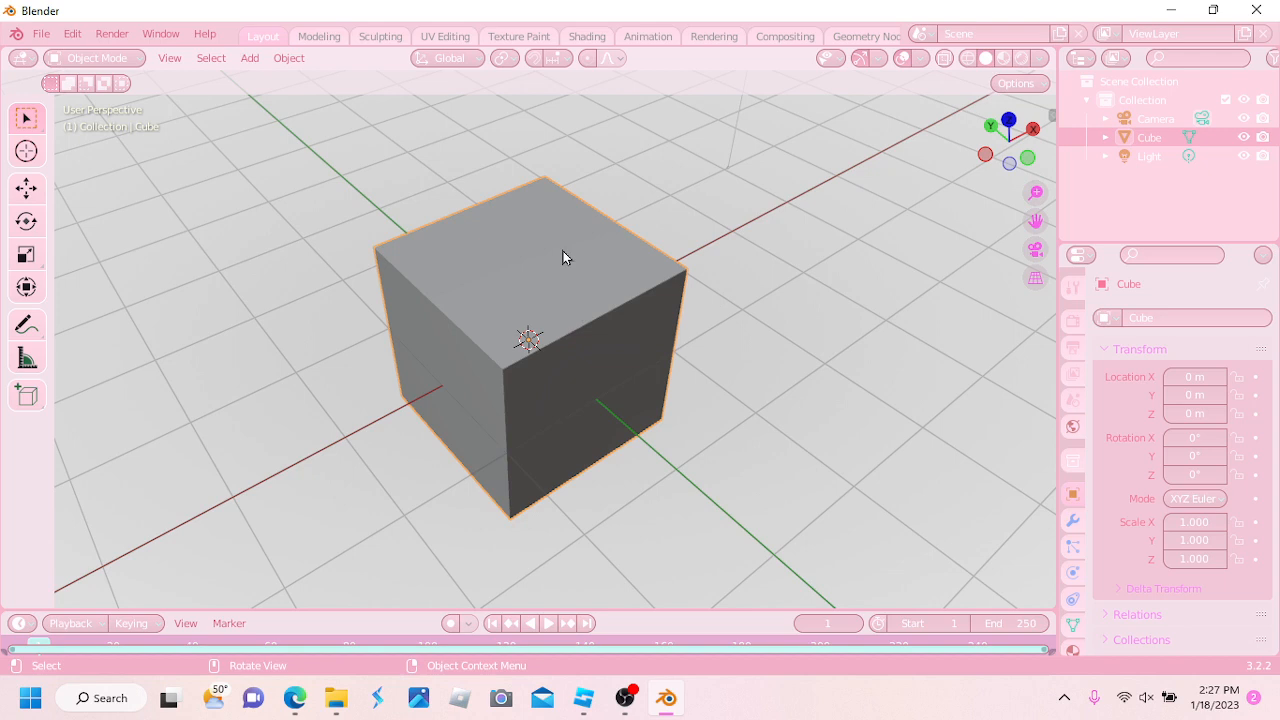
{"action": "key", "text": "x"}
{"action": "key", "text": "x"}
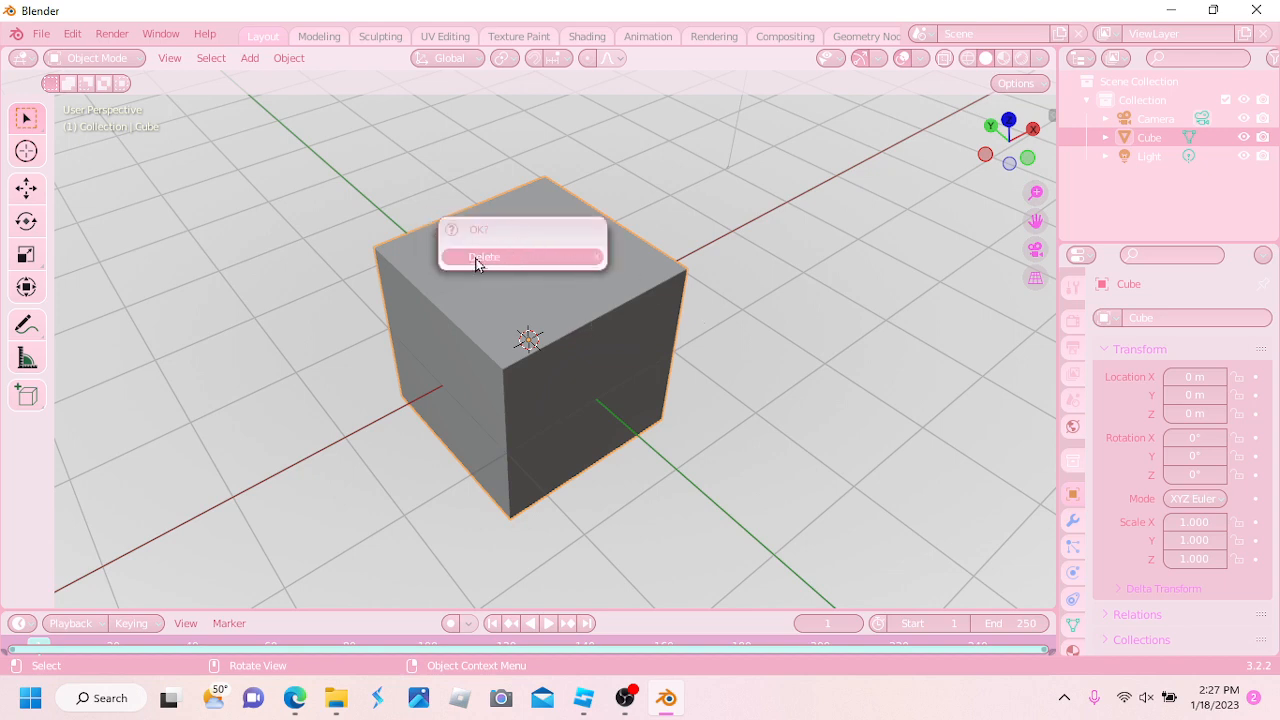
{"action": "left_click", "coordinate": [538, 261]}
Start opening an existing Blender file, discarding the changes to the untitled scene
{"action": "middle_click_drag", "start_coordinate": [664, 293], "coordinate": [830, 280]}
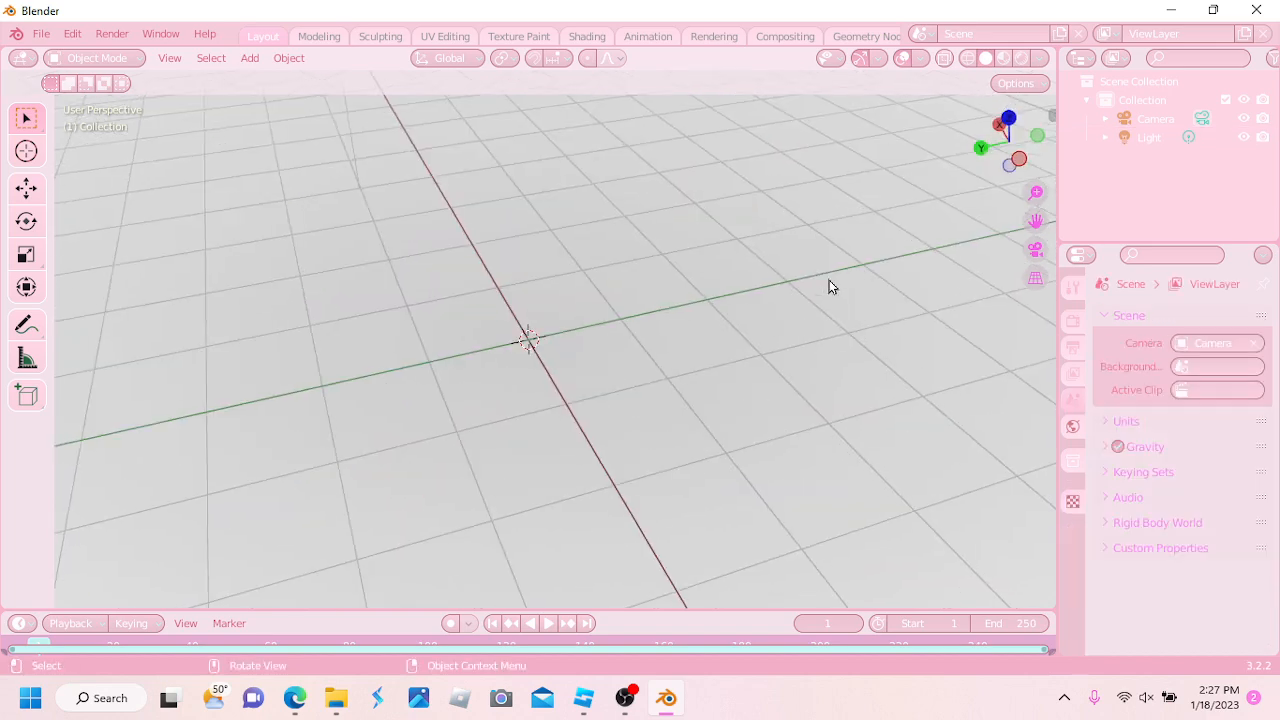
{"action": "scroll", "coordinate": [620, 253], "scroll_direction": "down", "scroll_amount": 3}
{"action": "middle_click_drag", "start_coordinate": [615, 314], "coordinate": [718, 308]}
{"action": "left_click", "coordinate": [42, 39]}
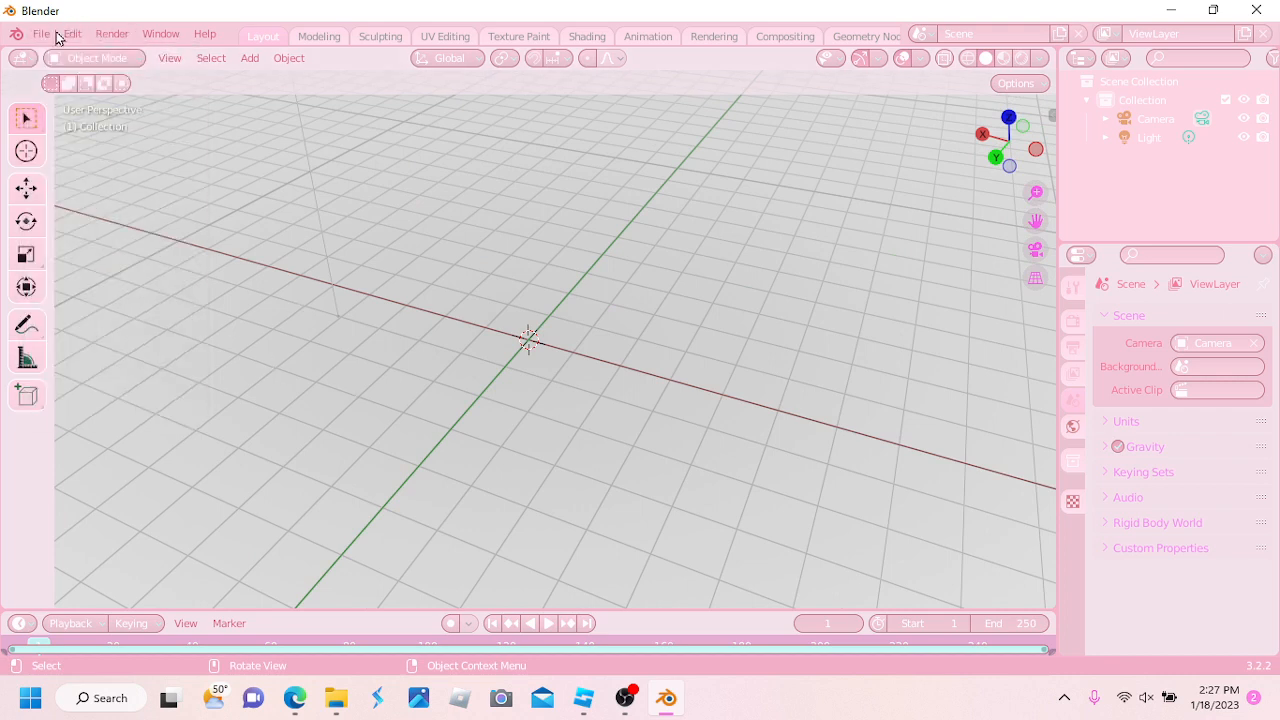
{"action": "left_click", "coordinate": [46, 40]}
{"action": "left_click", "coordinate": [36, 38]}
{"action": "left_click", "coordinate": [42, 40]}
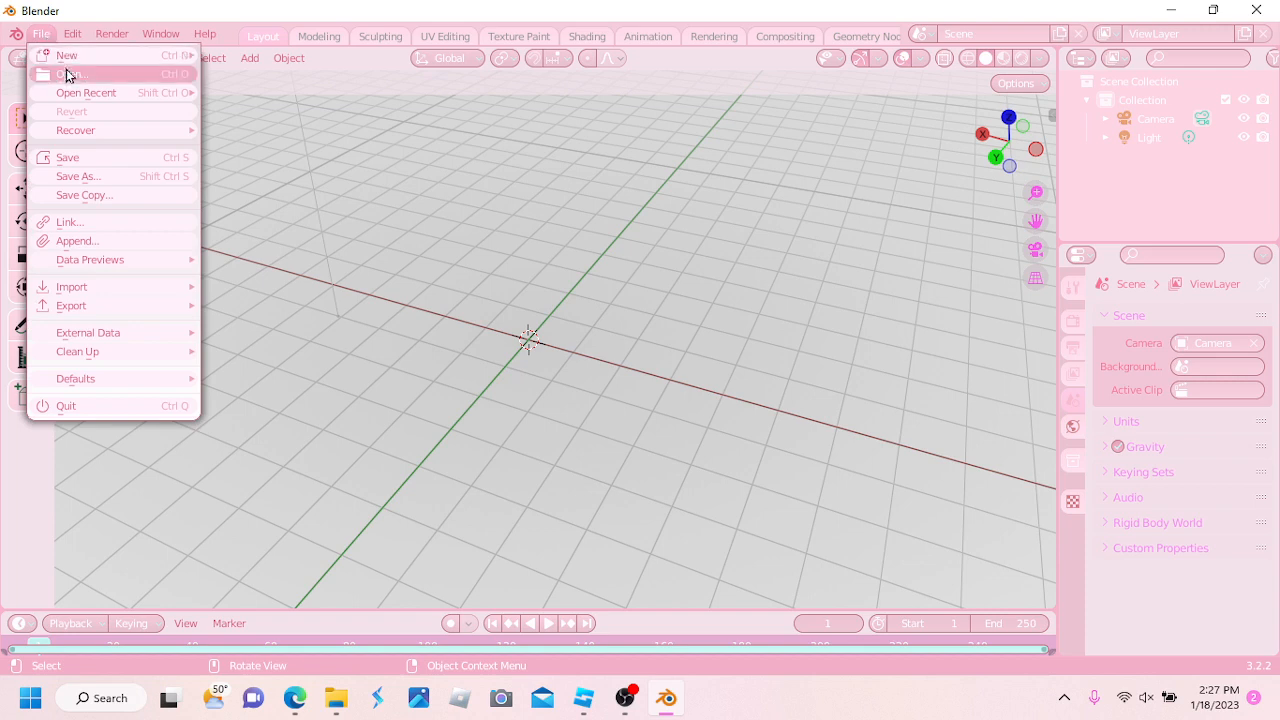
{"action": "left_click", "coordinate": [116, 76]}
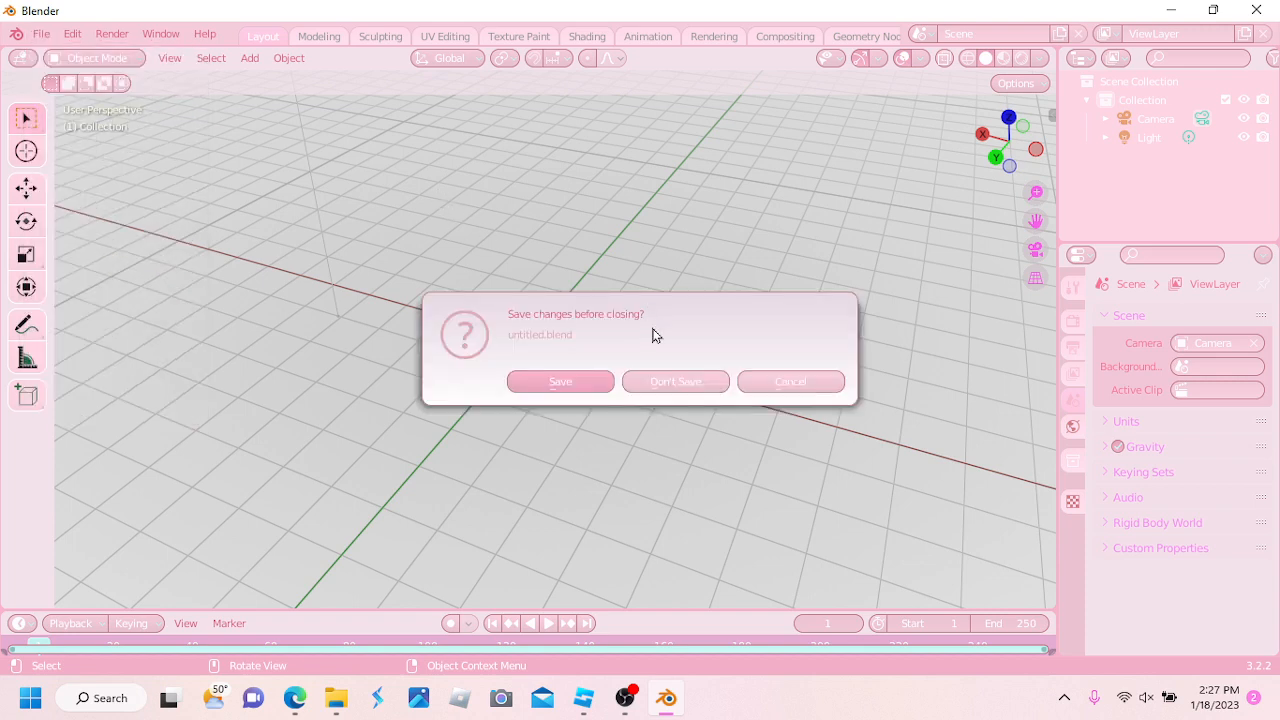
{"action": "left_click", "coordinate": [687, 378]}
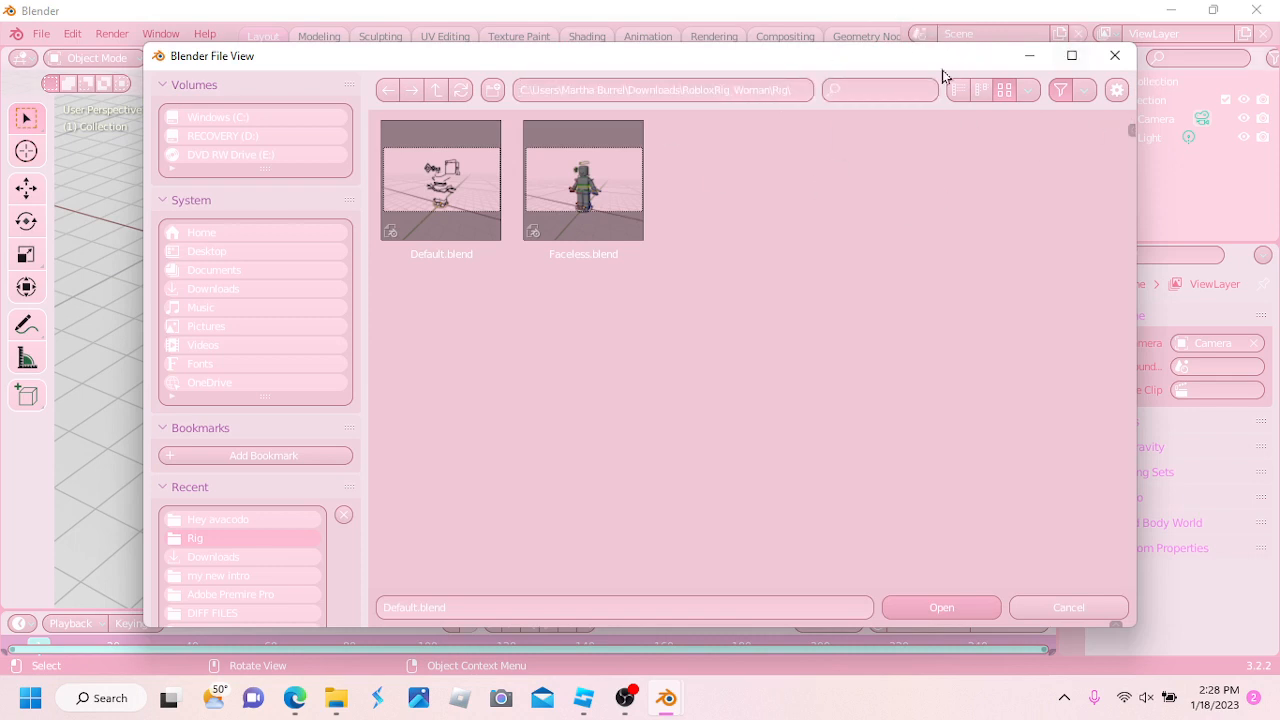
Open Default.blend from the RobloxRig_Woman Rig folder
{"action": "left_click_drag", "start_coordinate": [937, 75], "coordinate": [971, 92]}
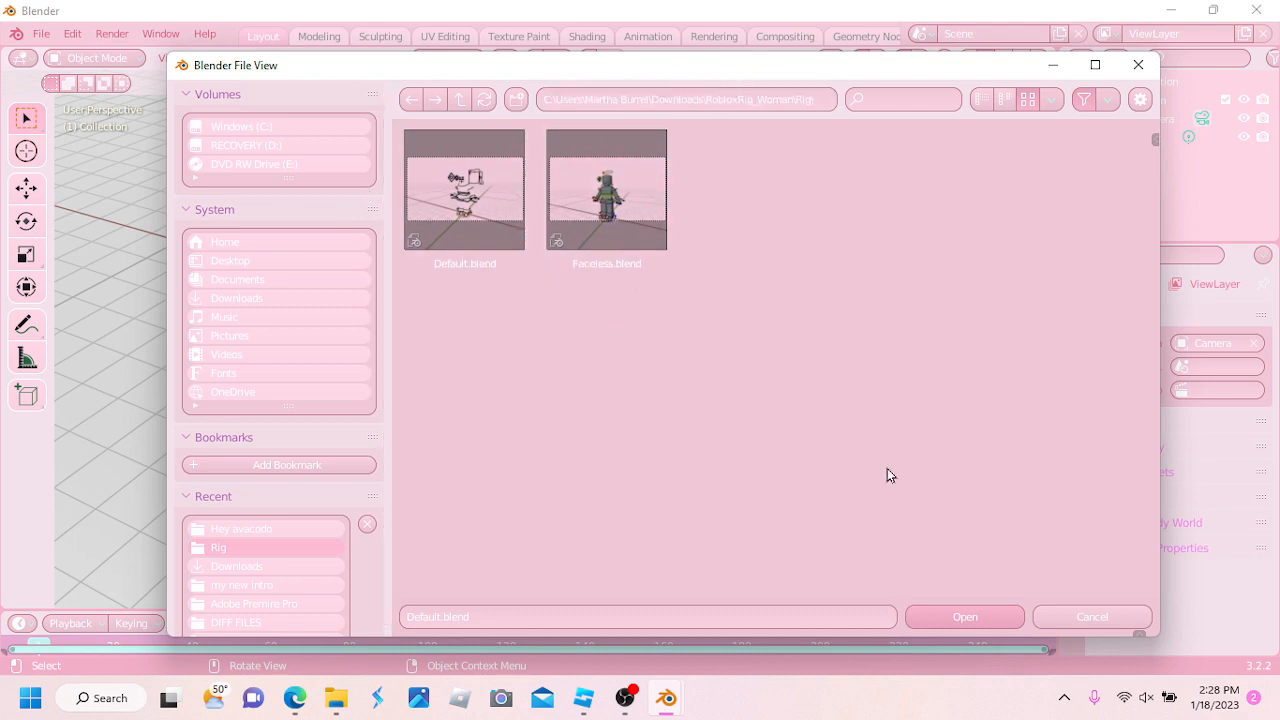
{"action": "left_click_drag", "start_coordinate": [574, 67], "coordinate": [559, 61]}
{"action": "left_click", "coordinate": [486, 186]}
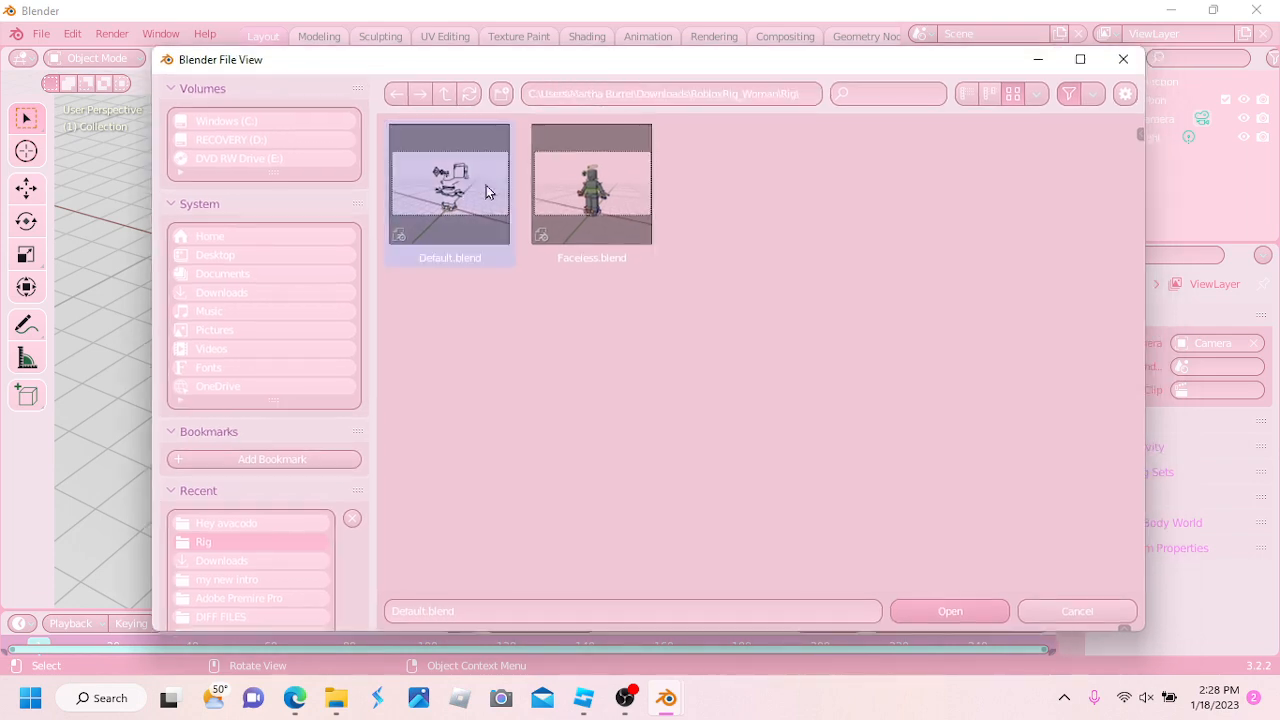
{"action": "left_click", "coordinate": [975, 607]}
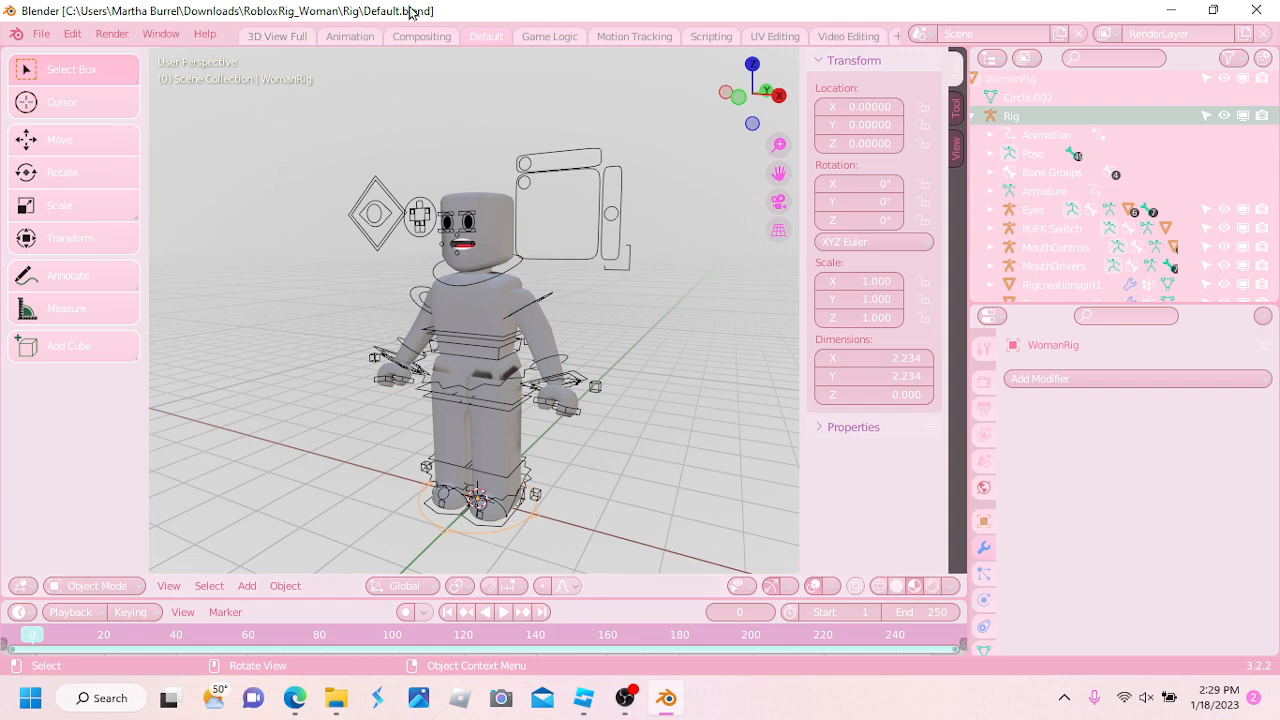
Select the torso mesh of the woman rig in the 3D viewport
{"action": "middle_click_drag", "start_coordinate": [555, 276], "coordinate": [716, 301]}
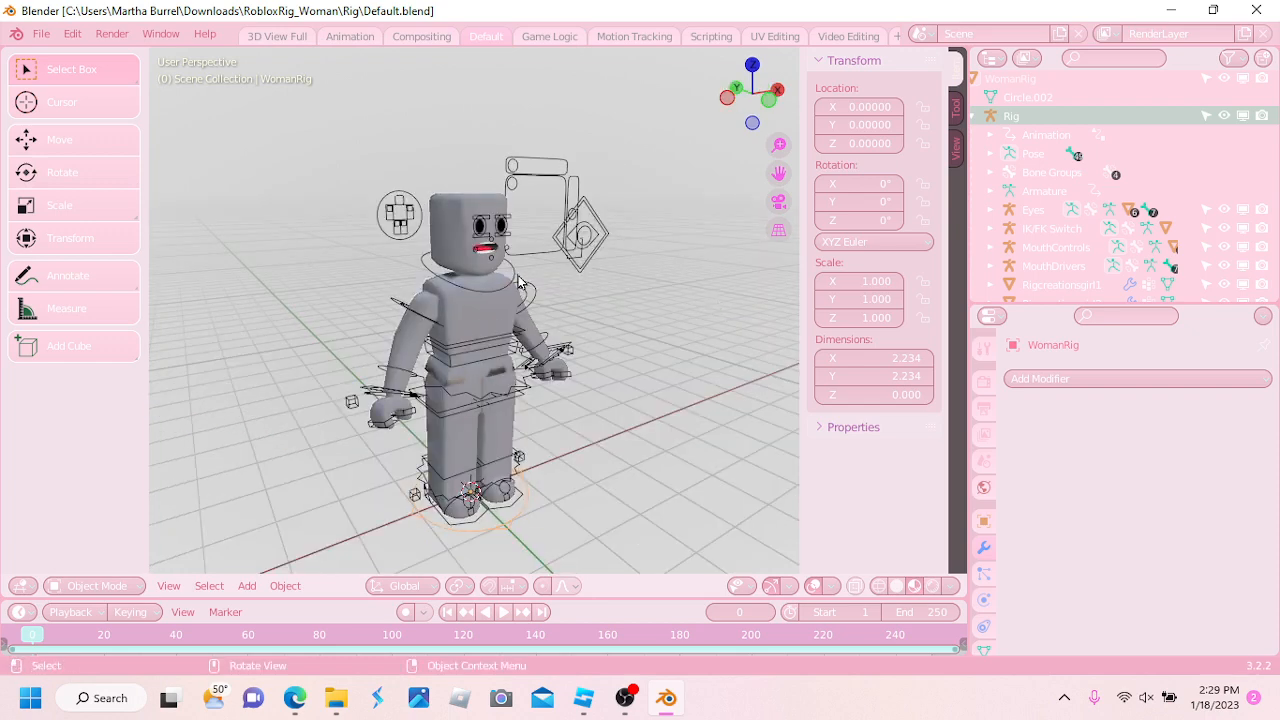
{"action": "scroll", "coordinate": [518, 275], "scroll_direction": "up", "scroll_amount": 5}
{"action": "middle_click_drag", "start_coordinate": [518, 275], "coordinate": [454, 288]}
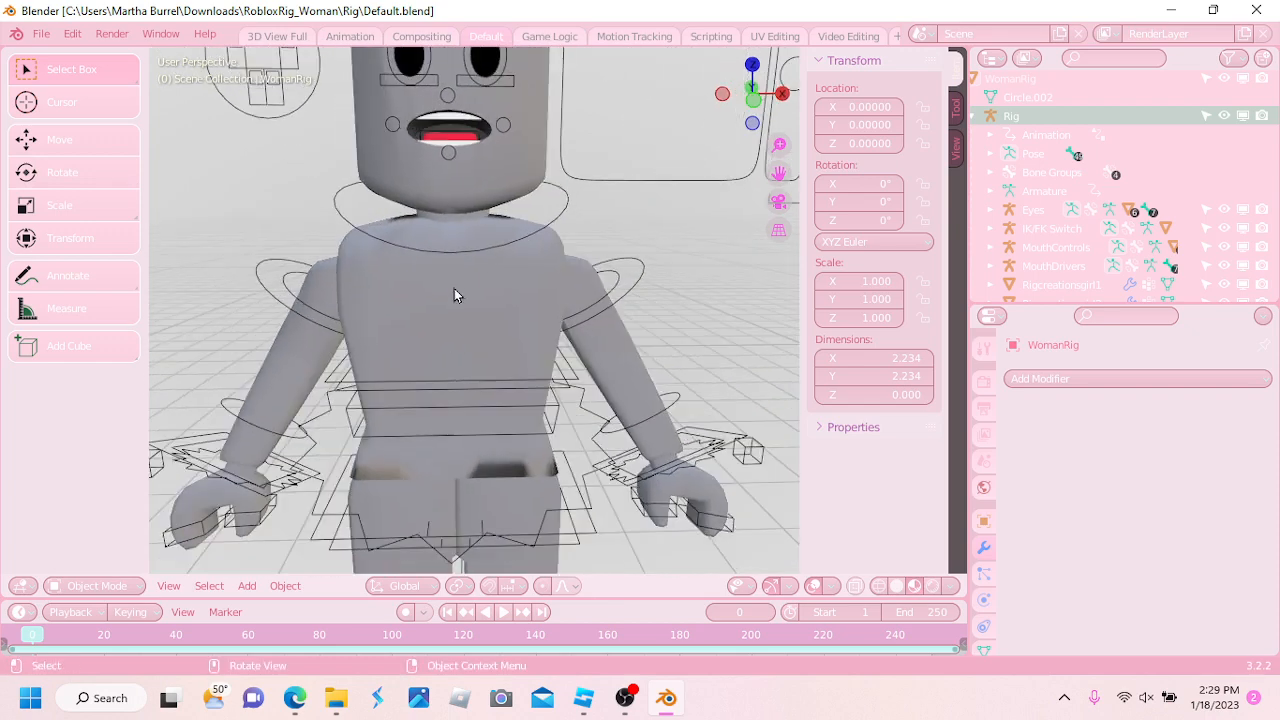
{"action": "left_click", "coordinate": [454, 289]}
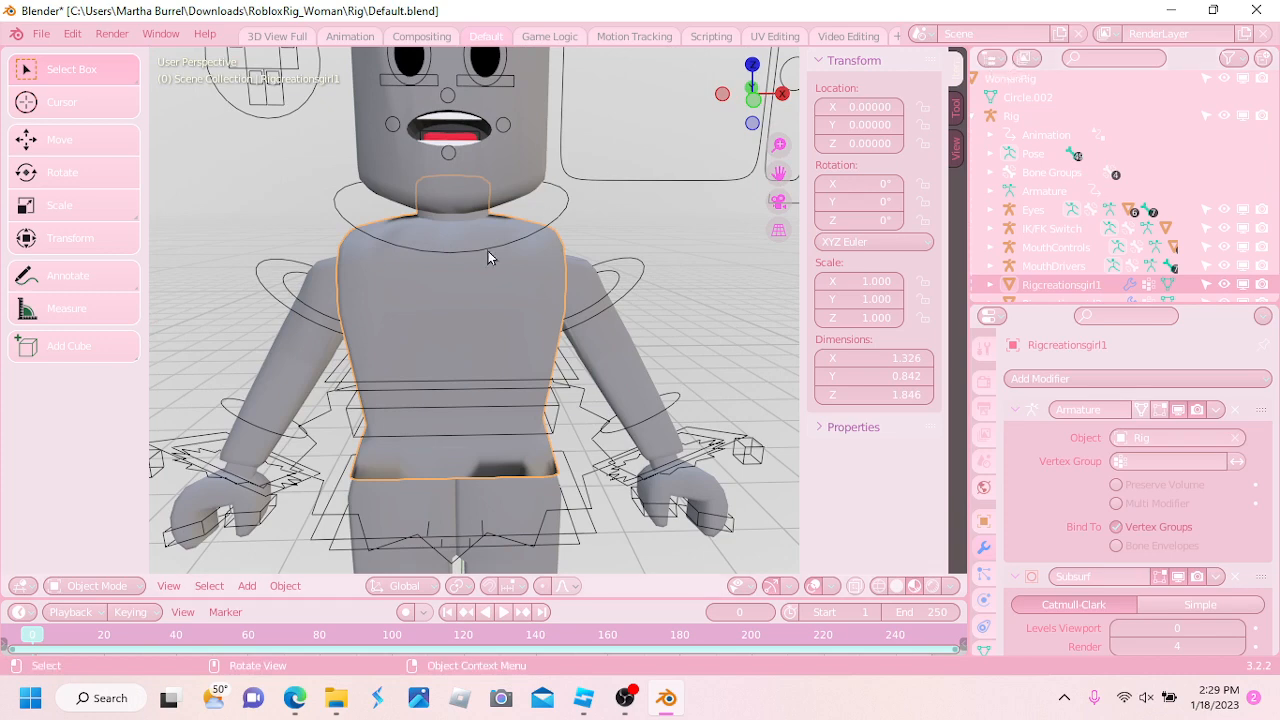
{"action": "middle_click_drag", "start_coordinate": [488, 257], "coordinate": [508, 298]}
{"action": "scroll", "coordinate": [514, 291], "scroll_direction": "down", "scroll_amount": 5}
{"action": "scroll", "coordinate": [514, 290], "scroll_direction": "up", "scroll_amount": 1}
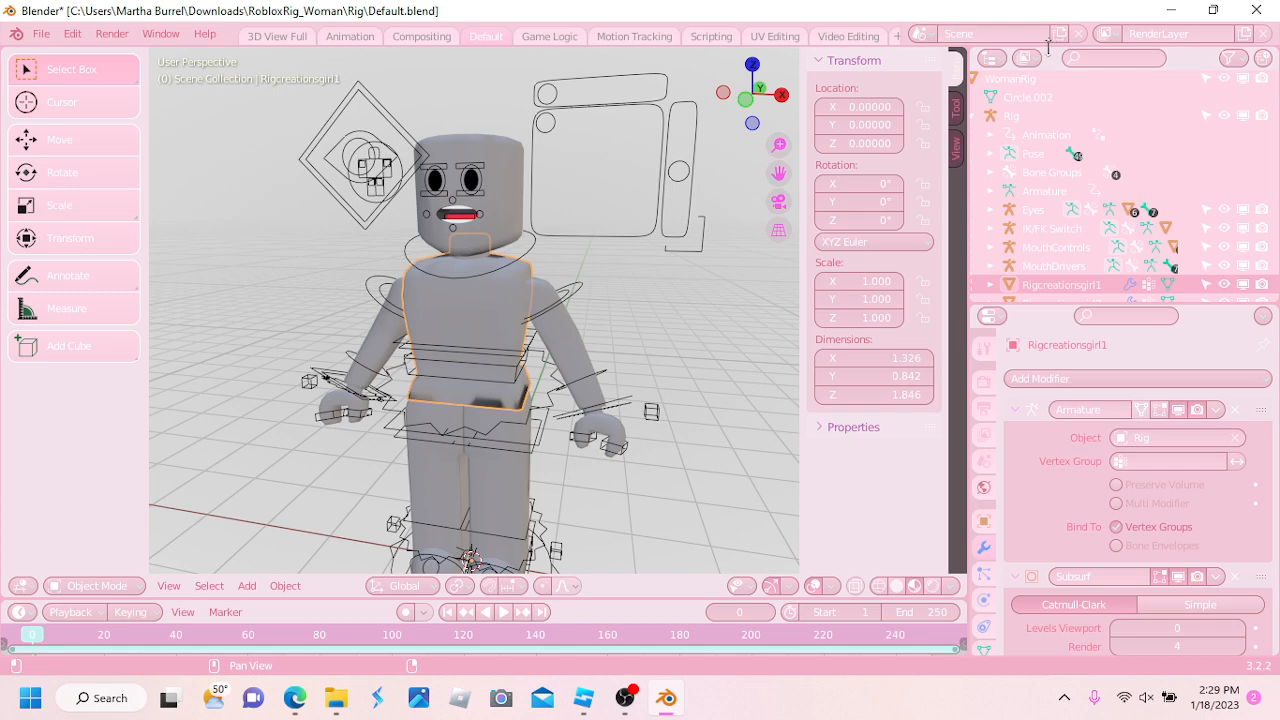
Change the Outliner area into a Shader Editor and locate the Image Texture node of the torso's material
{"action": "left_click", "coordinate": [996, 63]}
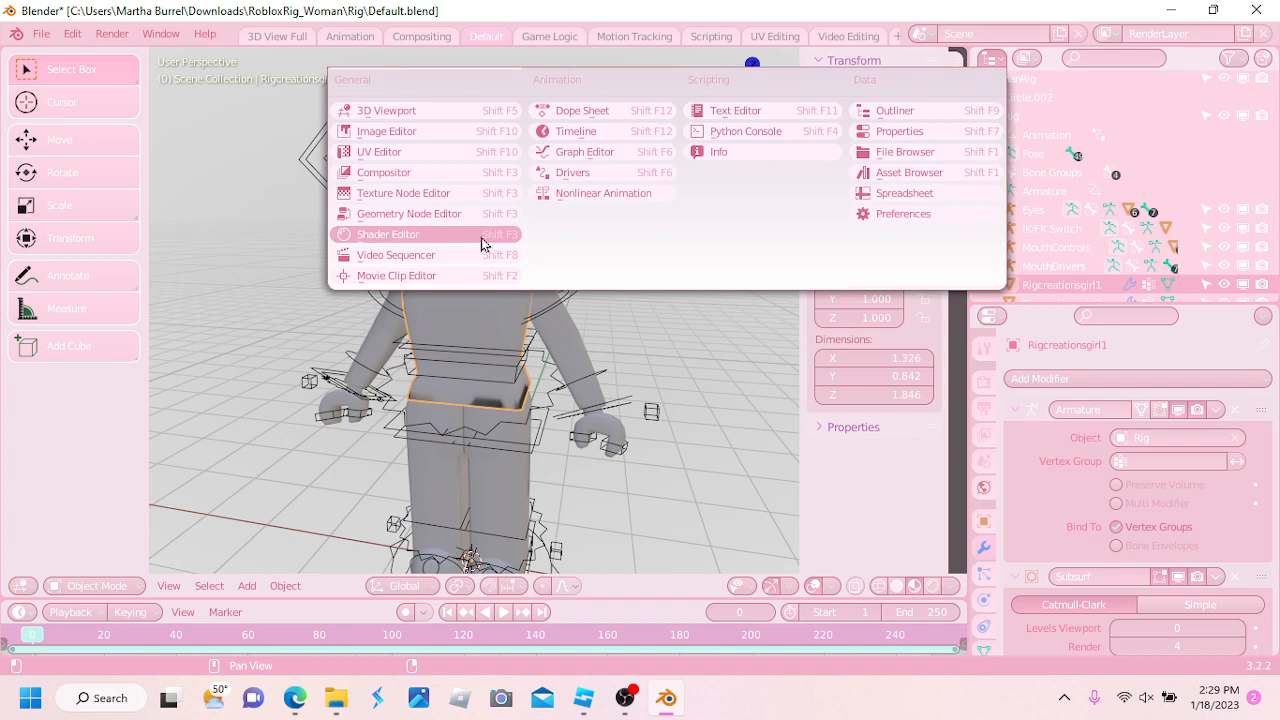
{"action": "key", "text": "Return"}
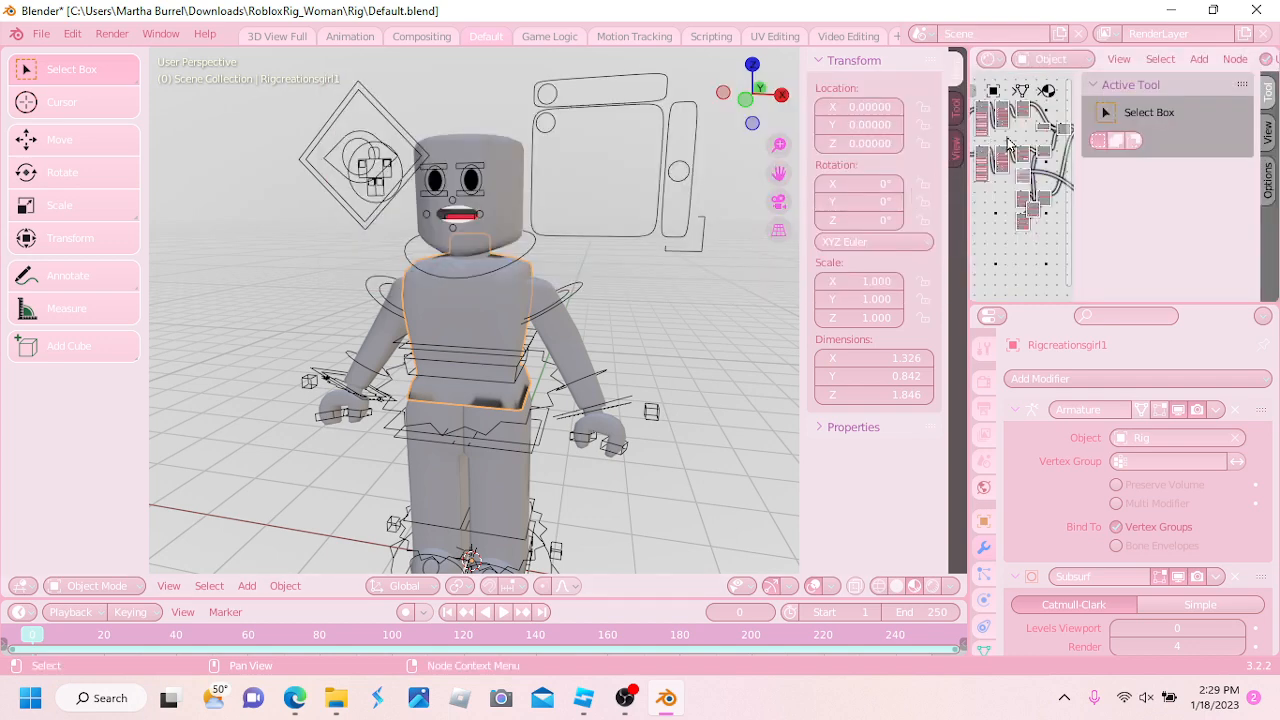
{"action": "scroll", "coordinate": [1007, 145], "scroll_direction": "up", "scroll_amount": 8}
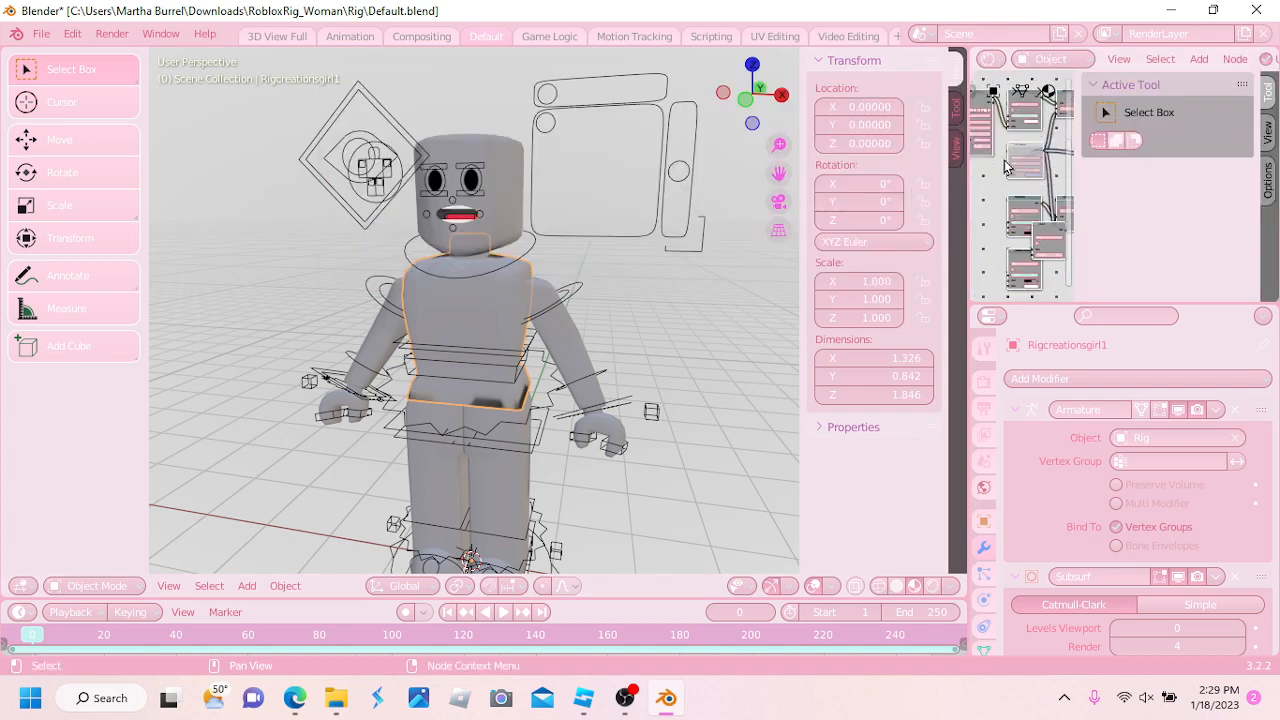
{"action": "scroll", "coordinate": [1007, 167], "scroll_direction": "up", "scroll_amount": 4}
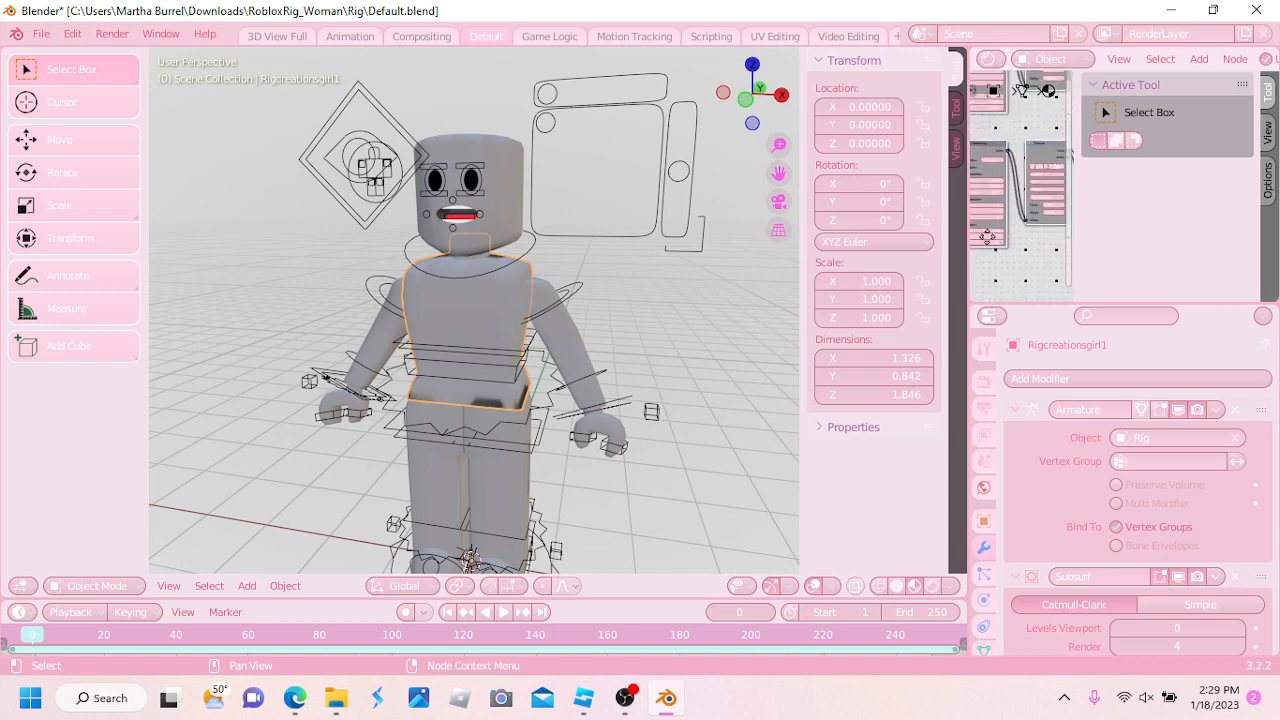
{"action": "mouse_move", "coordinate": [987, 237]}
{"action": "middle_mouse_down"}
{"action": "mouse_move", "coordinate": [1061, 233]}
{"action": "mouse_move", "coordinate": [1039, 202]}
{"action": "mouse_move", "coordinate": [975, 215]}
{"action": "mouse_move", "coordinate": [1060, 212]}
{"action": "mouse_move", "coordinate": [1000, 218]}
{"action": "middle_mouse_up"}
{"action": "middle_click_drag", "start_coordinate": [982, 215], "coordinate": [1056, 212]}
{"action": "scroll", "coordinate": [1022, 190], "scroll_direction": "up", "scroll_amount": 5}
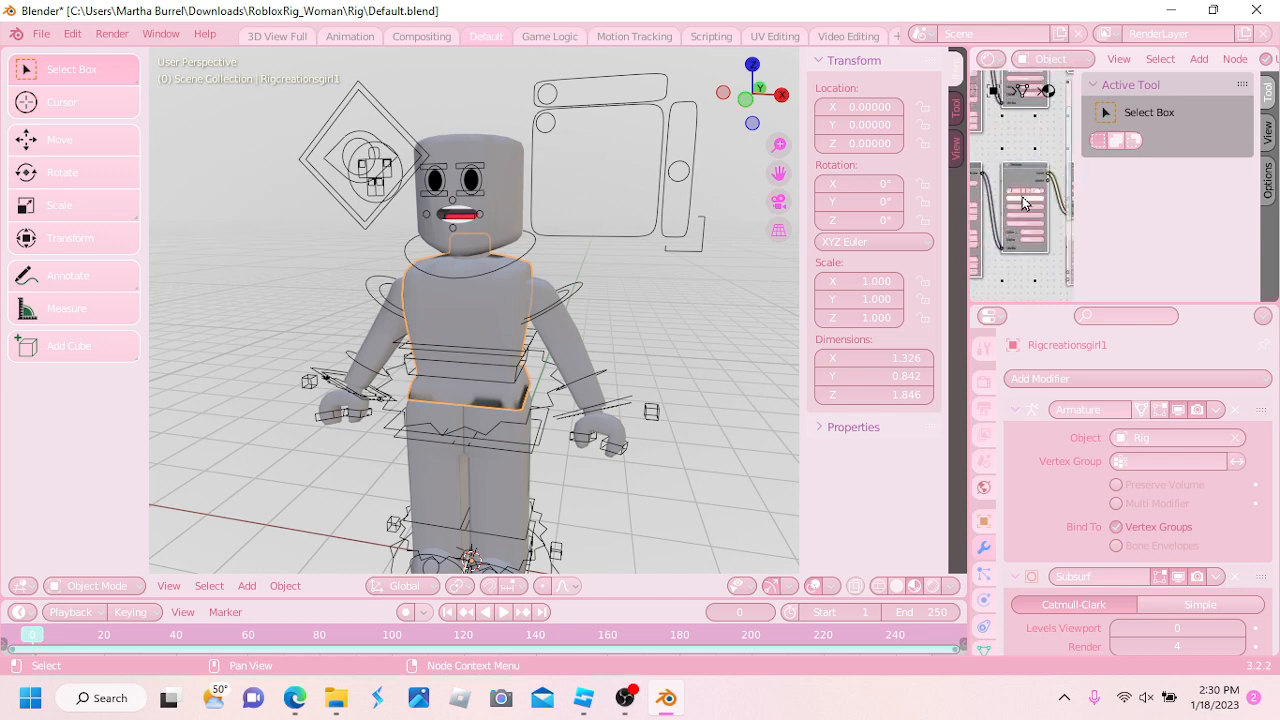
{"action": "scroll", "coordinate": [1030, 185], "scroll_direction": "up", "scroll_amount": 5}
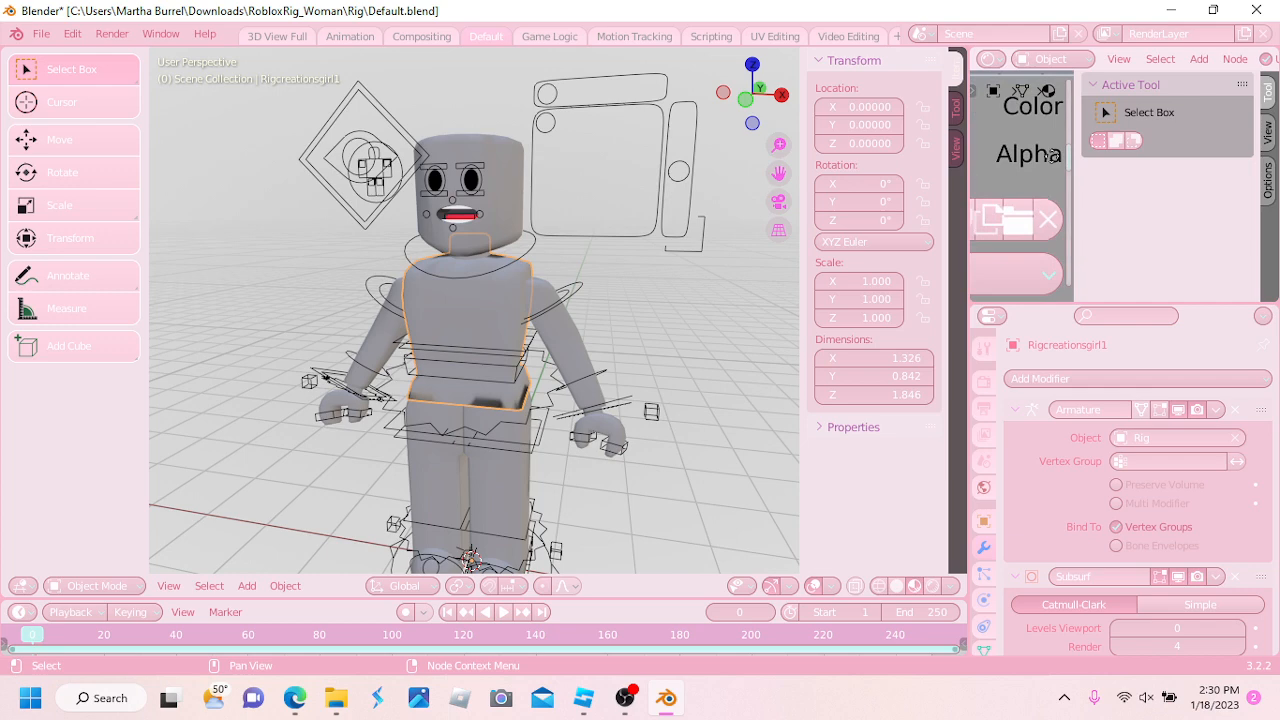
{"action": "mouse_move", "coordinate": [1054, 190]}
{"action": "middle_mouse_down"}
{"action": "mouse_move", "coordinate": [1030, 170]}
{"action": "mouse_move", "coordinate": [1056, 178]}
{"action": "middle_mouse_up"}
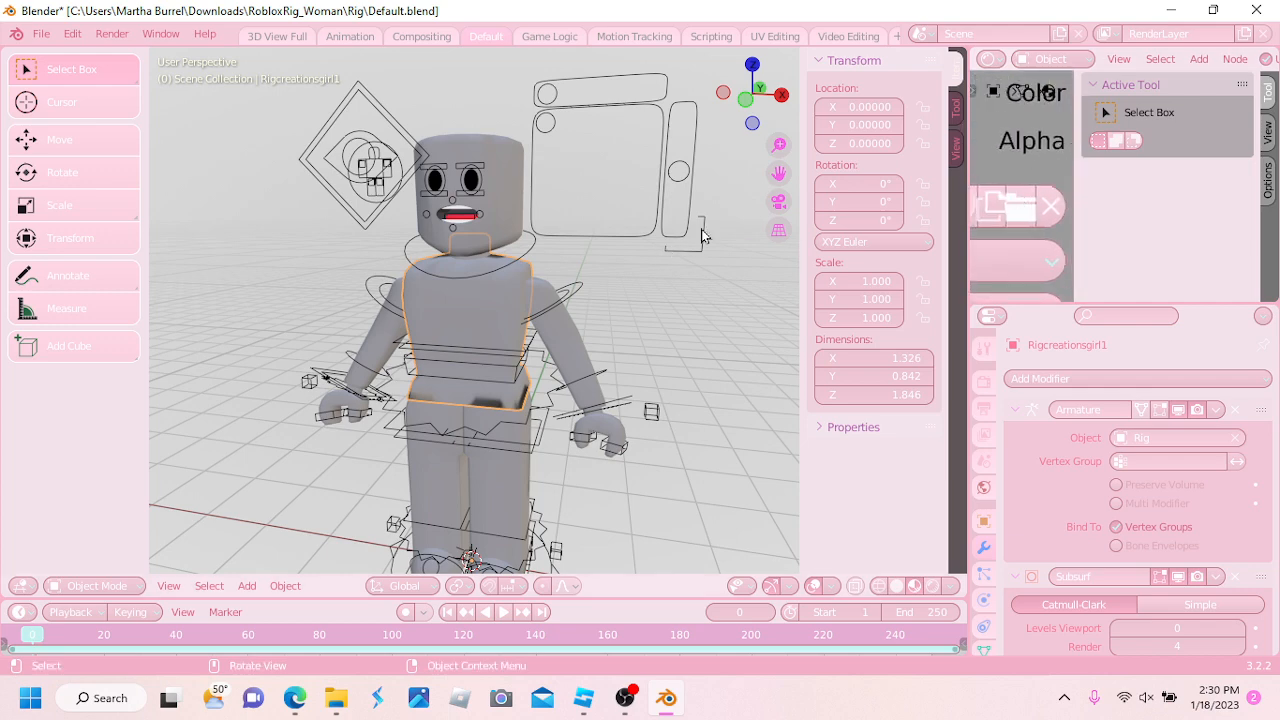
Start loading a replacement image into the Image Texture node of the torso's material
{"action": "middle_click_drag", "start_coordinate": [701, 229], "coordinate": [645, 262]}
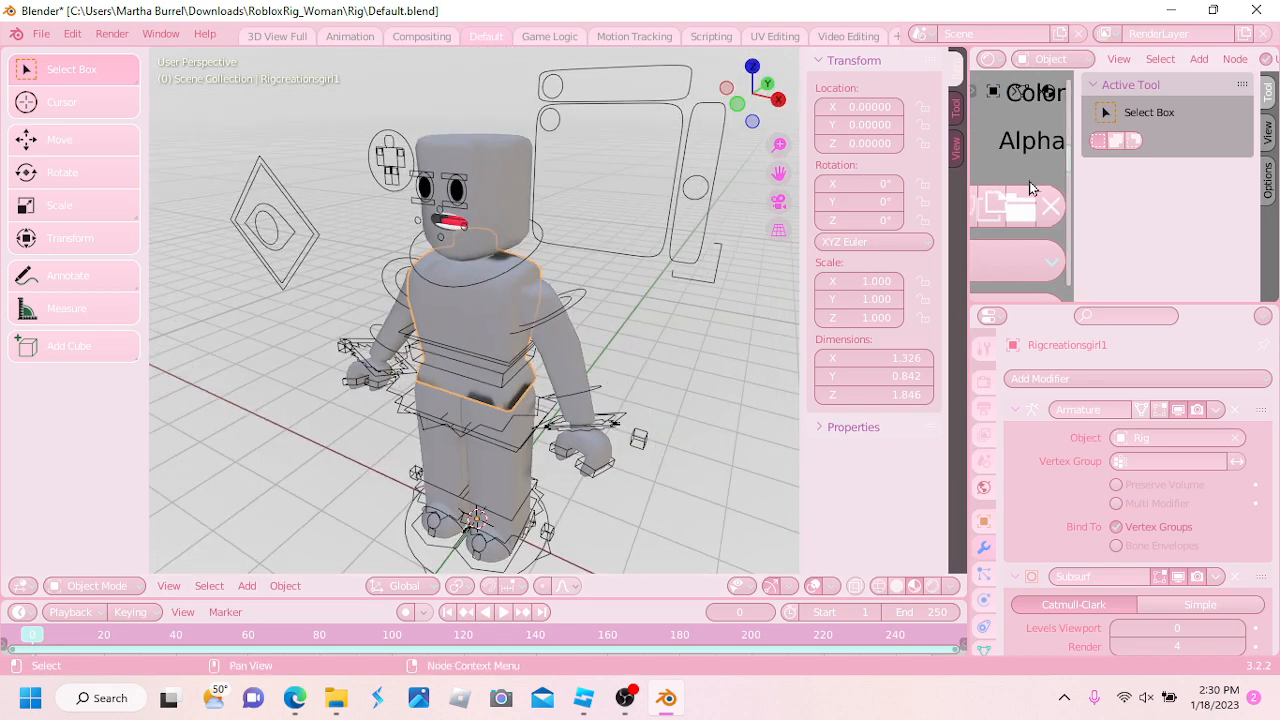
{"action": "scroll", "coordinate": [1031, 188], "scroll_direction": "down", "scroll_amount": 10}
{"action": "scroll", "coordinate": [1031, 188], "scroll_direction": "up", "scroll_amount": 9}
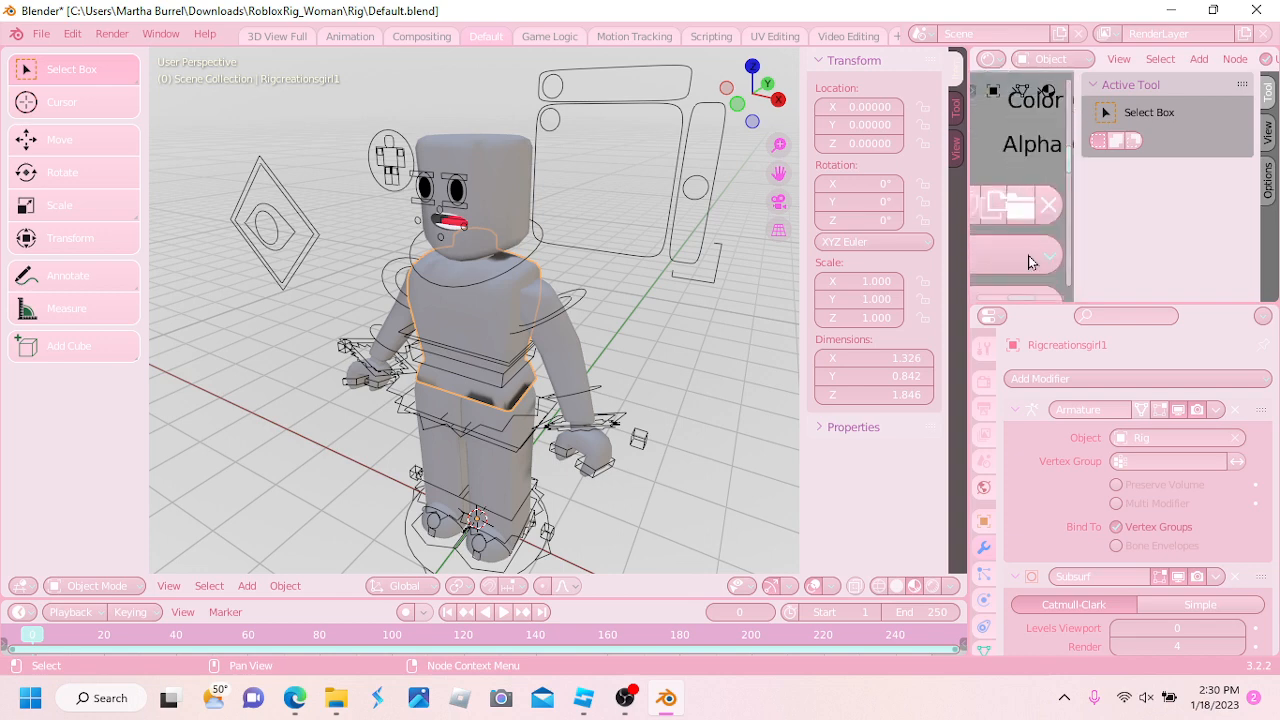
{"action": "scroll", "coordinate": [1040, 252], "scroll_direction": "up", "scroll_amount": 1}
{"action": "scroll", "coordinate": [1023, 236], "scroll_direction": "down", "scroll_amount": 4}
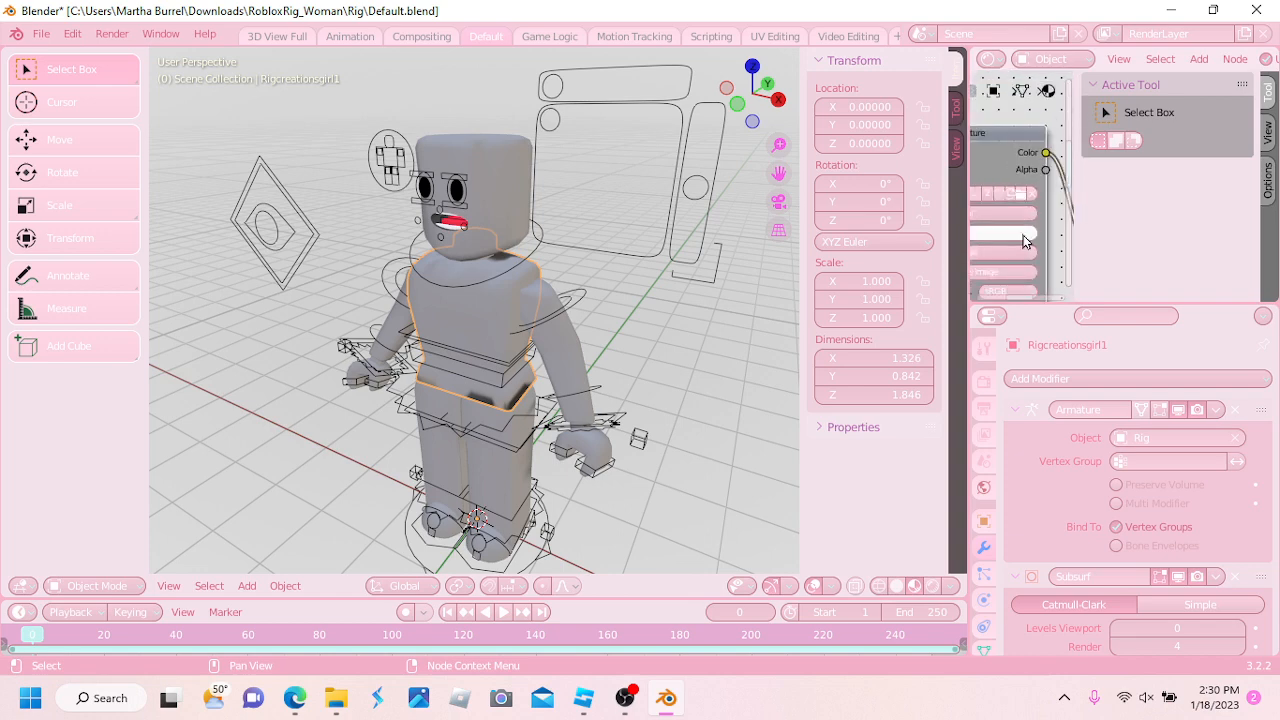
{"action": "scroll", "coordinate": [1037, 165], "scroll_direction": "up", "scroll_amount": 2}
{"action": "scroll", "coordinate": [1037, 165], "scroll_direction": "up", "scroll_amount": 3}
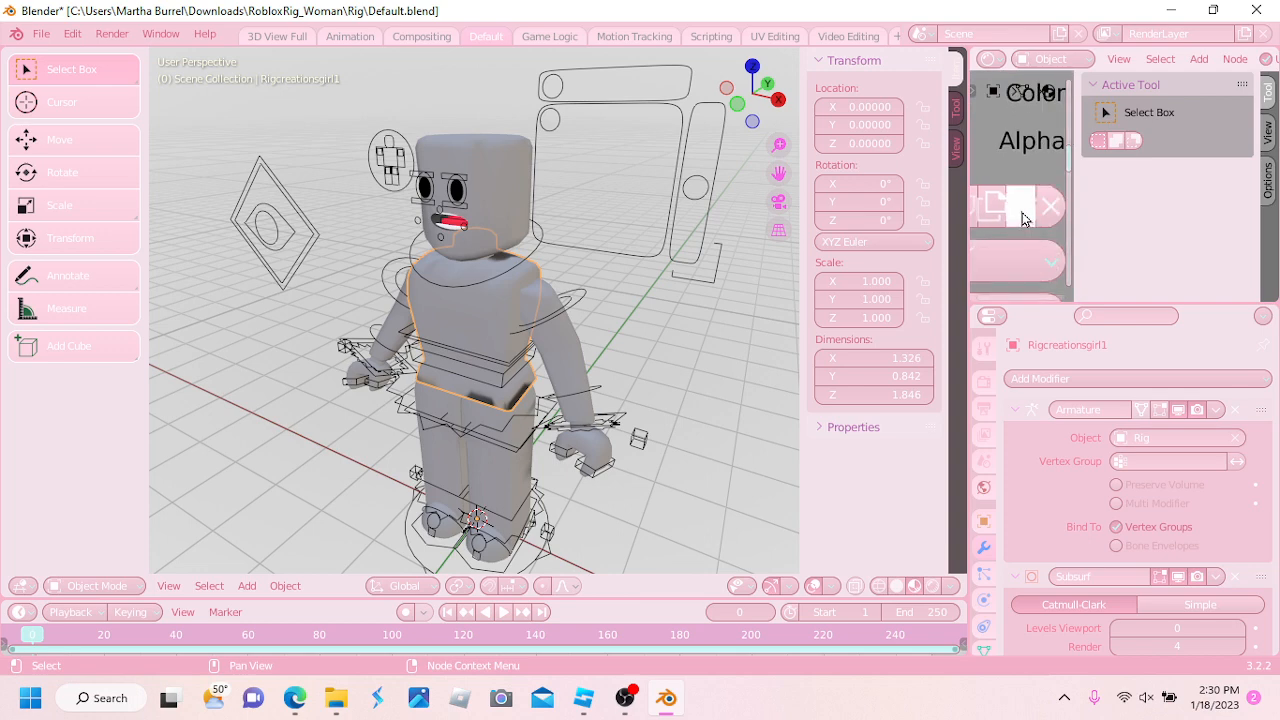
{"action": "left_click", "coordinate": [1021, 208]}
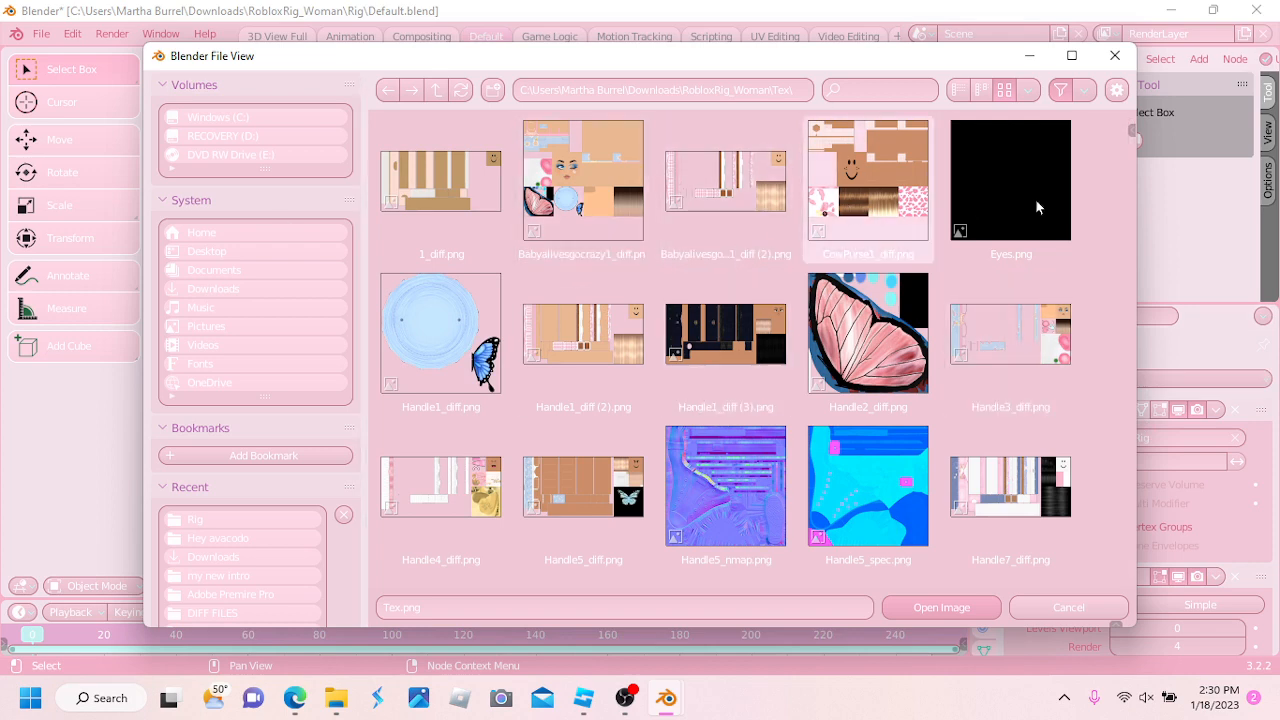
Browse to the Hey avacodo folder on the Desktop for the replacement image
{"action": "left_click", "coordinate": [1087, 92]}
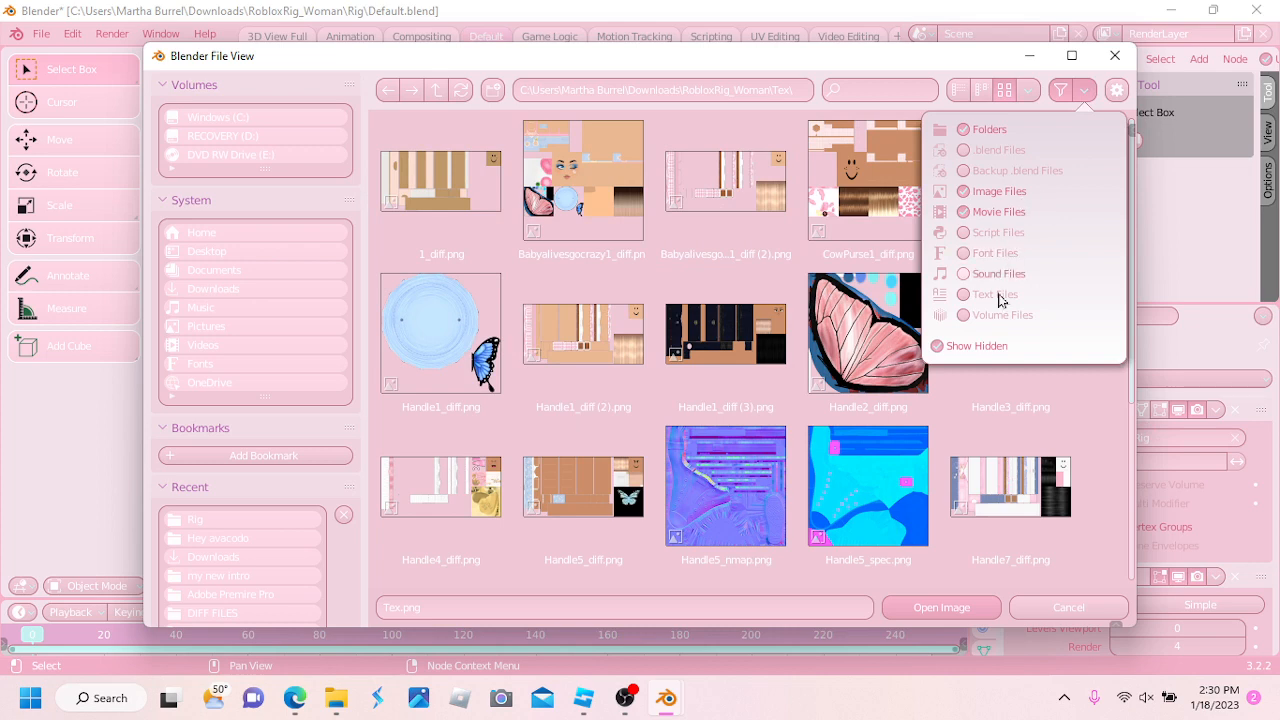
{"action": "left_click", "coordinate": [1087, 97]}
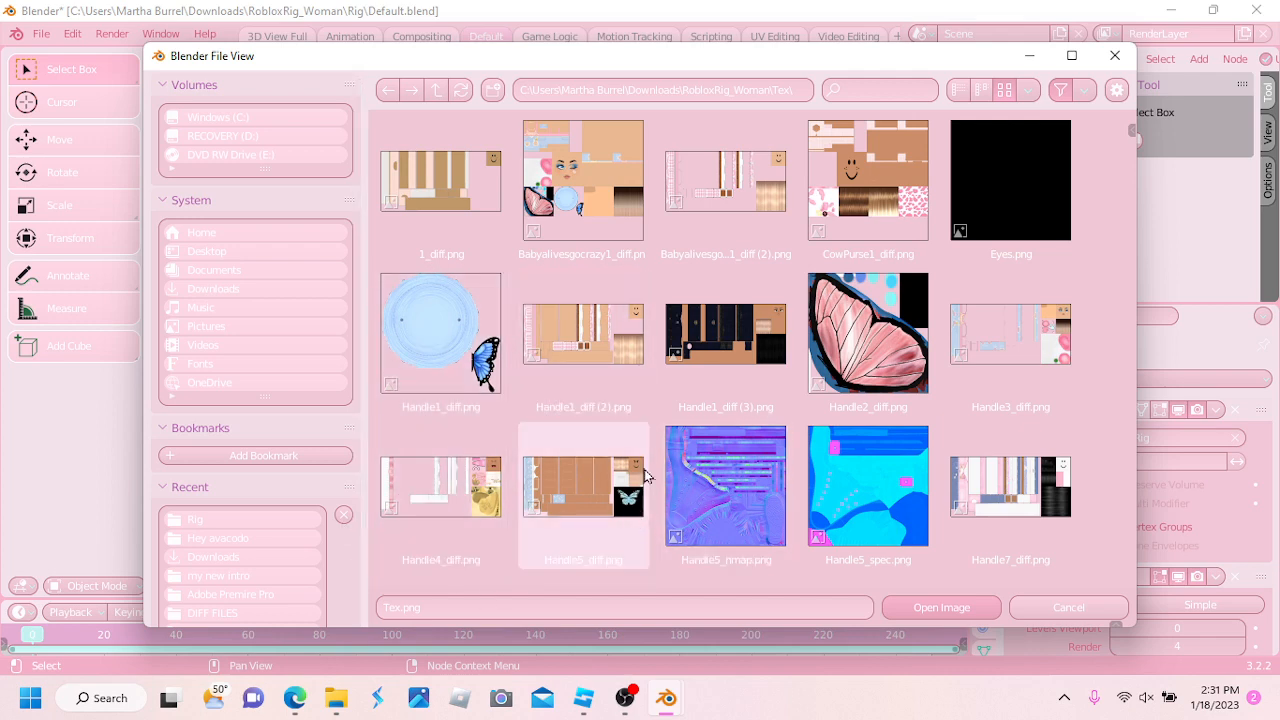
{"action": "left_click", "coordinate": [295, 541]}
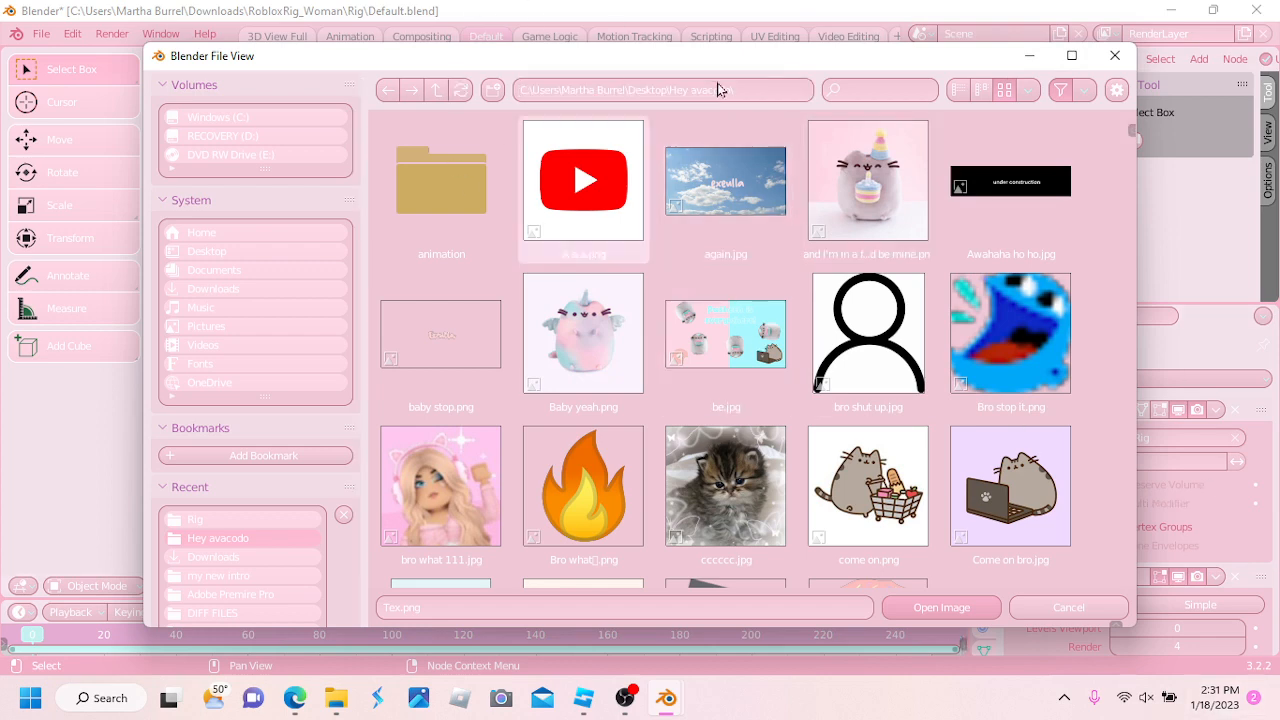
{"action": "left_click", "coordinate": [644, 96]}
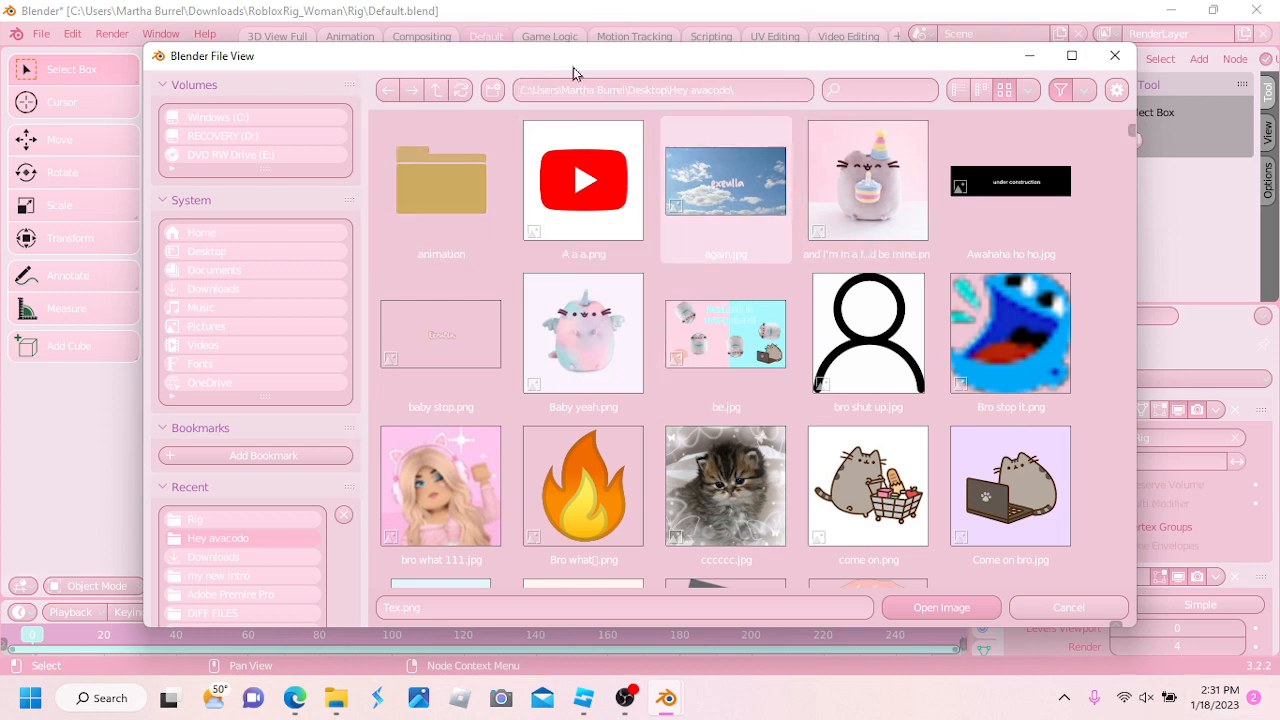
{"action": "left_click", "coordinate": [541, 91]}
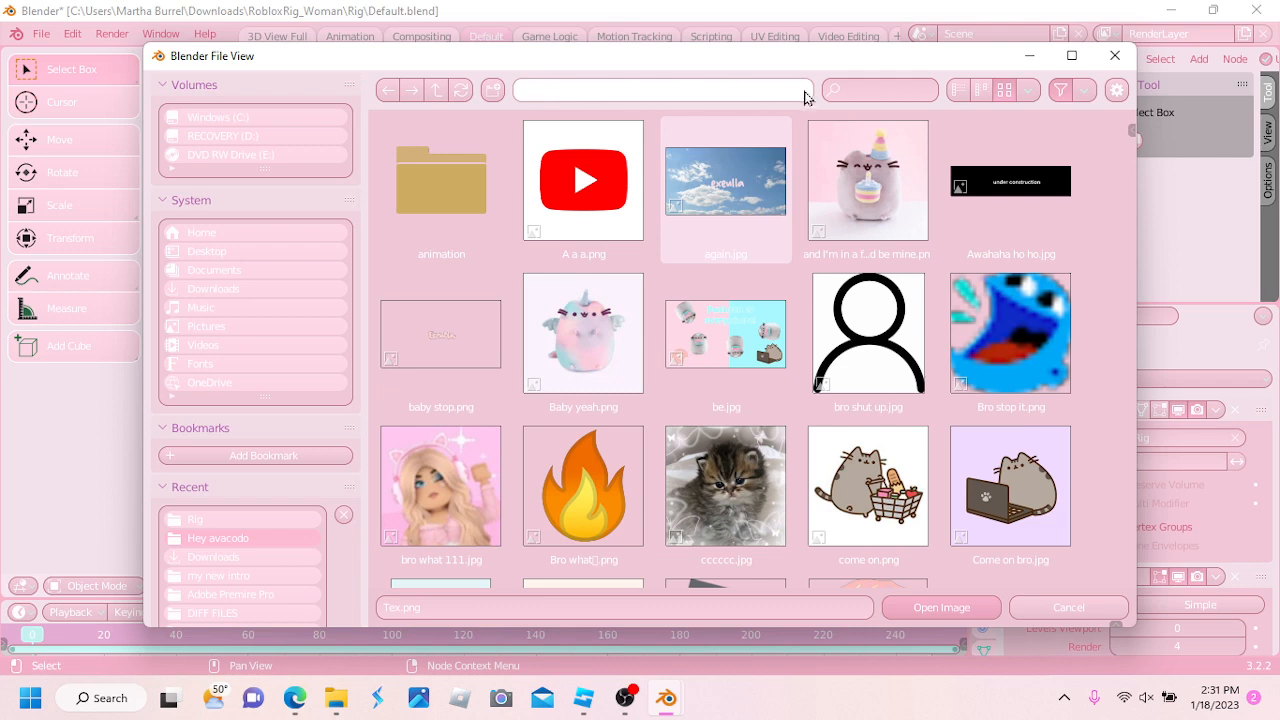
{"action": "left_click", "coordinate": [746, 90]}
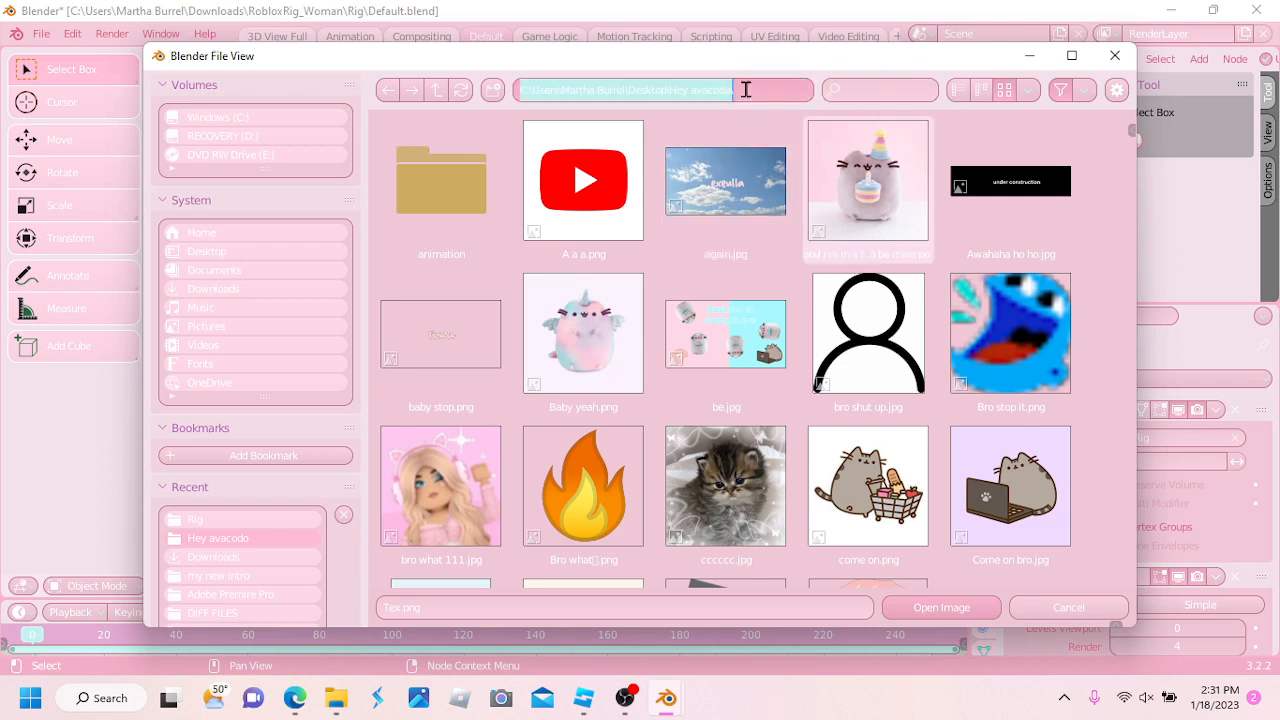
{"action": "left_click", "coordinate": [818, 83]}
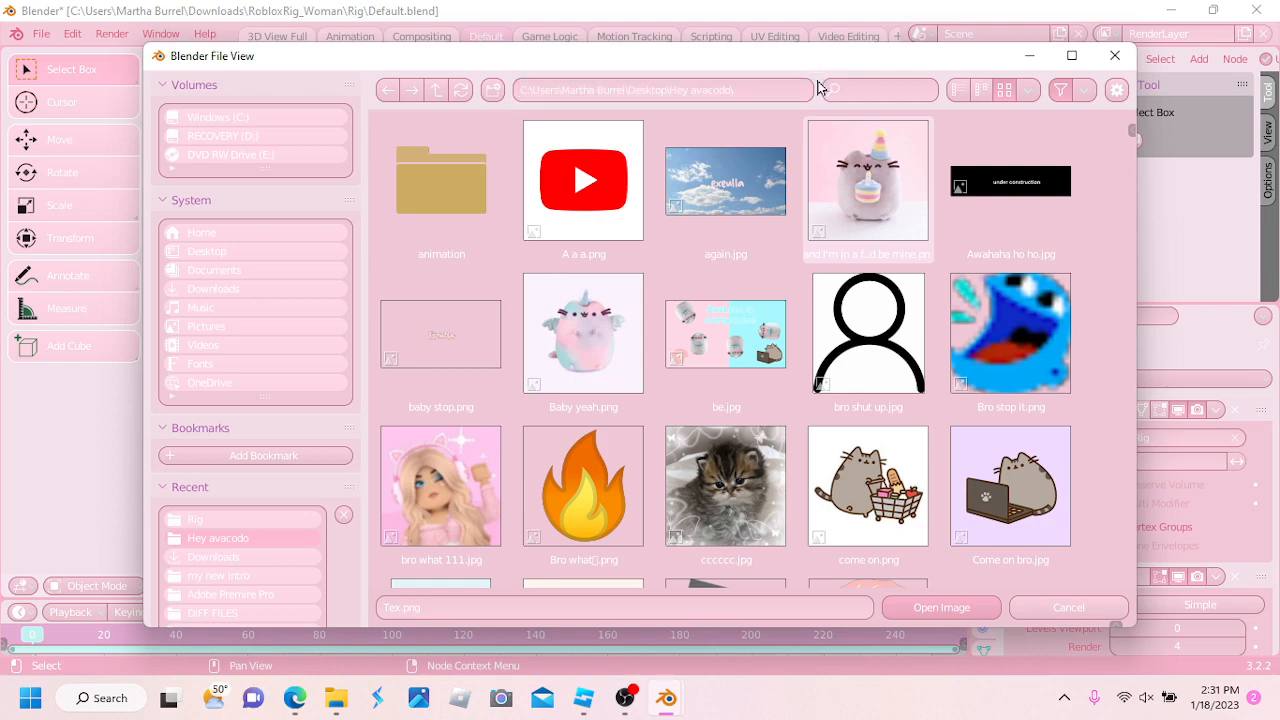
Look through the images in the Hey avacodo folder for the exported avatar texture
{"action": "scroll", "coordinate": [698, 178], "scroll_direction": "down", "scroll_amount": 6}
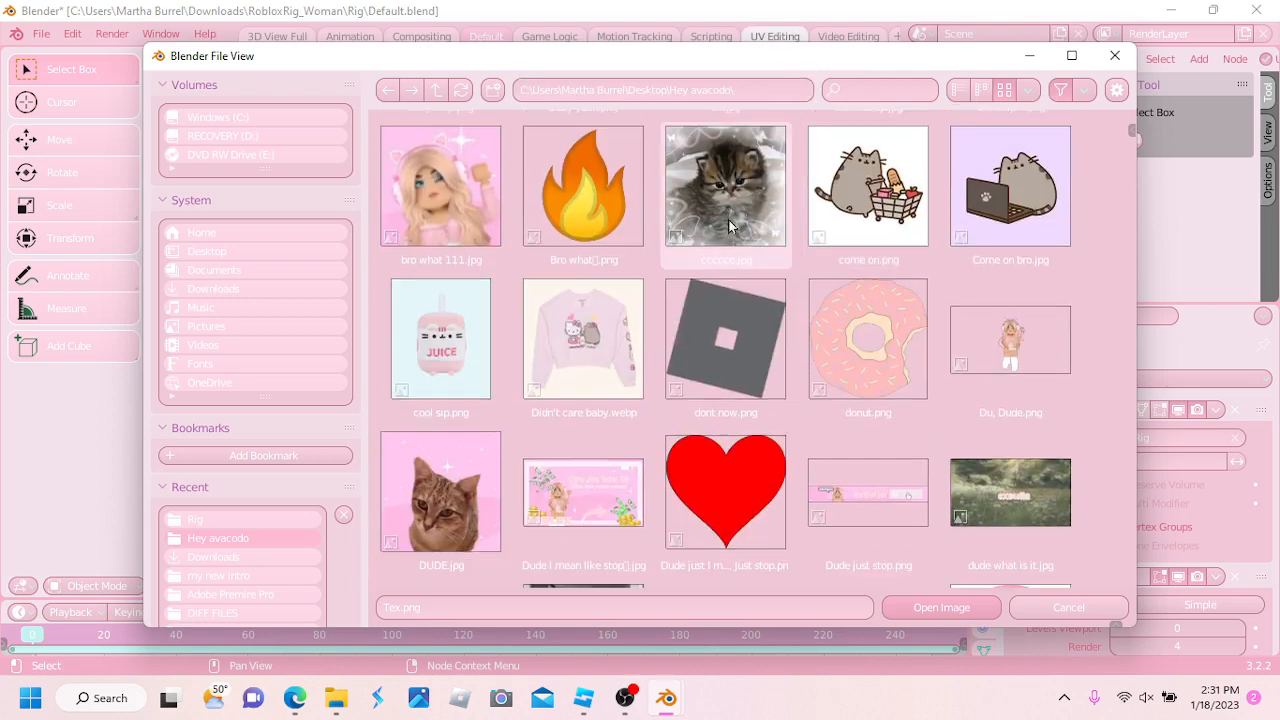
{"action": "scroll", "coordinate": [830, 268], "scroll_direction": "down", "scroll_amount": 6}
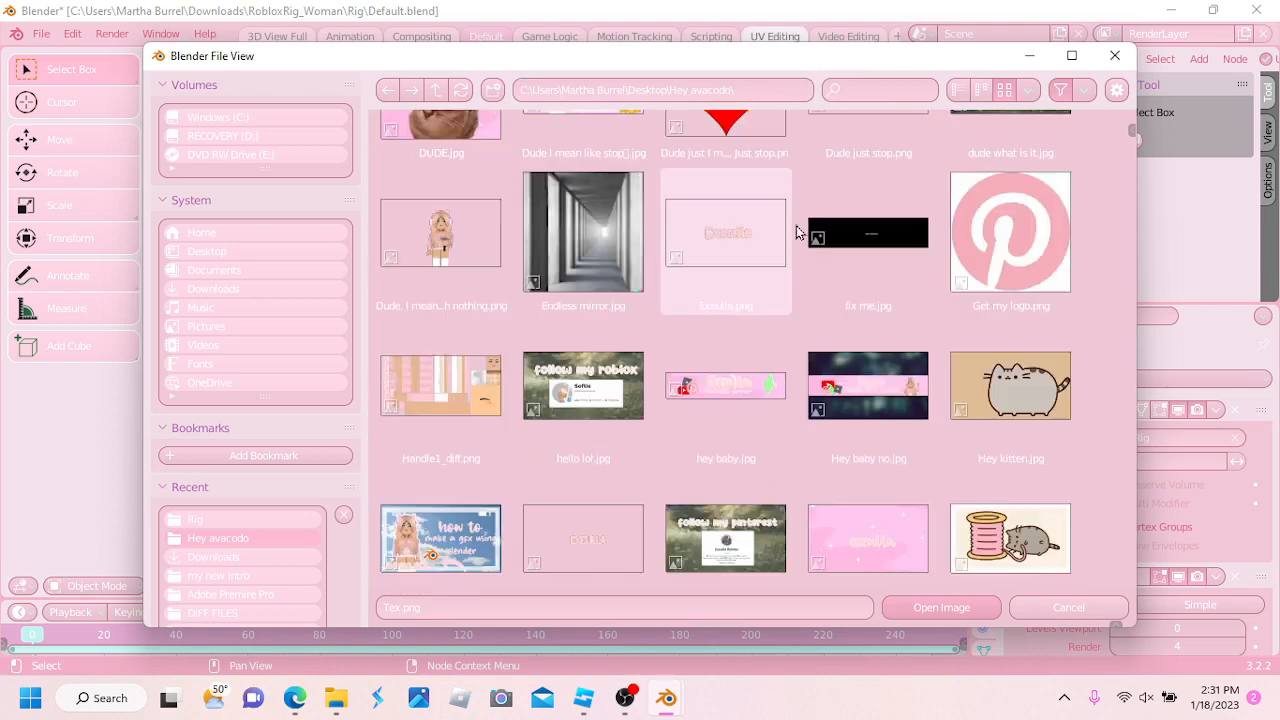
{"action": "scroll", "coordinate": [813, 318], "scroll_direction": "down", "scroll_amount": 9}
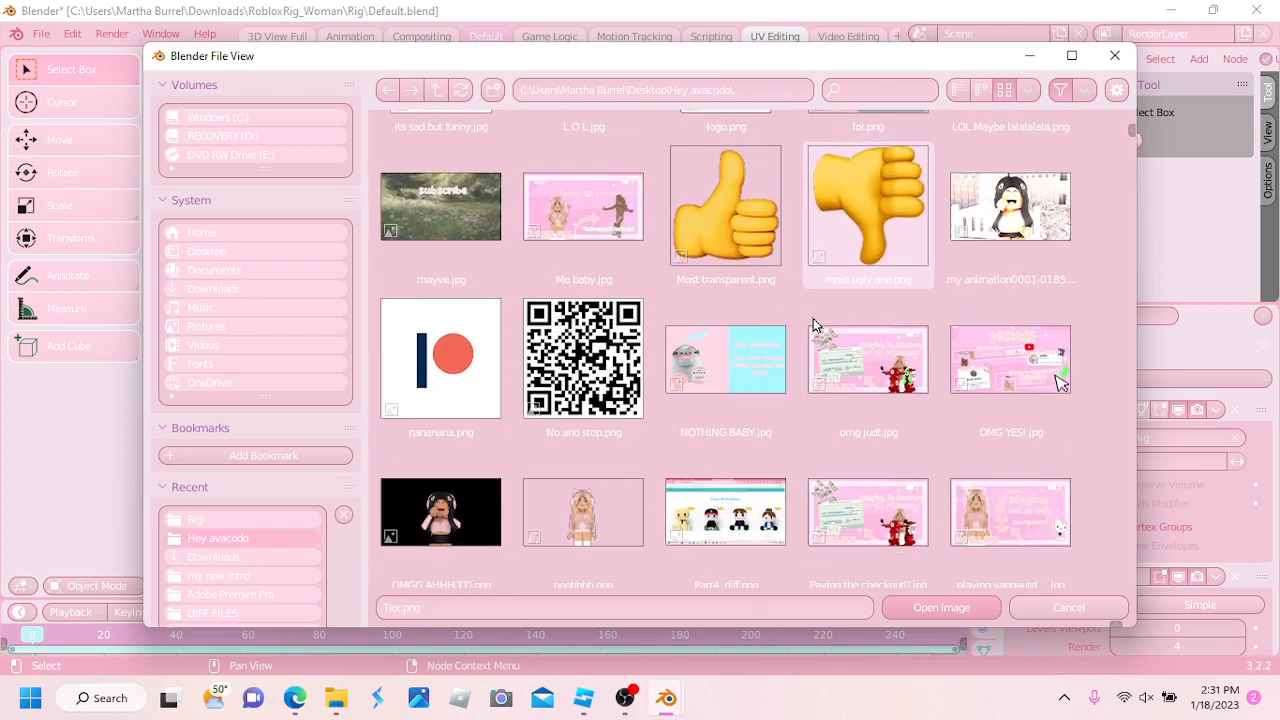
{"action": "scroll", "coordinate": [813, 323], "scroll_direction": "down", "scroll_amount": 3}
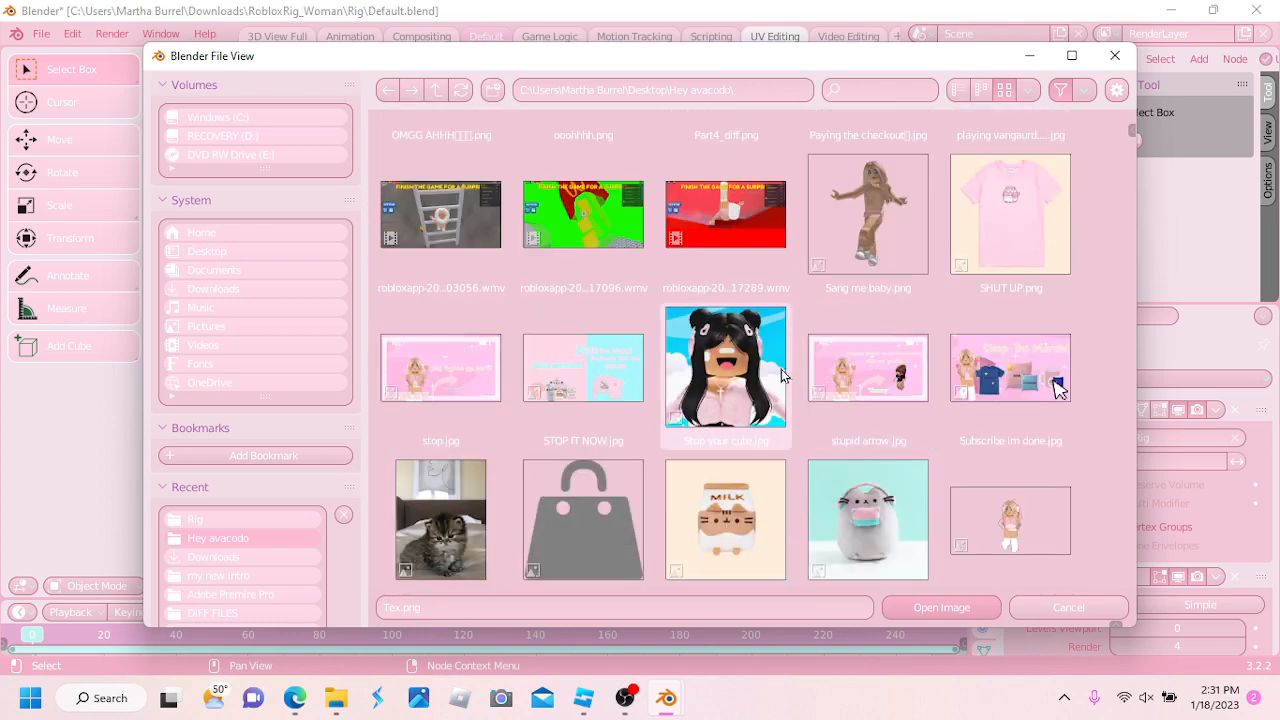
{"action": "scroll", "coordinate": [781, 369], "scroll_direction": "down", "scroll_amount": 5}
{"action": "scroll", "coordinate": [781, 376], "scroll_direction": "down", "scroll_amount": 1}
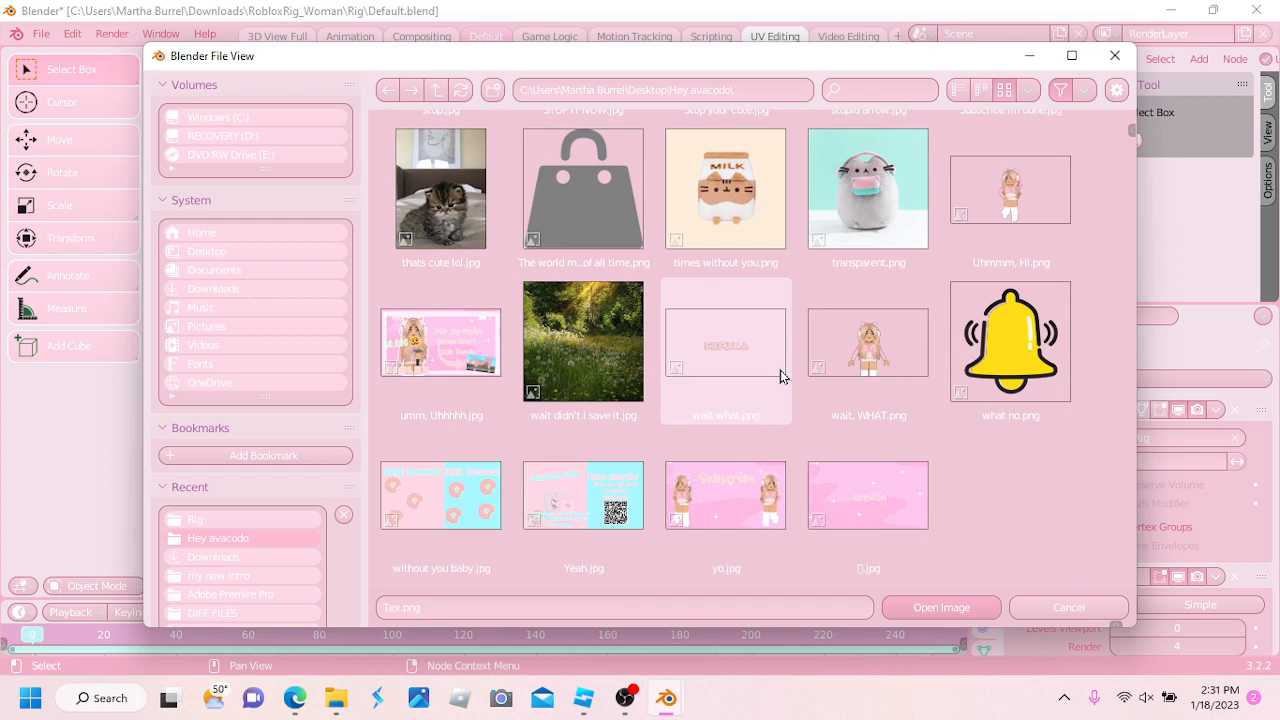
{"action": "scroll", "coordinate": [800, 268], "scroll_direction": "up", "scroll_amount": 3}
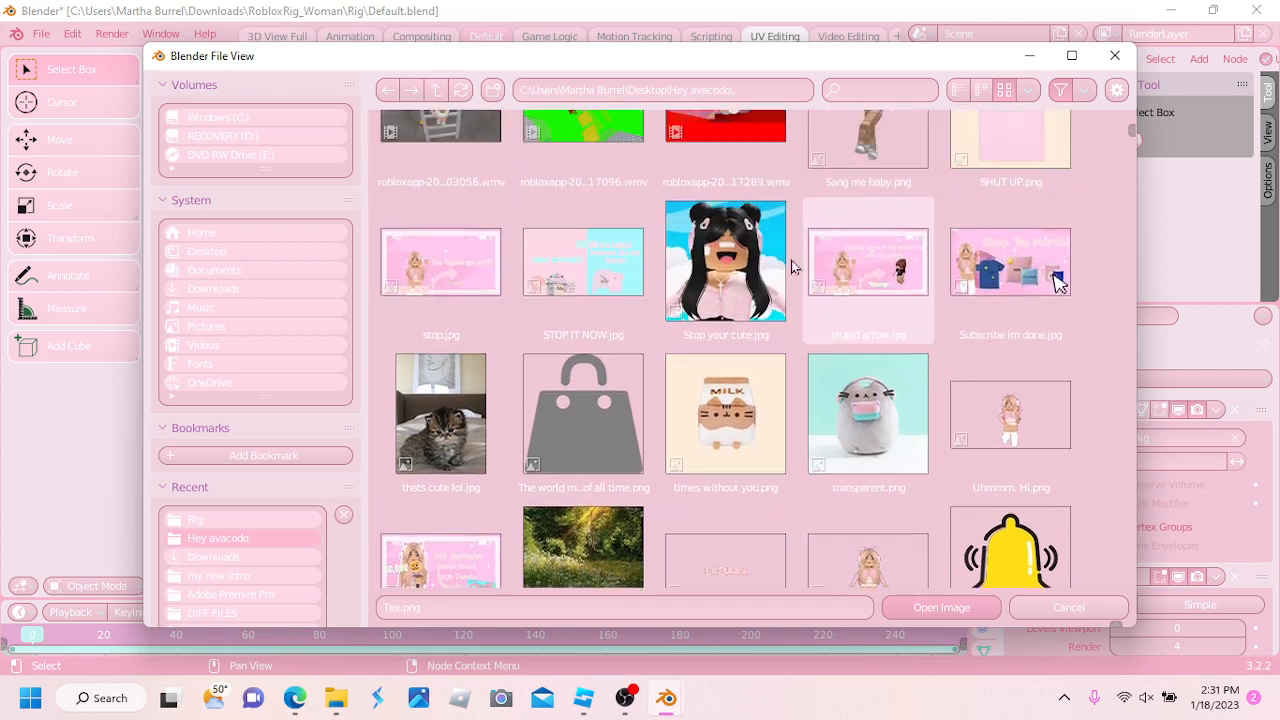
{"action": "scroll", "coordinate": [795, 250], "scroll_direction": "up", "scroll_amount": 4}
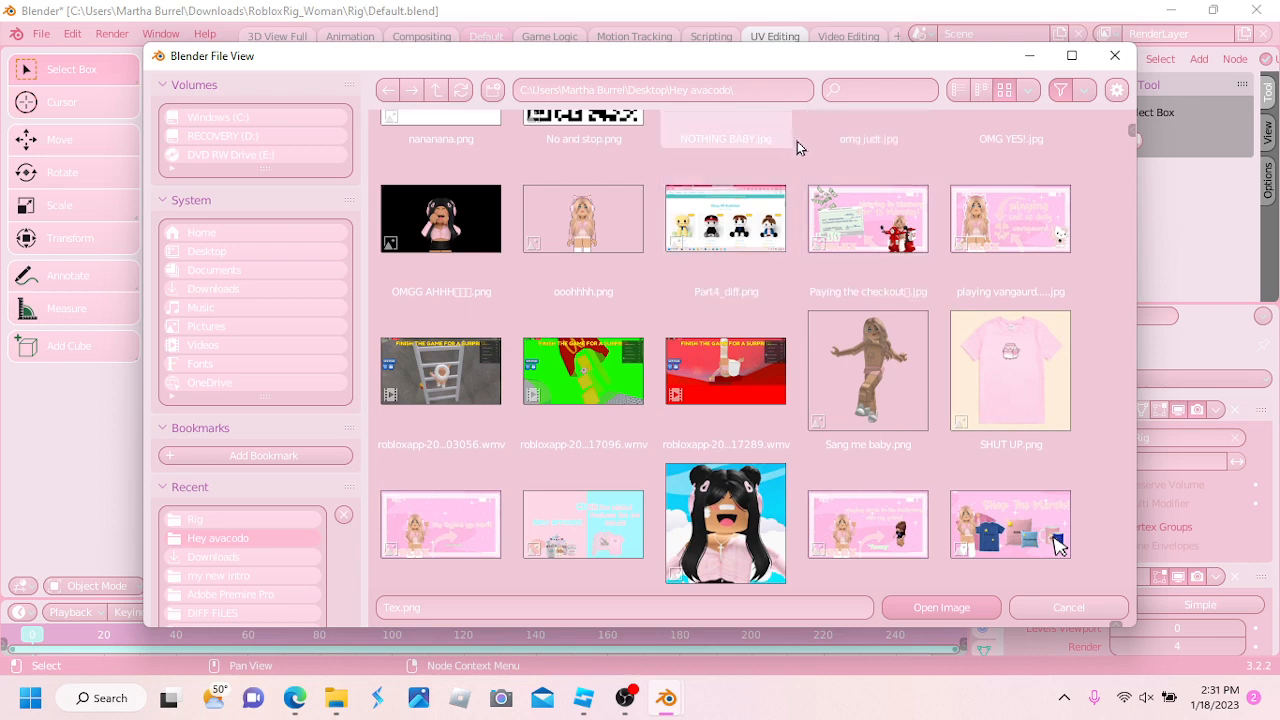
{"action": "scroll", "coordinate": [801, 146], "scroll_direction": "up", "scroll_amount": 4}
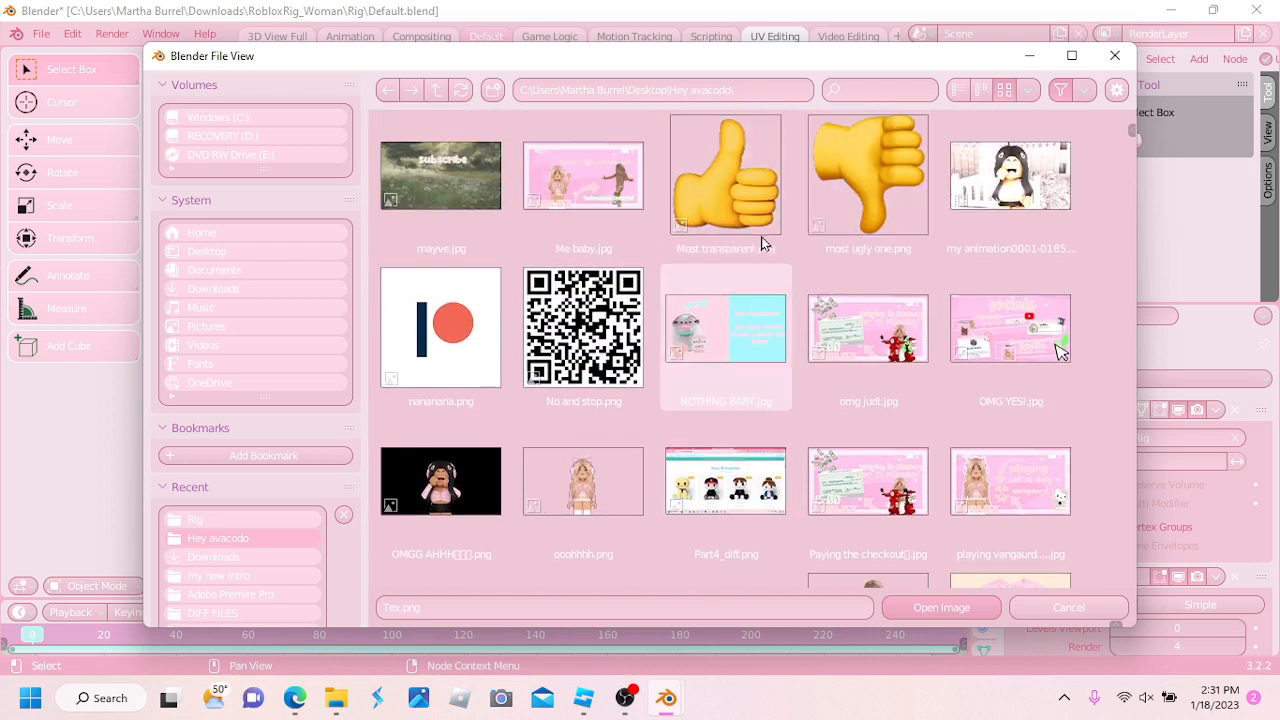
{"action": "scroll", "coordinate": [808, 291], "scroll_direction": "up", "scroll_amount": 2}
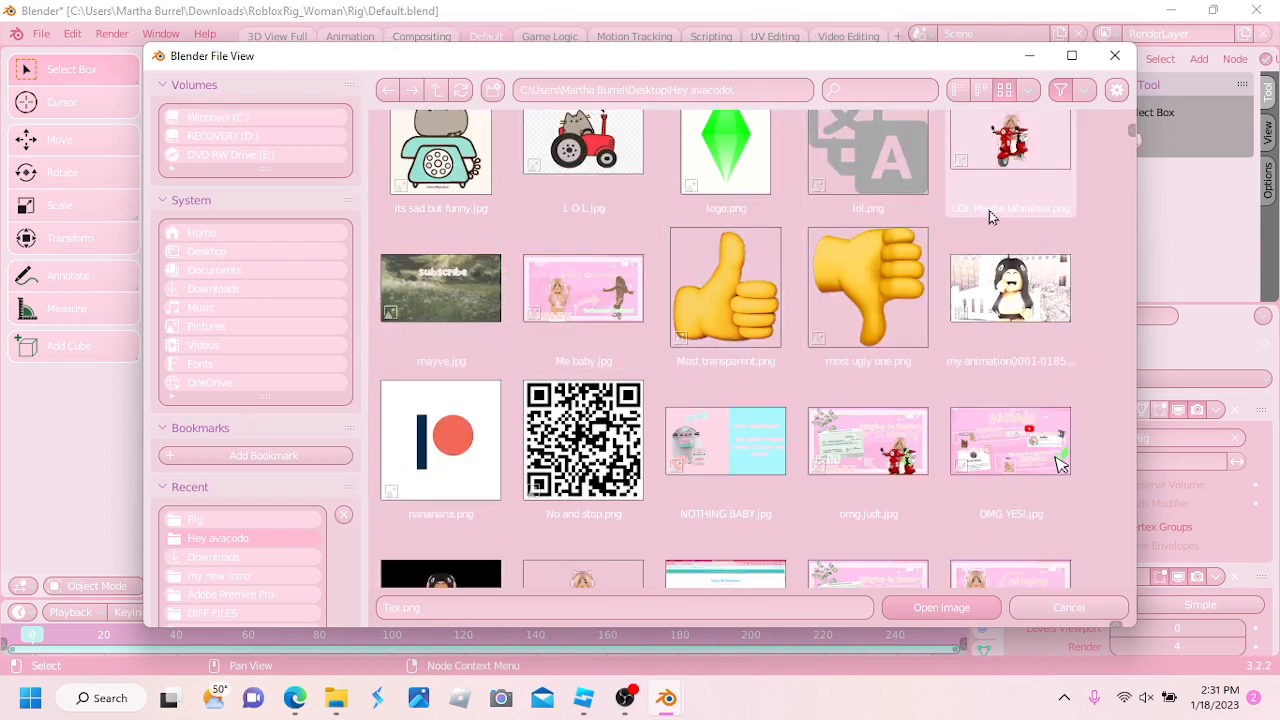
{"action": "scroll", "coordinate": [676, 281], "scroll_direction": "up", "scroll_amount": 7}
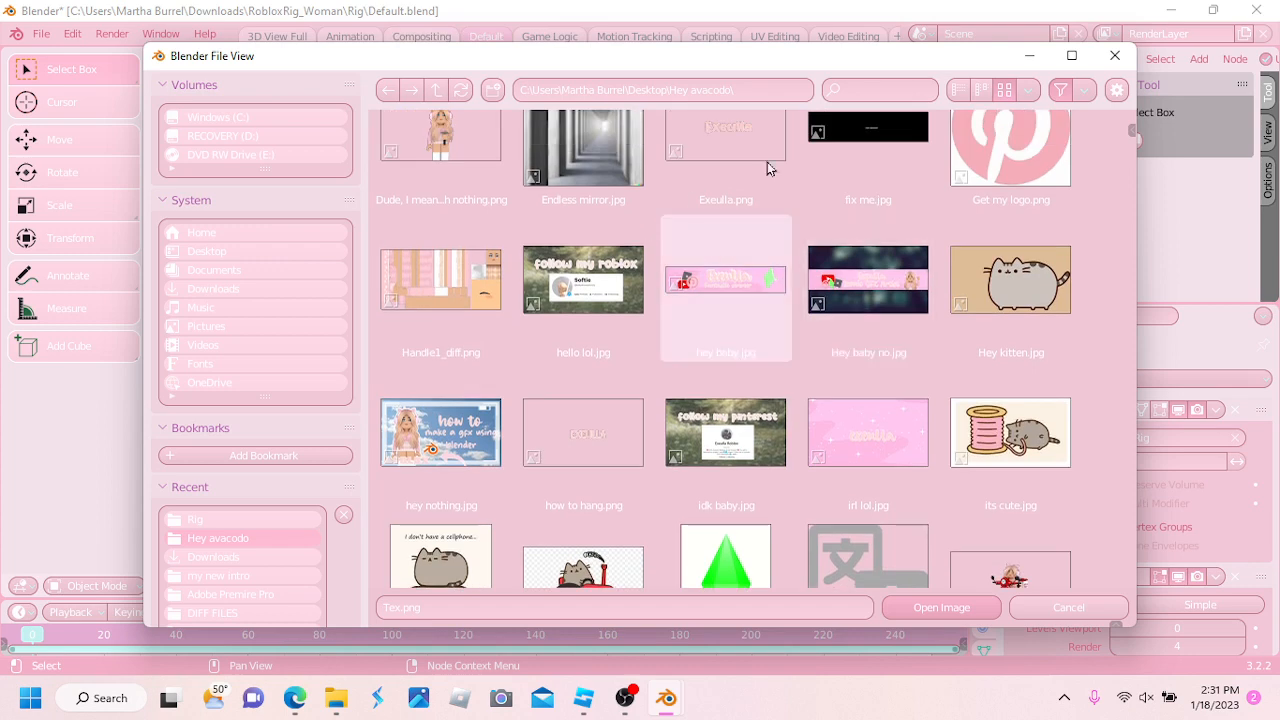
{"action": "scroll", "coordinate": [767, 162], "scroll_direction": "up", "scroll_amount": 2}
{"action": "scroll", "coordinate": [770, 218], "scroll_direction": "up", "scroll_amount": 1}
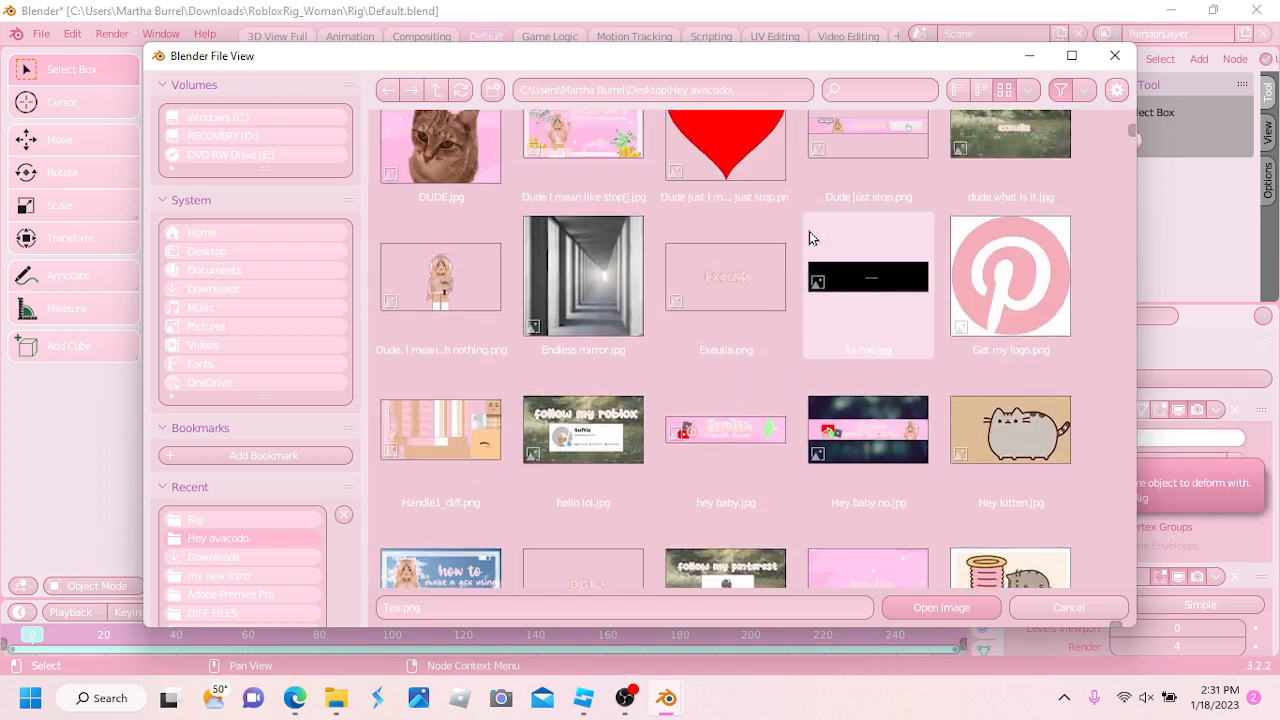
{"action": "scroll", "coordinate": [688, 190], "scroll_direction": "up", "scroll_amount": 3}
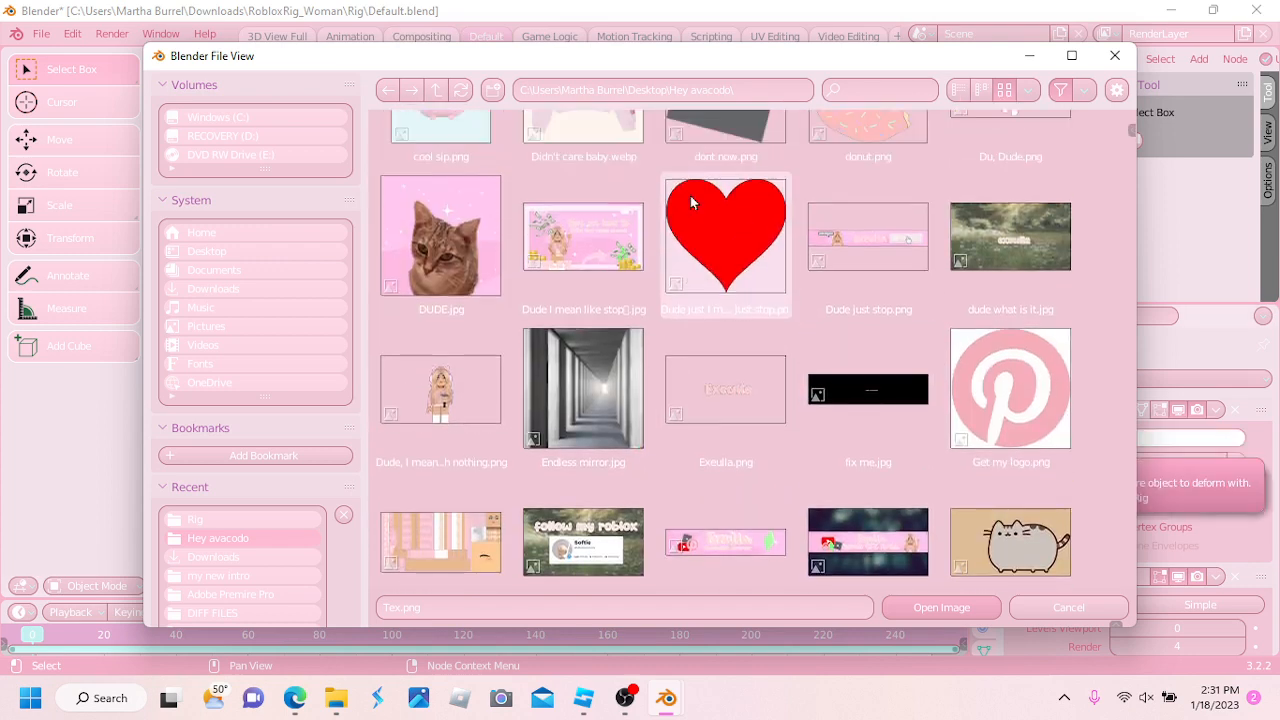
{"action": "scroll", "coordinate": [790, 160], "scroll_direction": "up", "scroll_amount": 5}
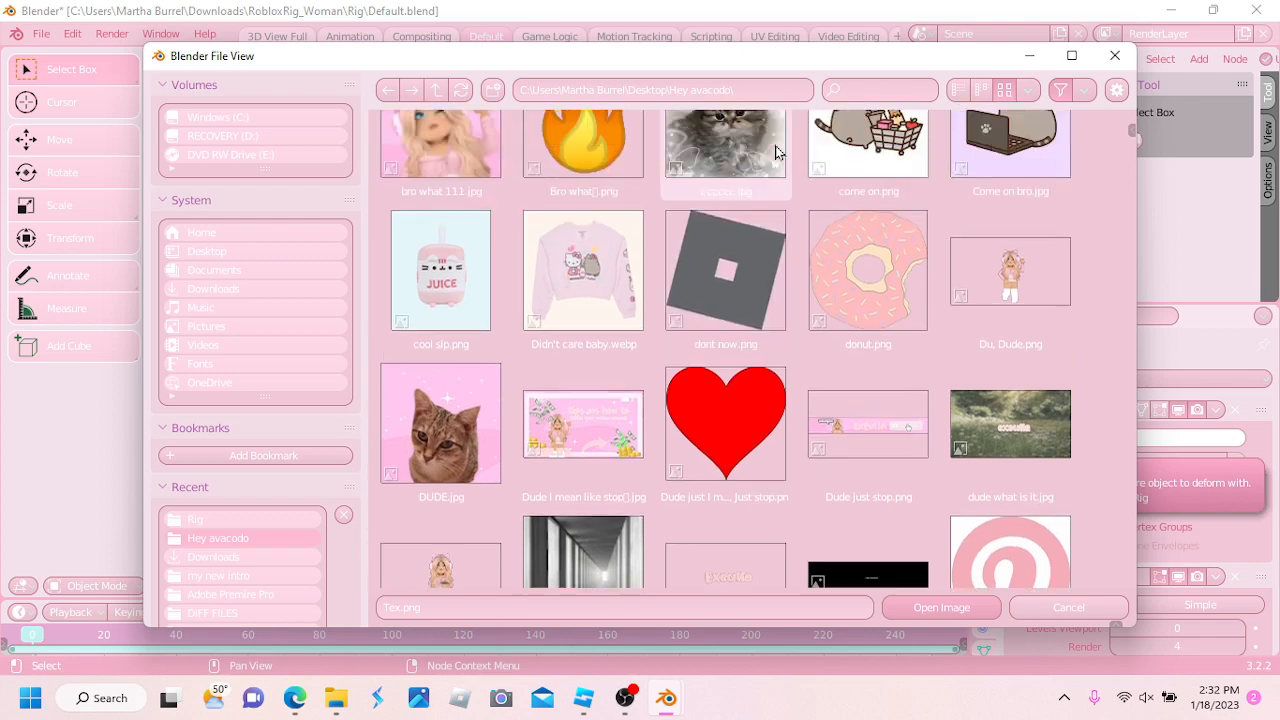
{"action": "scroll", "coordinate": [815, 125], "scroll_direction": "up", "scroll_amount": 2}
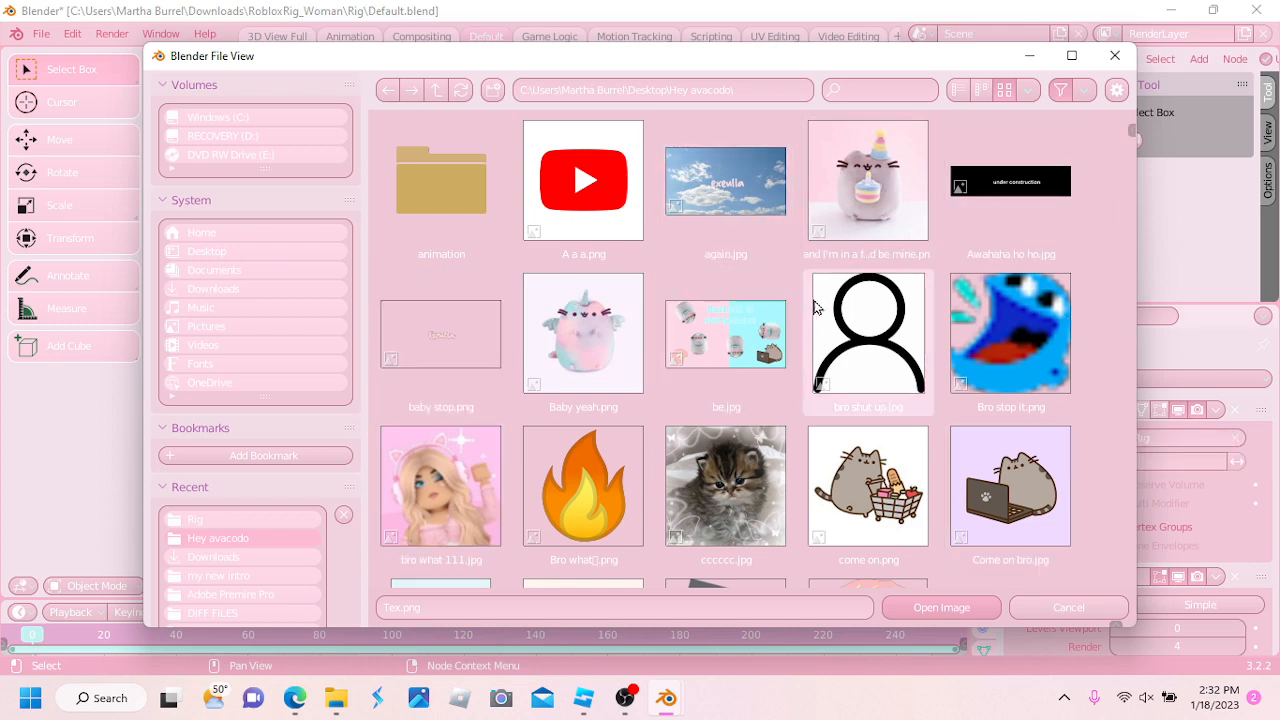
{"action": "scroll", "coordinate": [646, 275], "scroll_direction": "down", "scroll_amount": 5}
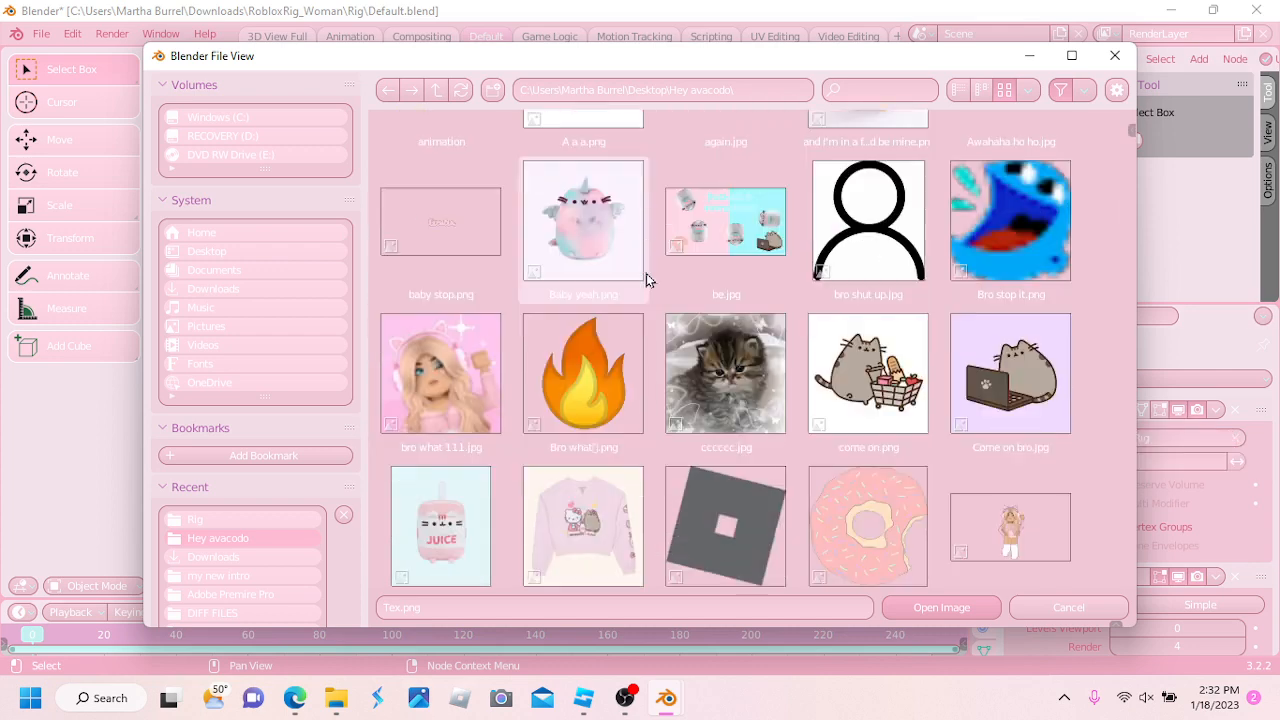
{"action": "scroll", "coordinate": [646, 273], "scroll_direction": "down", "scroll_amount": 8}
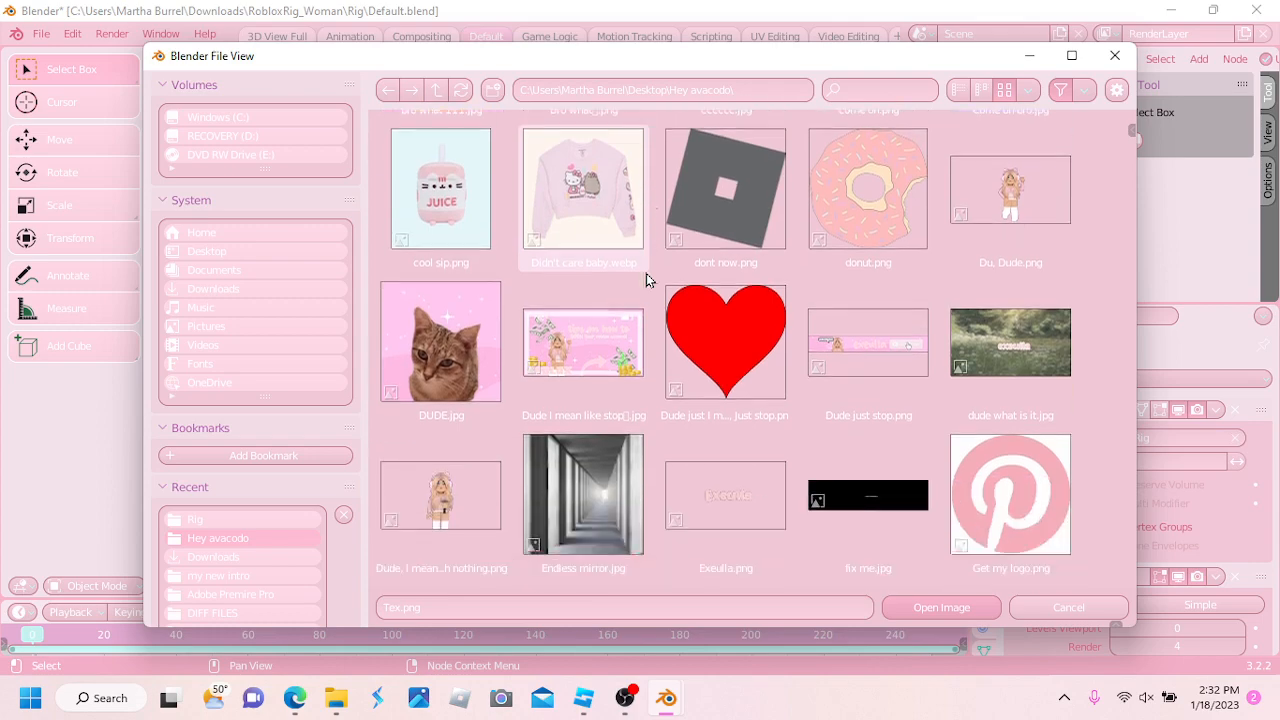
{"action": "scroll", "coordinate": [800, 190], "scroll_direction": "down", "scroll_amount": 4}
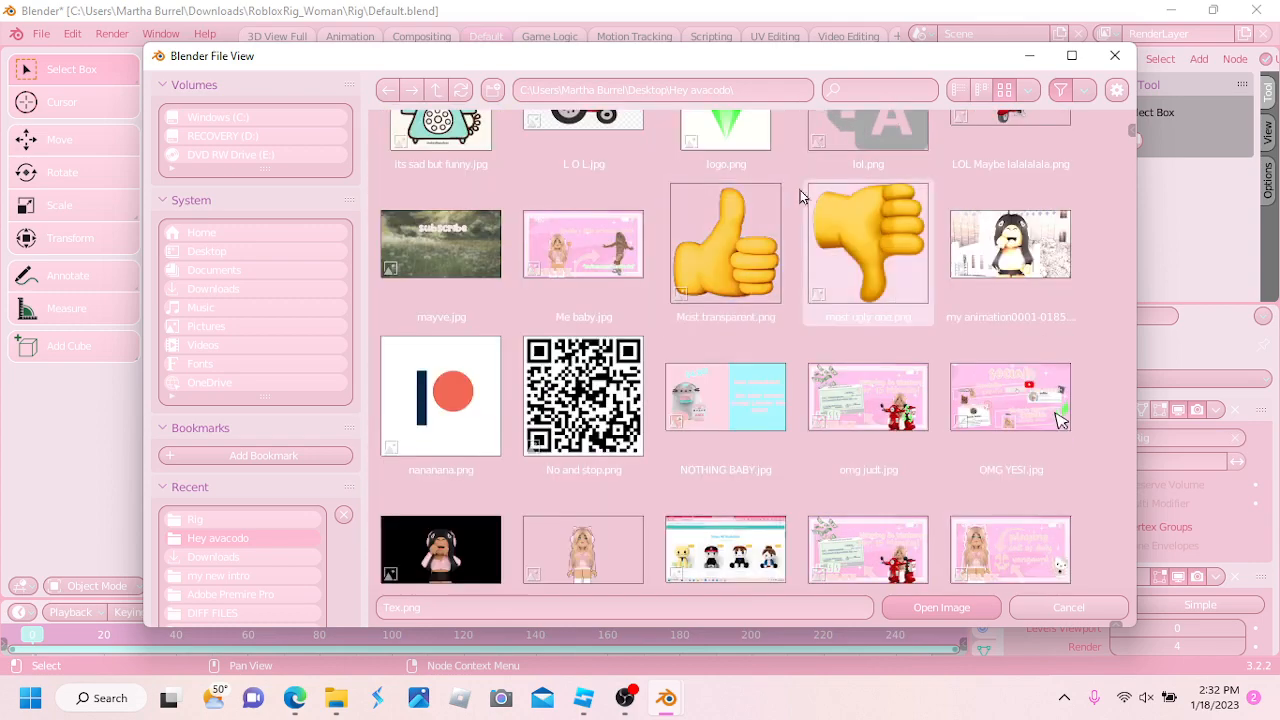
Filter the folder's files by "handle" and load Handle1_diff.png into the torso material's Image Texture node
{"action": "left_click", "coordinate": [886, 92]}
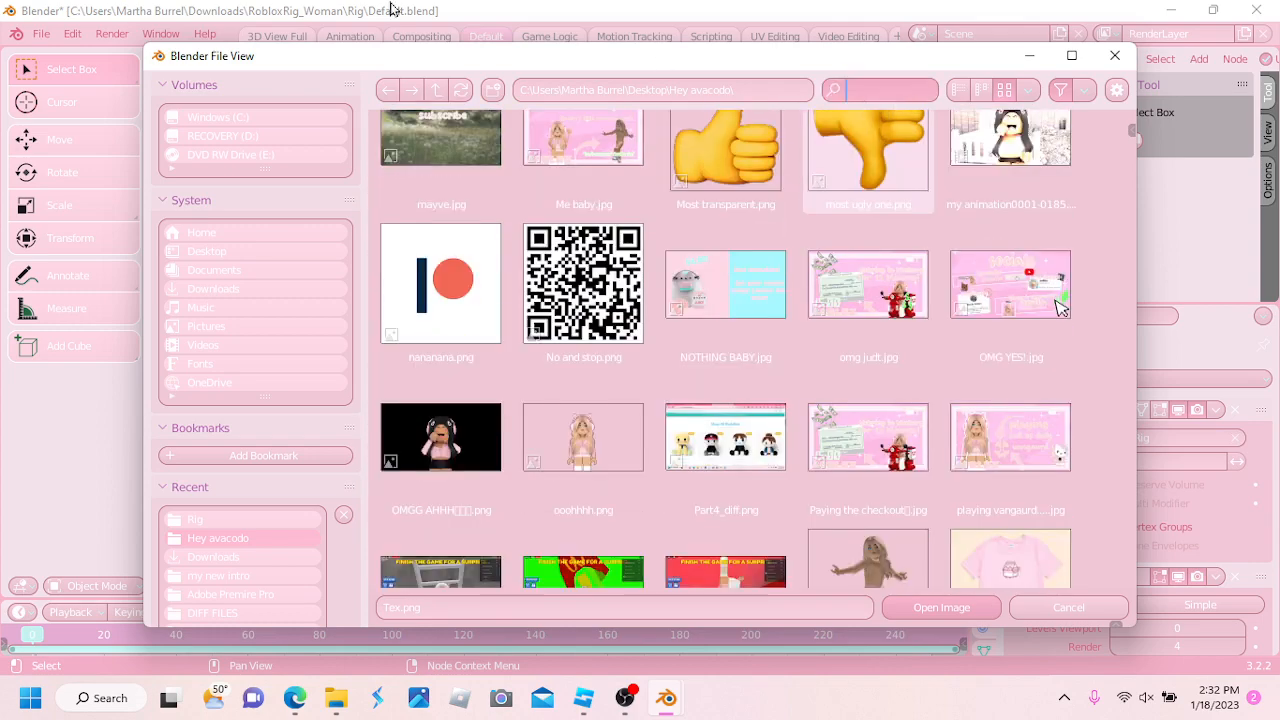
{"action": "type", "text": "handle"}
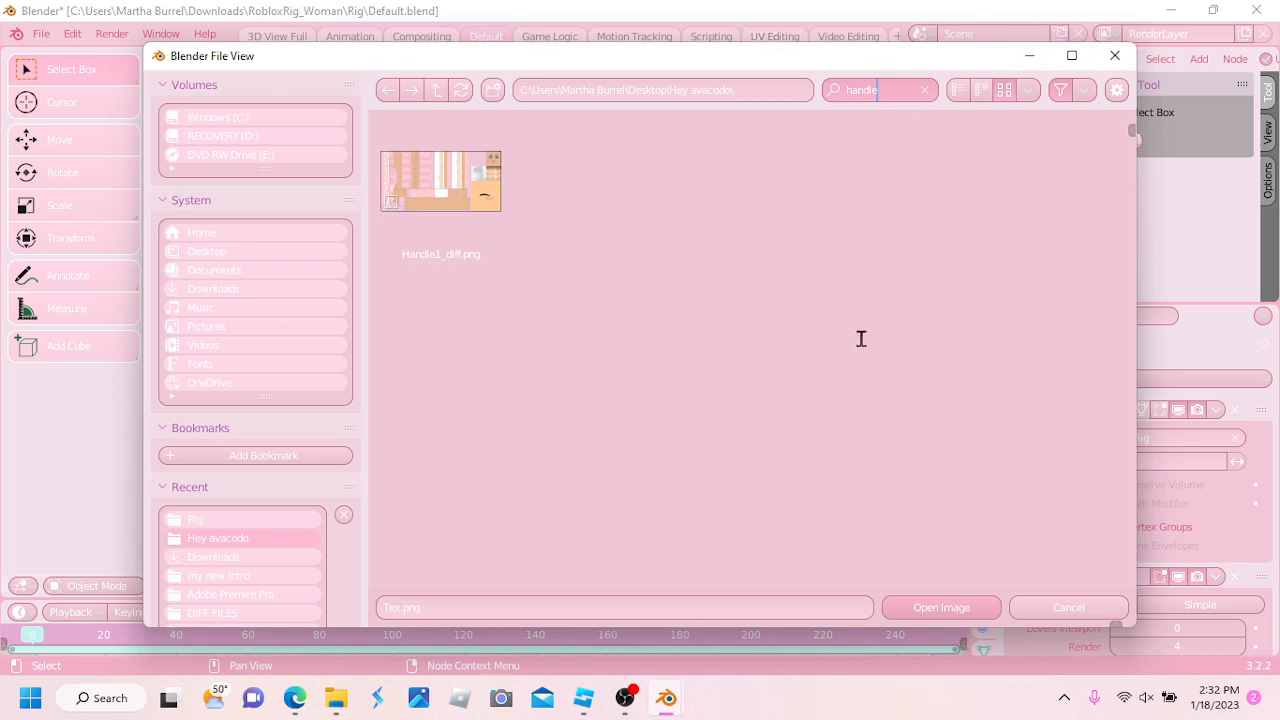
{"action": "key", "text": "Return"}
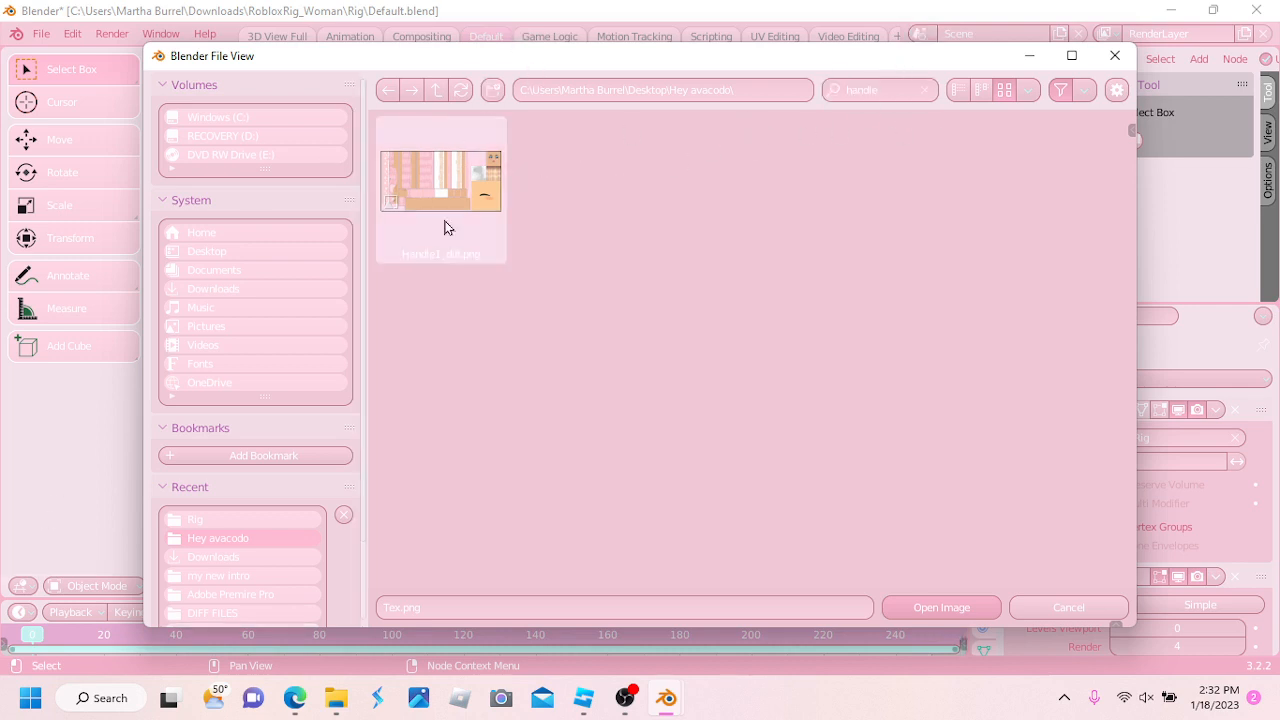
{"action": "left_click", "coordinate": [480, 240]}
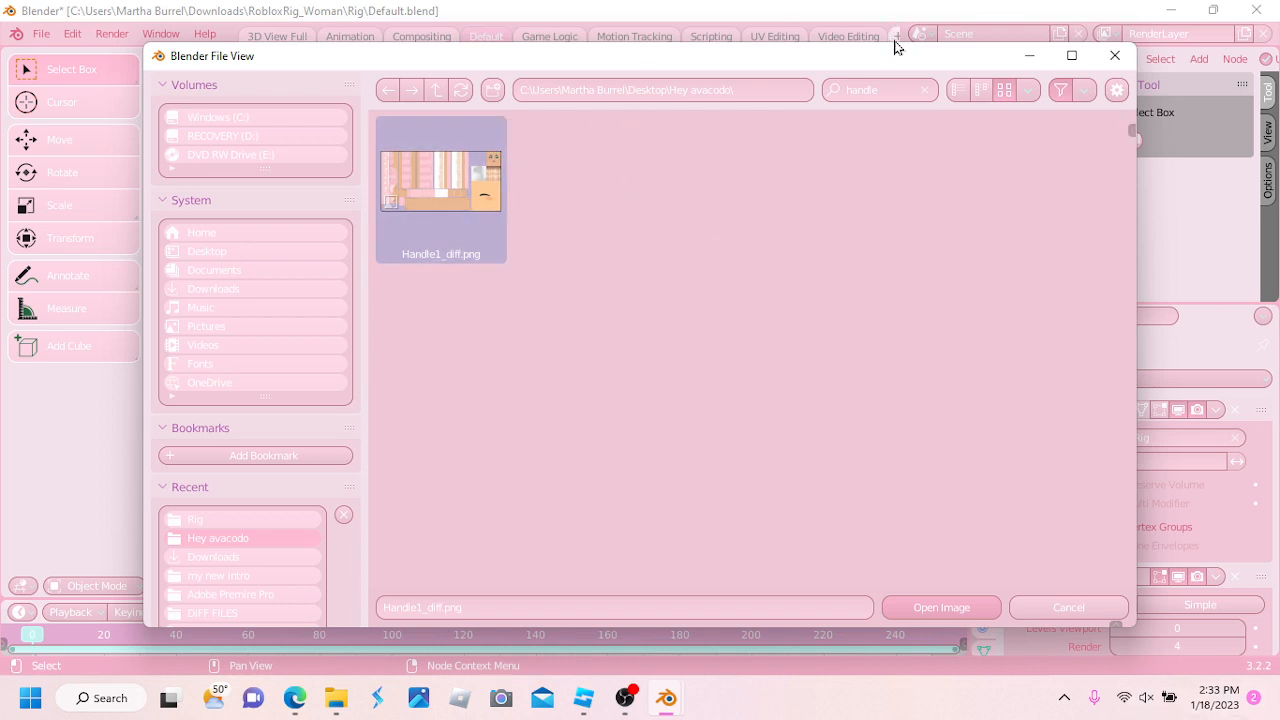
{"action": "left_click_drag", "start_coordinate": [871, 65], "coordinate": [879, 67]}
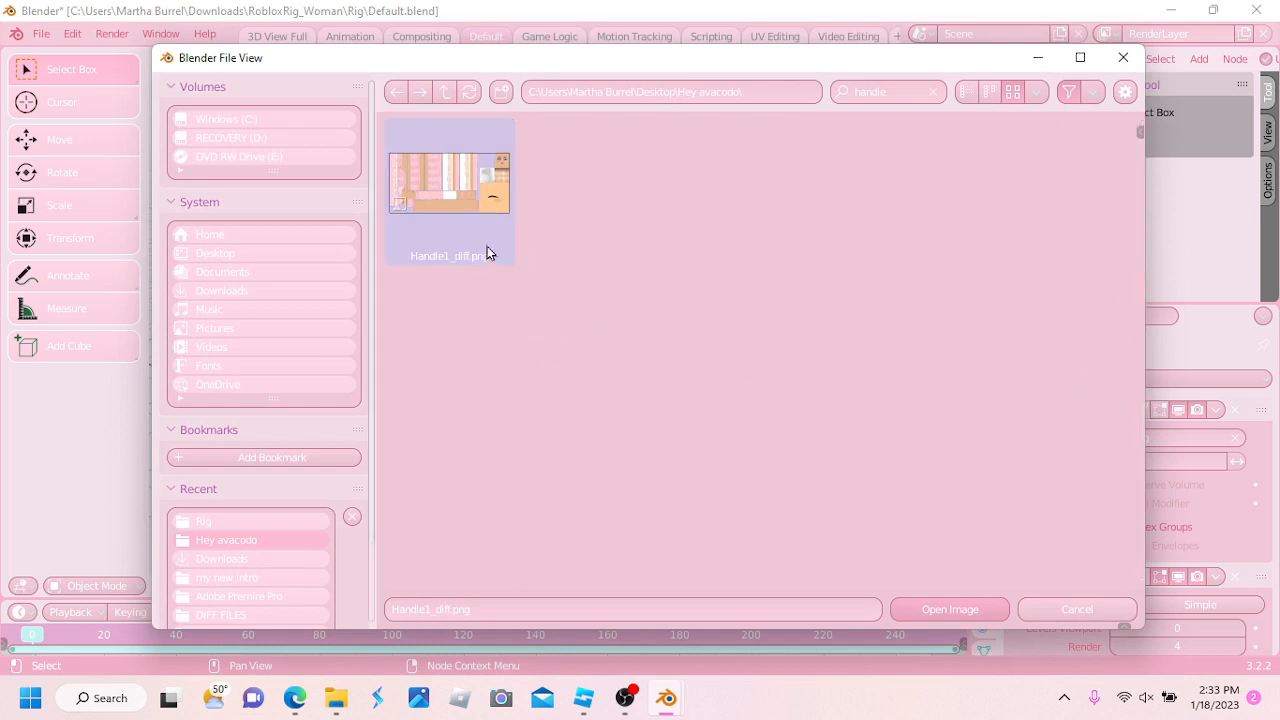
{"action": "left_click", "coordinate": [962, 614]}
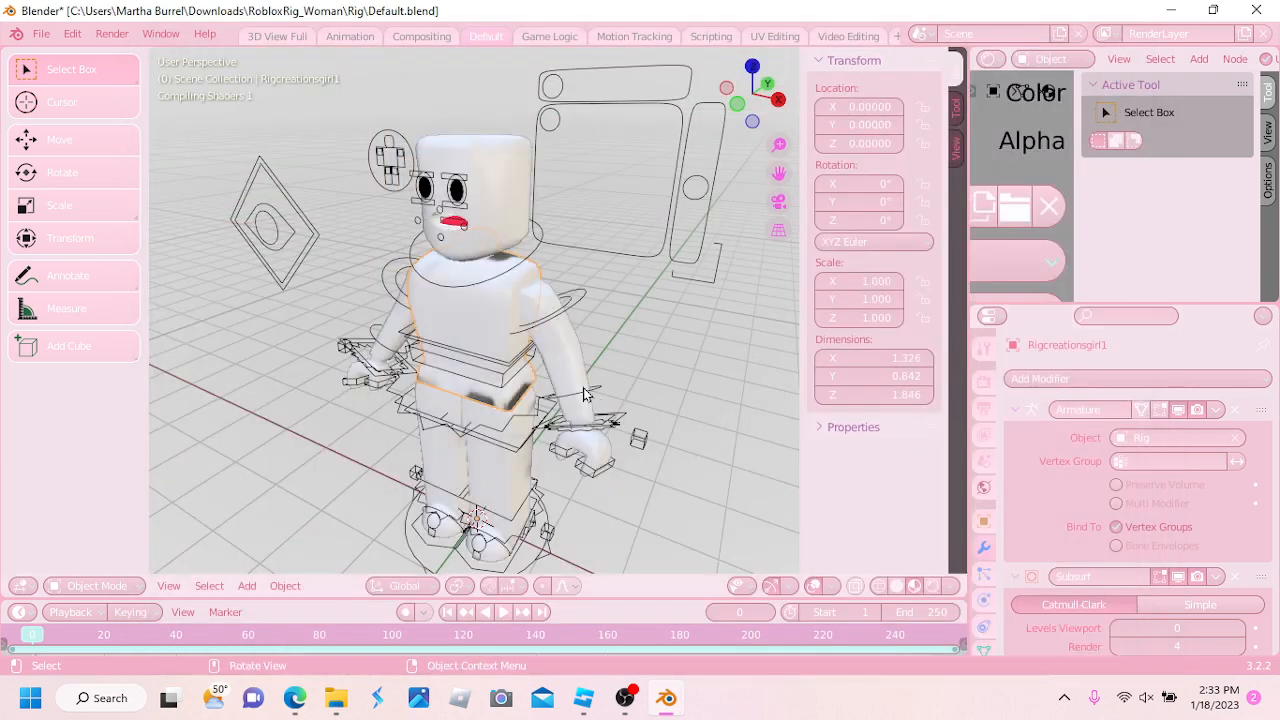
Examine the textured woman rig from its other side and close up on the face
{"action": "mouse_move", "coordinate": [630, 696]}
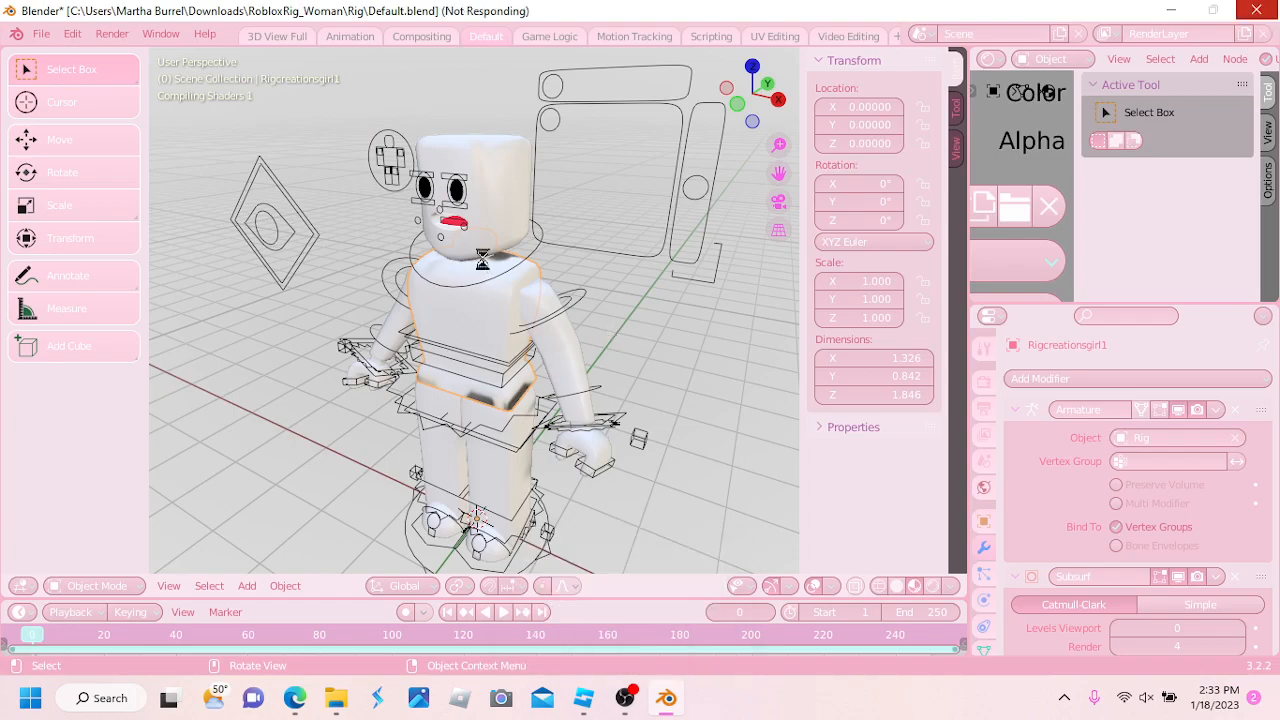
{"action": "middle_click_drag", "start_coordinate": [496, 289], "coordinate": [625, 271]}
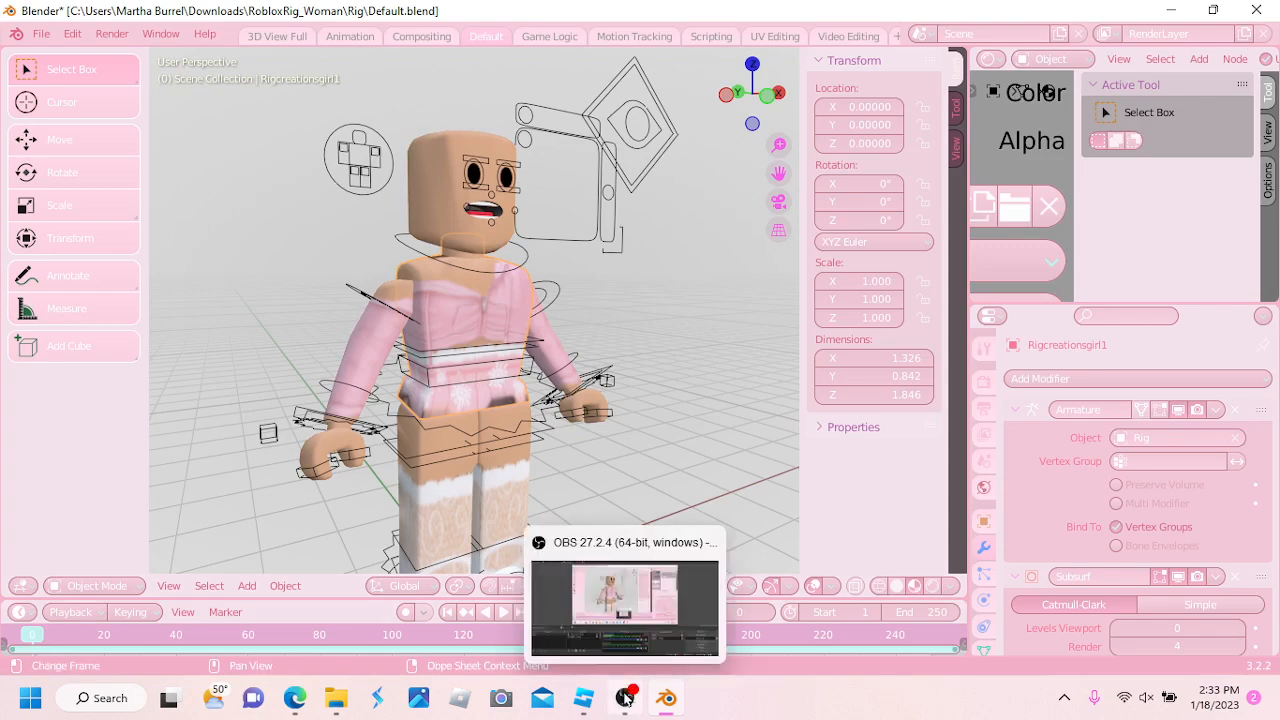
{"action": "left_click", "coordinate": [641, 603]}
{"action": "left_click", "coordinate": [641, 607]}
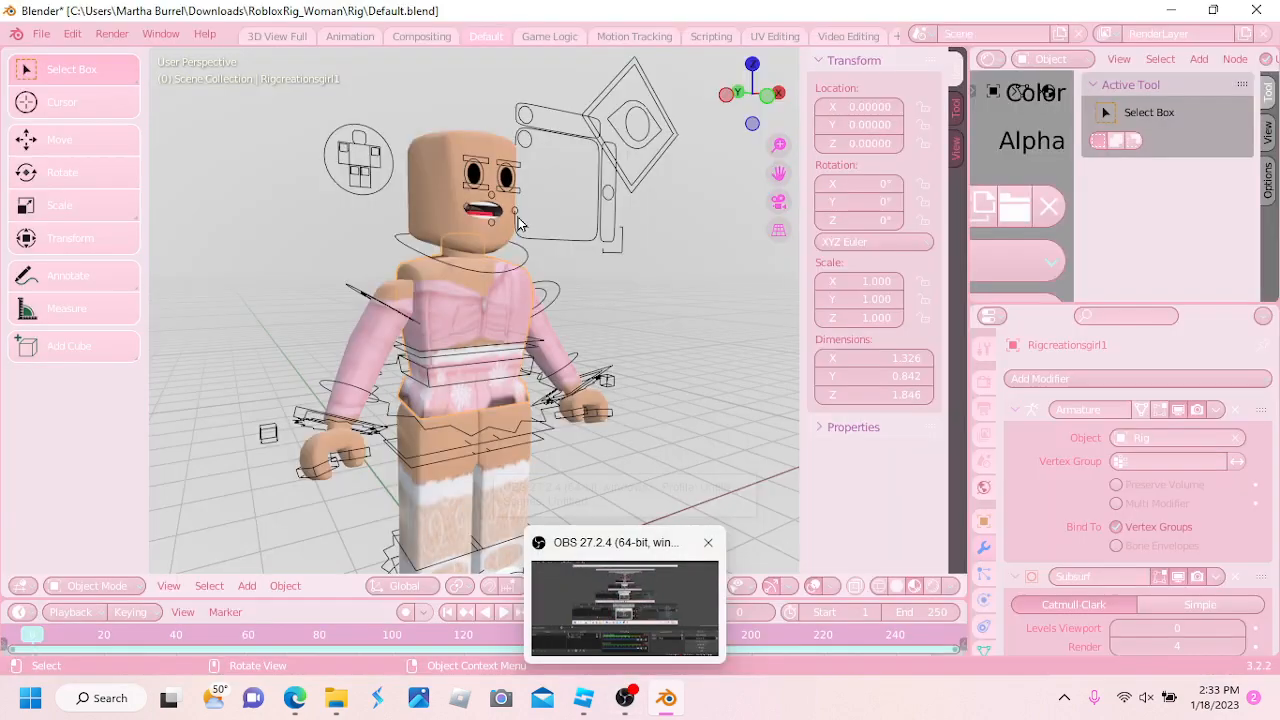
{"action": "middle_click_drag", "start_coordinate": [641, 214], "coordinate": [615, 228]}
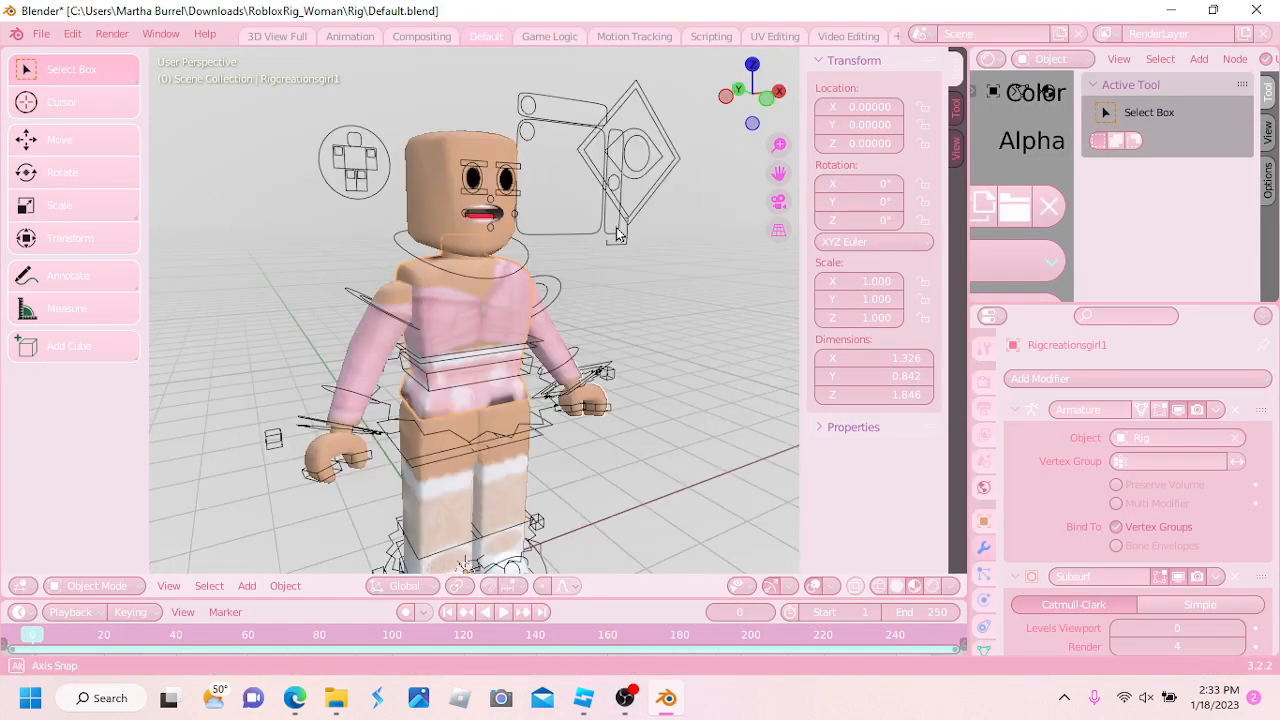
{"action": "scroll", "coordinate": [615, 228], "scroll_direction": "up", "scroll_amount": 5}
{"action": "middle_click_drag", "start_coordinate": [203, 206], "coordinate": [470, 460], "text": "shift"}
{"action": "scroll", "coordinate": [490, 310], "scroll_direction": "up", "scroll_amount": 4}
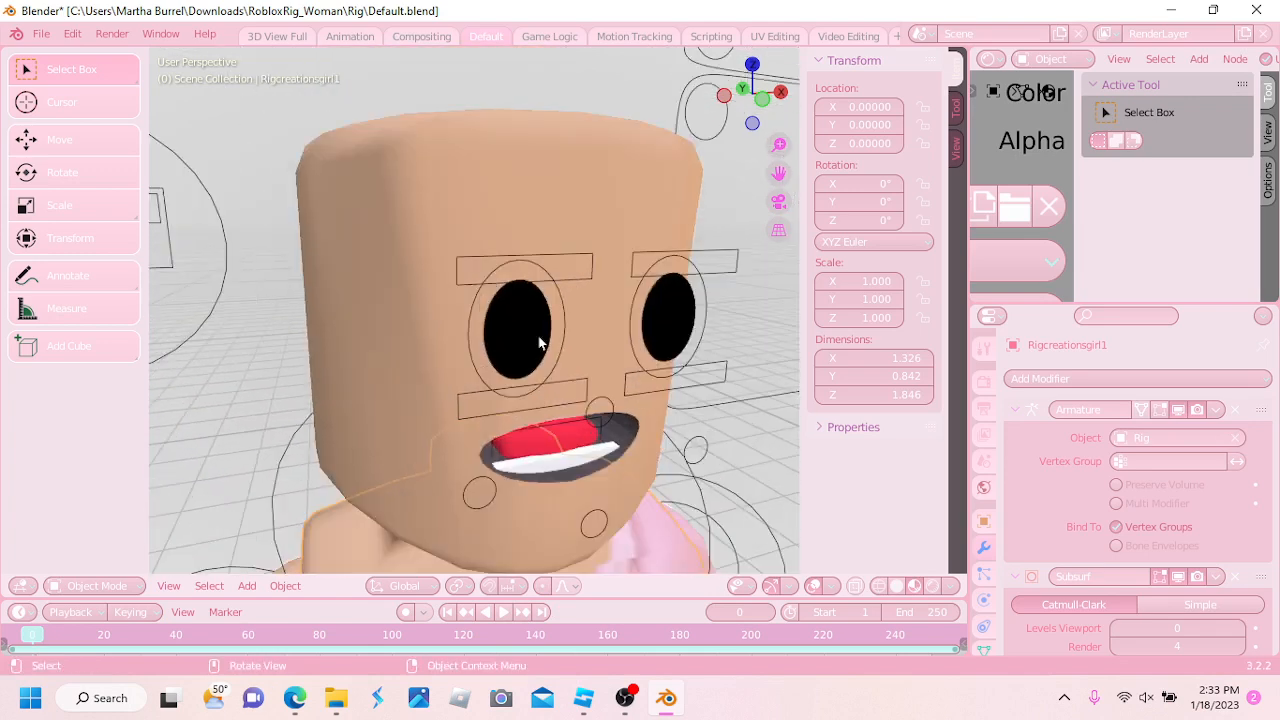
Delete both black eye discs from the rig's face
{"action": "left_click", "coordinate": [538, 343]}
{"action": "key", "text": "x"}
{"action": "left_click", "coordinate": [661, 302]}
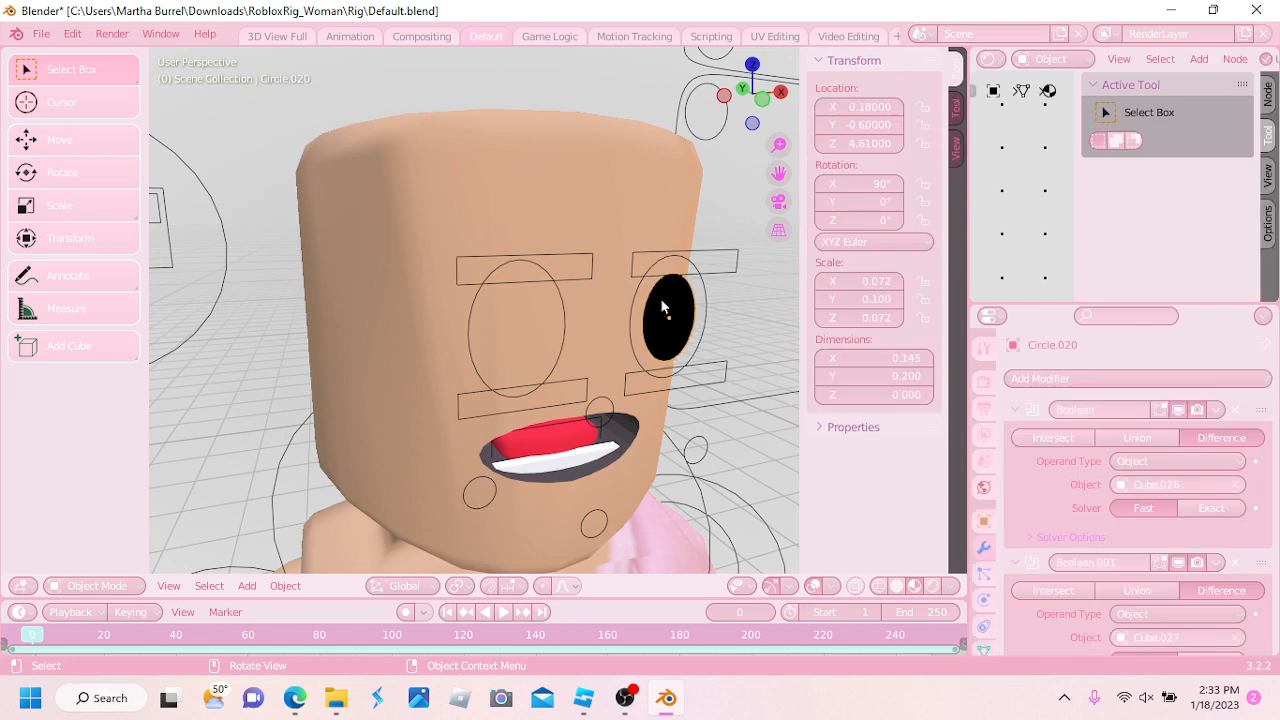
{"action": "key", "text": "x"}
{"action": "left_click", "coordinate": [661, 302]}
Delete the rig's head mesh
{"action": "middle_click_drag", "start_coordinate": [523, 172], "coordinate": [498, 173]}
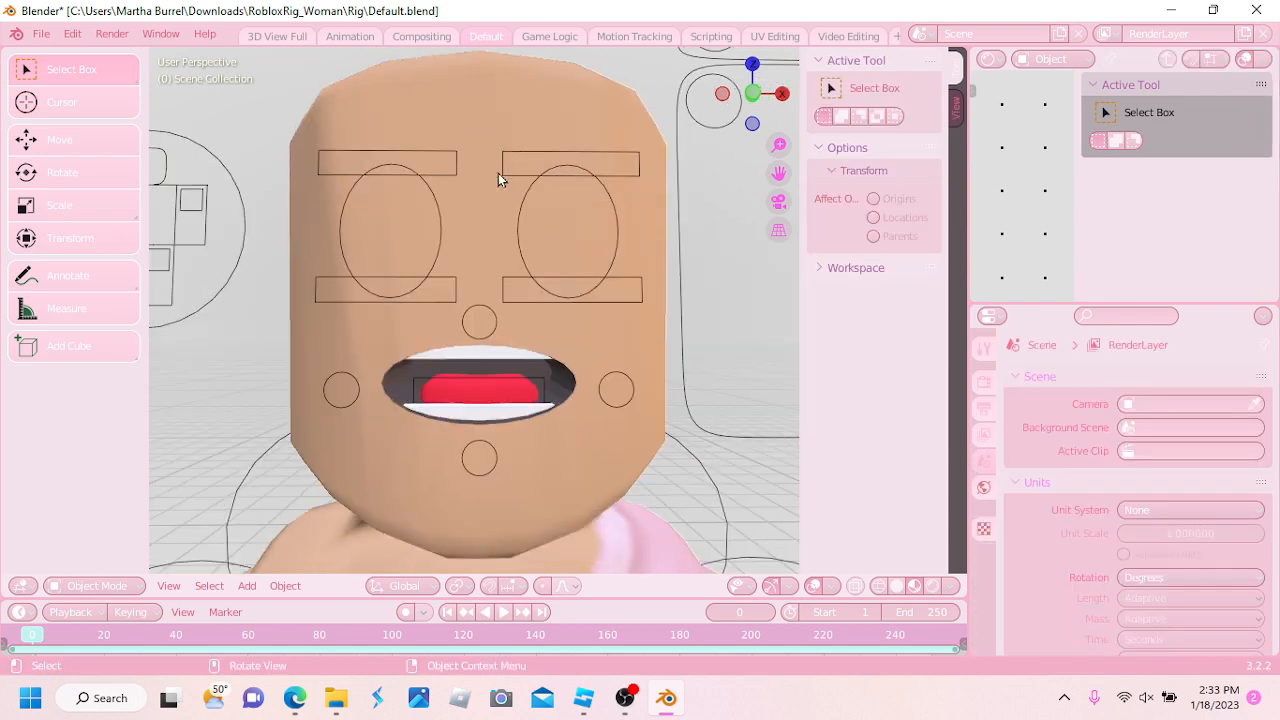
{"action": "left_click", "coordinate": [487, 89]}
{"action": "key", "text": "x"}
{"action": "key", "text": "Return"}
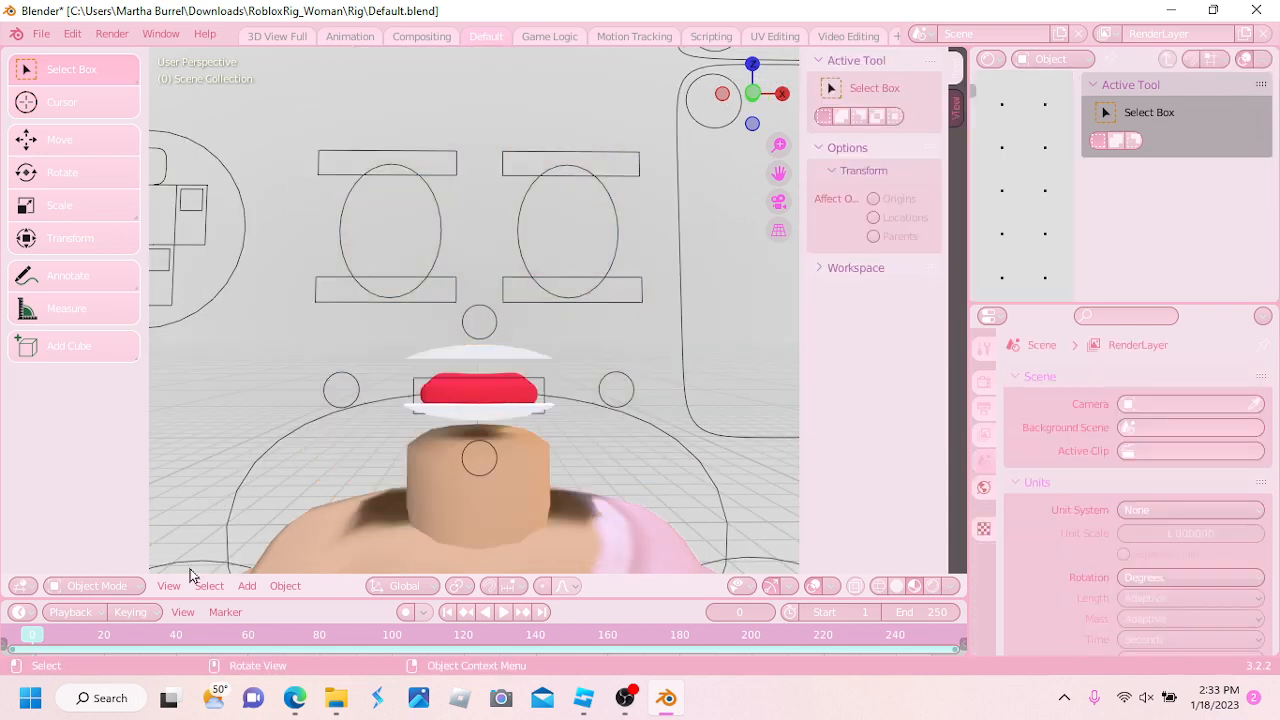
Return the eye and eyelid control armature to Object Mode and delete it
{"action": "left_click", "coordinate": [403, 154]}
{"action": "middle_click_drag", "start_coordinate": [403, 154], "coordinate": [427, 168]}
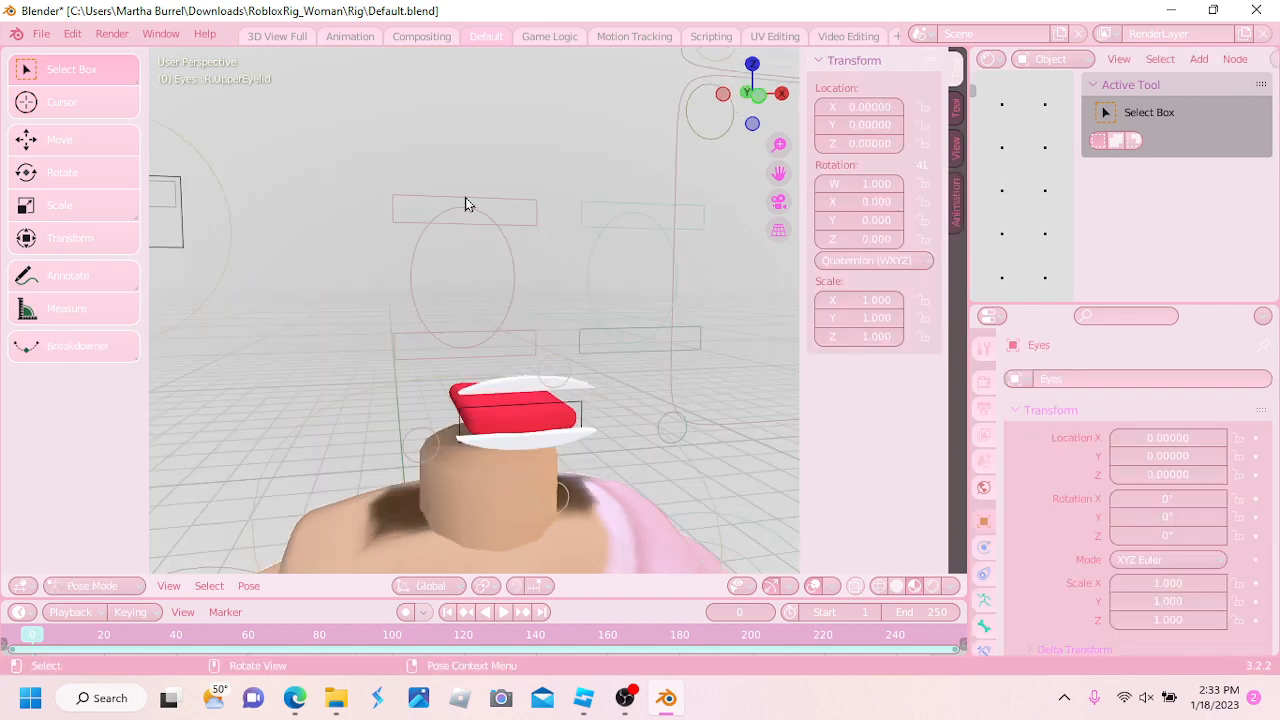
{"action": "scroll", "coordinate": [467, 160], "scroll_direction": "up", "scroll_amount": 2}
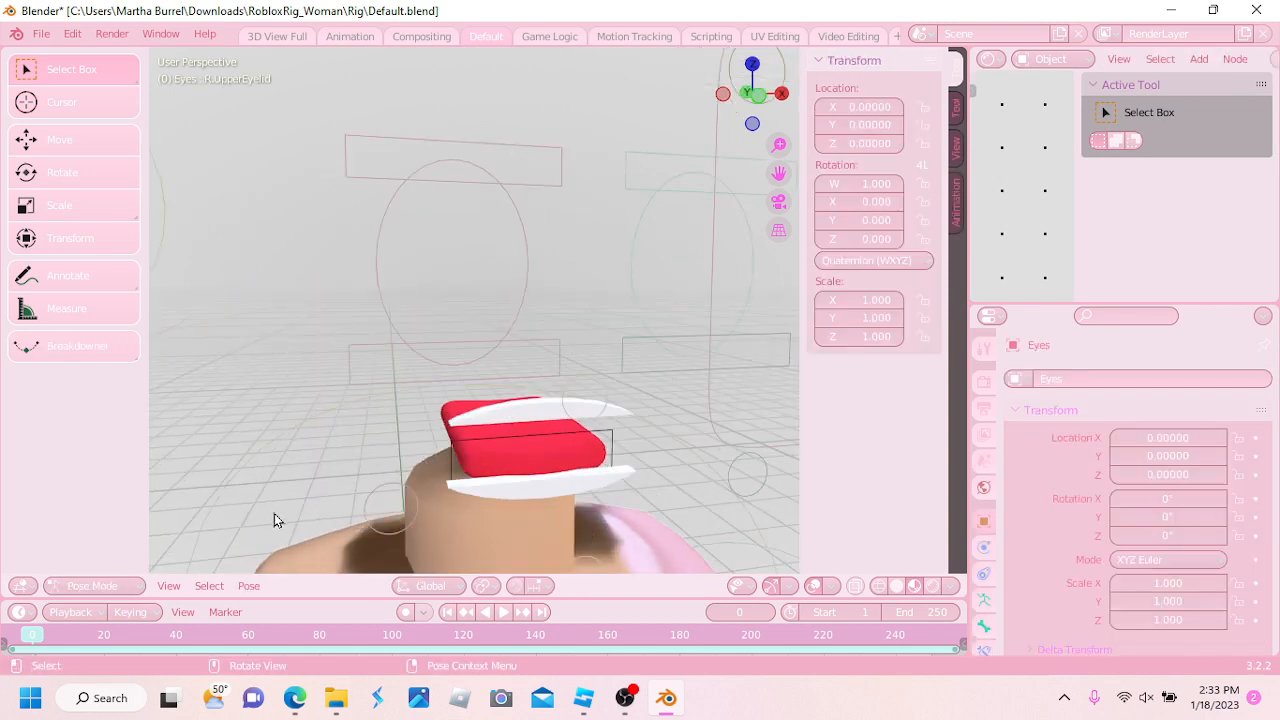
{"action": "left_click", "coordinate": [112, 588]}
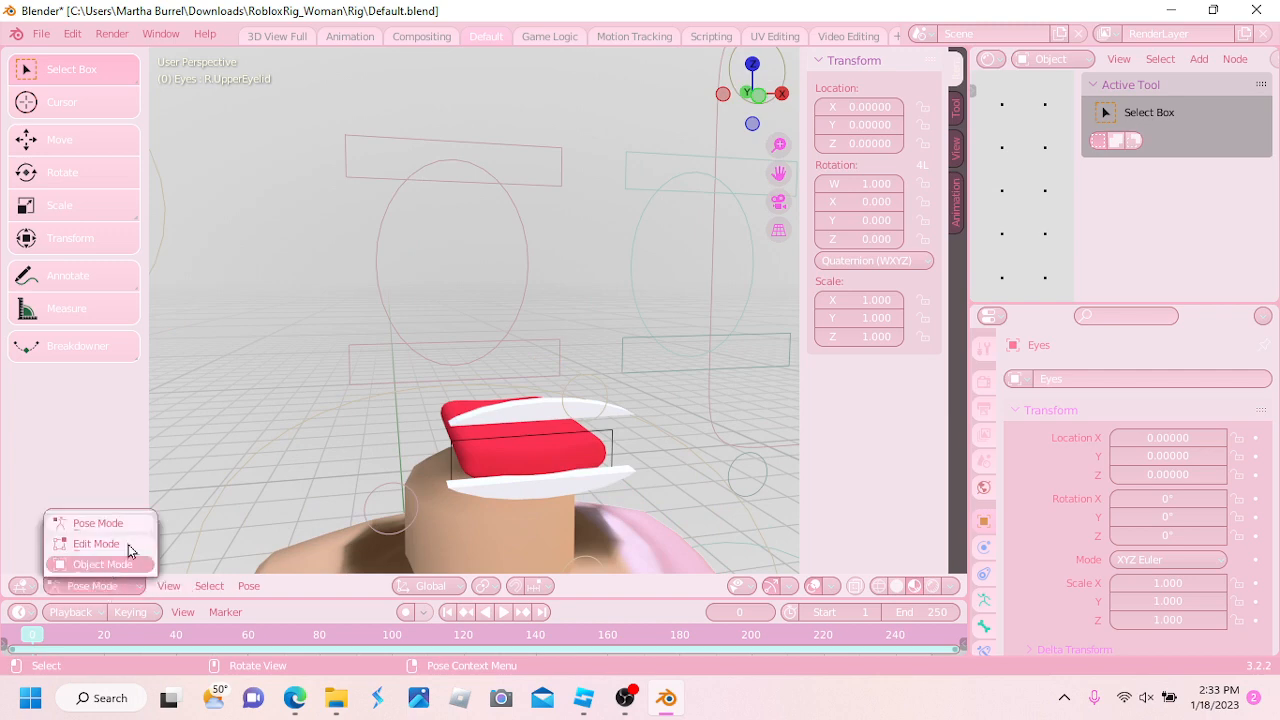
{"action": "left_click", "coordinate": [102, 564]}
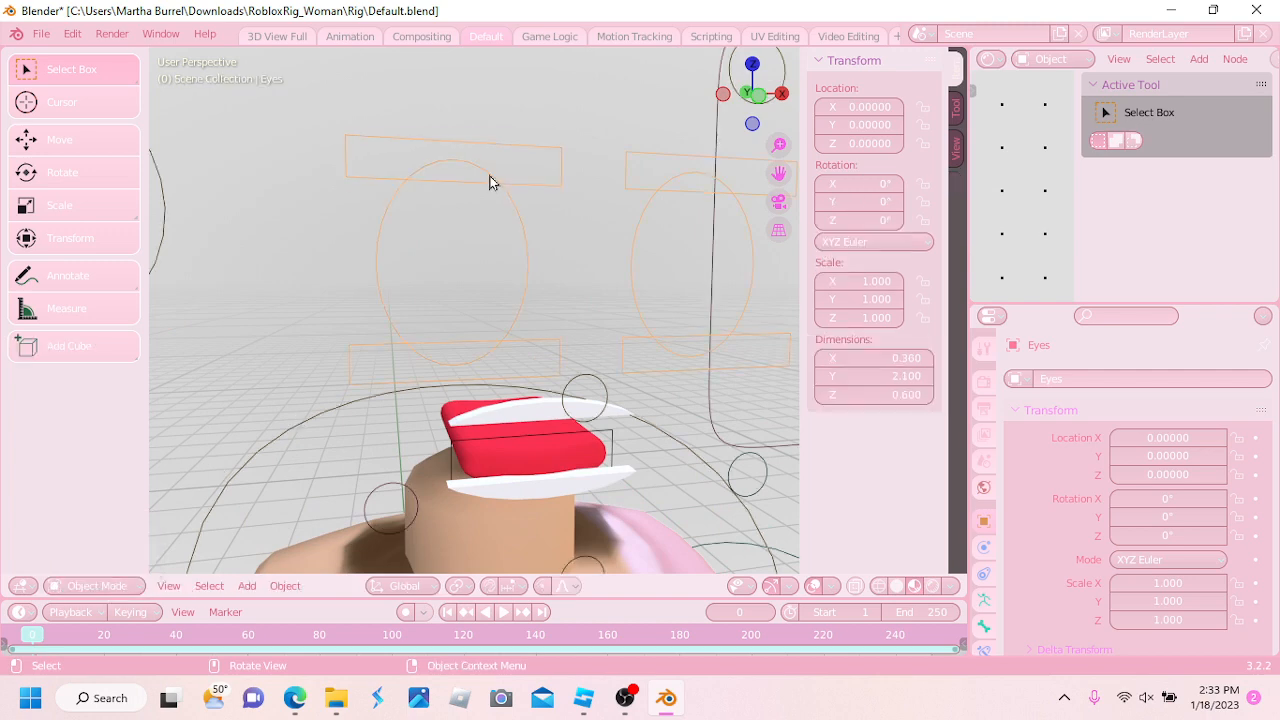
{"action": "key", "text": "x"}
{"action": "left_click", "coordinate": [490, 176]}
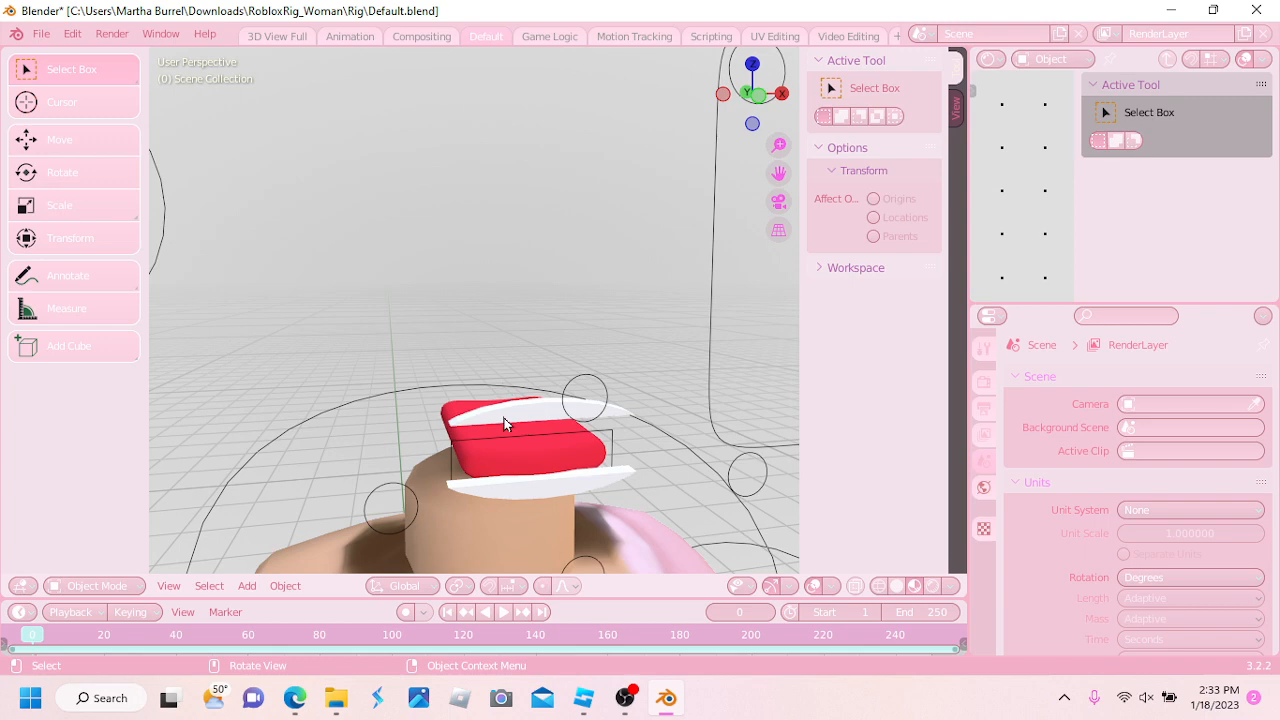
Delete the upper teeth above the tongue
{"action": "left_click", "coordinate": [504, 418]}
{"action": "key", "text": "x"}
{"action": "left_click", "coordinate": [504, 418]}
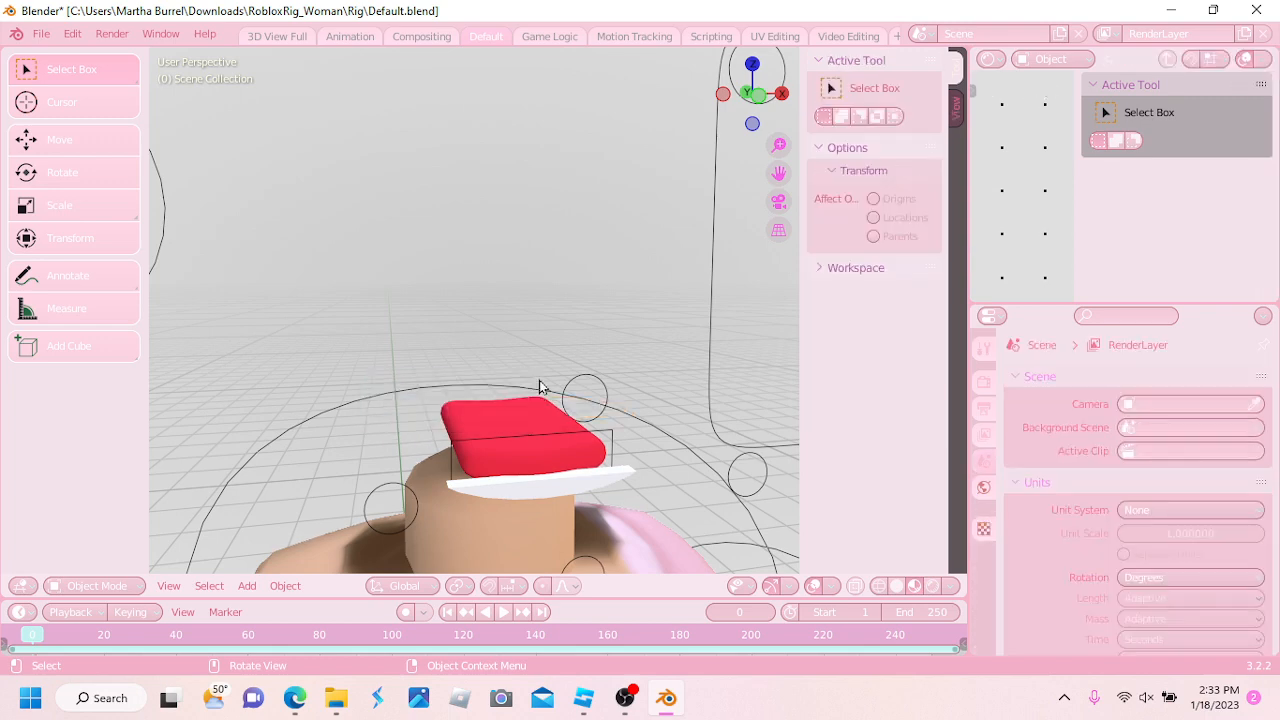
Delete the circular mouth controls surrounding the tongue and lower teeth
{"action": "middle_click_drag", "start_coordinate": [540, 386], "coordinate": [510, 359]}
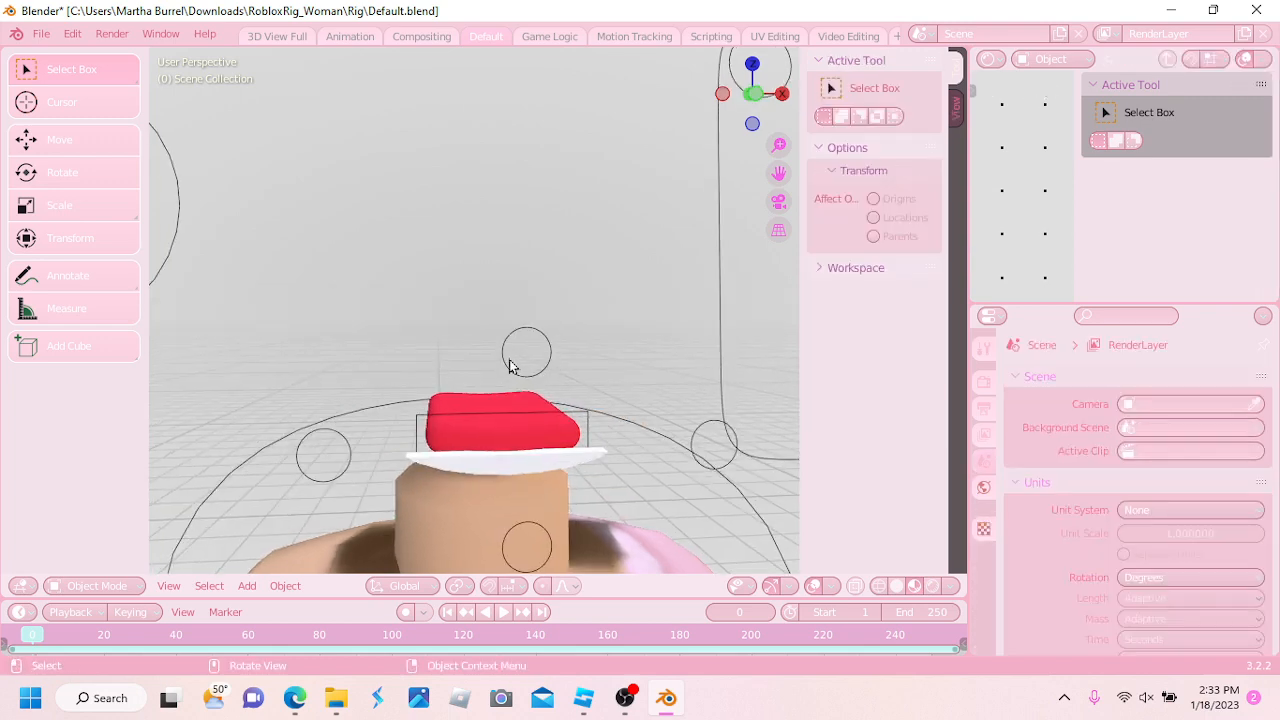
{"action": "middle_click_drag", "start_coordinate": [487, 212], "coordinate": [565, 430], "text": "shift"}
{"action": "middle_click_drag", "start_coordinate": [594, 363], "coordinate": [543, 306]}
{"action": "middle_click_drag", "start_coordinate": [534, 362], "coordinate": [525, 249], "text": "shift"}
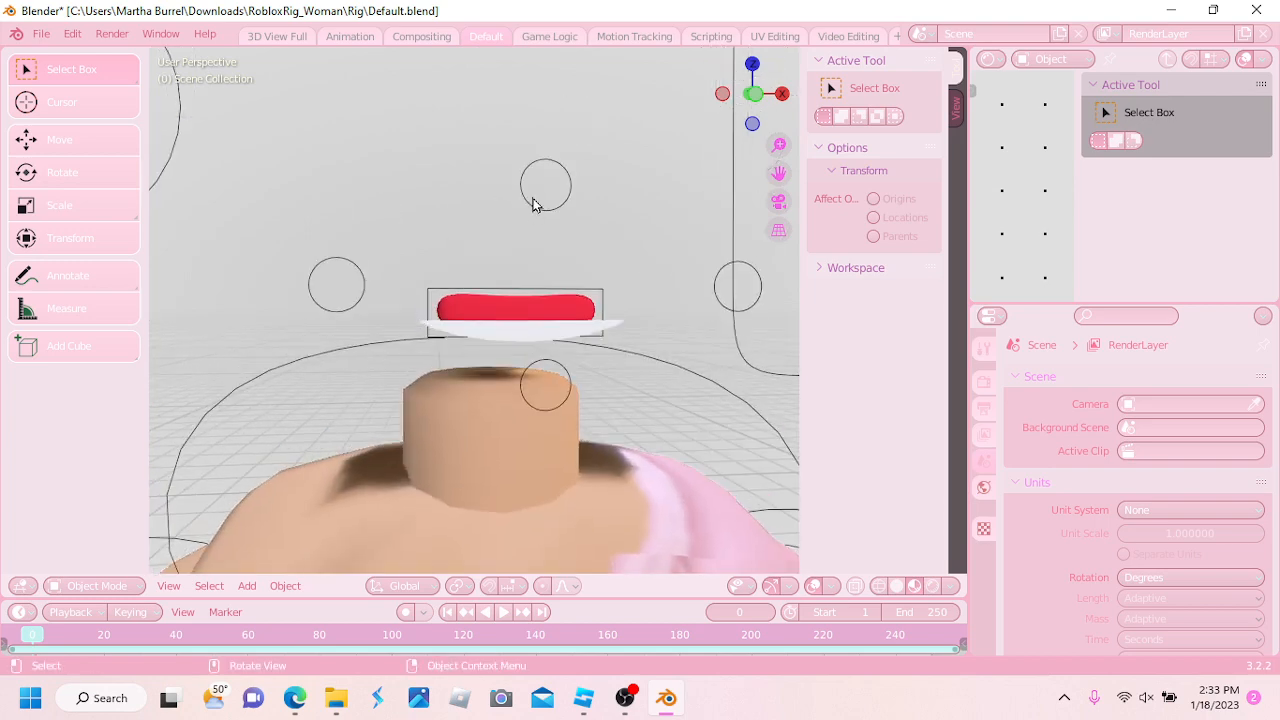
{"action": "left_click", "coordinate": [533, 204]}
{"action": "left_click", "coordinate": [533, 290]}
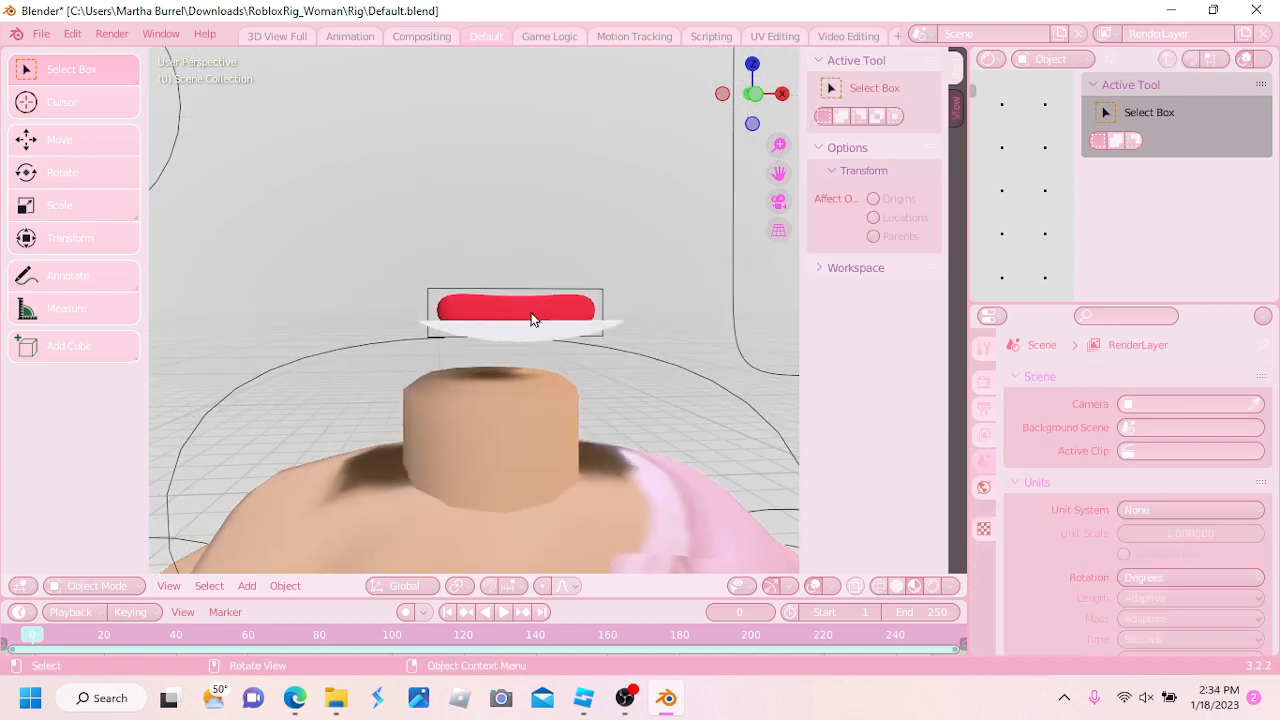
Delete the red tongue mesh and its rectangular control
{"action": "key", "text": "x"}
{"action": "left_click", "coordinate": [531, 312]}
{"action": "left_click", "coordinate": [556, 285]}
{"action": "key", "text": "x"}
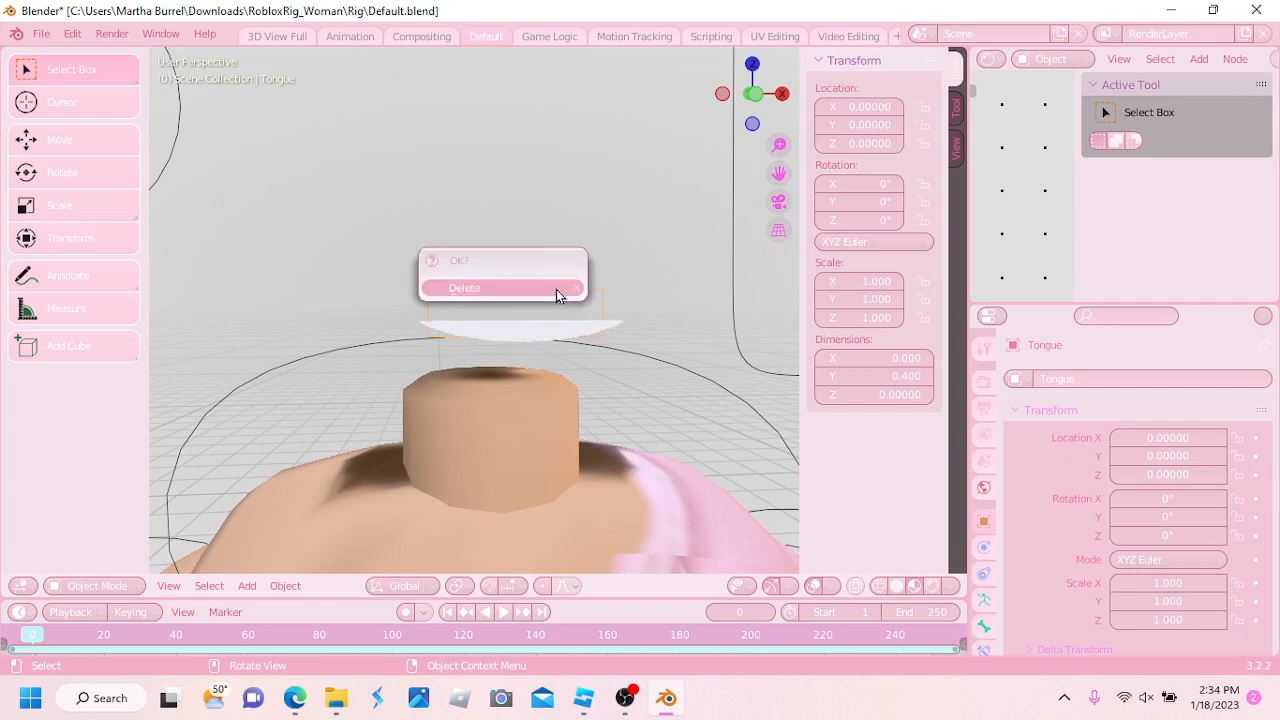
{"action": "key", "text": "Return"}
Delete the lower teeth and the MouthDrivers control panel beside the rig
{"action": "left_click", "coordinate": [554, 329]}
{"action": "middle_click_drag", "start_coordinate": [554, 329], "coordinate": [526, 381]}
{"action": "scroll", "coordinate": [521, 378], "scroll_direction": "down", "scroll_amount": 3}
{"action": "key", "text": "x"}
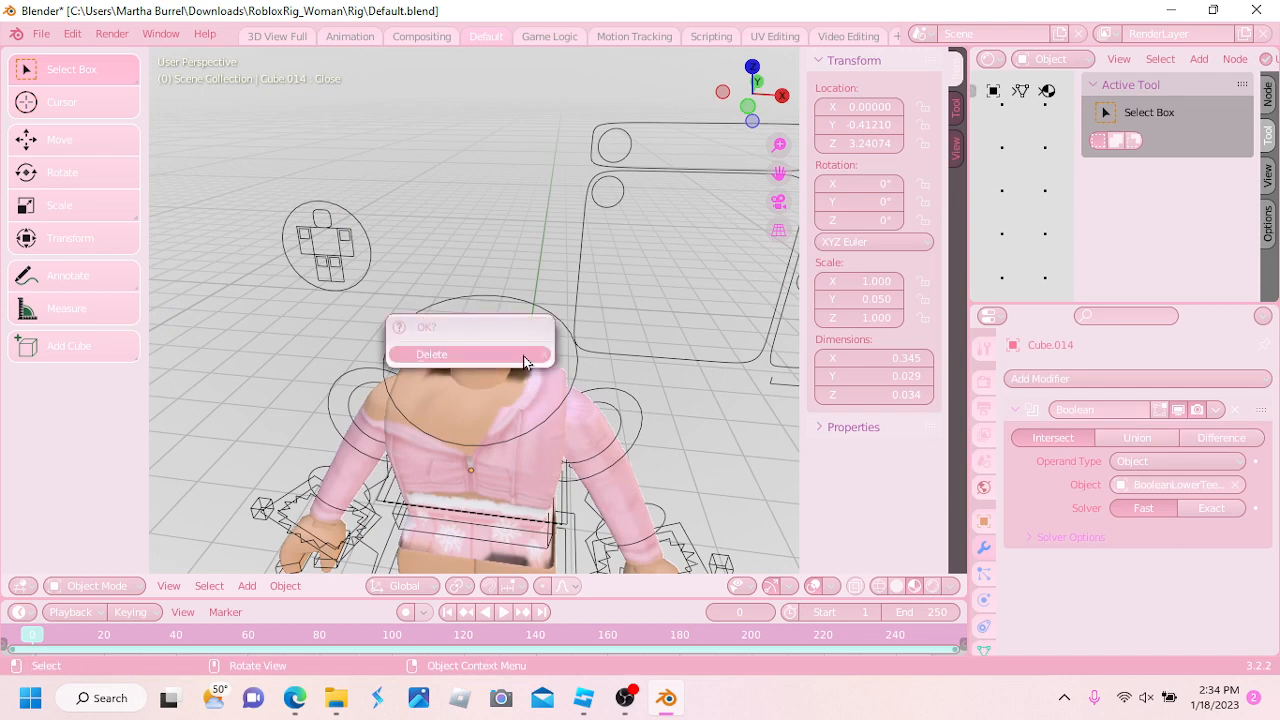
{"action": "left_click", "coordinate": [607, 190]}
{"action": "key", "text": "x"}
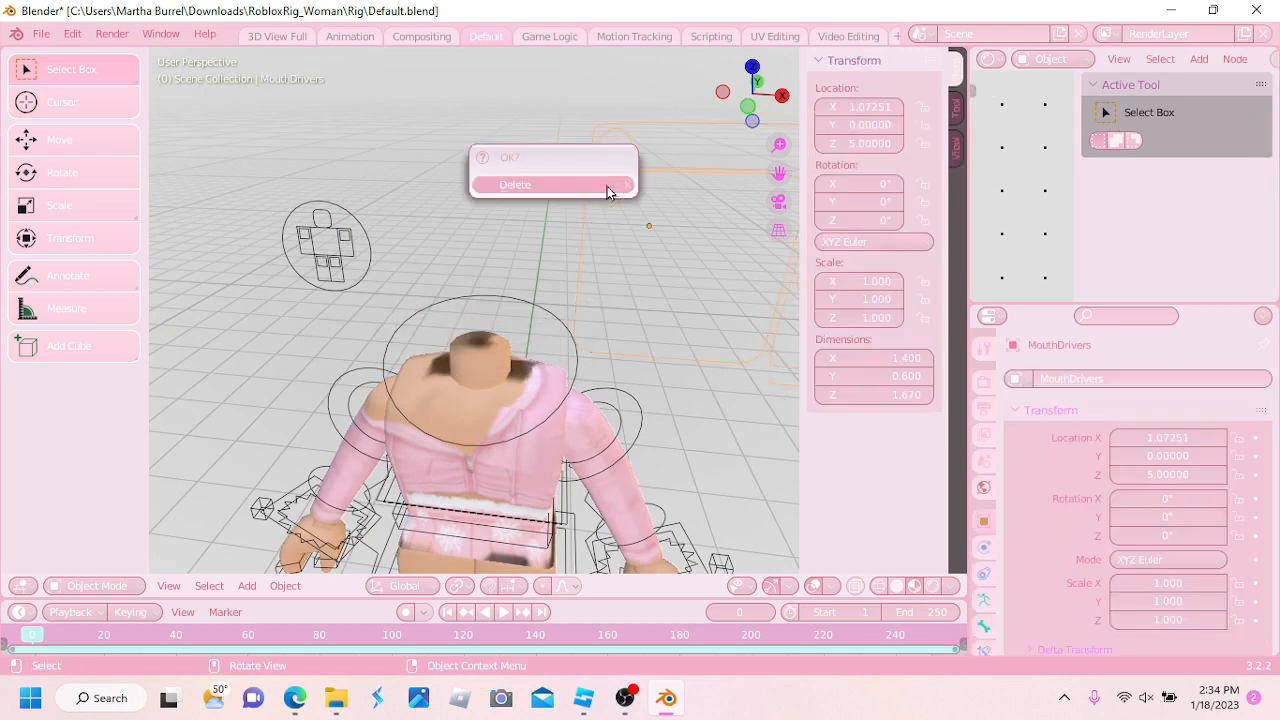
{"action": "left_click", "coordinate": [607, 190]}
Start a Wavefront (.obj) import and browse to the Hey avacodo folder
{"action": "scroll", "coordinate": [586, 280], "scroll_direction": "down", "scroll_amount": 4}
{"action": "middle_click_drag", "start_coordinate": [585, 229], "coordinate": [608, 221]}
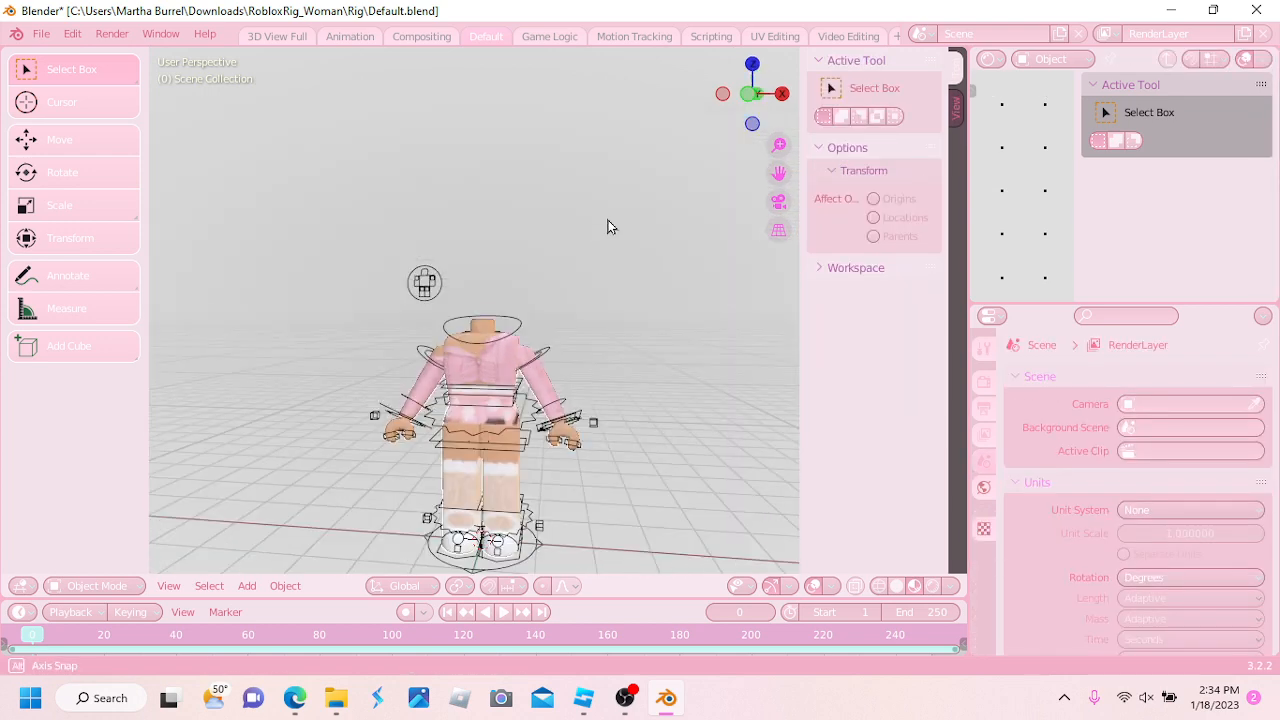
{"action": "scroll", "coordinate": [415, 250], "scroll_direction": "up", "scroll_amount": 3}
{"action": "scroll", "coordinate": [435, 262], "scroll_direction": "up", "scroll_amount": 2}
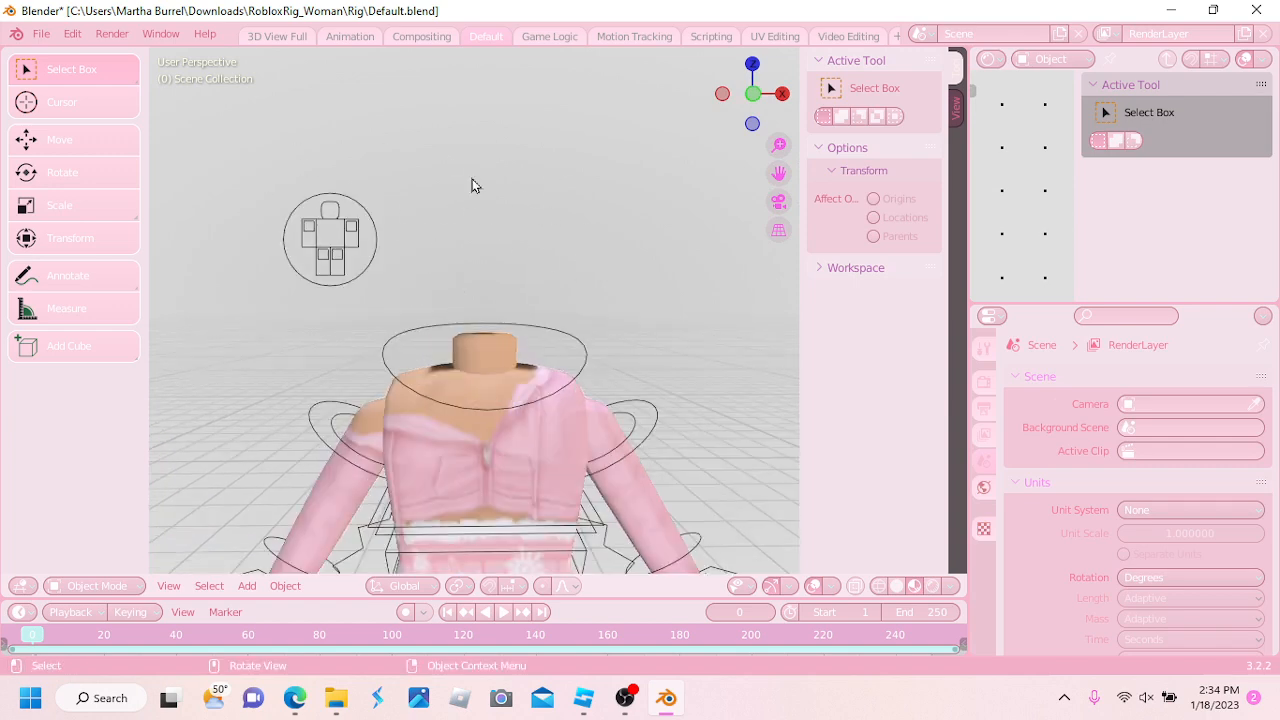
{"action": "scroll", "coordinate": [543, 188], "scroll_direction": "down", "scroll_amount": 3}
{"action": "left_click", "coordinate": [40, 35]}
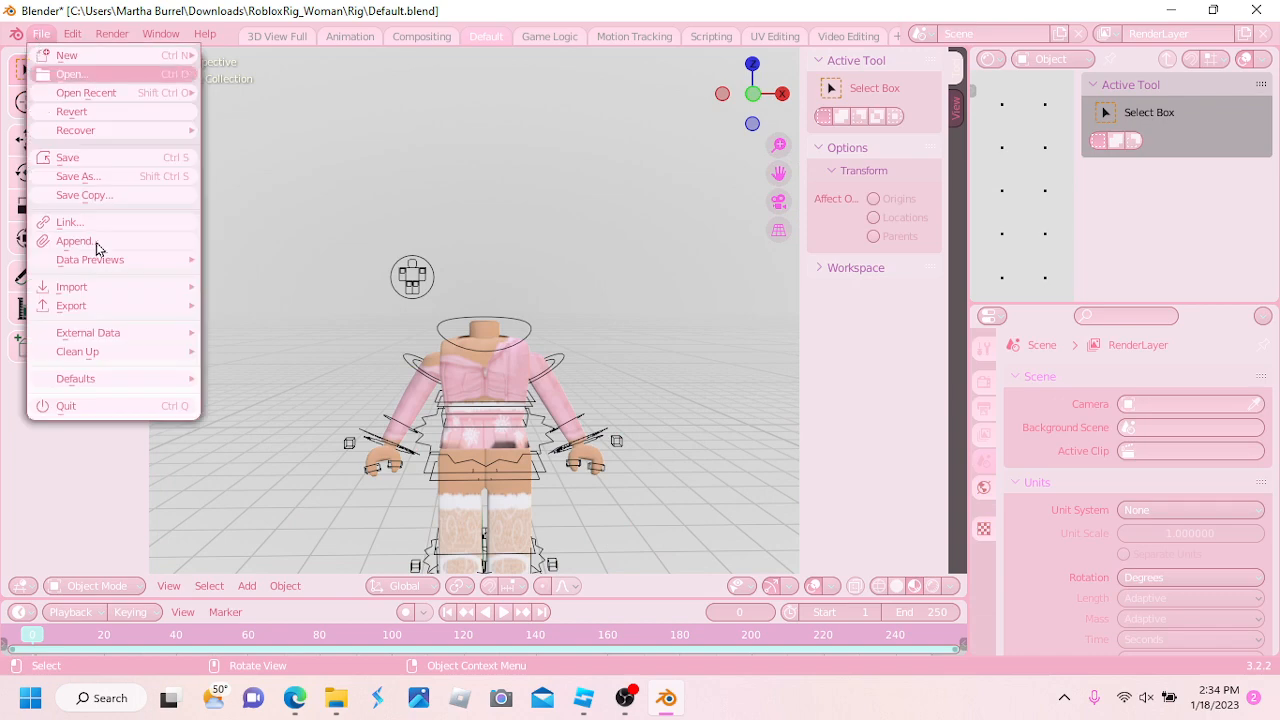
{"action": "mouse_move", "coordinate": [109, 287]}
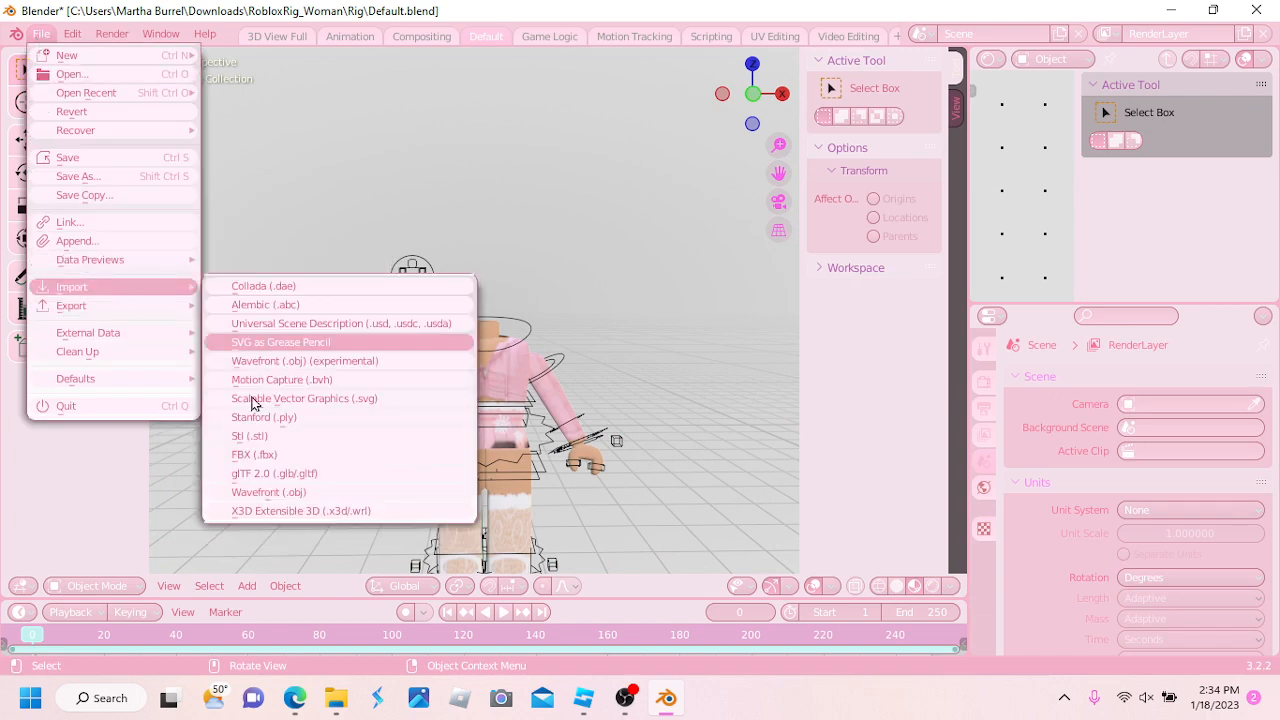
{"action": "left_click", "coordinate": [300, 492]}
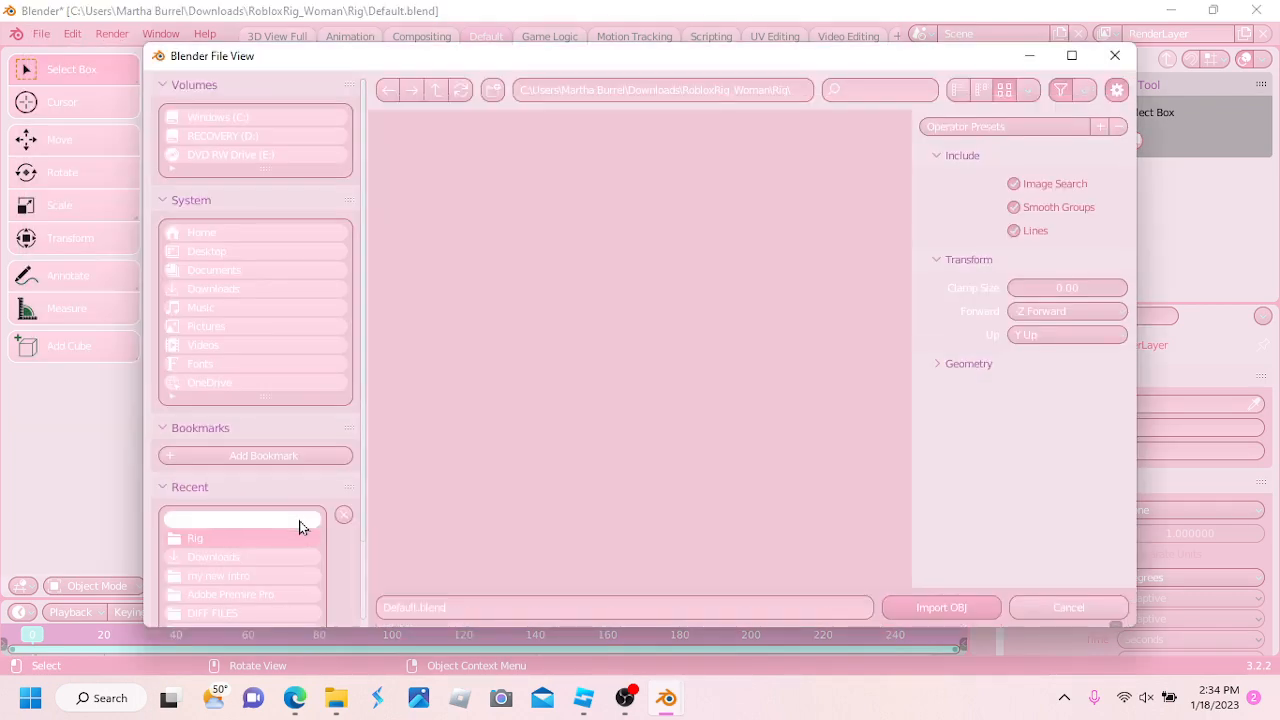
{"action": "left_click", "coordinate": [290, 518]}
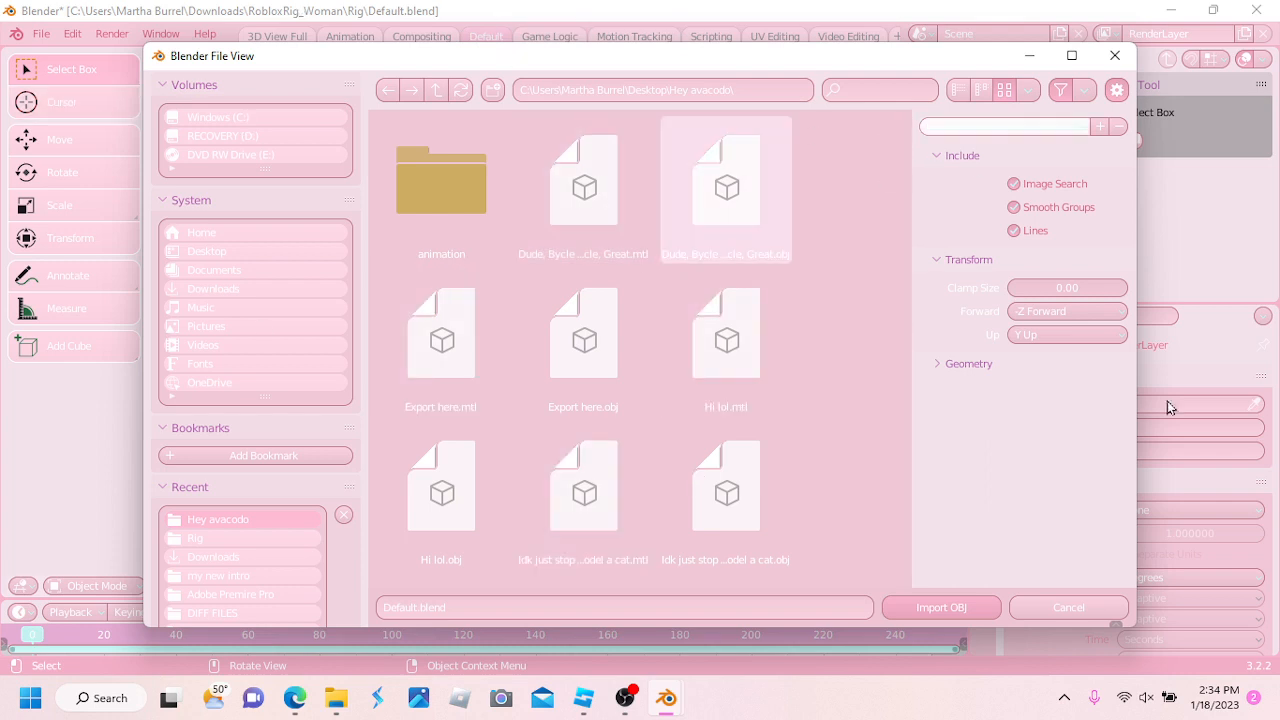
Pick my character for tutorial.obj, expand the geometry import options and import the model
{"action": "scroll", "coordinate": [745, 280], "scroll_direction": "down", "scroll_amount": 3}
{"action": "scroll", "coordinate": [751, 276], "scroll_direction": "down", "scroll_amount": 5}
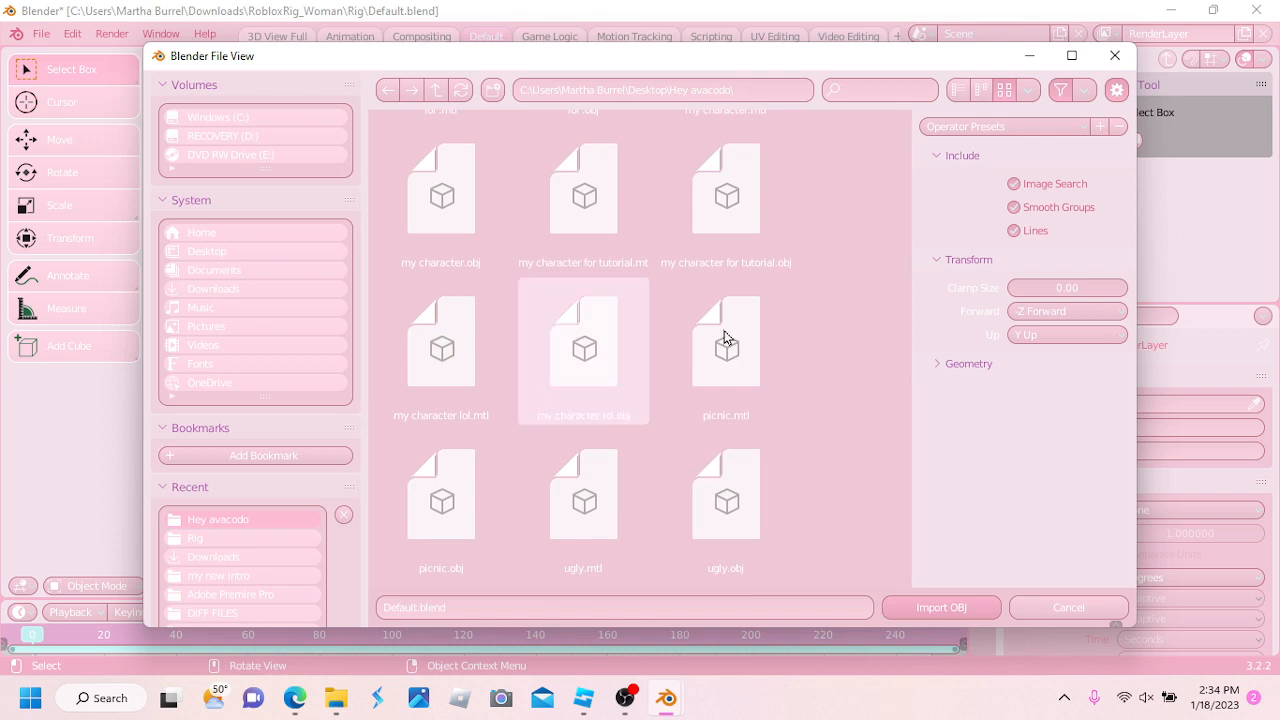
{"action": "scroll", "coordinate": [871, 432], "scroll_direction": "up", "scroll_amount": 4}
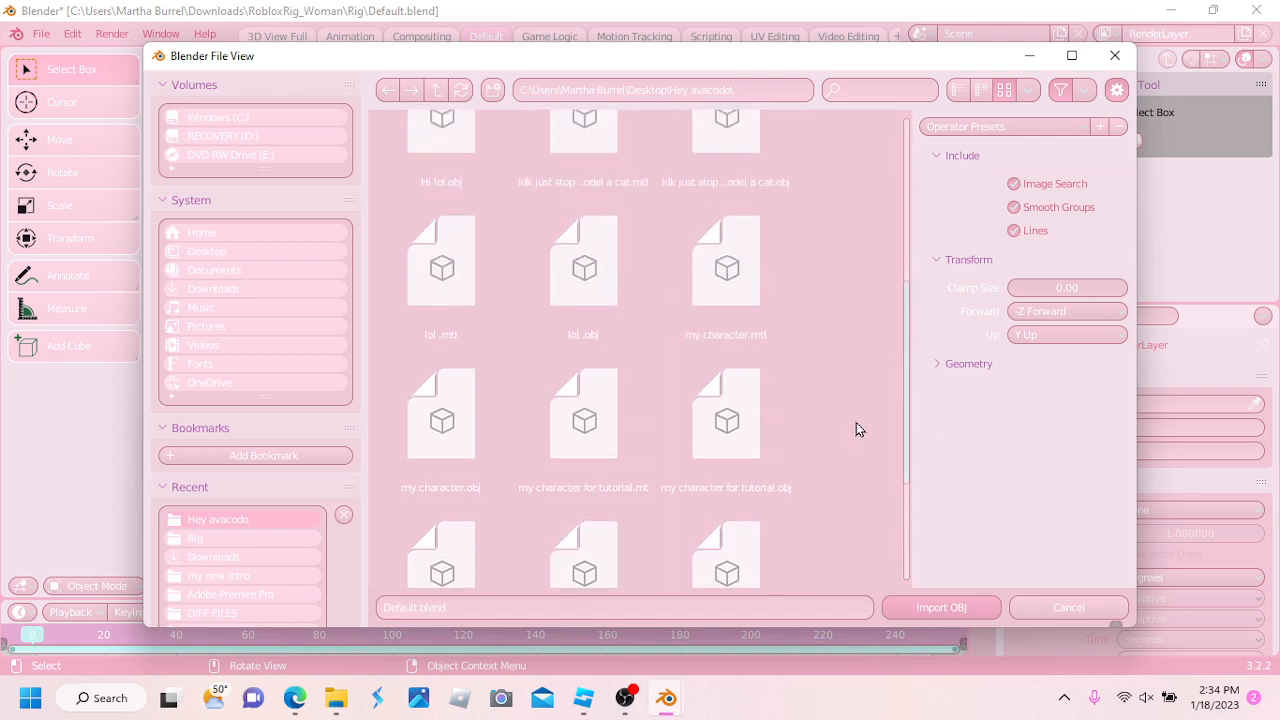
{"action": "left_click", "coordinate": [762, 453]}
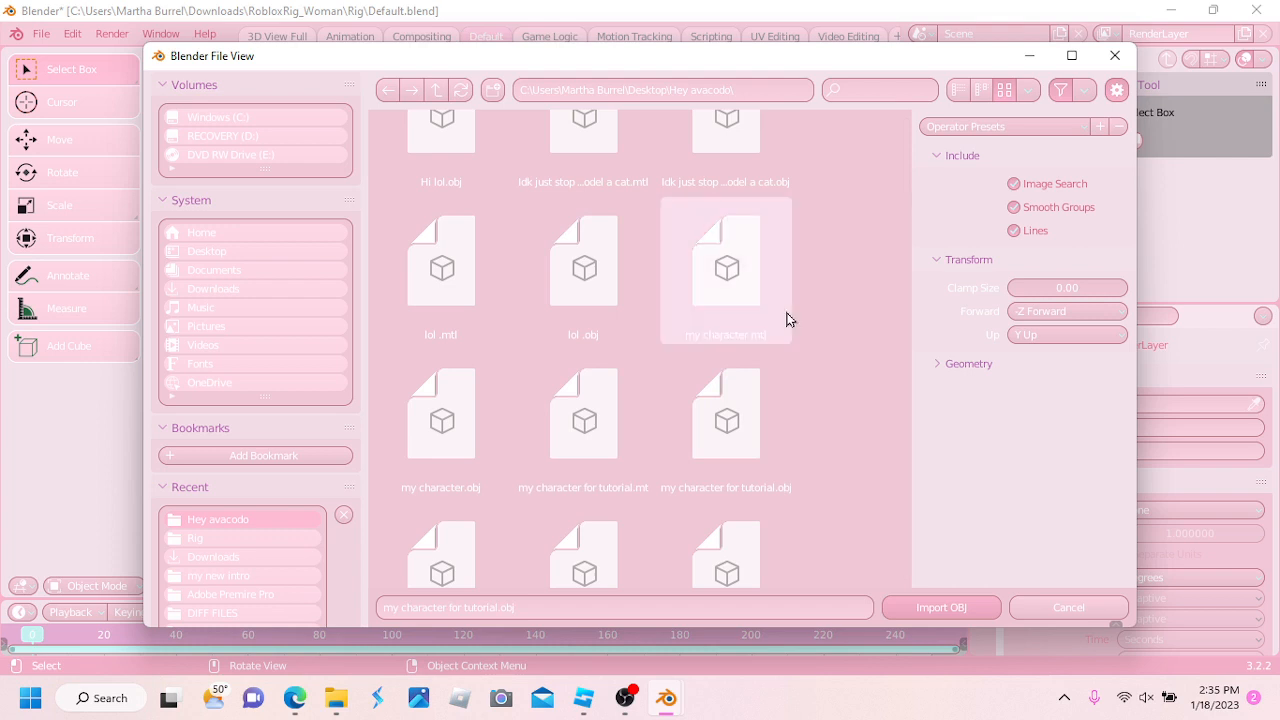
{"action": "left_click", "coordinate": [773, 403]}
{"action": "left_click", "coordinate": [995, 368]}
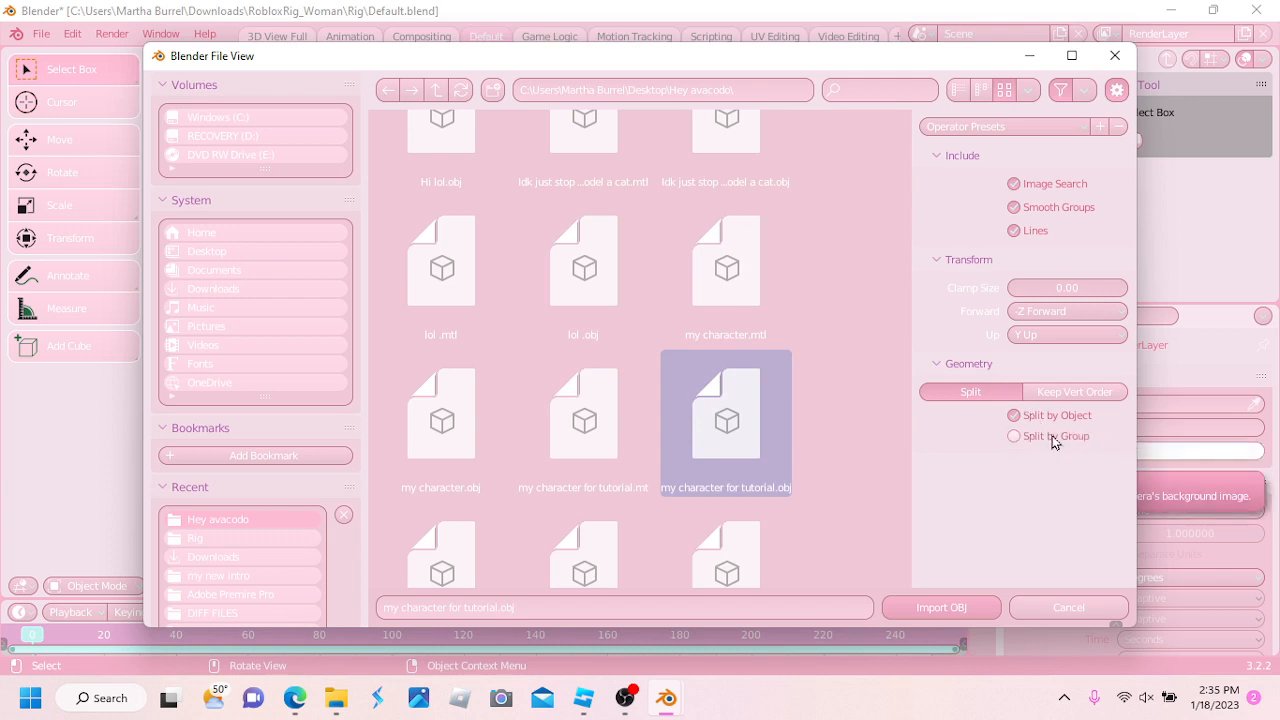
{"action": "left_click", "coordinate": [930, 614]}
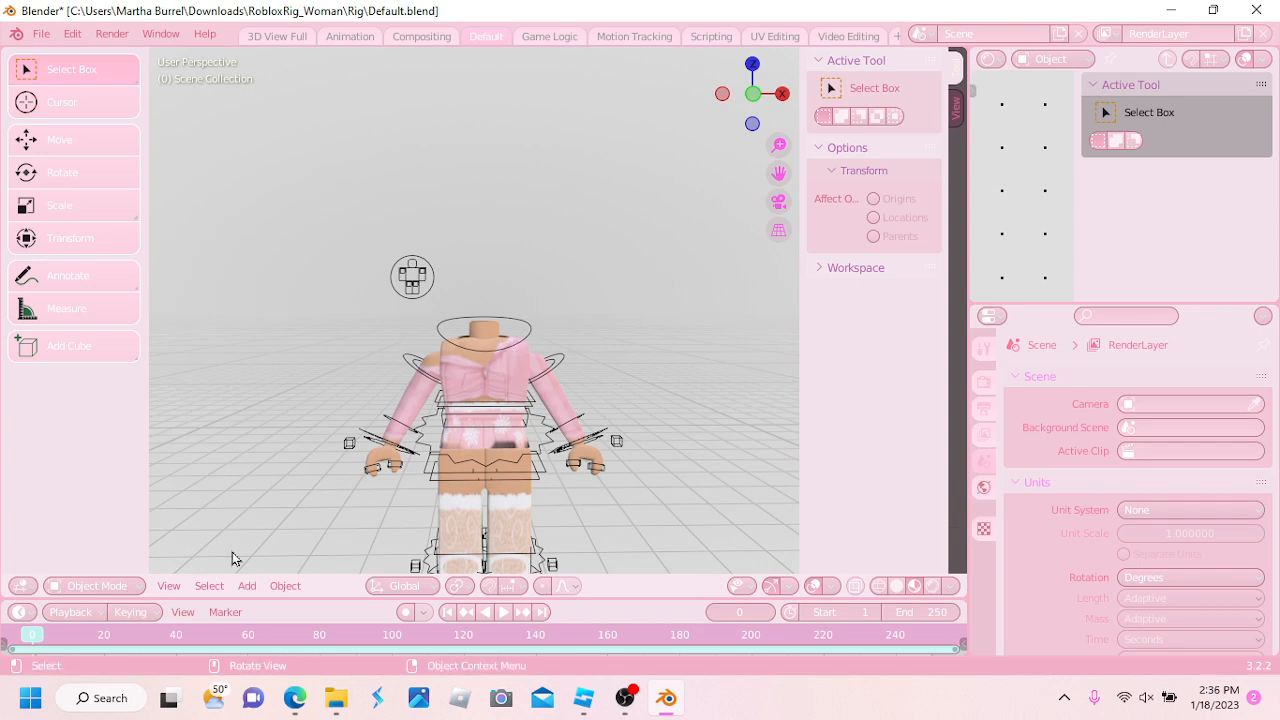
Locate the imported character away from the rig and try to snap it to the 3D cursor
{"action": "middle_click_drag", "start_coordinate": [658, 317], "coordinate": [333, 301]}
{"action": "middle_click_drag", "start_coordinate": [399, 229], "coordinate": [496, 420]}
{"action": "scroll", "coordinate": [580, 373], "scroll_direction": "down", "scroll_amount": 8}
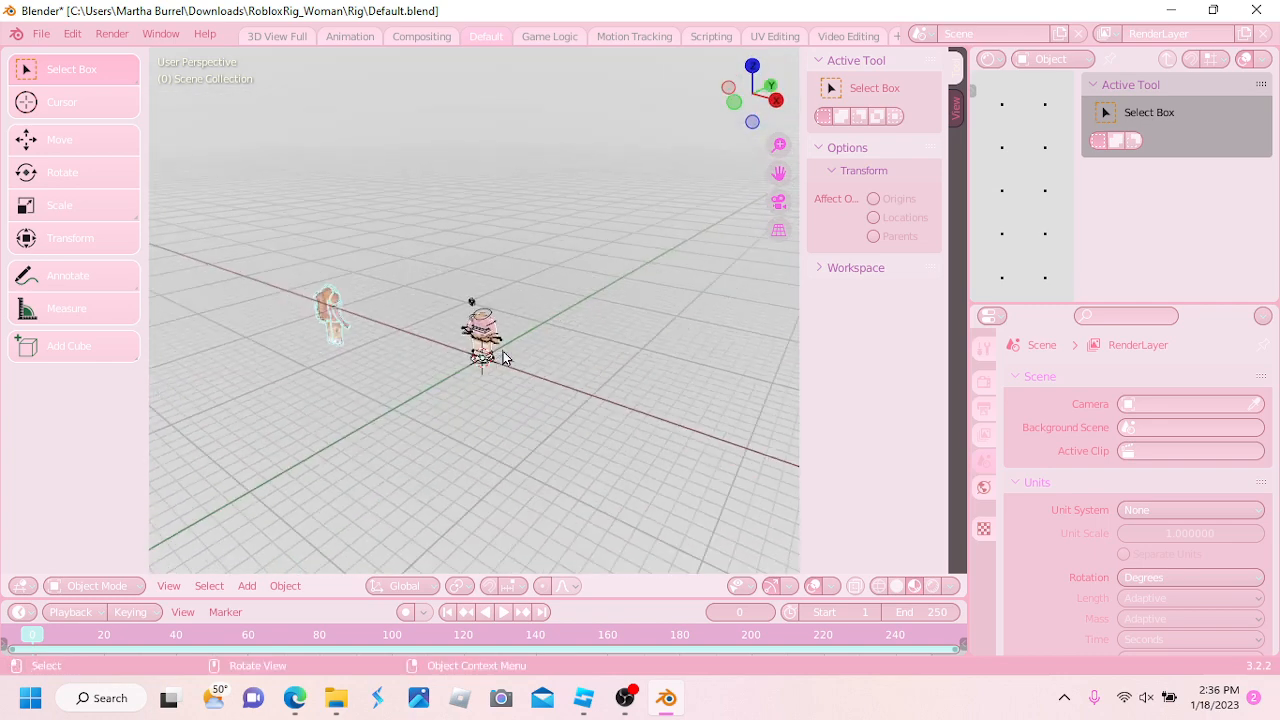
{"action": "scroll", "coordinate": [503, 357], "scroll_direction": "up", "scroll_amount": 5}
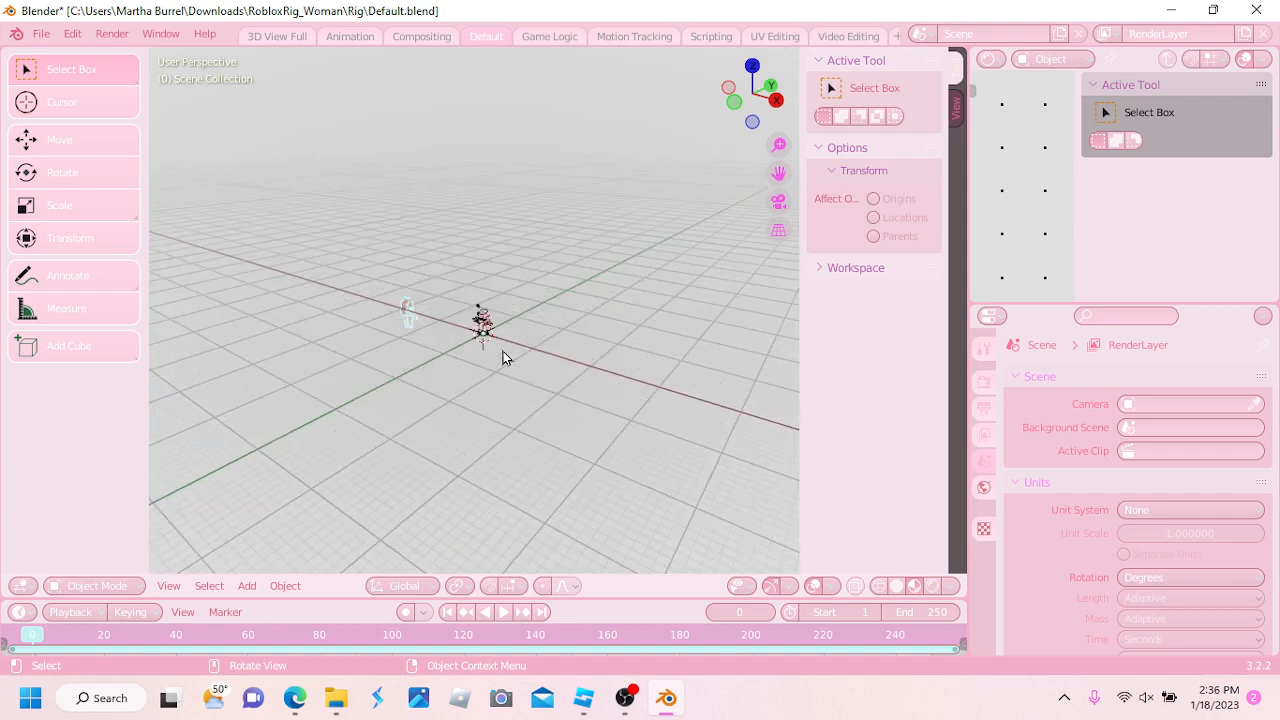
{"action": "mouse_move", "coordinate": [400, 356]}
{"action": "middle_mouse_down"}
{"action": "mouse_move", "coordinate": [413, 369]}
{"action": "mouse_move", "coordinate": [421, 356]}
{"action": "mouse_move", "coordinate": [404, 358]}
{"action": "mouse_move", "coordinate": [412, 368]}
{"action": "middle_mouse_up"}
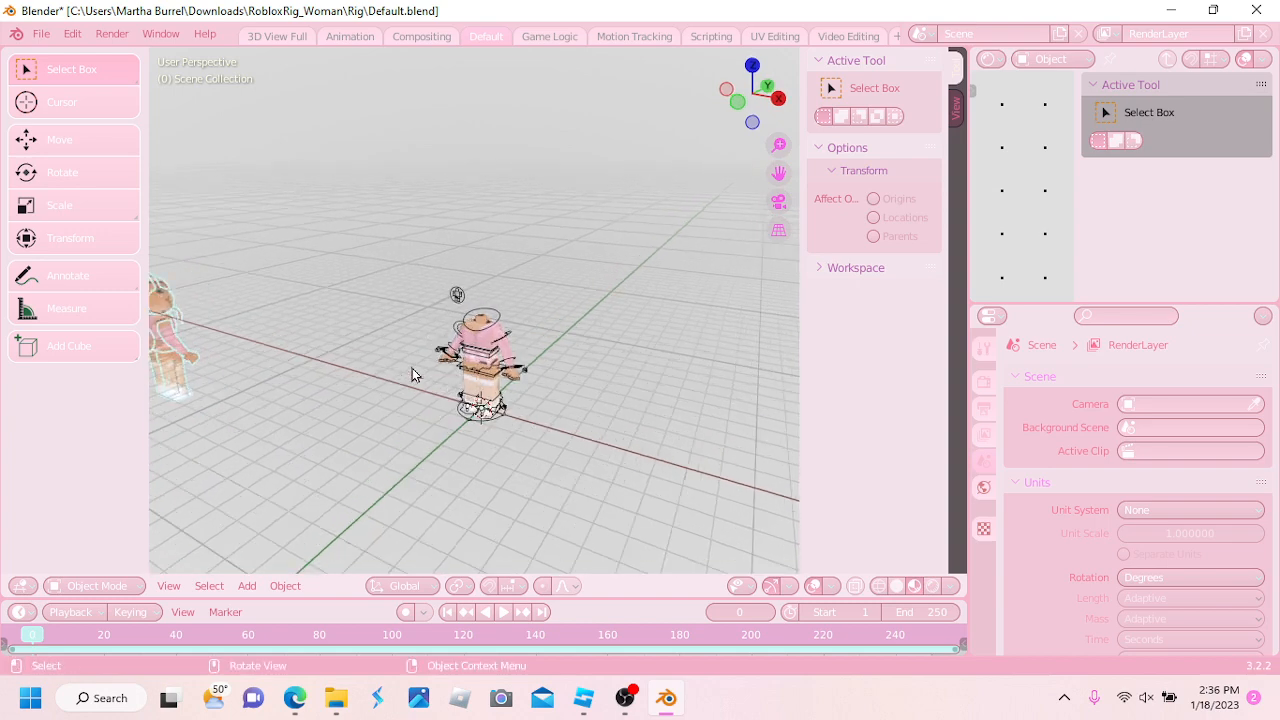
{"action": "key", "text": "shift+s"}
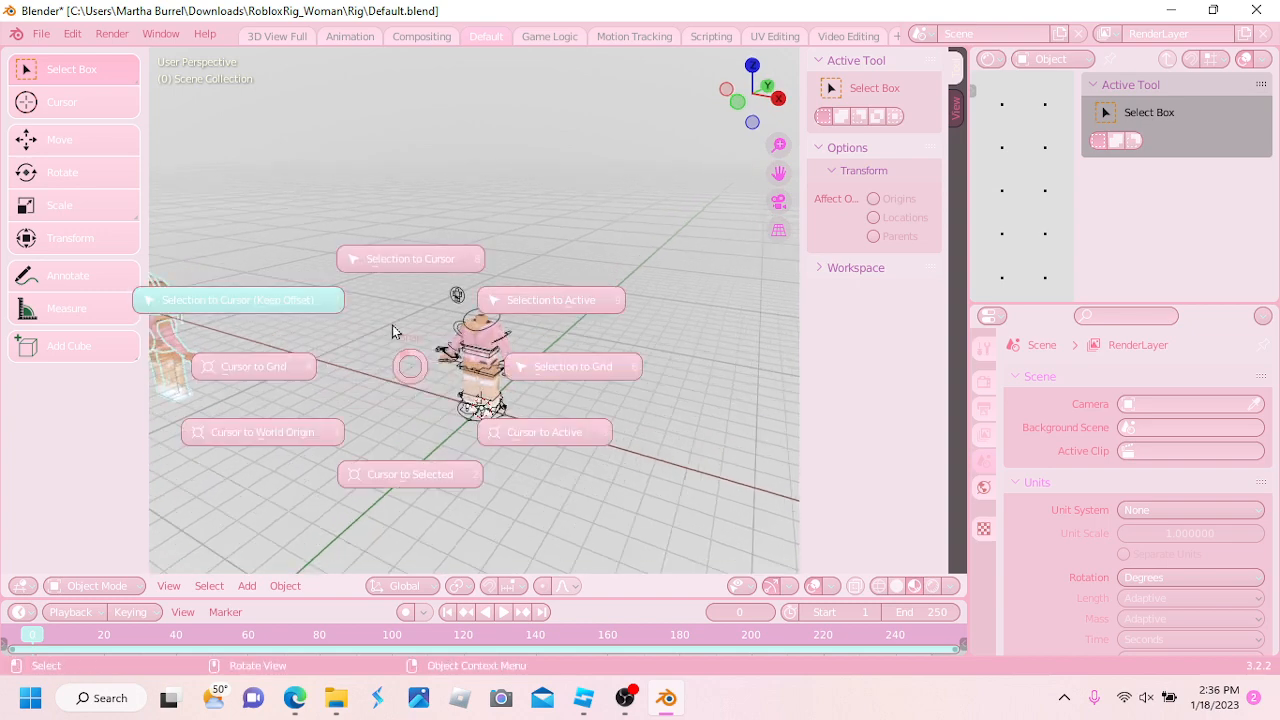
{"action": "left_click", "coordinate": [415, 272]}
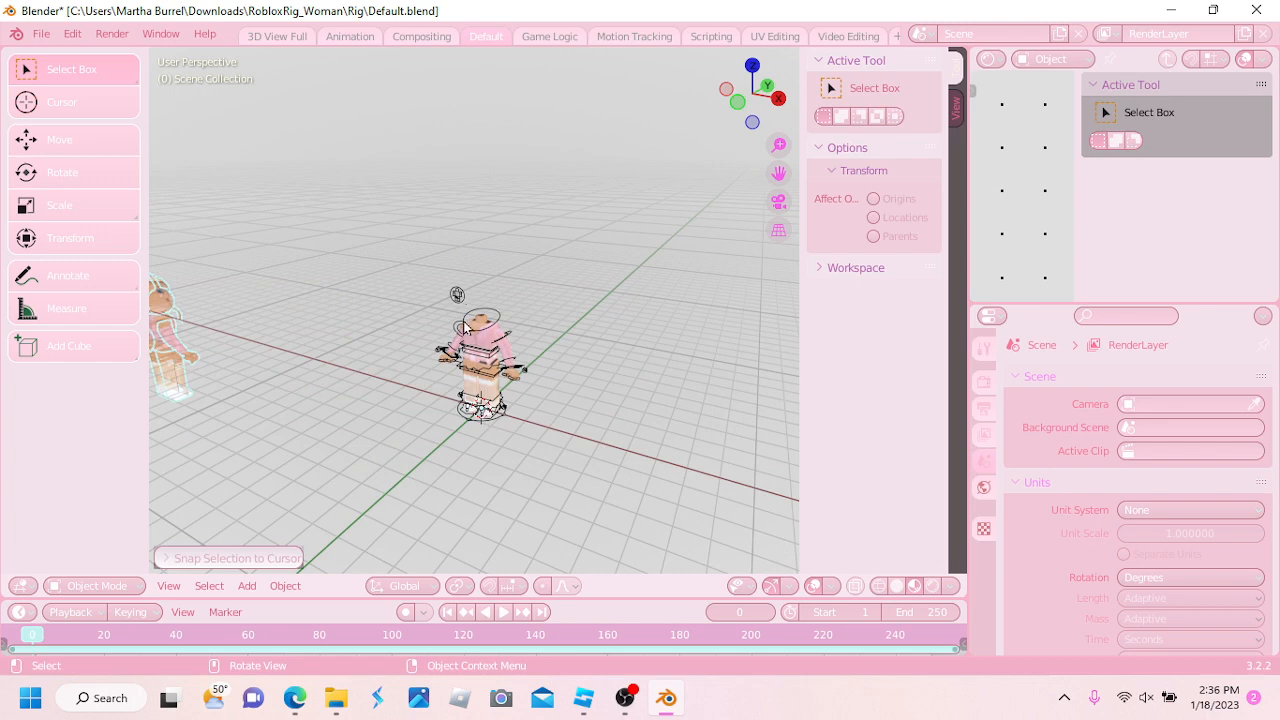
Switch to the Move tool, box-select around the imported character and try snapping it to the 3D cursor again
{"action": "middle_click_drag", "start_coordinate": [468, 328], "coordinate": [137, 188]}
{"action": "left_click", "coordinate": [110, 140]}
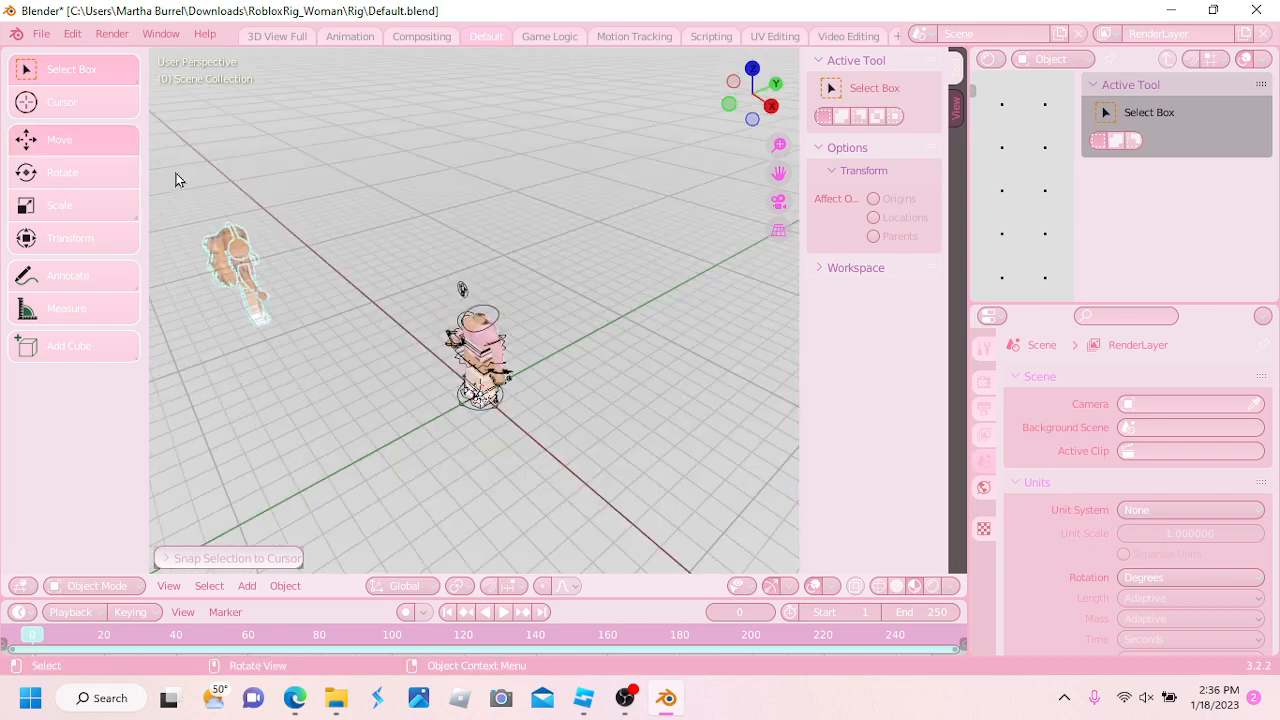
{"action": "left_click", "coordinate": [335, 218]}
{"action": "middle_click_drag", "start_coordinate": [372, 242], "coordinate": [359, 275]}
{"action": "left_click_drag", "start_coordinate": [210, 234], "coordinate": [300, 335]}
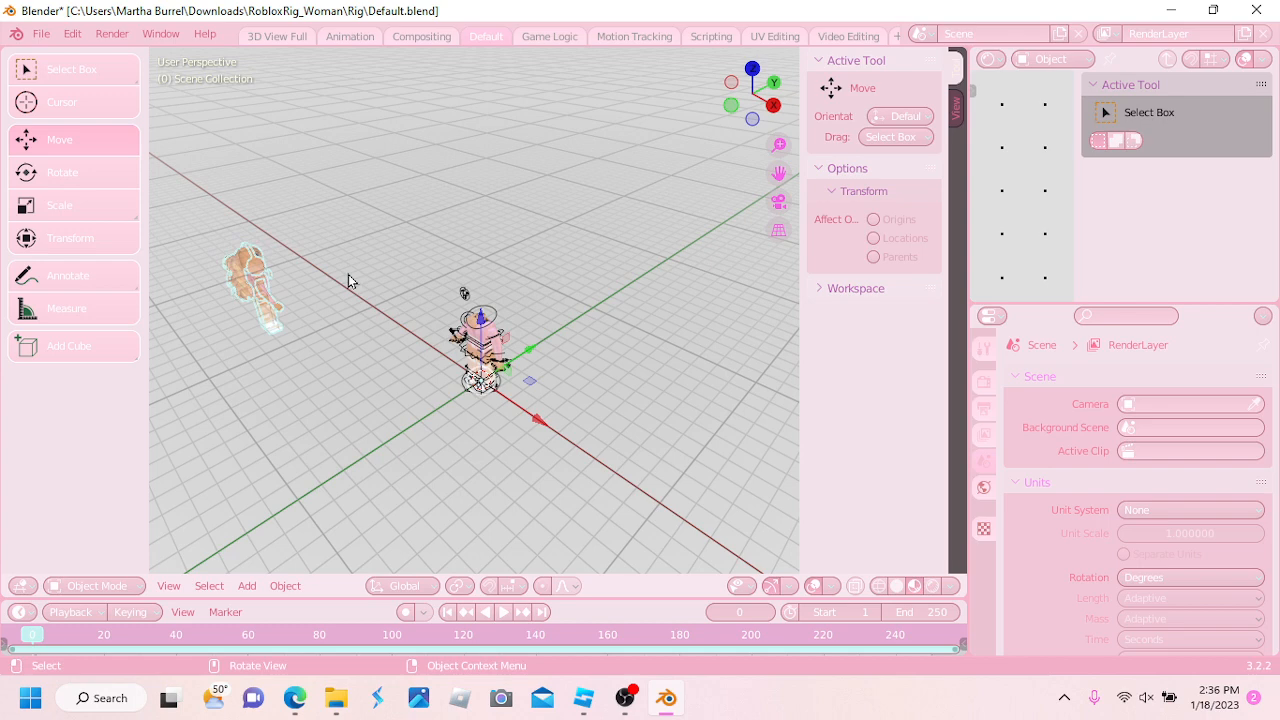
{"action": "key", "text": "shift+s"}
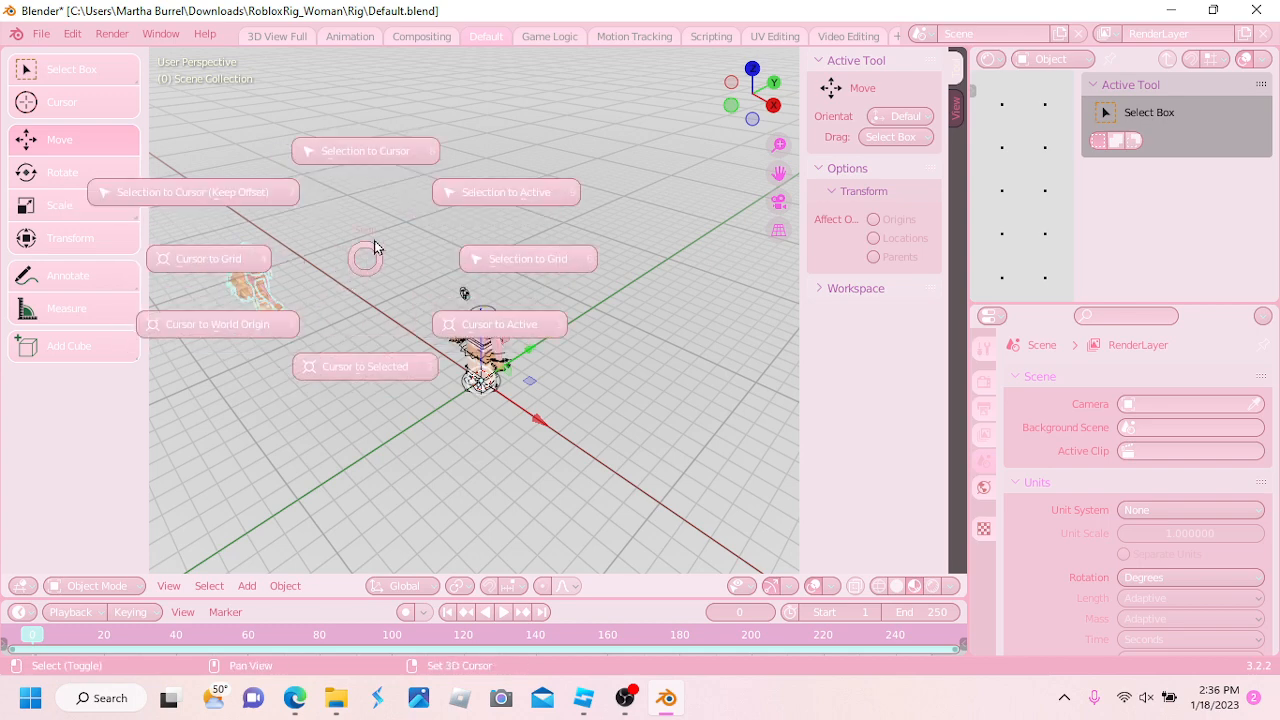
{"action": "left_click", "coordinate": [388, 197]}
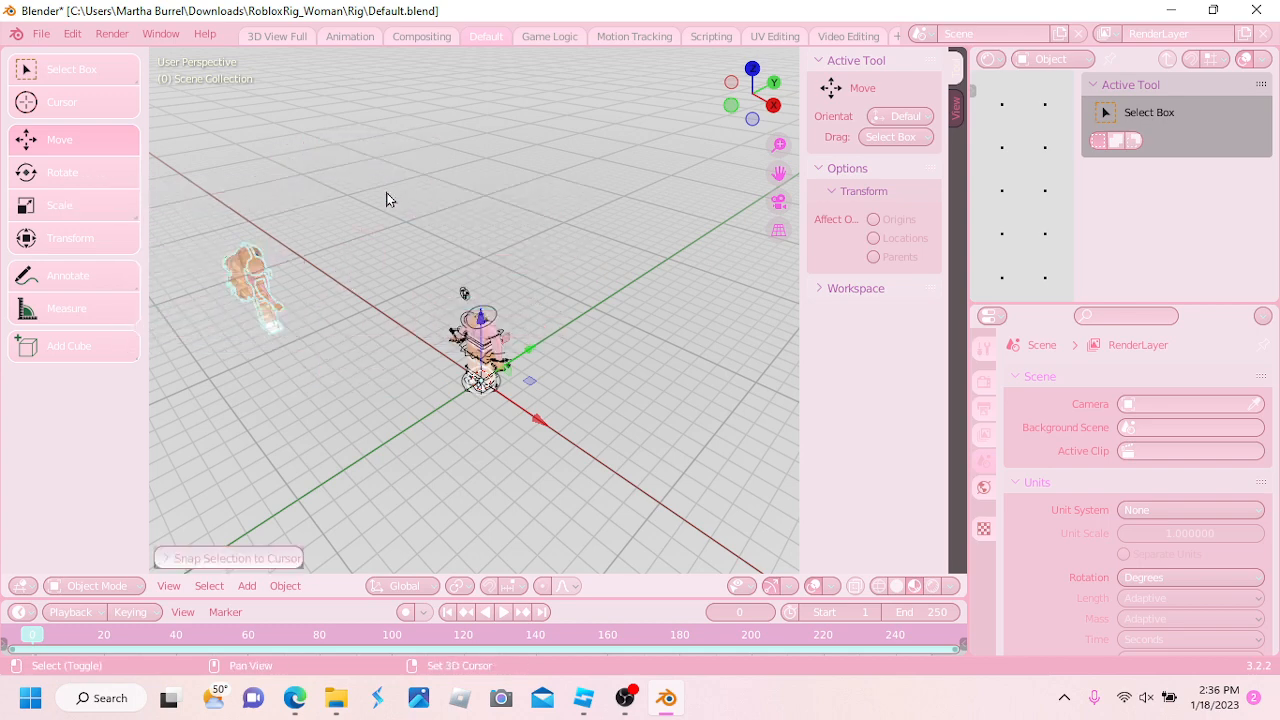
Select all parts of the imported character and set their origins to geometry
{"action": "middle_click_drag", "start_coordinate": [403, 251], "coordinate": [306, 431]}
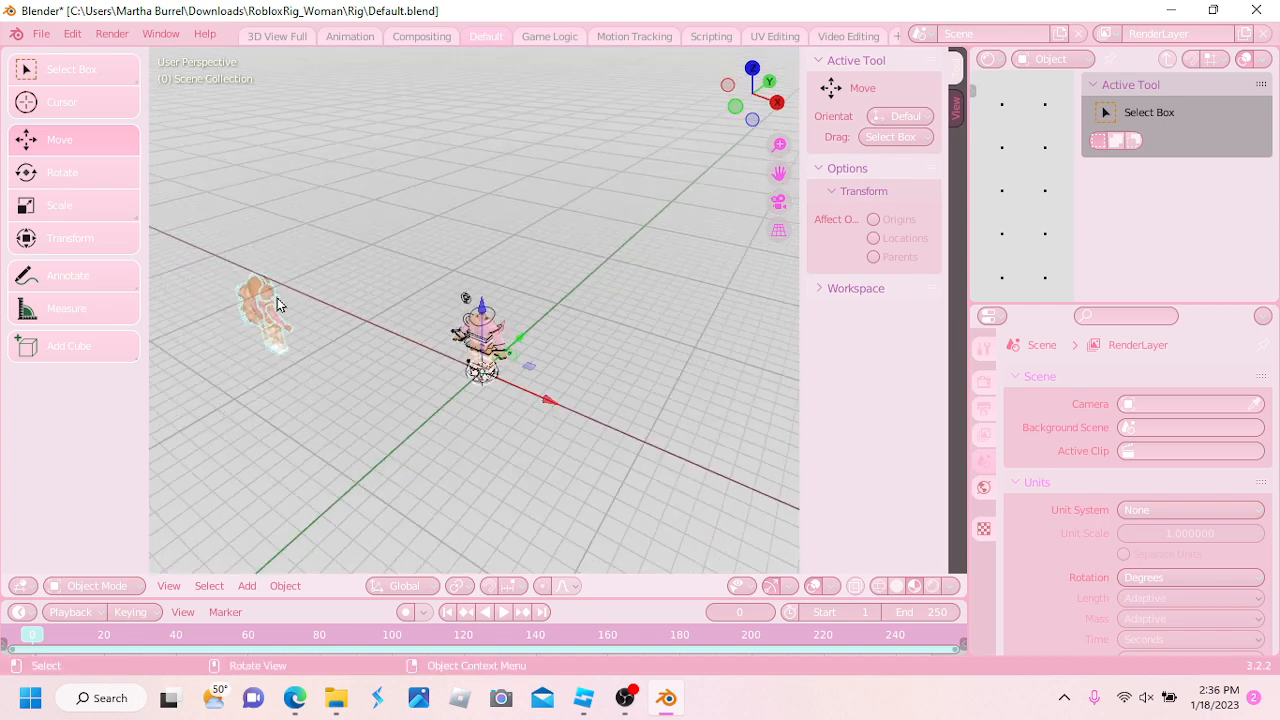
{"action": "right_click", "coordinate": [380, 310]}
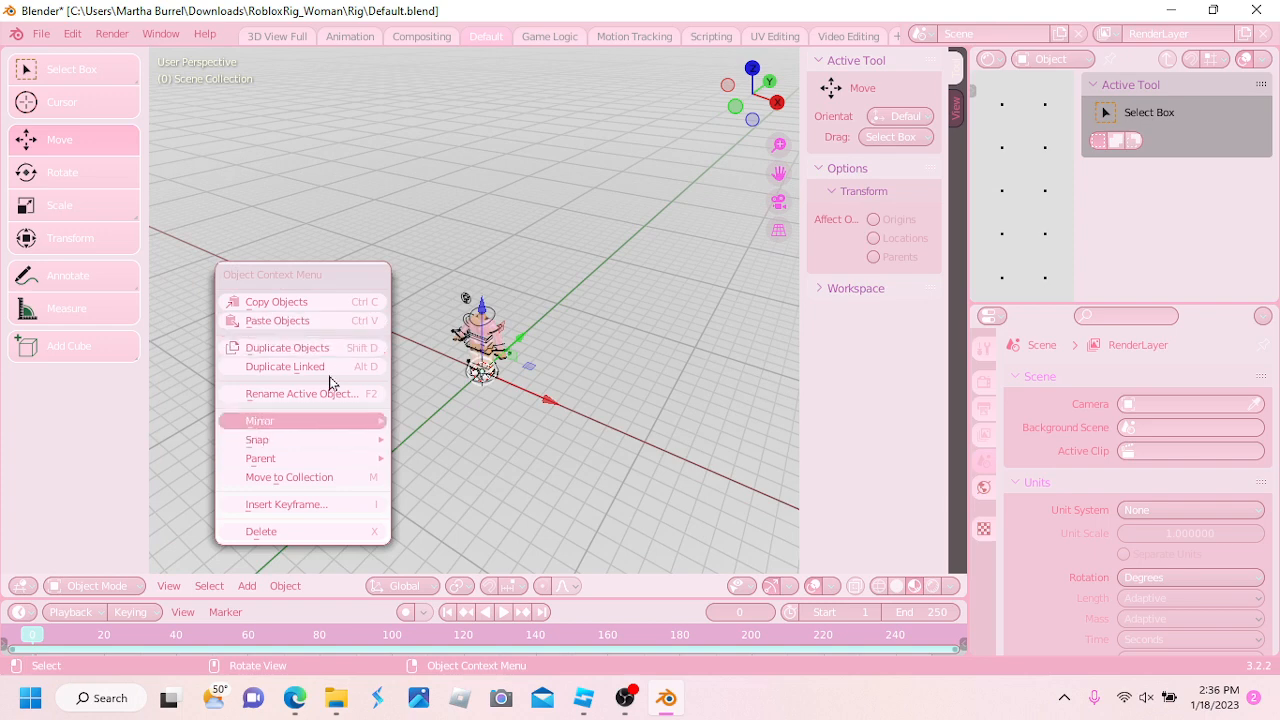
{"action": "left_click", "coordinate": [272, 290]}
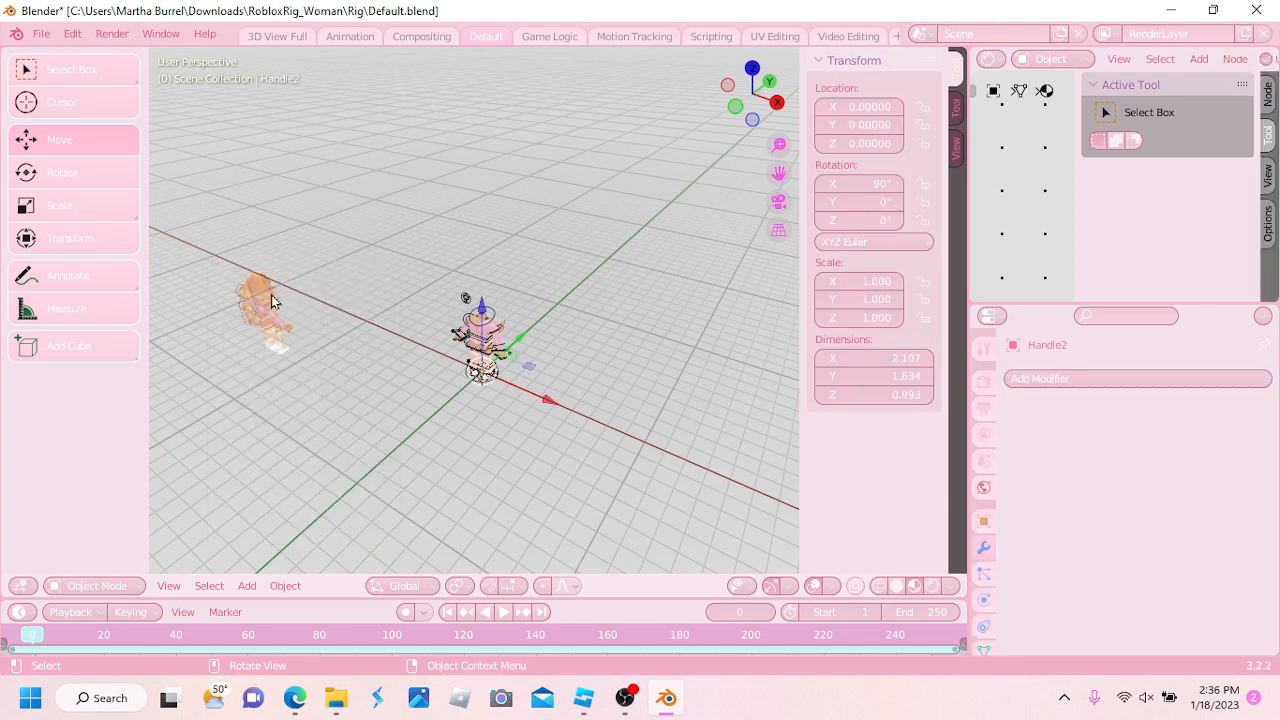
{"action": "right_click", "coordinate": [272, 300]}
{"action": "mouse_move", "coordinate": [272, 355]}
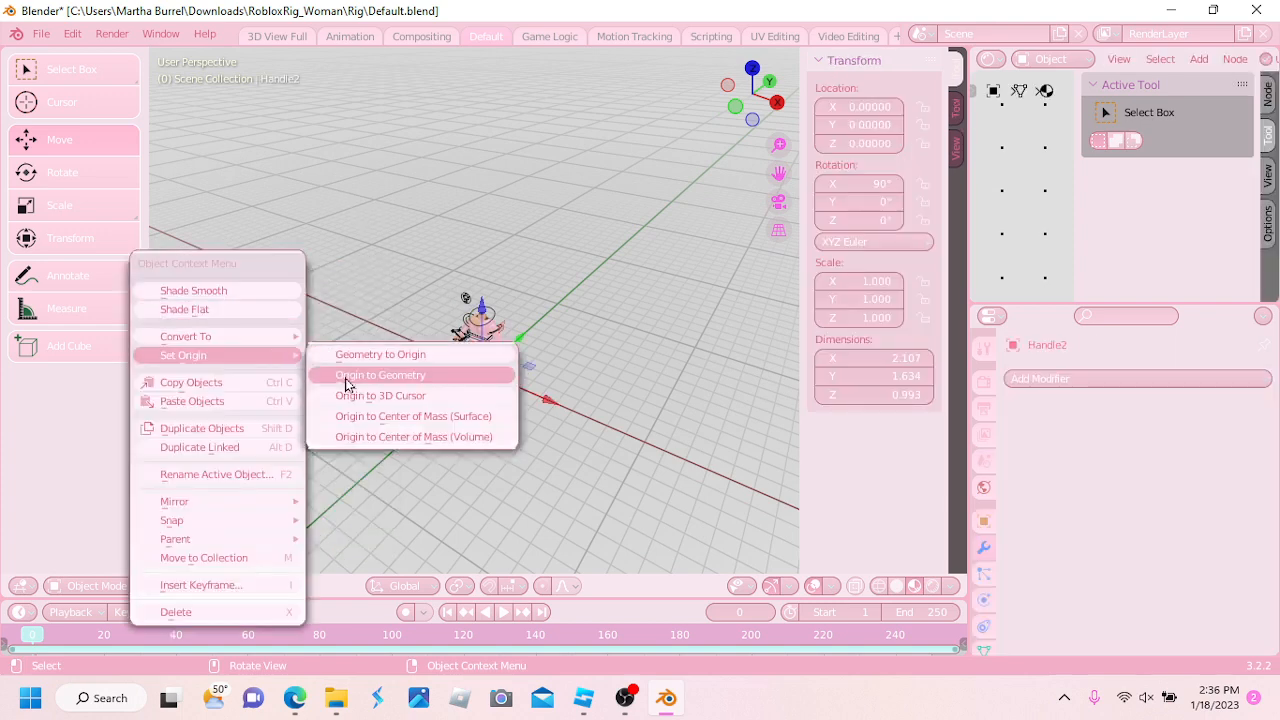
{"action": "left_click", "coordinate": [347, 385]}
{"action": "left_click_drag", "start_coordinate": [260, 331], "coordinate": [284, 339]}
{"action": "right_click", "coordinate": [284, 339]}
{"action": "mouse_move", "coordinate": [253, 343]}
{"action": "left_click", "coordinate": [398, 350]}
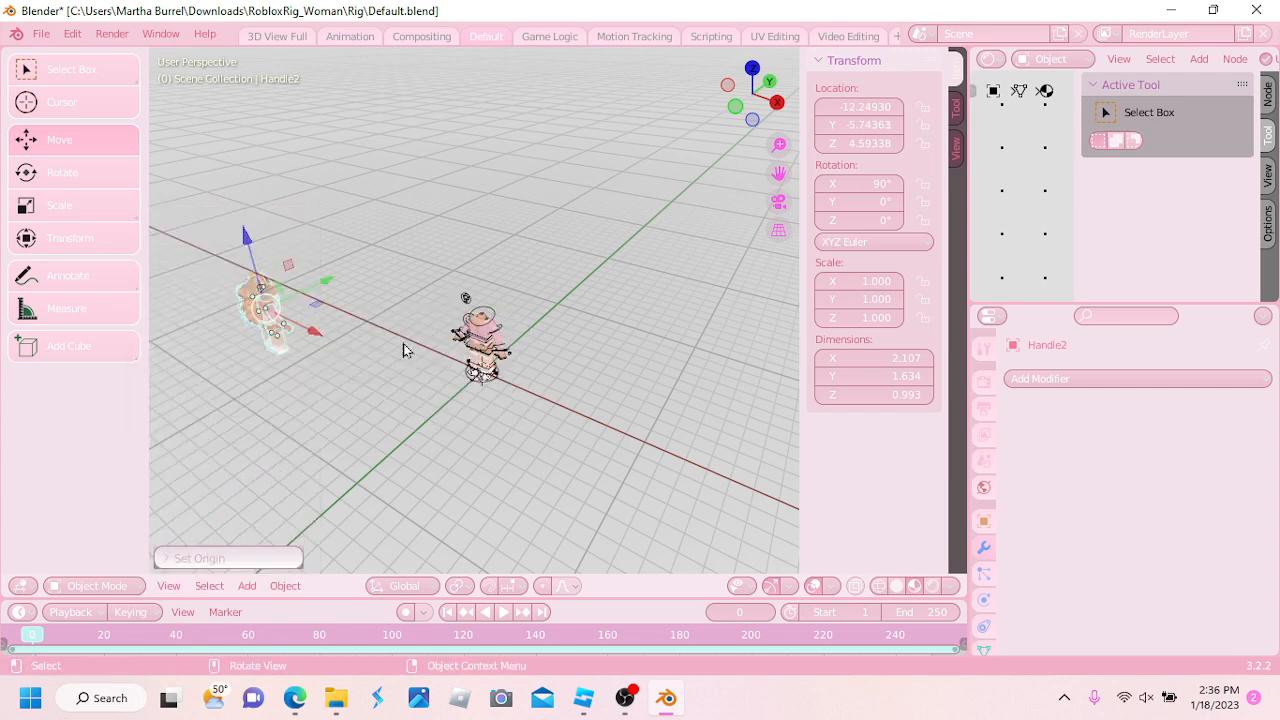
Filter the imported hair's properties by "blend" and set its material's Blend Mode to Alpha Clip
{"action": "middle_click_drag", "start_coordinate": [417, 317], "coordinate": [305, 318]}
{"action": "left_click", "coordinate": [232, 320]}
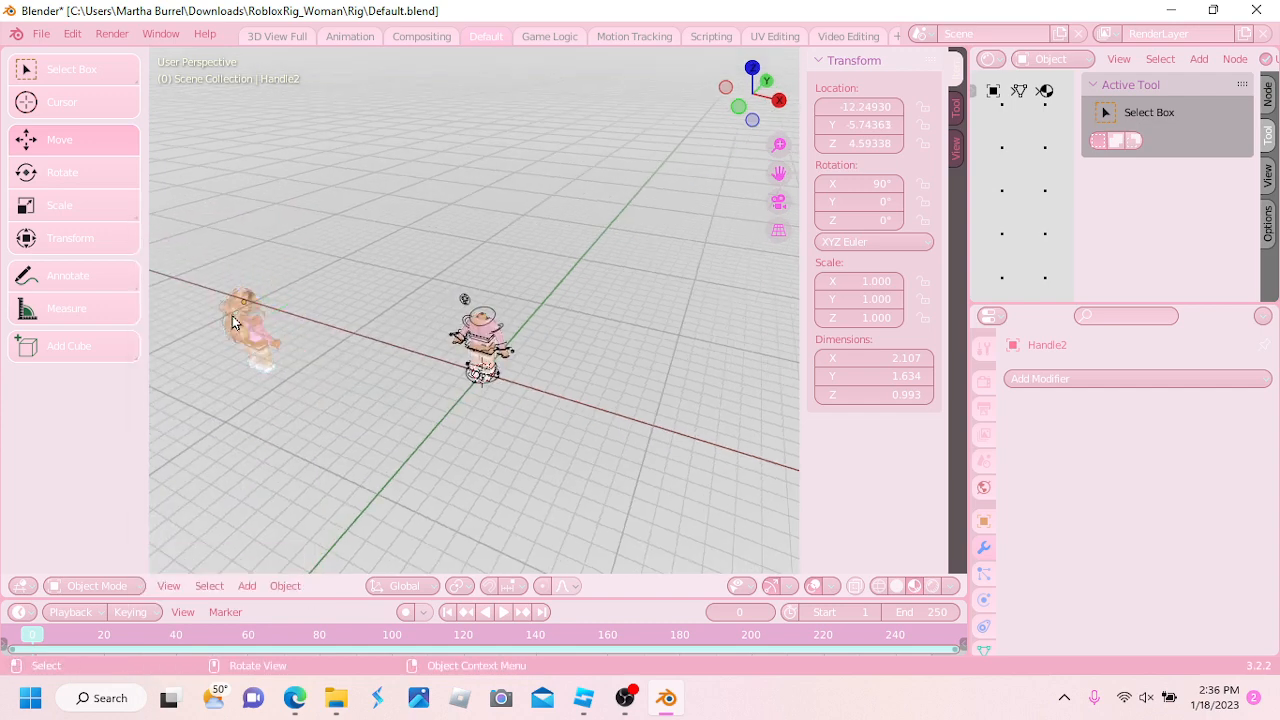
{"action": "left_click", "coordinate": [232, 320]}
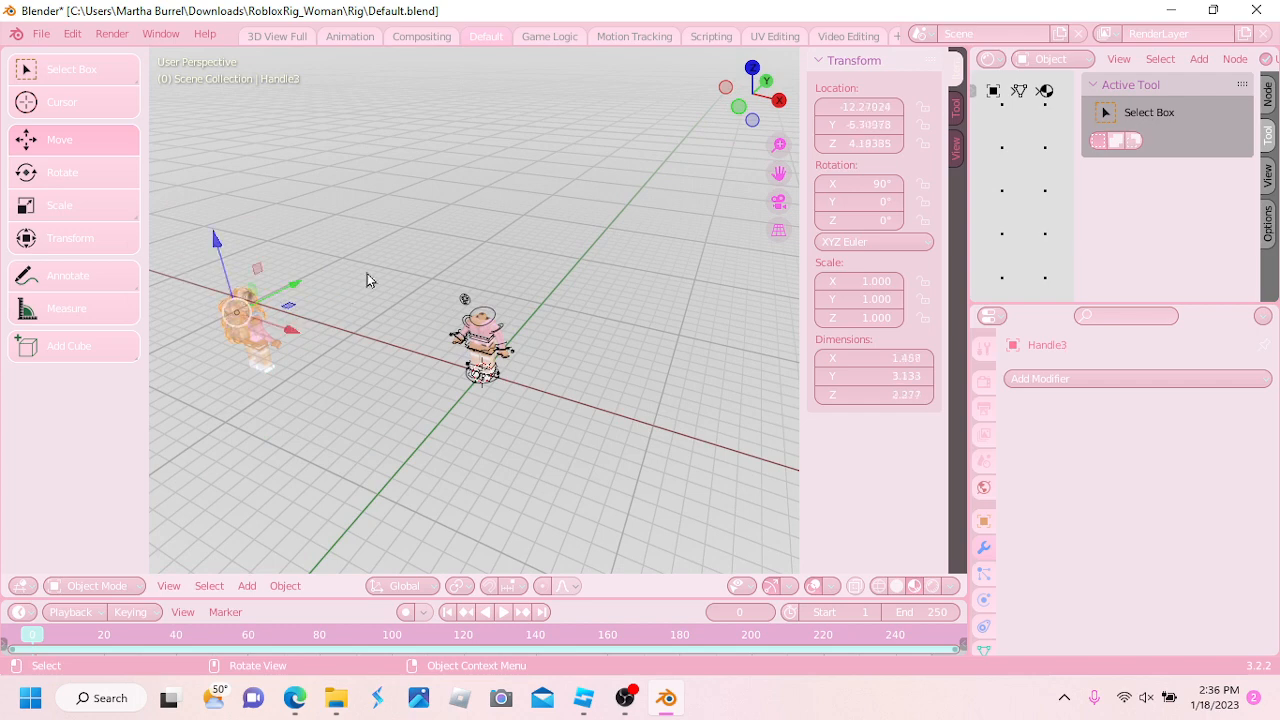
{"action": "left_click", "coordinate": [1140, 318]}
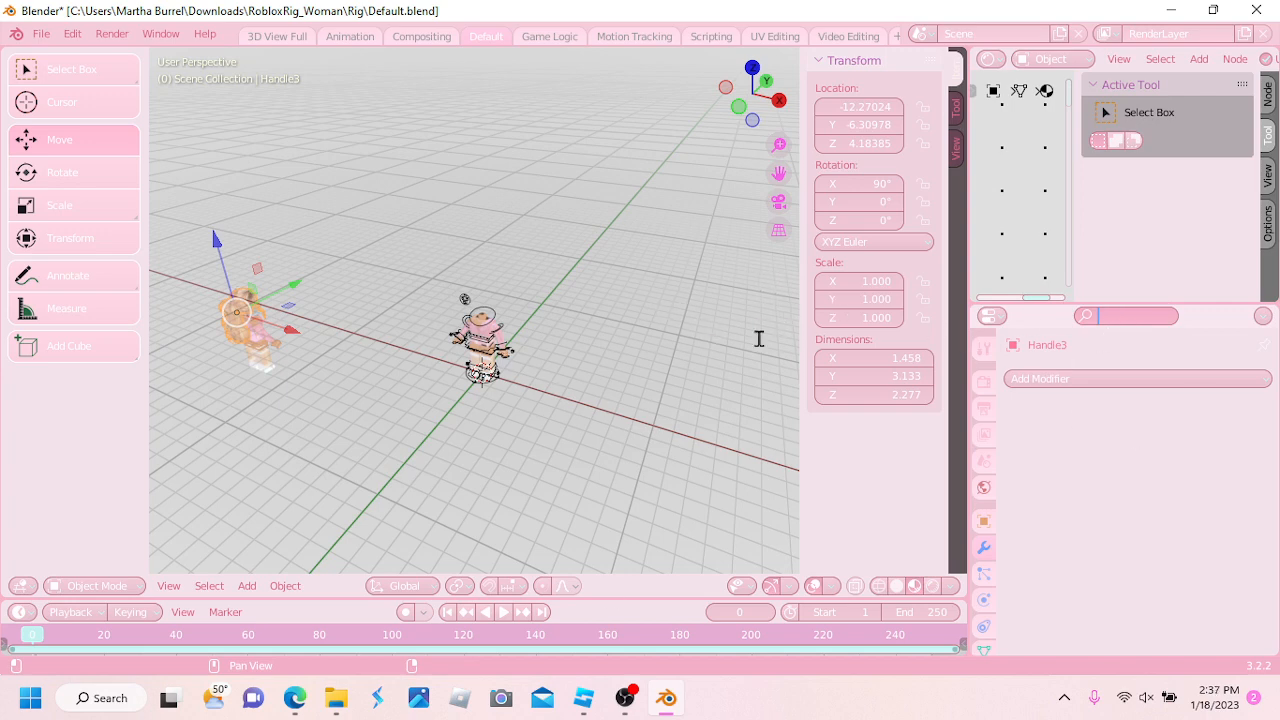
{"action": "type", "text": "blend"}
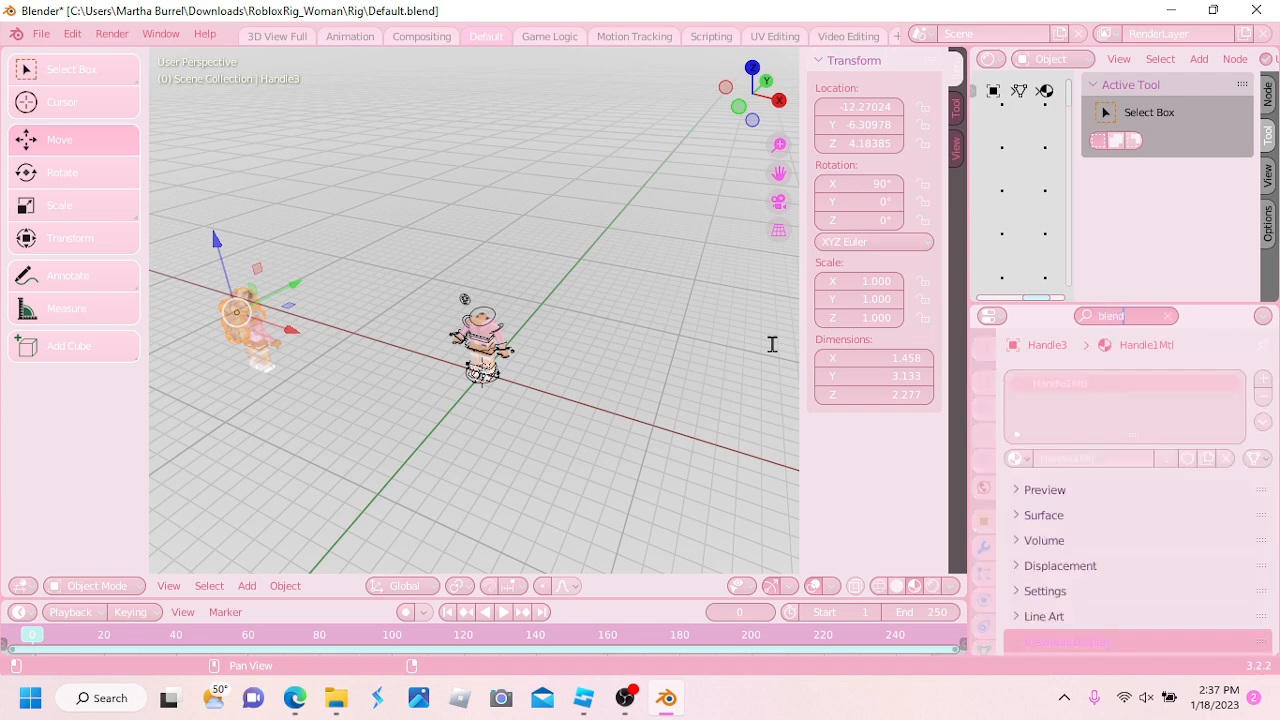
{"action": "key", "text": "Return"}
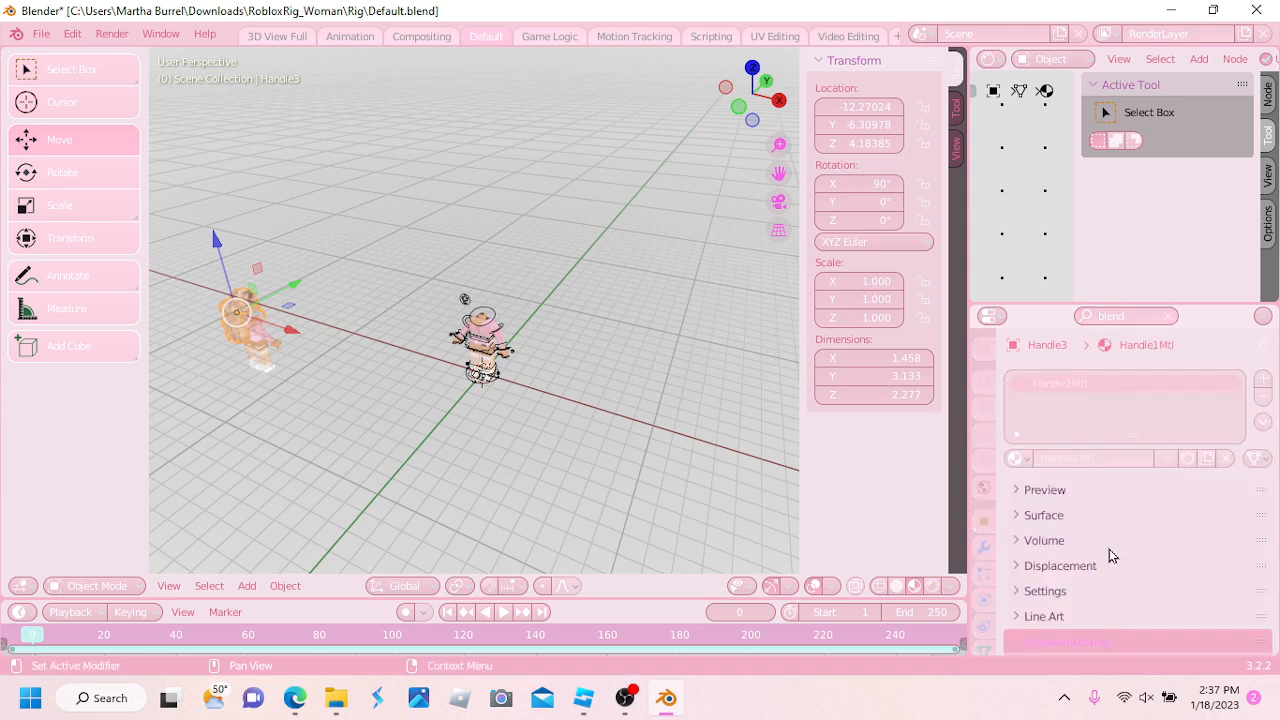
{"action": "left_click", "coordinate": [1079, 645]}
{"action": "scroll", "coordinate": [1147, 510], "scroll_direction": "down", "scroll_amount": 7}
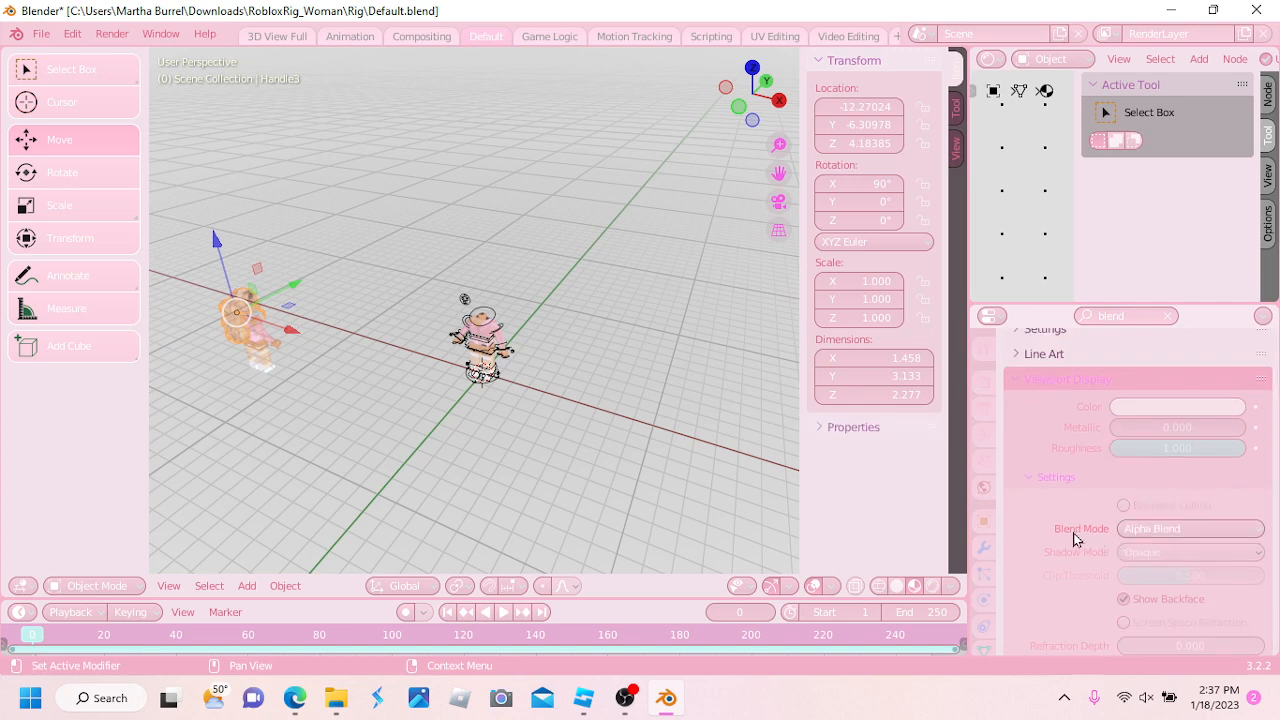
{"action": "left_click", "coordinate": [1207, 534]}
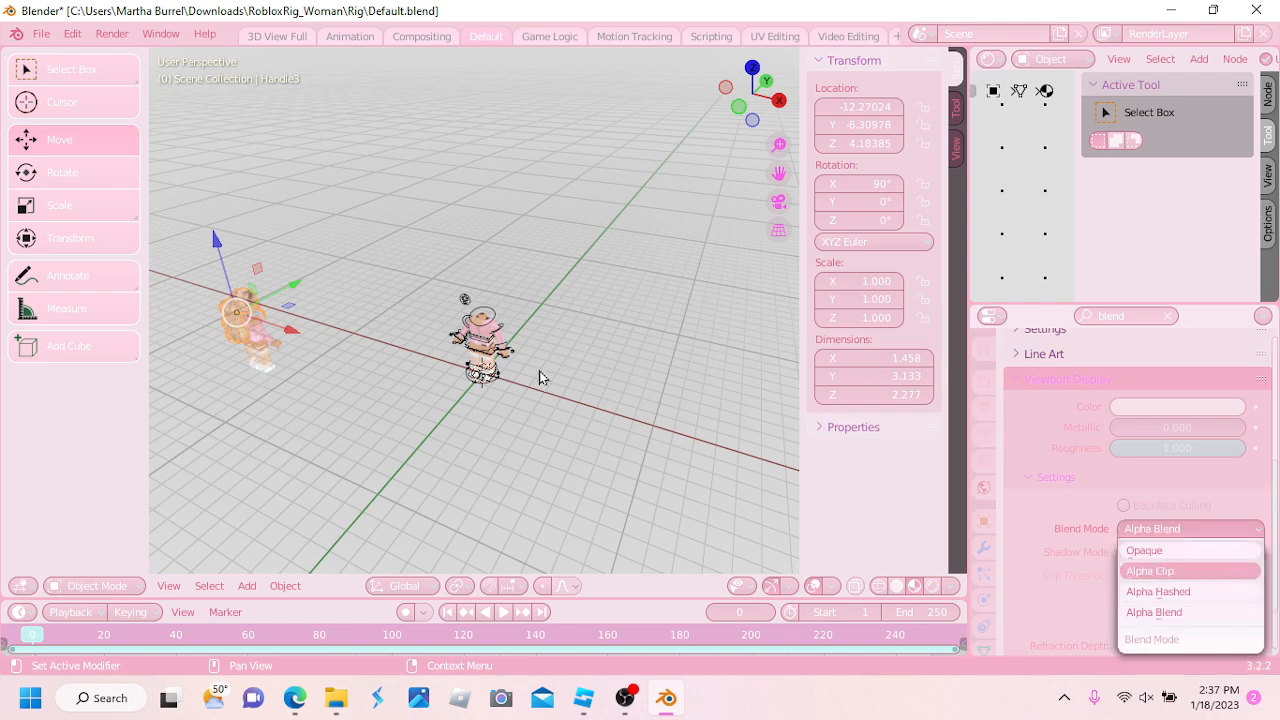
{"action": "key", "text": "Return"}
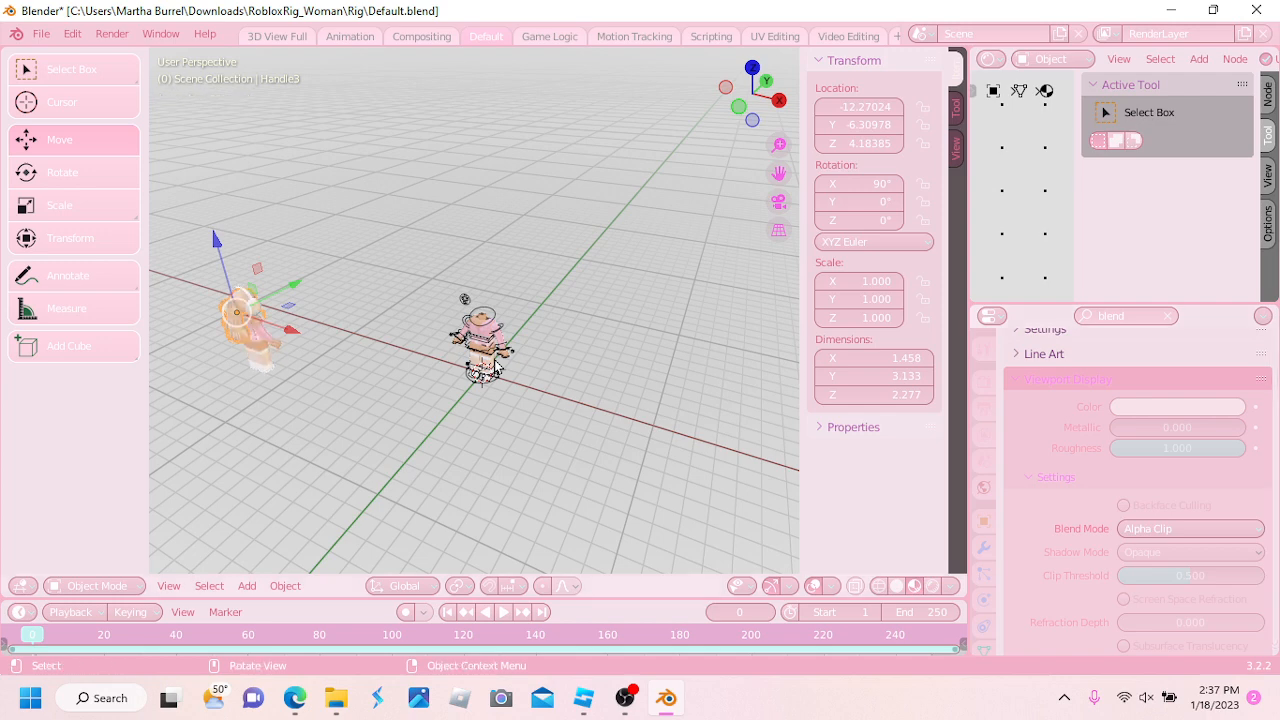
Delete both legs of the imported character
{"action": "middle_click_drag", "start_coordinate": [495, 365], "coordinate": [645, 412]}
{"action": "middle_click_drag", "start_coordinate": [626, 486], "coordinate": [397, 292]}
{"action": "left_click", "coordinate": [322, 305]}
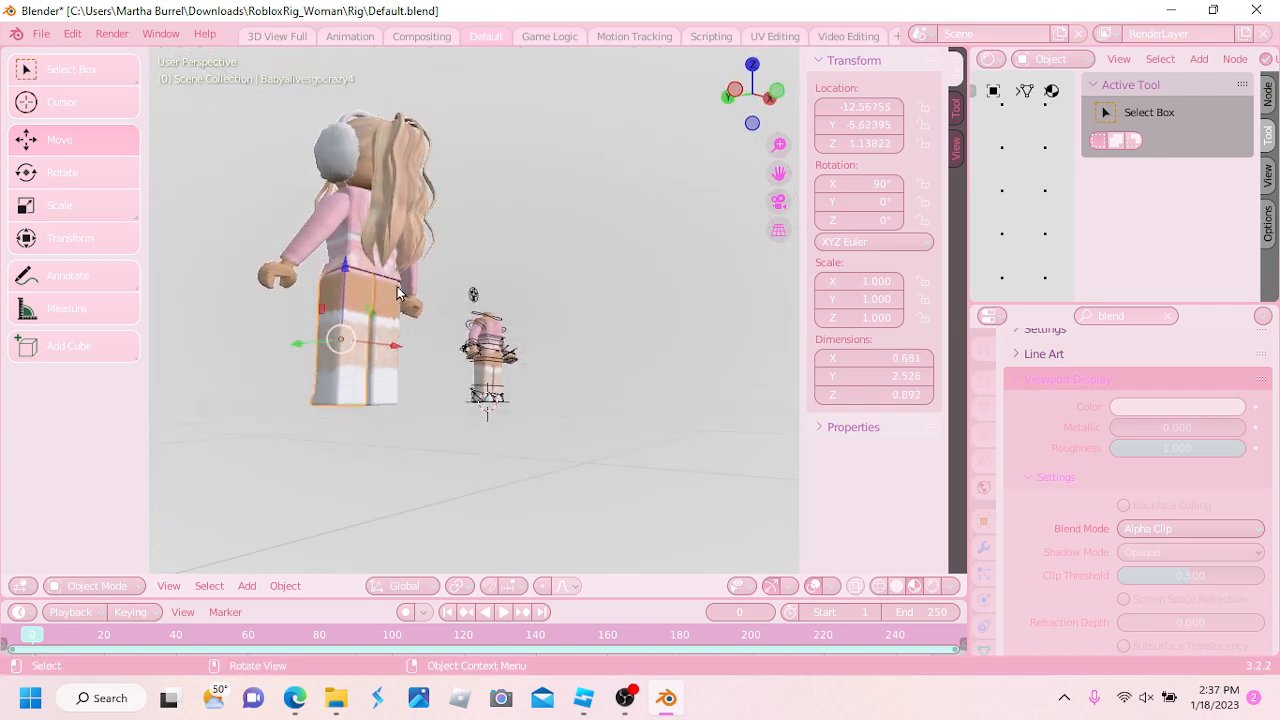
{"action": "key", "text": "x"}
{"action": "left_click", "coordinate": [390, 289]}
{"action": "key", "text": "x"}
{"action": "left_click", "coordinate": [320, 290]}
{"action": "left_click", "coordinate": [392, 317]}
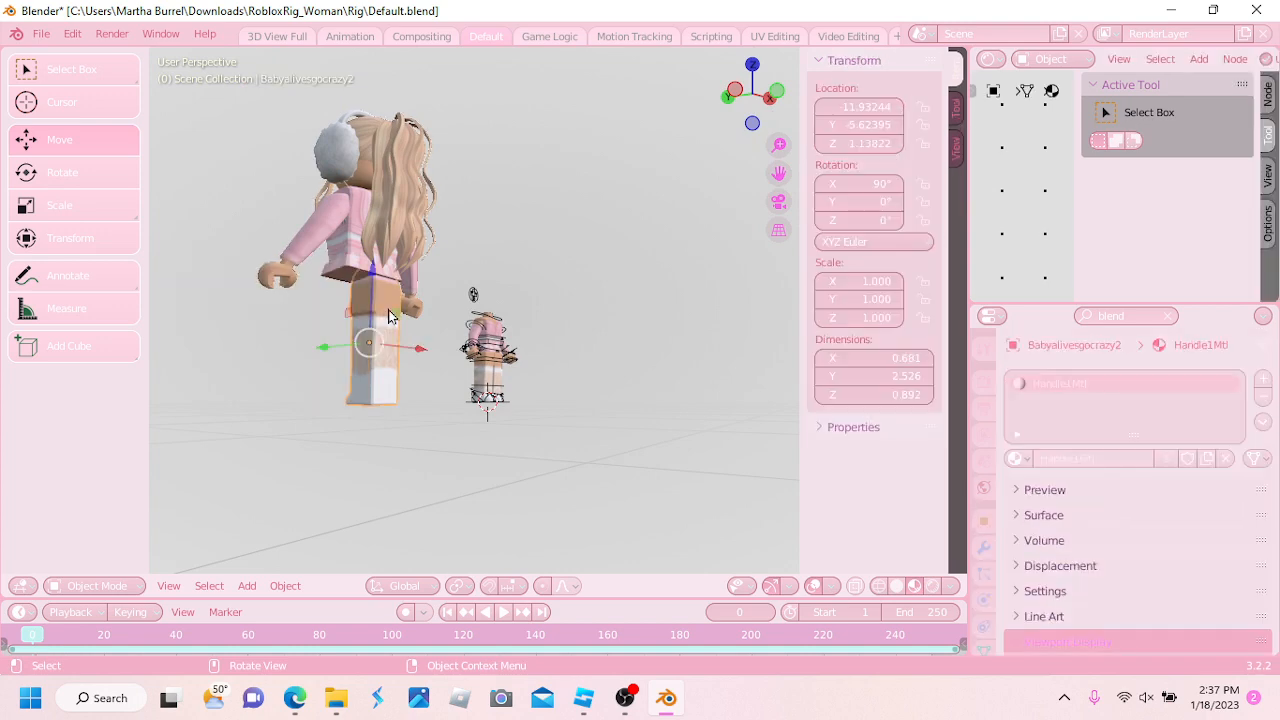
{"action": "key", "text": "x"}
{"action": "left_click", "coordinate": [392, 312]}
Delete the imported character's torso and both arms, keeping only the head with its hair and earmuffs
{"action": "left_click", "coordinate": [305, 236]}
{"action": "key", "text": "x"}
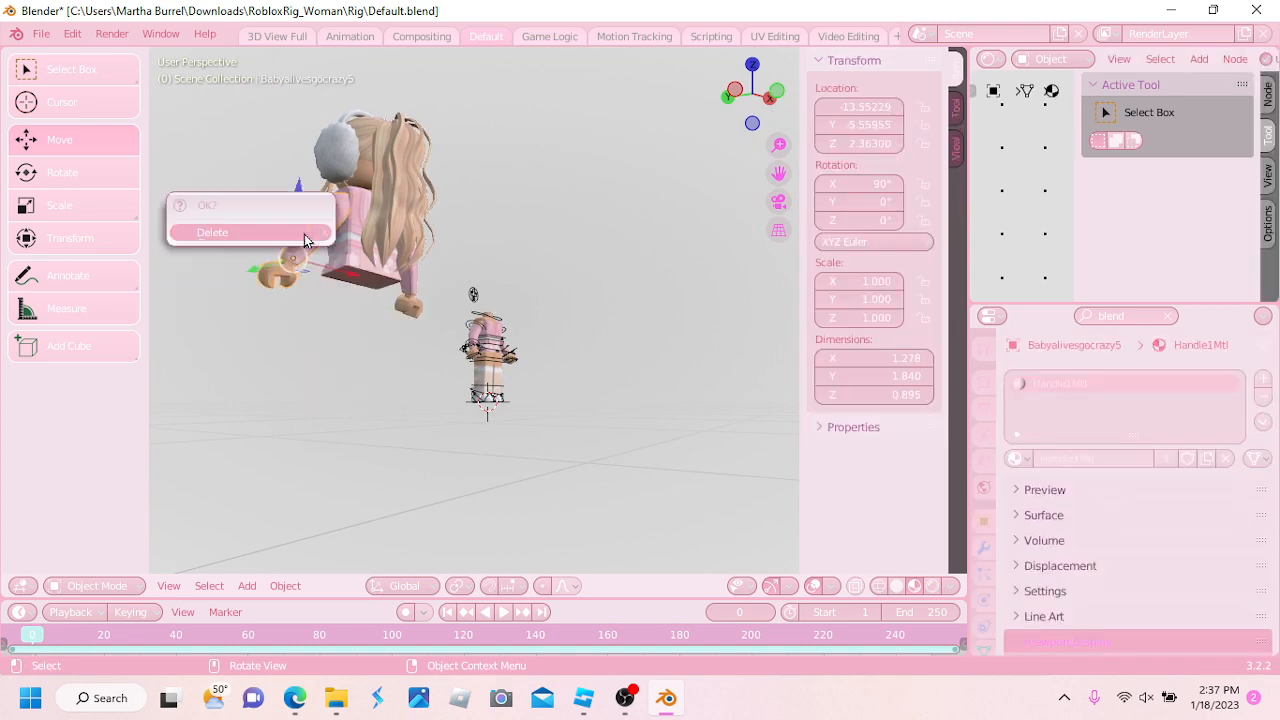
{"action": "left_click", "coordinate": [306, 236]}
{"action": "left_click", "coordinate": [353, 260]}
{"action": "key", "text": "x"}
{"action": "left_click", "coordinate": [353, 259]}
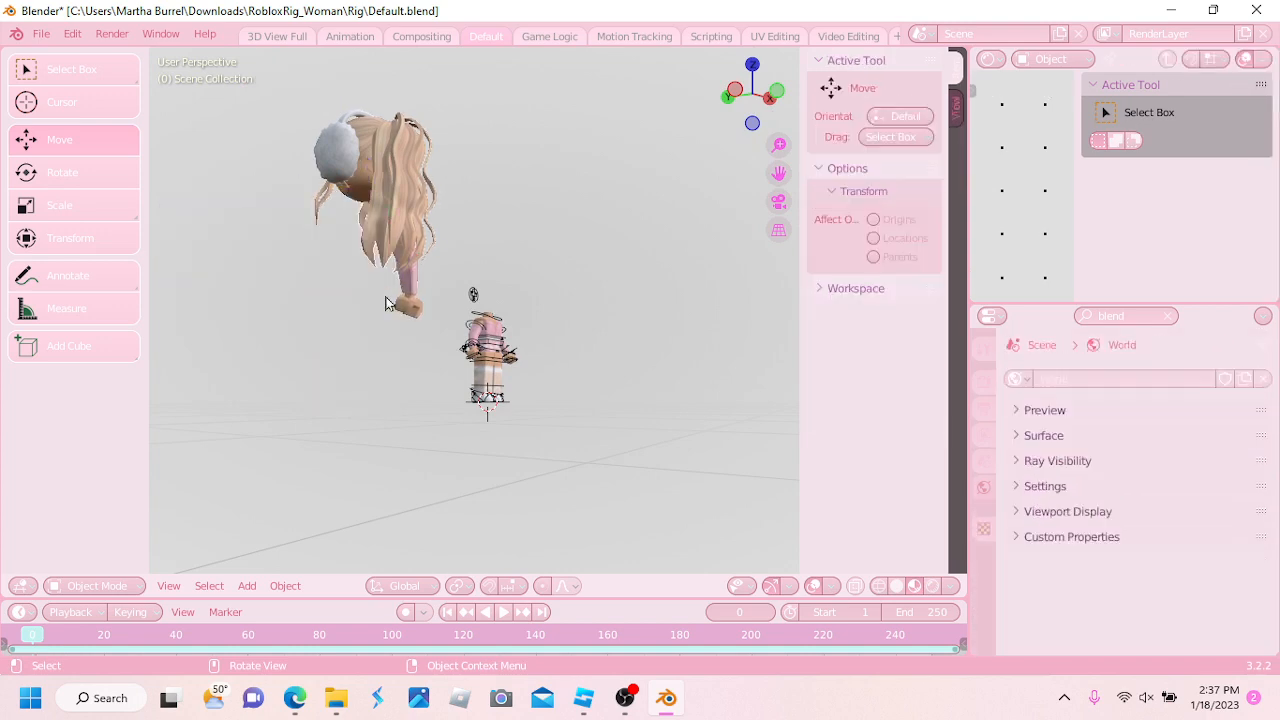
{"action": "left_click", "coordinate": [405, 305]}
{"action": "middle_click_drag", "start_coordinate": [480, 302], "coordinate": [440, 340]}
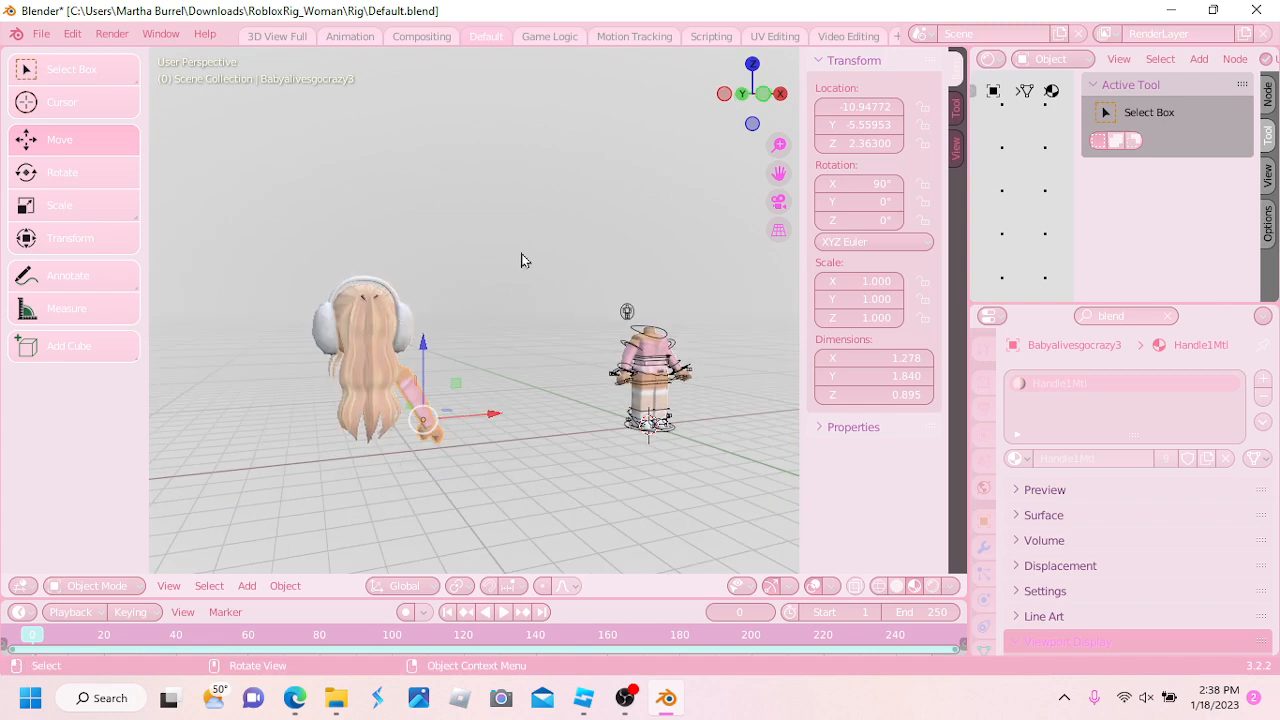
{"action": "key", "text": "x"}
{"action": "key", "text": "Return"}
Select the imported hair, earmuffs and head together, with the head active, and join them into one object
{"action": "middle_click_drag", "start_coordinate": [484, 313], "coordinate": [646, 403]}
{"action": "scroll", "coordinate": [646, 403], "scroll_direction": "up", "scroll_amount": 5}
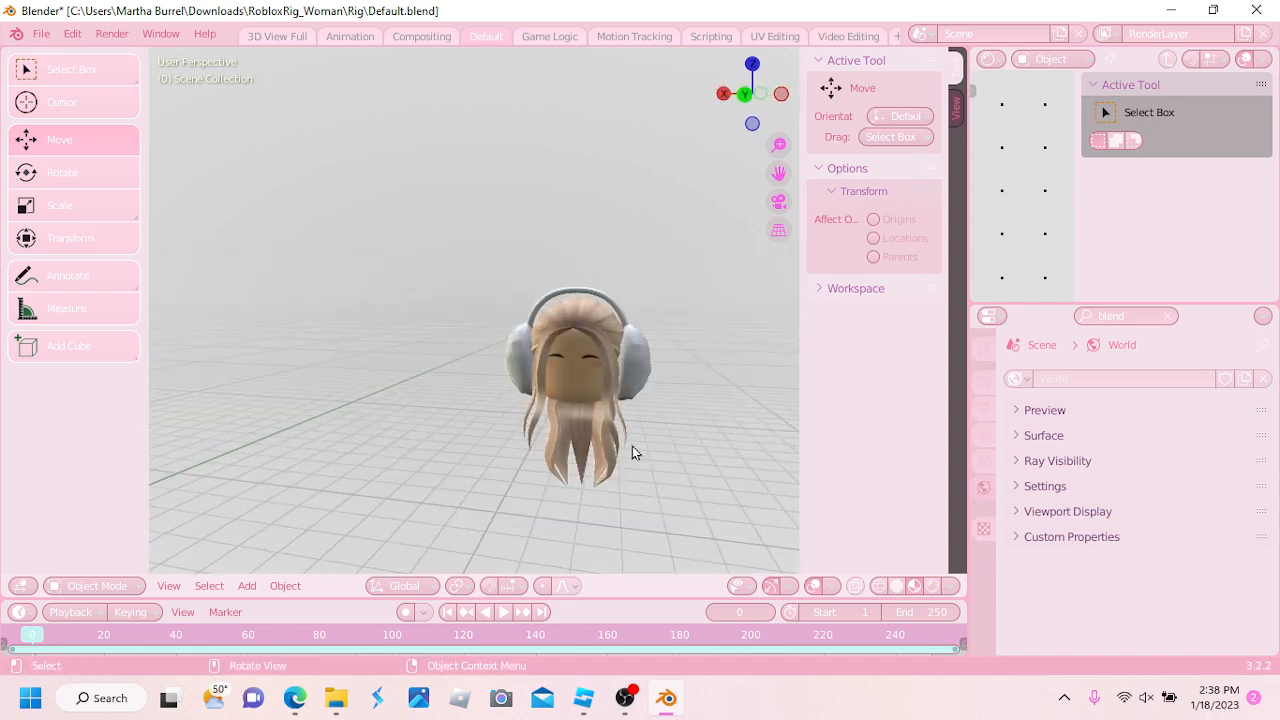
{"action": "middle_click_drag", "start_coordinate": [632, 446], "coordinate": [659, 368]}
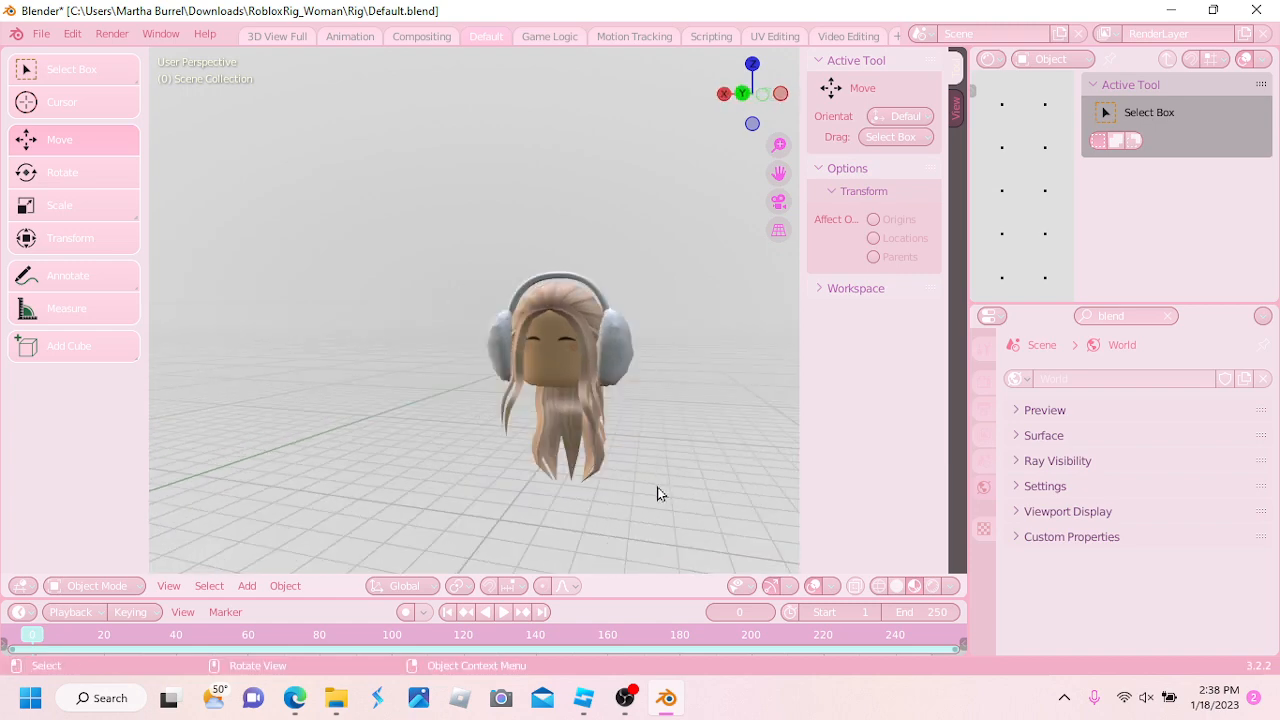
{"action": "left_click", "coordinate": [565, 443]}
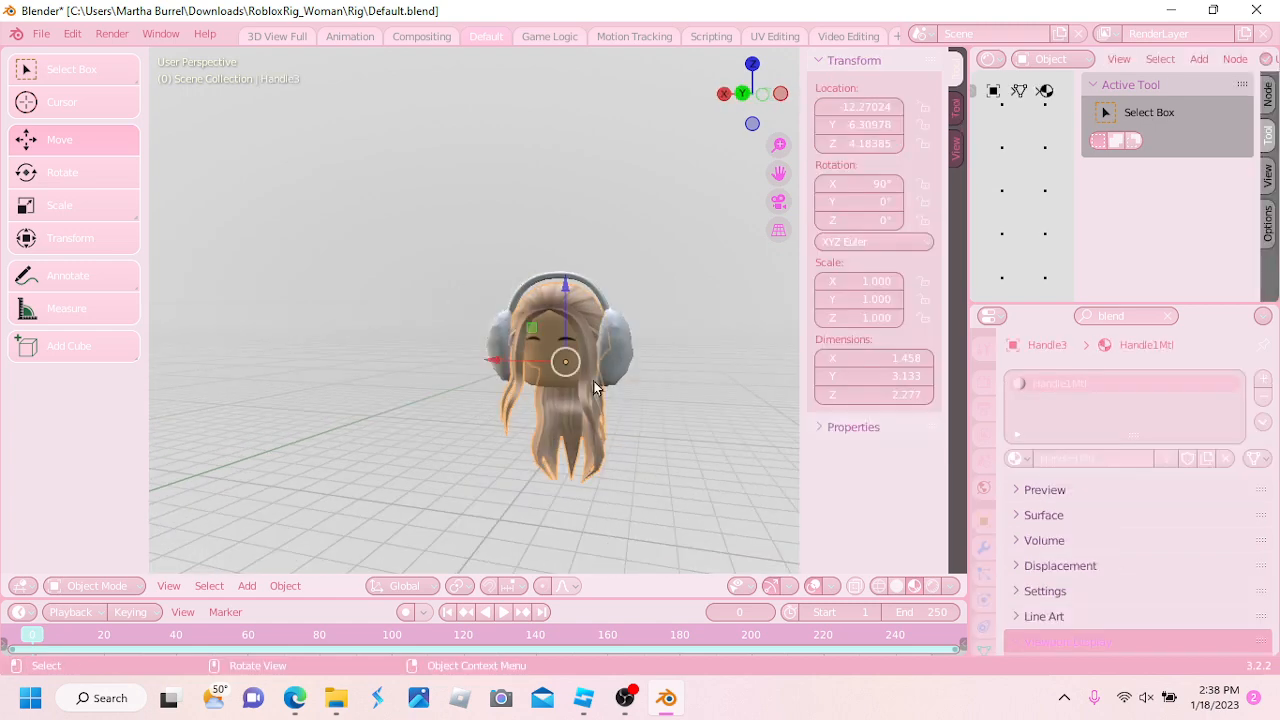
{"action": "scroll", "coordinate": [591, 378], "scroll_direction": "up", "scroll_amount": 3}
{"action": "scroll", "coordinate": [594, 388], "scroll_direction": "up", "scroll_amount": 2}
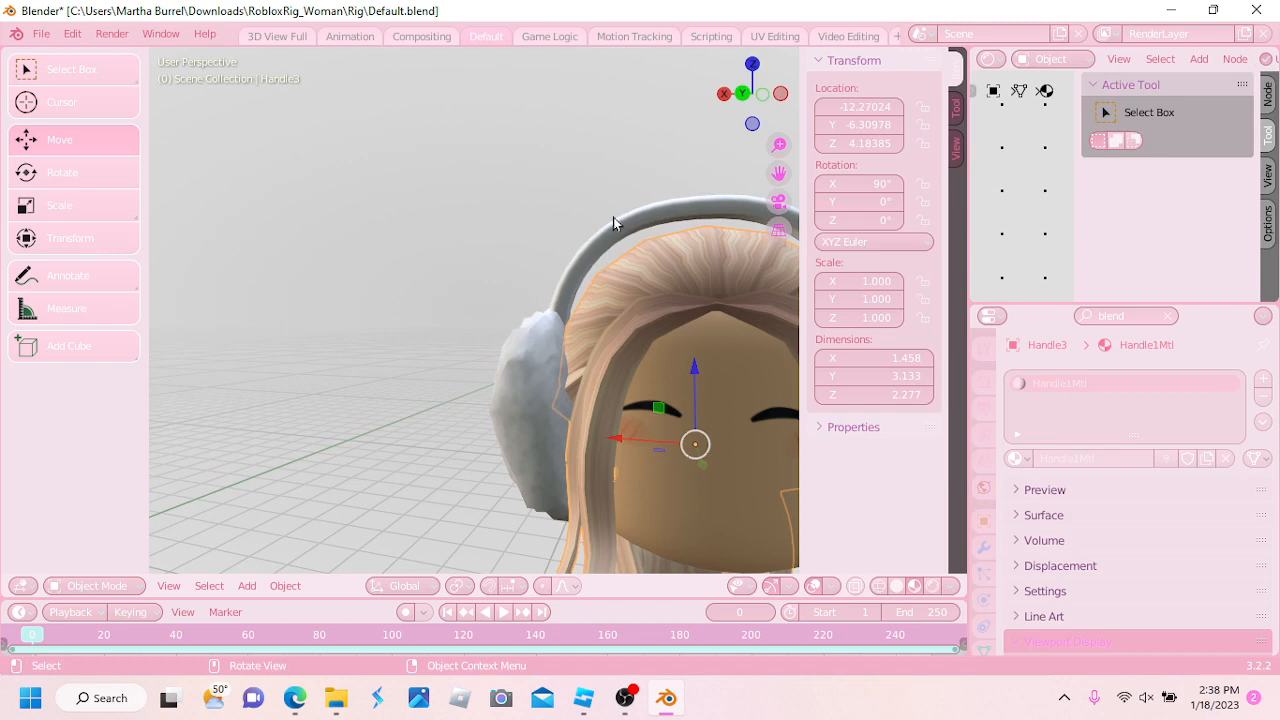
{"action": "left_click", "coordinate": [518, 350], "text": "shift"}
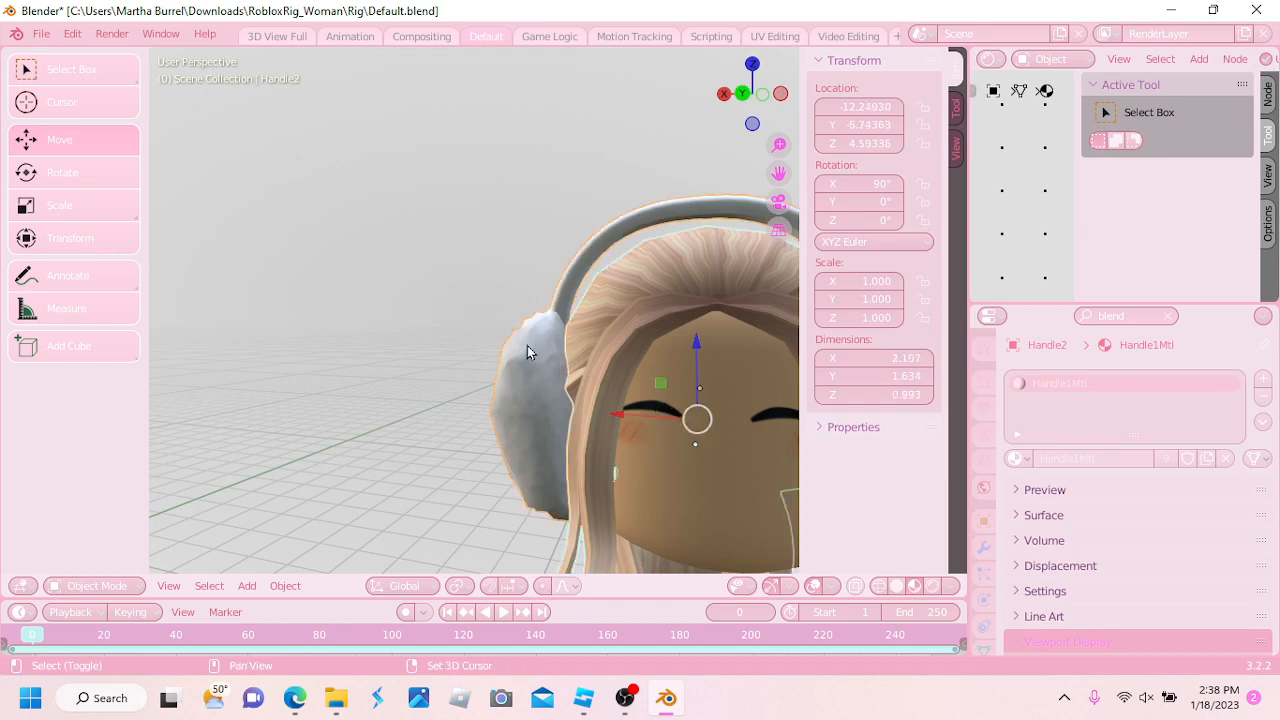
{"action": "scroll", "coordinate": [527, 350], "scroll_direction": "down", "scroll_amount": 2}
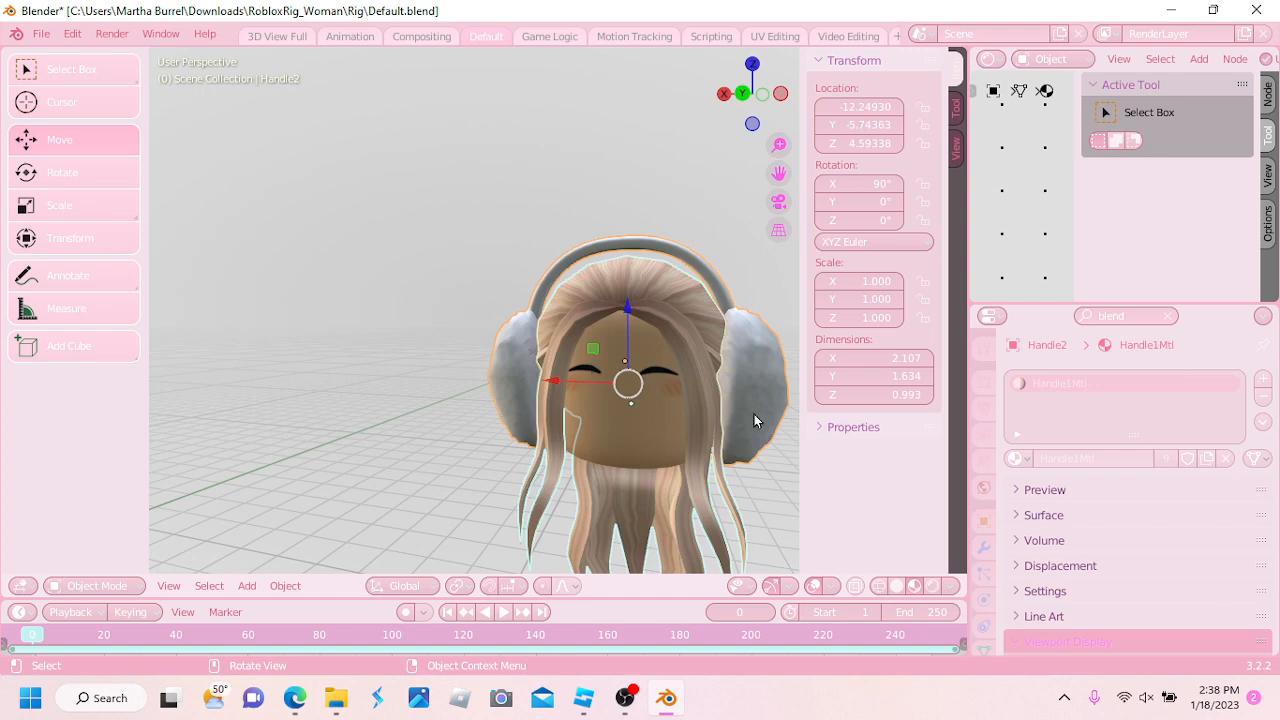
{"action": "left_click", "coordinate": [663, 425], "text": "shift"}
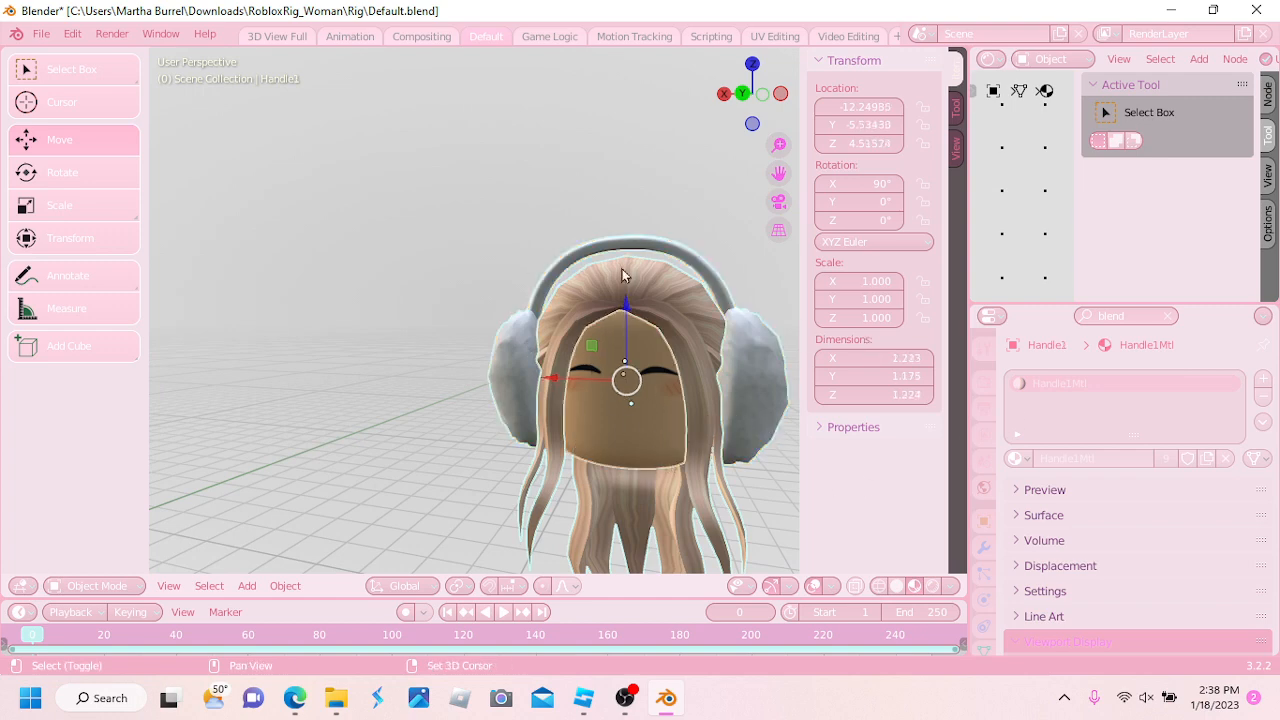
{"action": "middle_click_drag", "start_coordinate": [415, 287], "coordinate": [547, 391]}
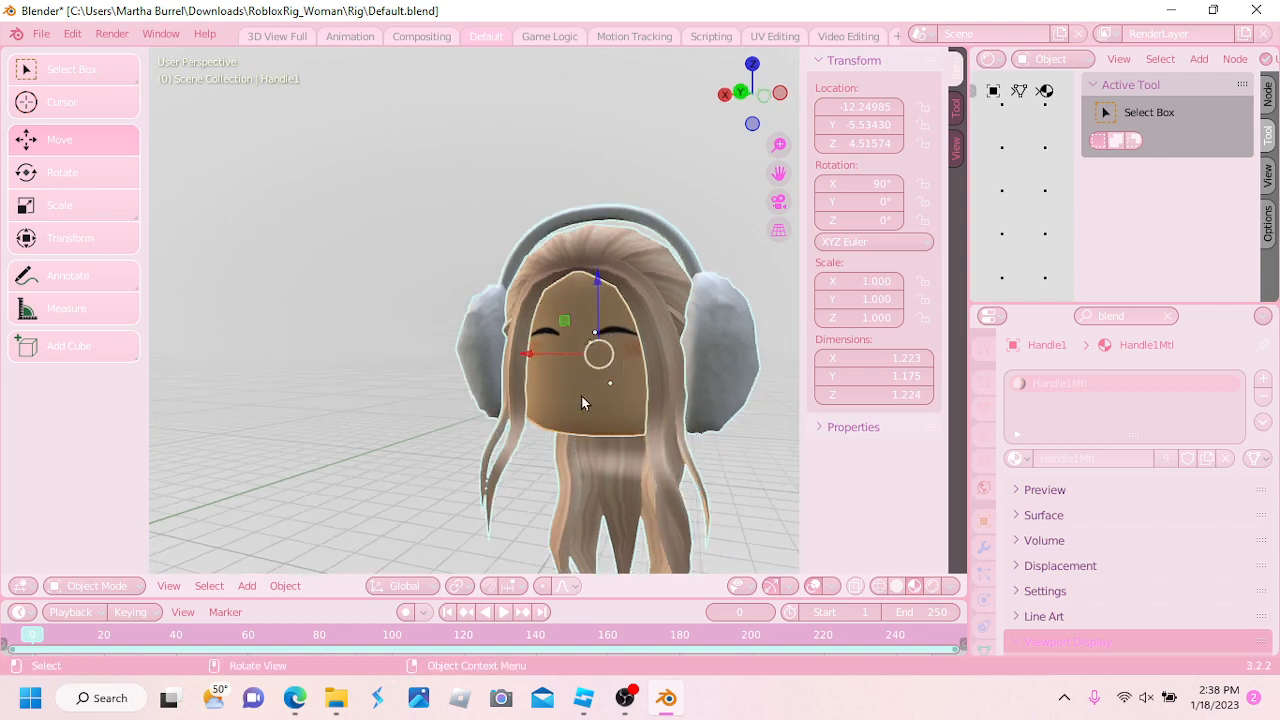
{"action": "scroll", "coordinate": [588, 428], "scroll_direction": "down", "scroll_amount": 5}
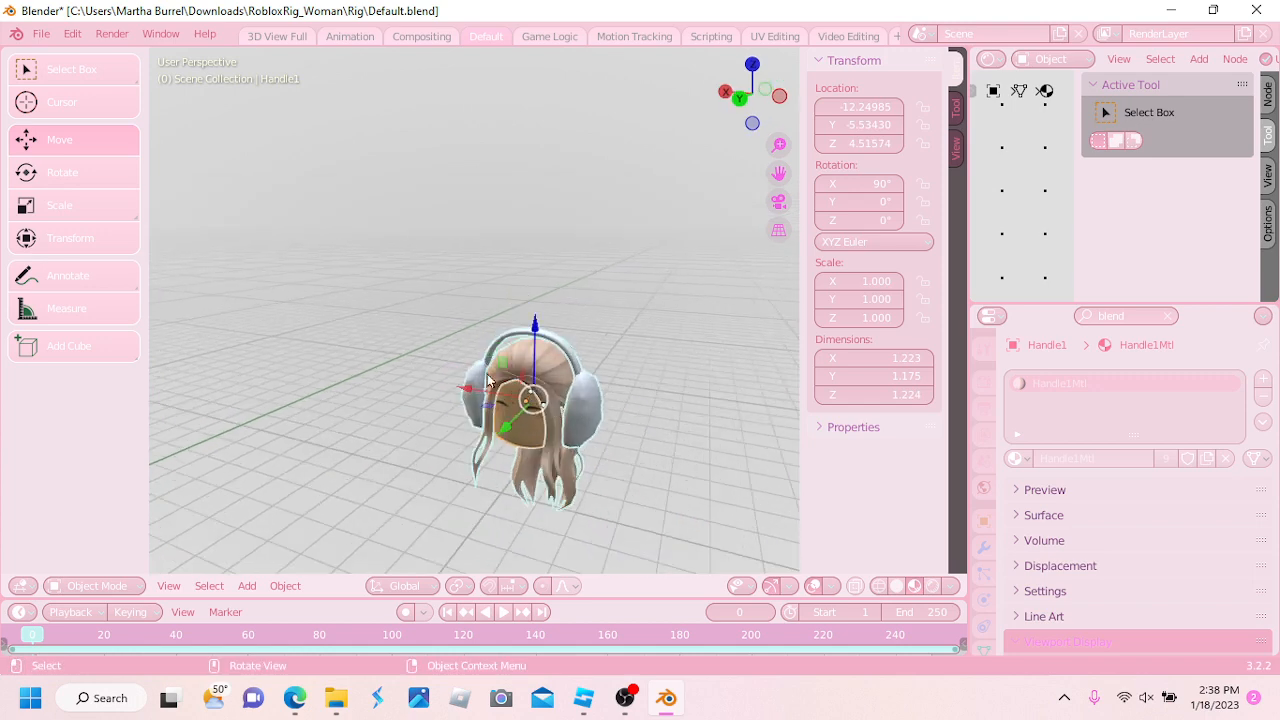
{"action": "right_click", "coordinate": [587, 279]}
{"action": "key", "text": "Escape"}
{"action": "right_click", "coordinate": [541, 384]}
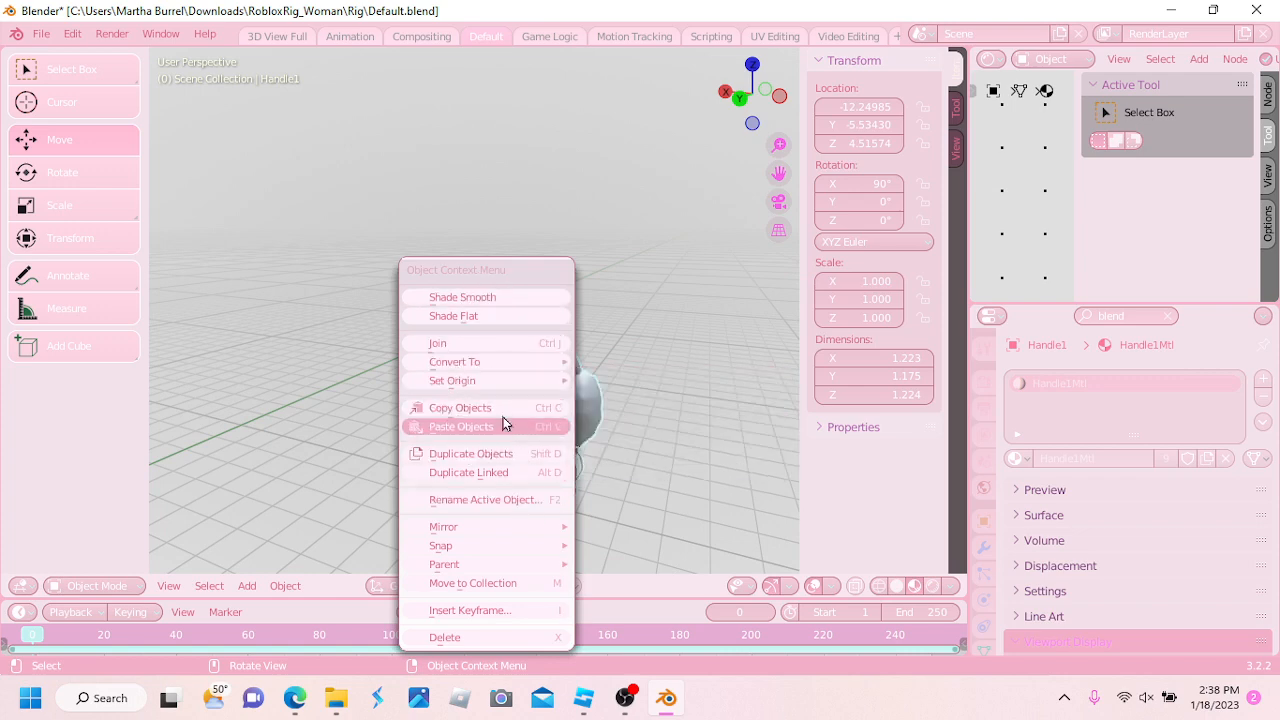
{"action": "left_click", "coordinate": [493, 344]}
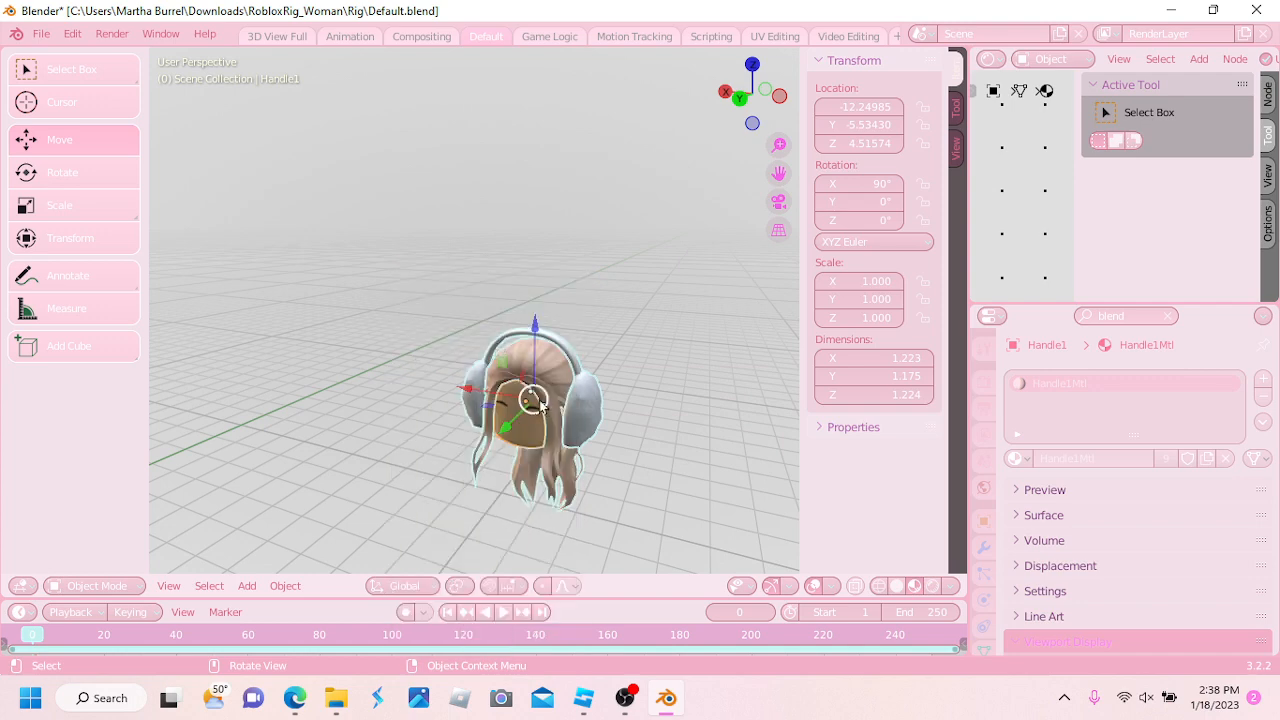
{"action": "right_click", "coordinate": [493, 347]}
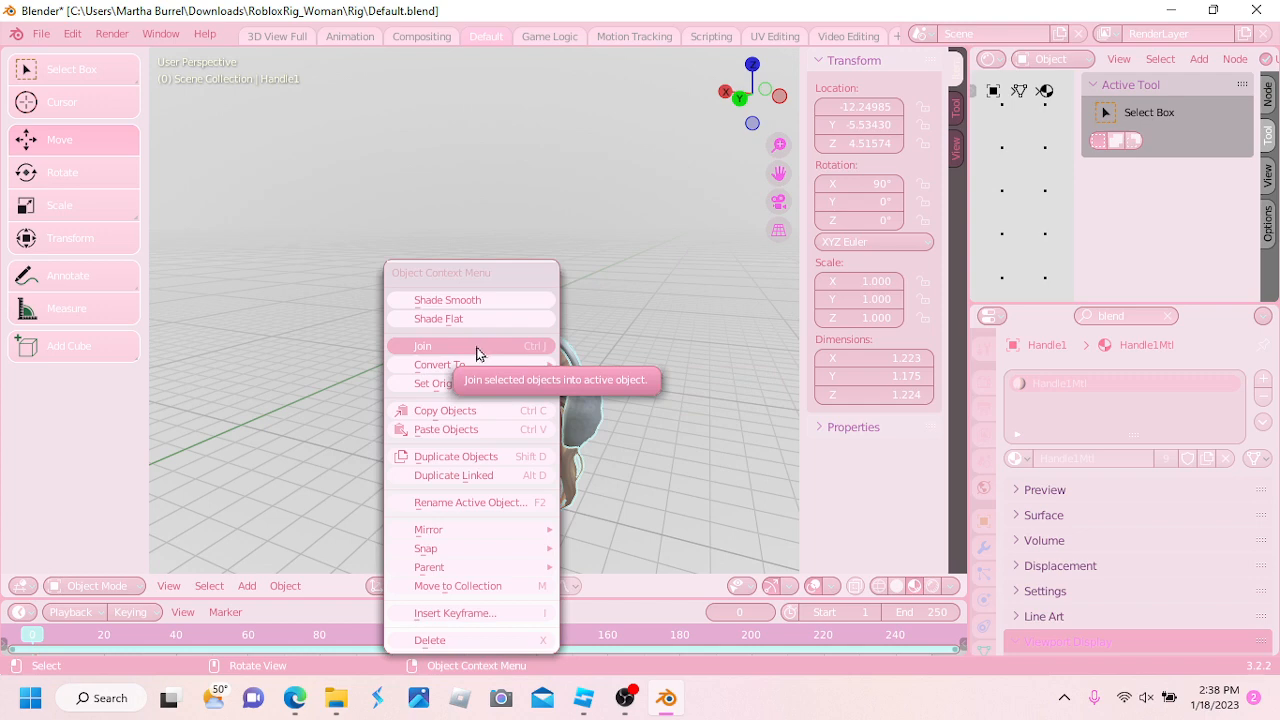
{"action": "mouse_move", "coordinate": [458, 368]}
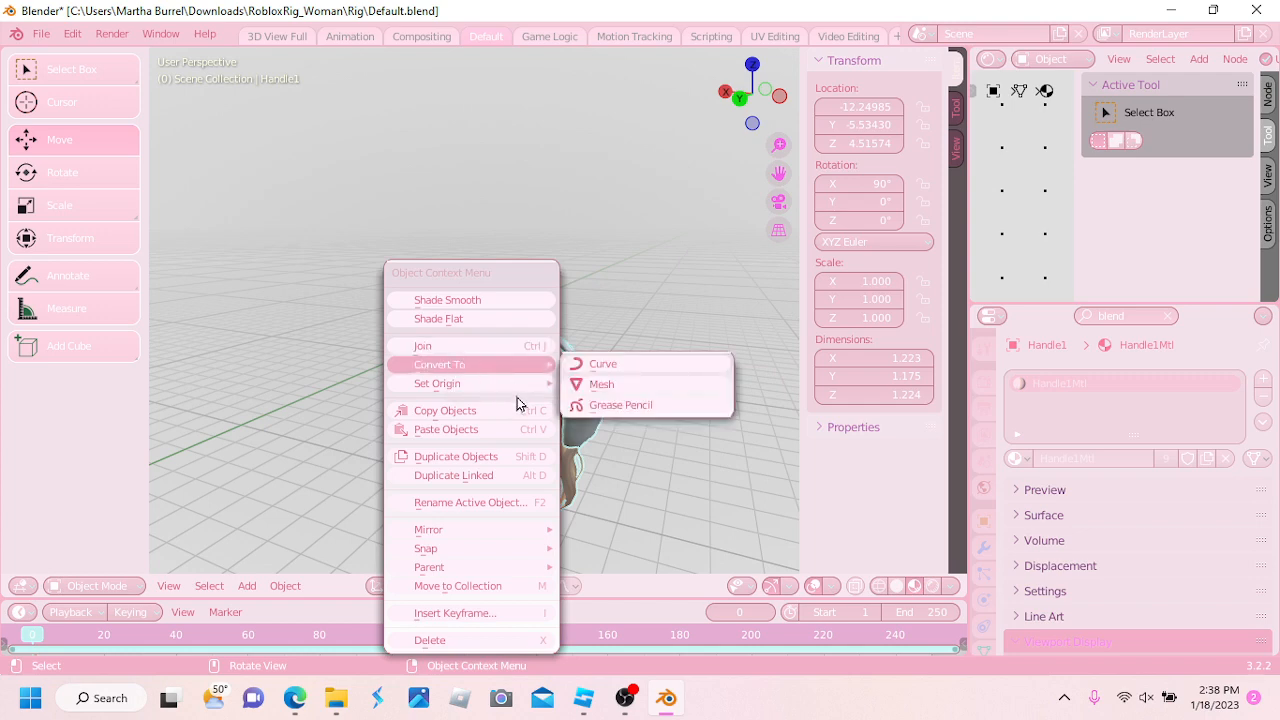
{"action": "left_click", "coordinate": [501, 347]}
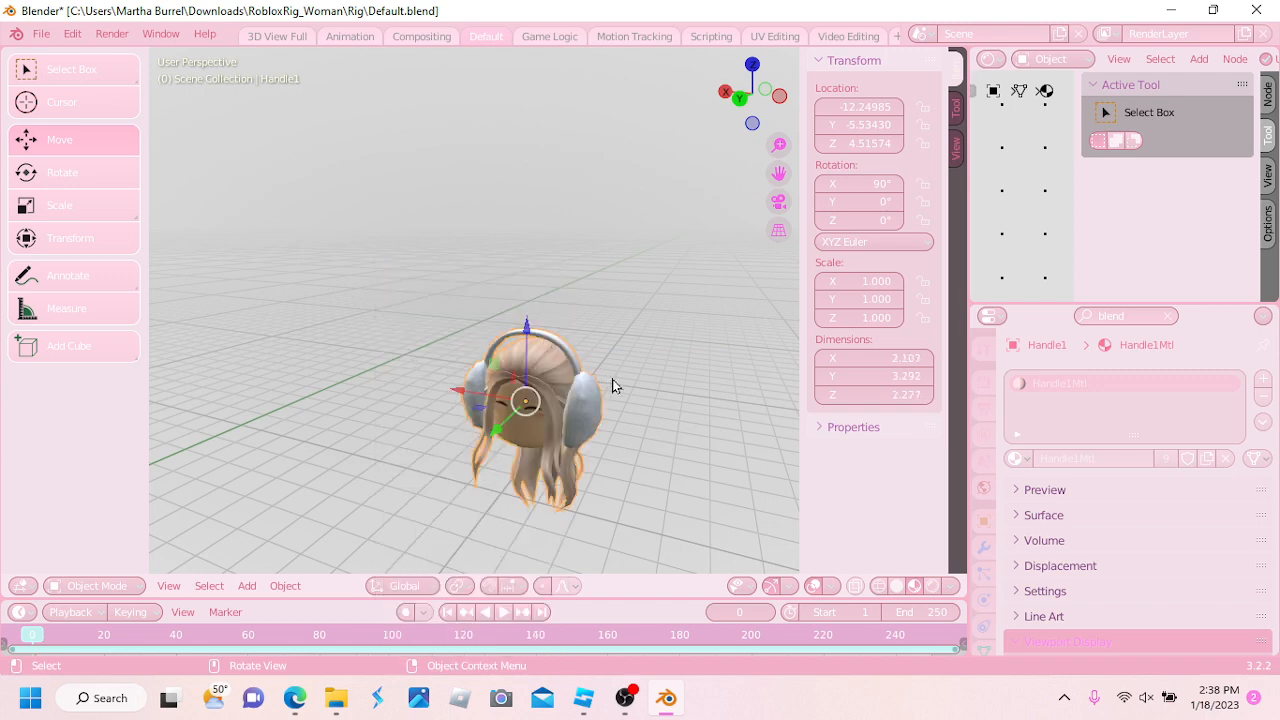
Move the joined head along the X axis towards the rig, to an X location of about -2.85
{"action": "scroll", "coordinate": [624, 385], "scroll_direction": "down", "scroll_amount": 5}
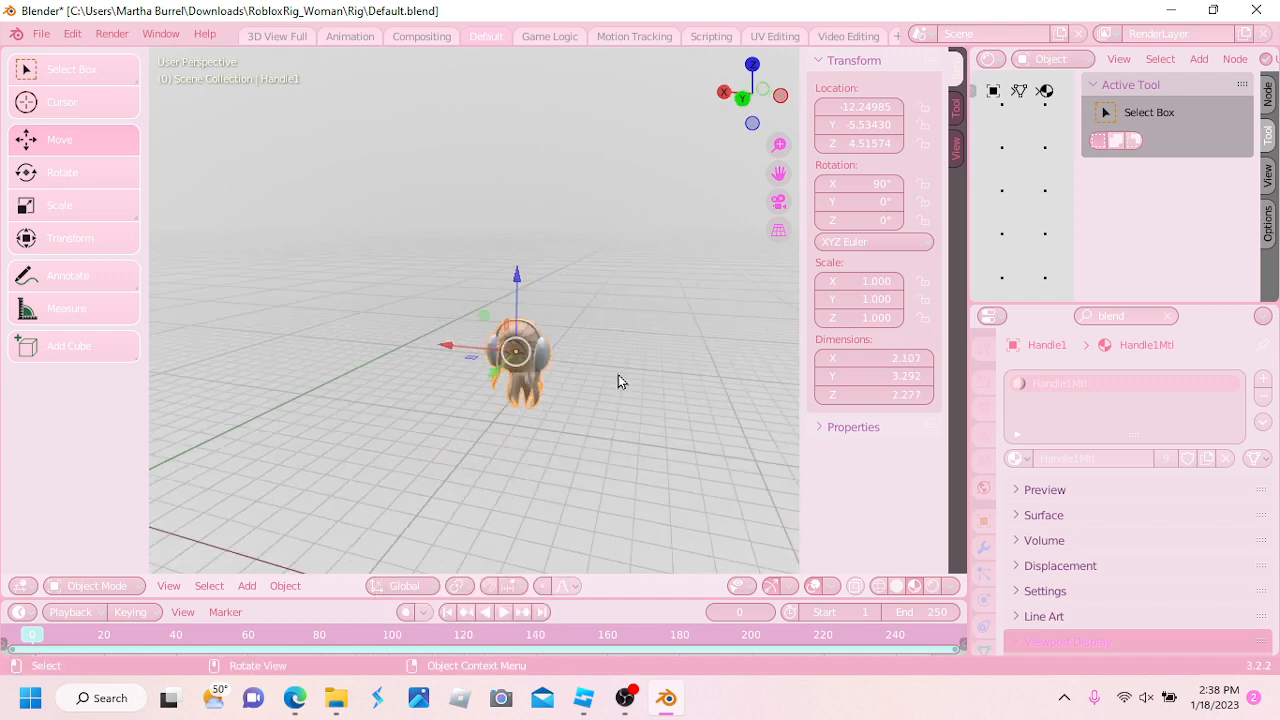
{"action": "middle_click_drag", "start_coordinate": [500, 350], "coordinate": [457, 340]}
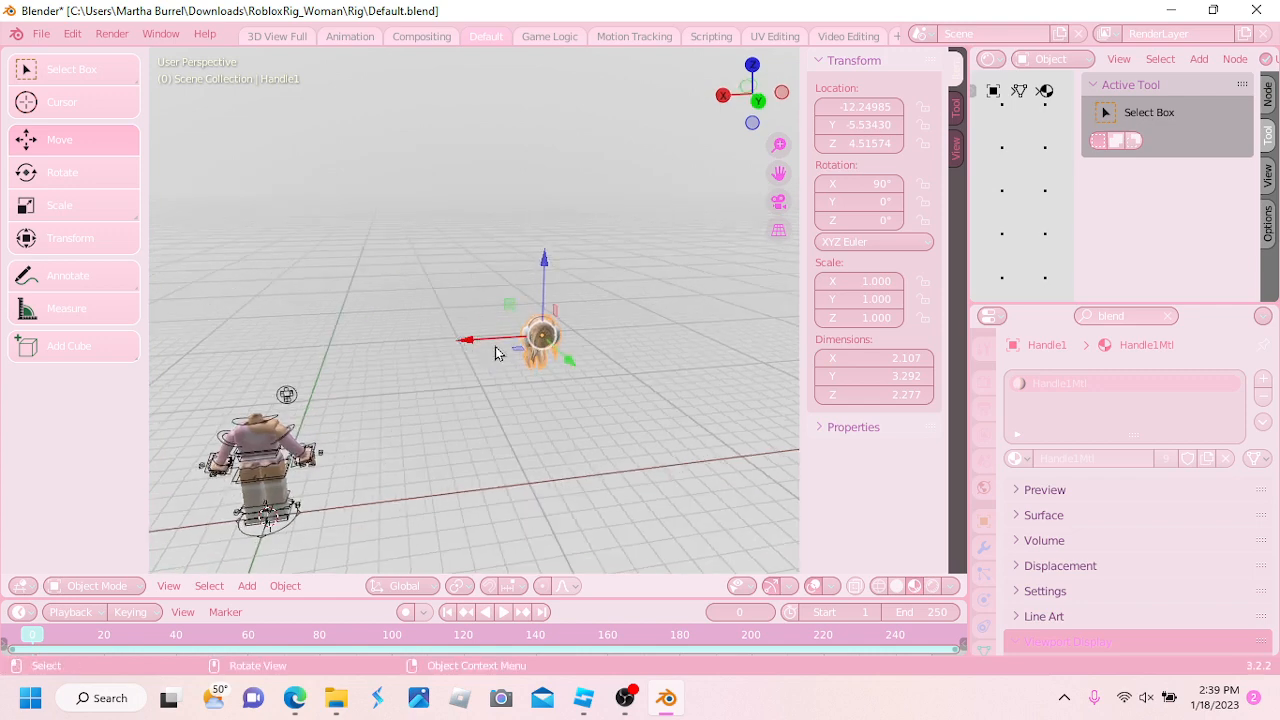
{"action": "left_click_drag", "start_coordinate": [482, 339], "coordinate": [338, 330]}
{"action": "scroll", "coordinate": [334, 264], "scroll_direction": "up", "scroll_amount": 3}
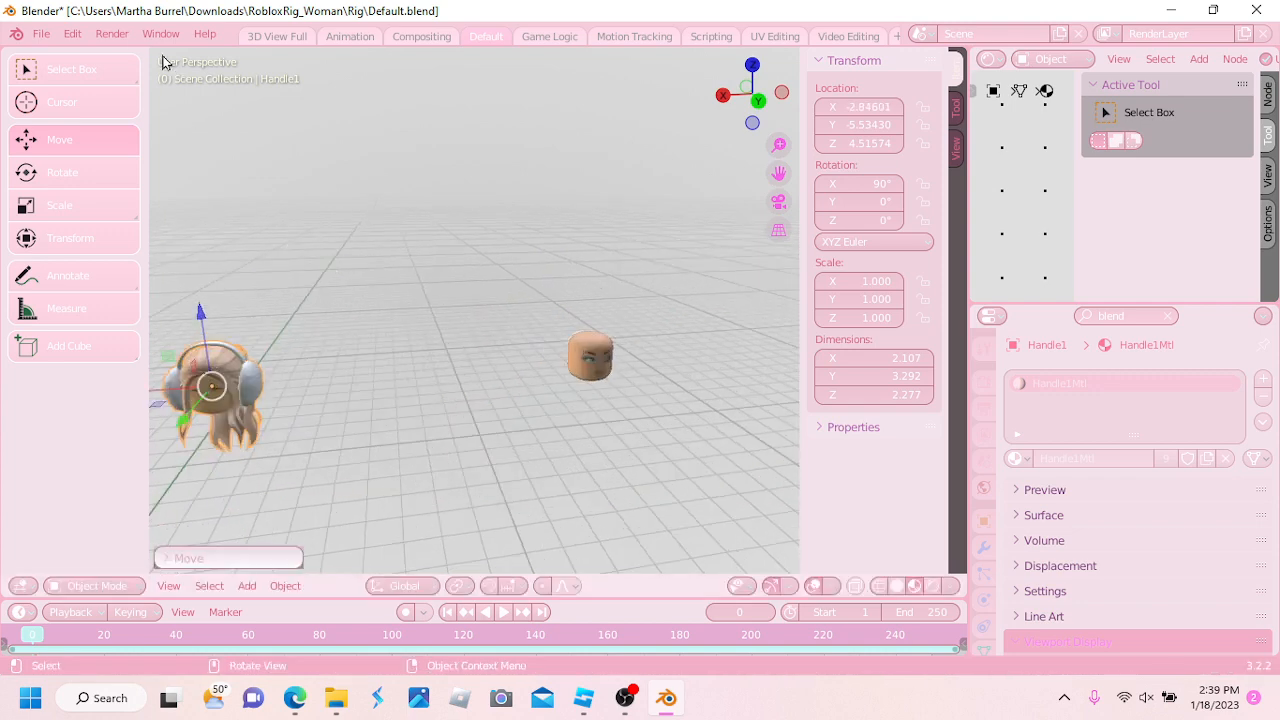
Move the imported hair and earmuffs further along the X axis, to an X location of about -2.25
{"action": "left_click", "coordinate": [73, 34]}
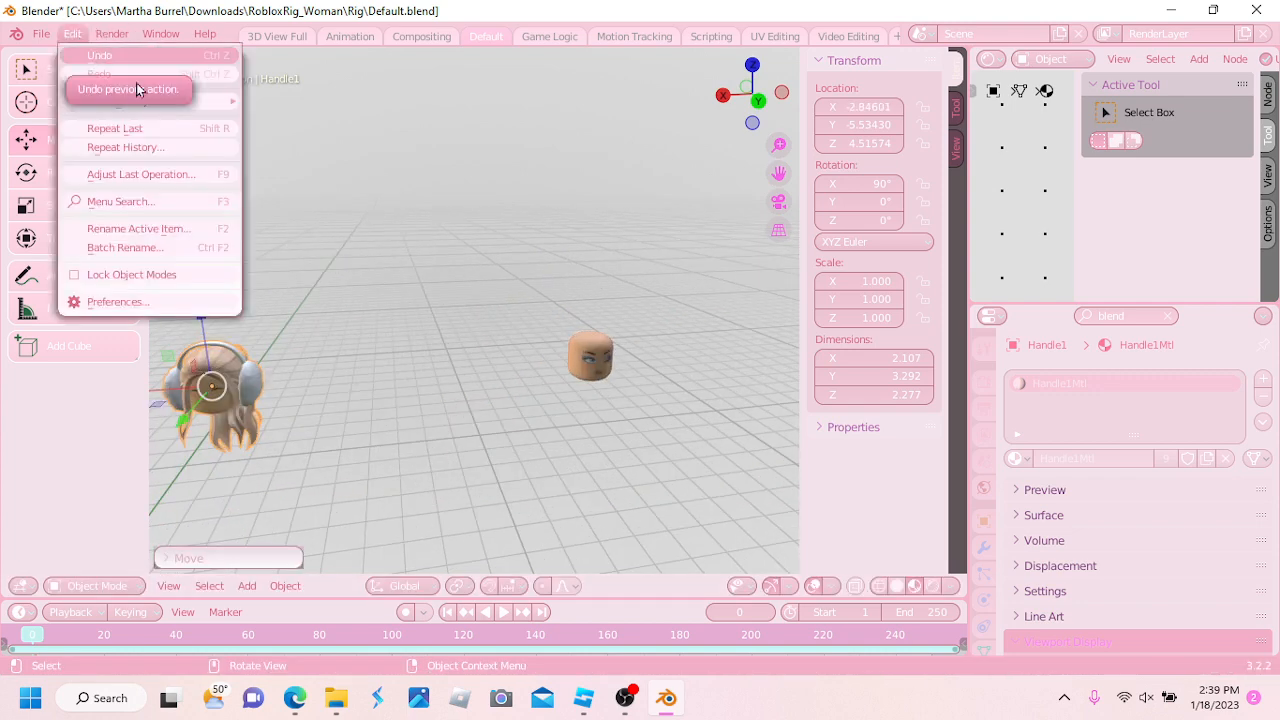
{"action": "middle_click_drag", "start_coordinate": [428, 252], "coordinate": [471, 243]}
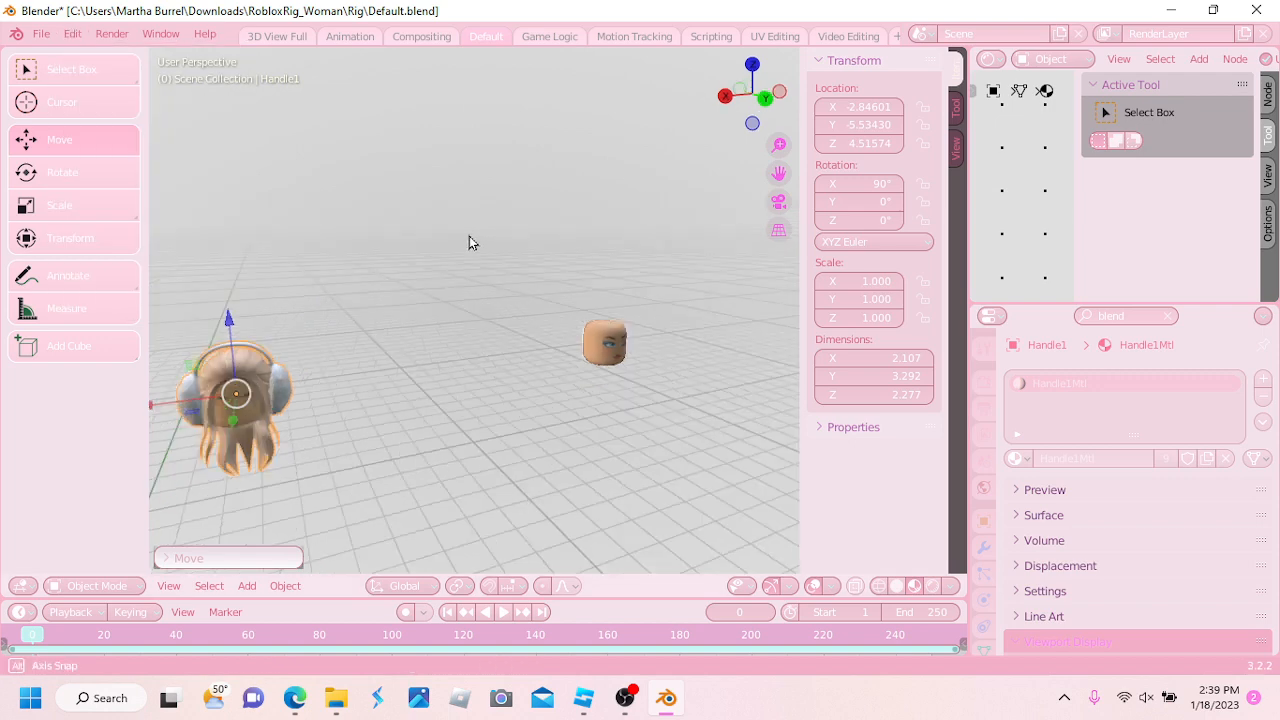
{"action": "key", "text": "g"}
{"action": "key", "text": "x"}
{"action": "left_click_drag", "start_coordinate": [221, 389], "coordinate": [223, 389]}
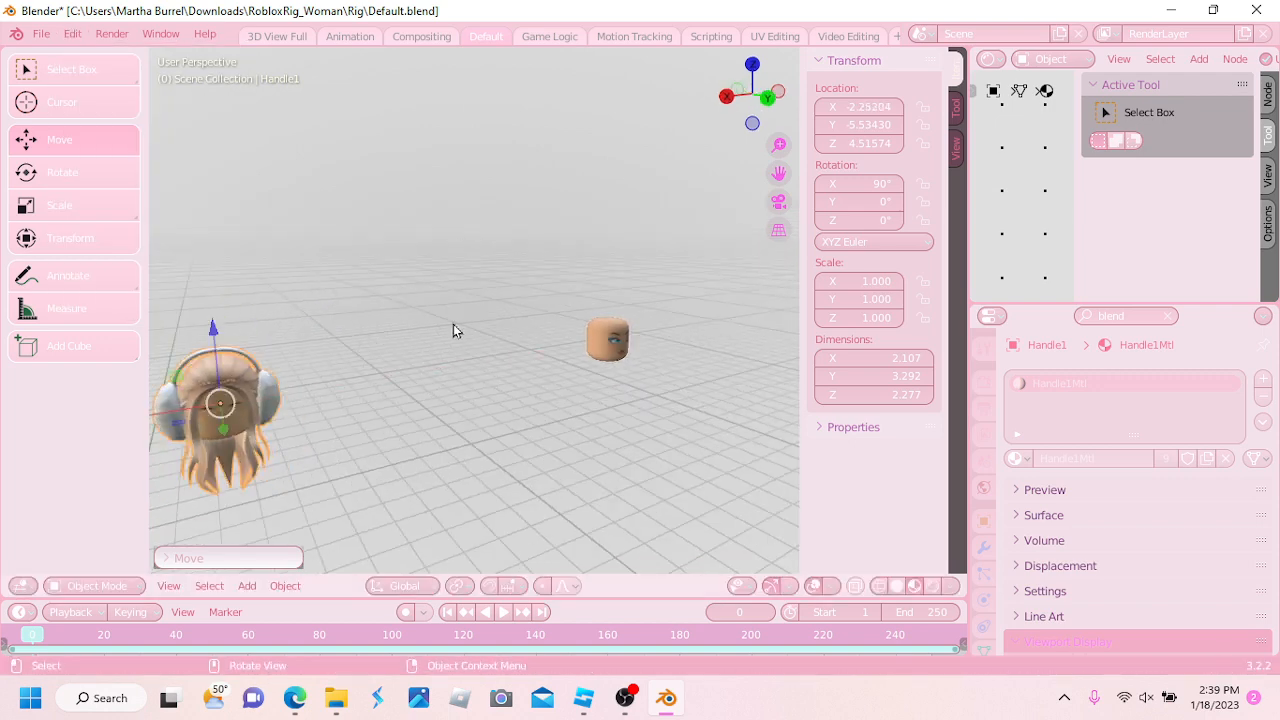
Undo the last two moves of the hair and earmuffs along the X axis
{"action": "middle_click_drag", "start_coordinate": [453, 324], "coordinate": [532, 271]}
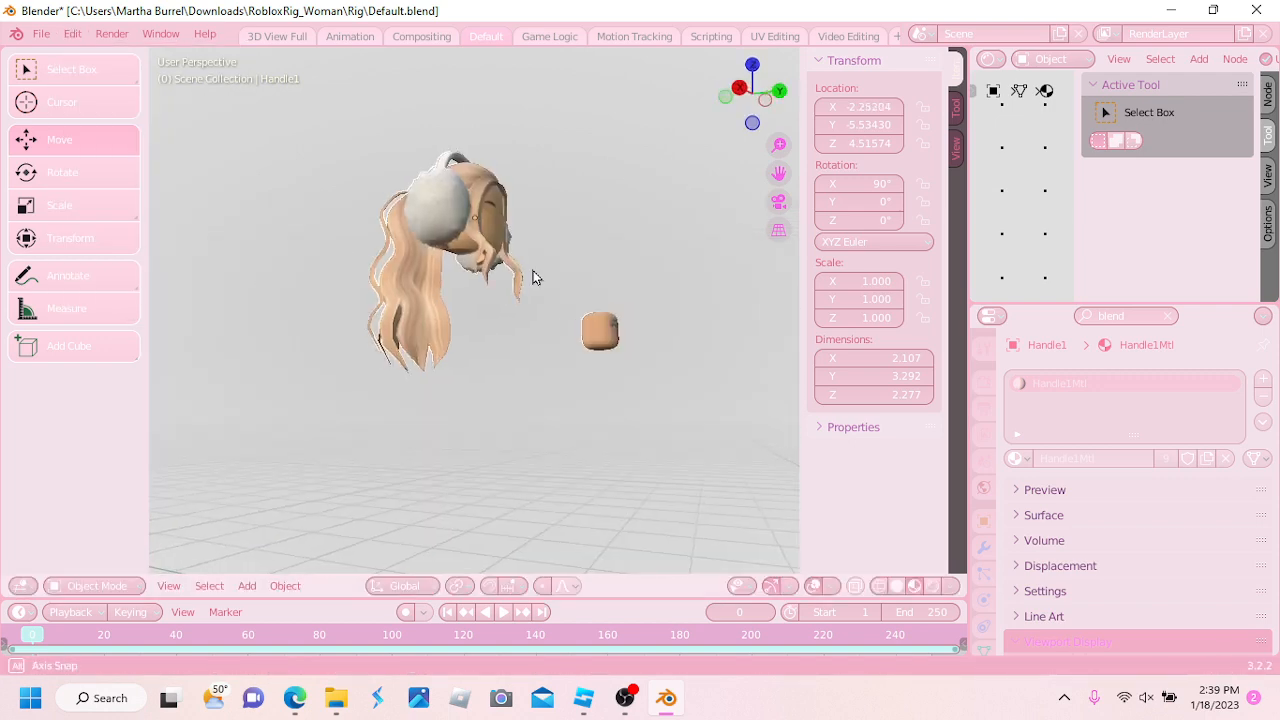
{"action": "scroll", "coordinate": [532, 277], "scroll_direction": "up", "scroll_amount": 6}
{"action": "scroll", "coordinate": [533, 285], "scroll_direction": "down", "scroll_amount": 6}
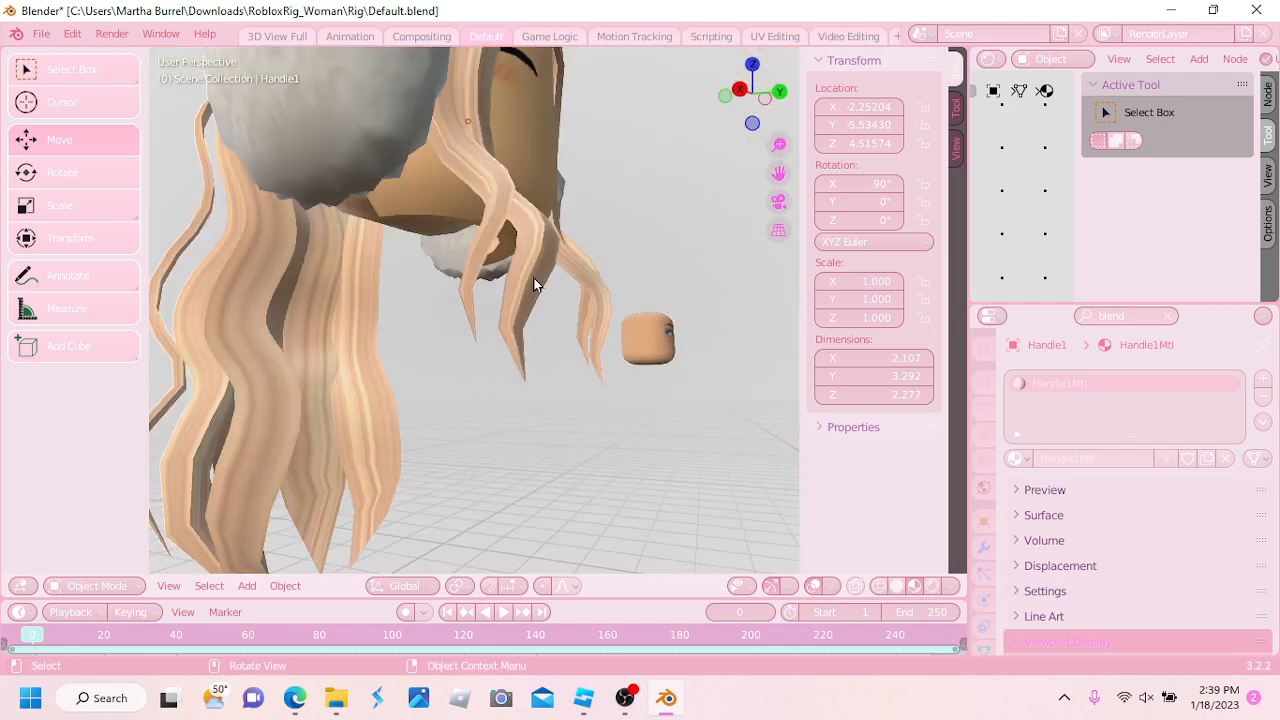
{"action": "middle_click_drag", "start_coordinate": [469, 283], "coordinate": [450, 290]}
{"action": "left_click", "coordinate": [95, 35]}
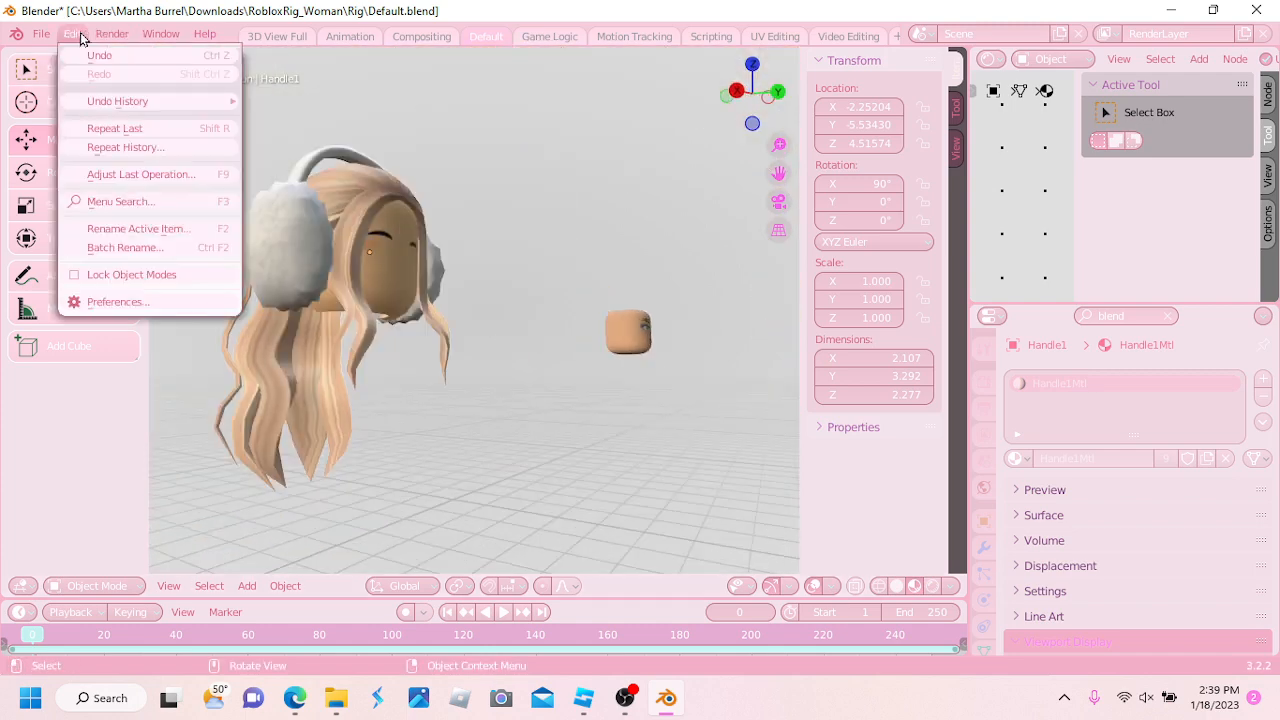
{"action": "left_click", "coordinate": [77, 40]}
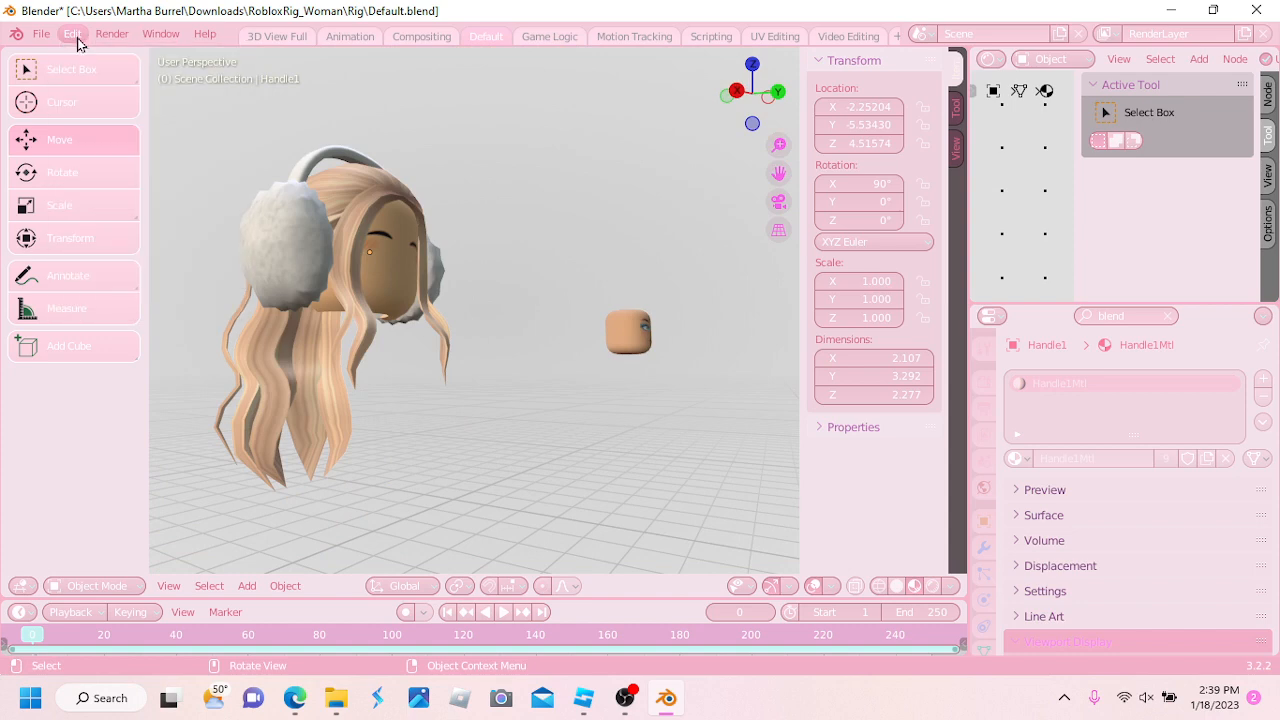
{"action": "left_click", "coordinate": [77, 38]}
{"action": "left_click", "coordinate": [112, 58]}
{"action": "left_click", "coordinate": [76, 36]}
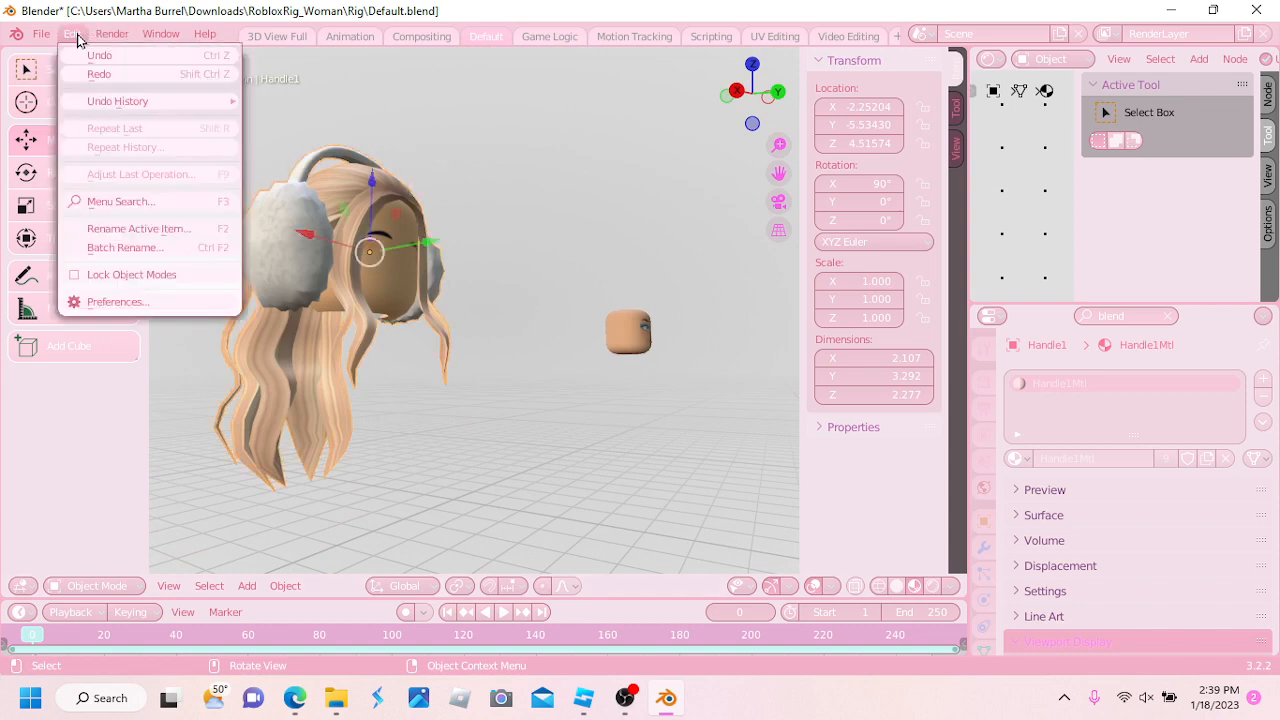
{"action": "middle_click_drag", "start_coordinate": [670, 217], "coordinate": [625, 237]}
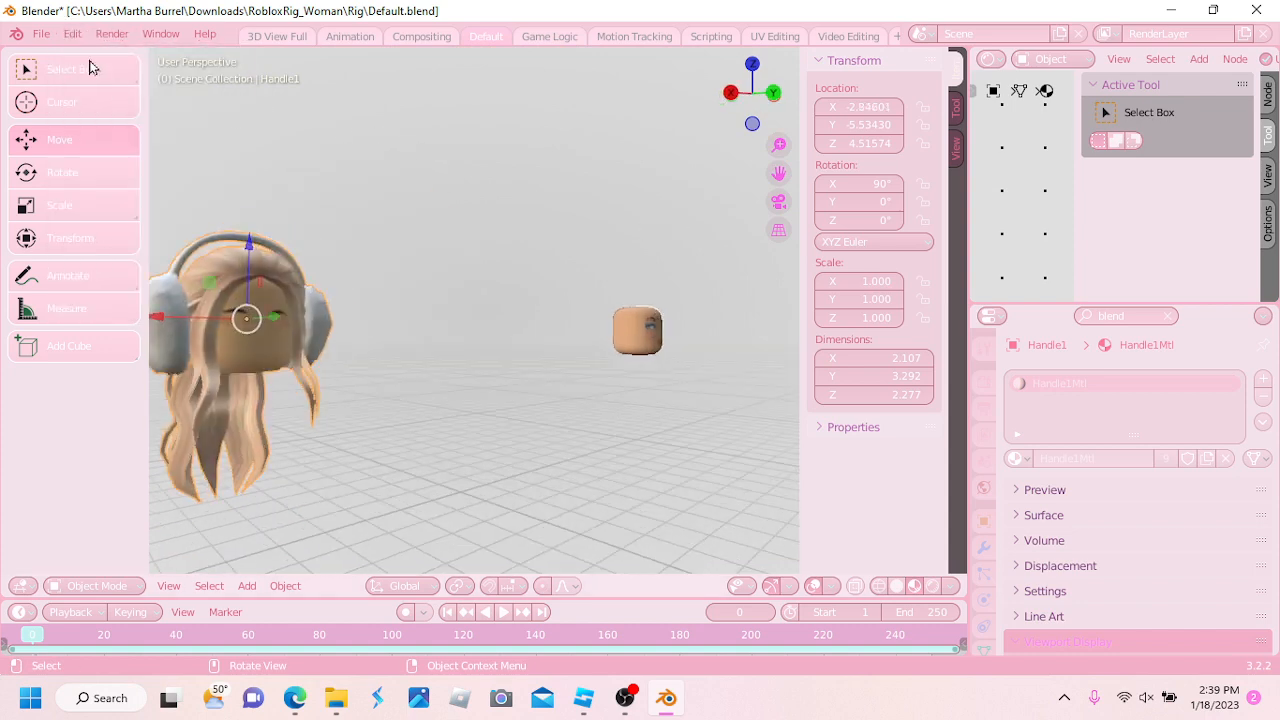
{"action": "left_click", "coordinate": [77, 38]}
{"action": "left_click", "coordinate": [90, 60]}
Examine the imported head, hair and earmuffs up close from the front and from inside
{"action": "middle_click_drag", "start_coordinate": [552, 258], "coordinate": [403, 229]}
{"action": "scroll", "coordinate": [403, 240], "scroll_direction": "up", "scroll_amount": 8}
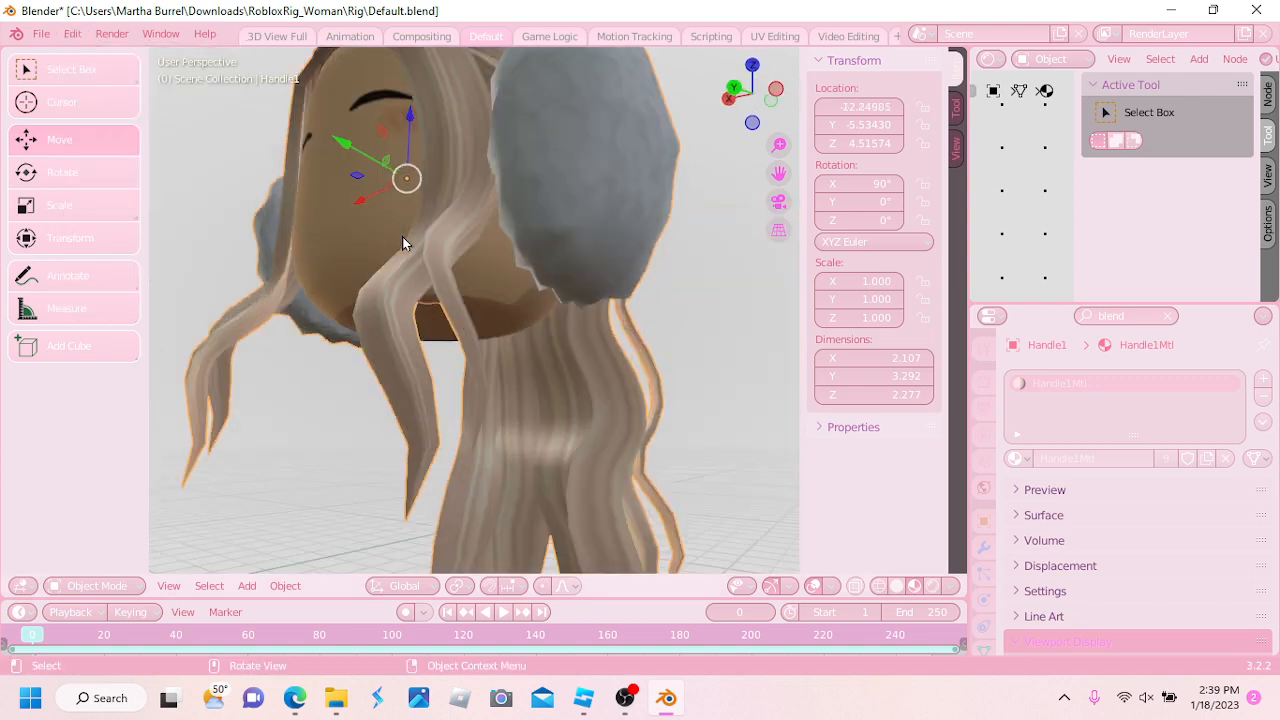
{"action": "scroll", "coordinate": [407, 244], "scroll_direction": "down", "scroll_amount": 4}
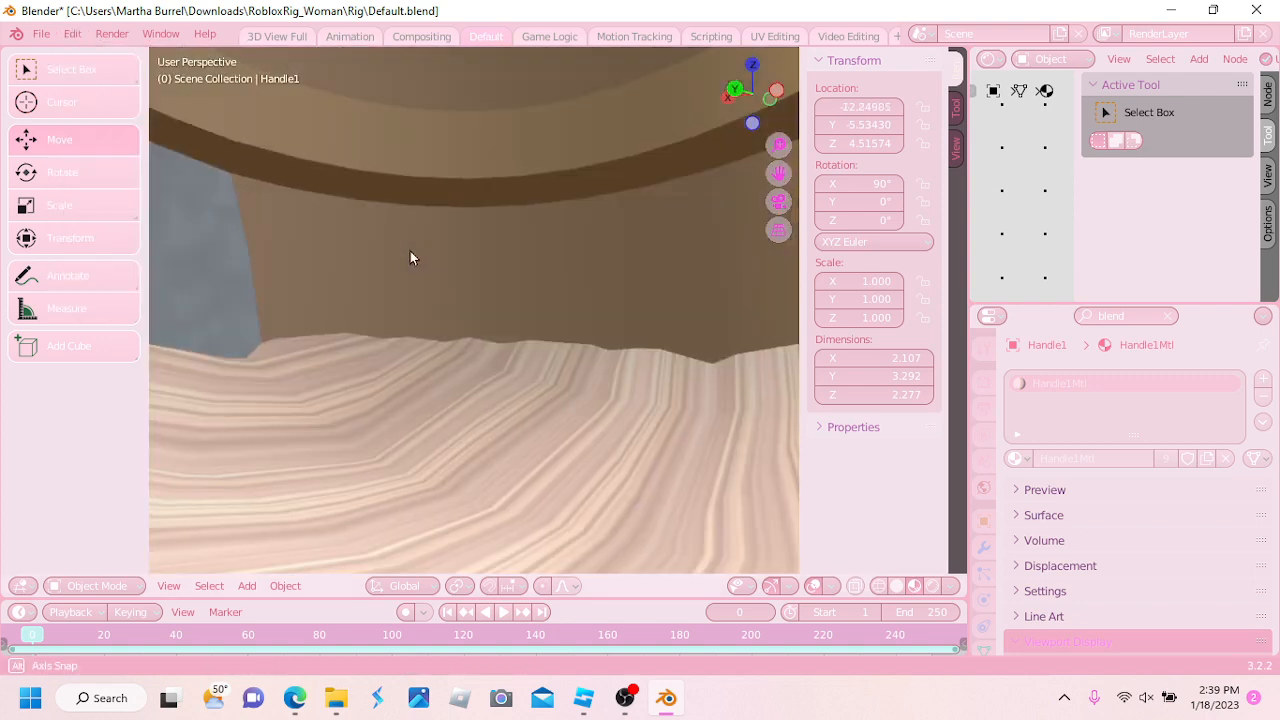
{"action": "middle_click_drag", "start_coordinate": [410, 251], "coordinate": [513, 195]}
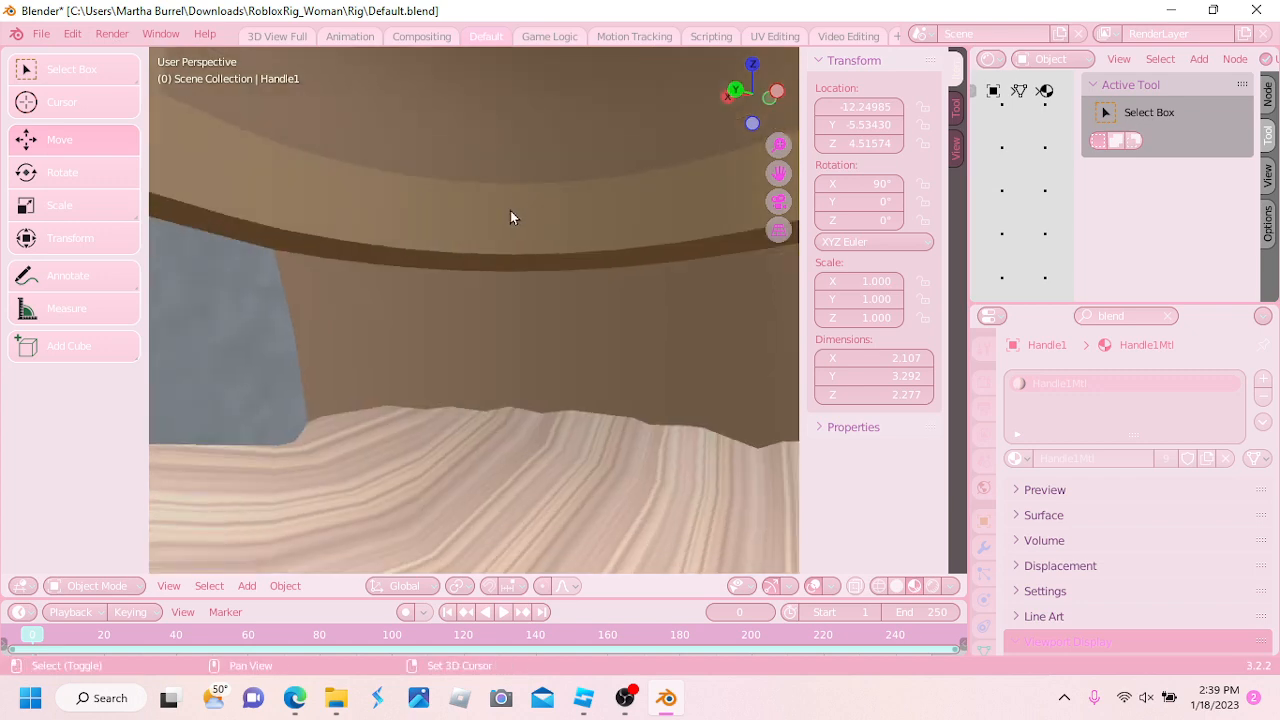
{"action": "scroll", "coordinate": [540, 222], "scroll_direction": "down", "scroll_amount": 6}
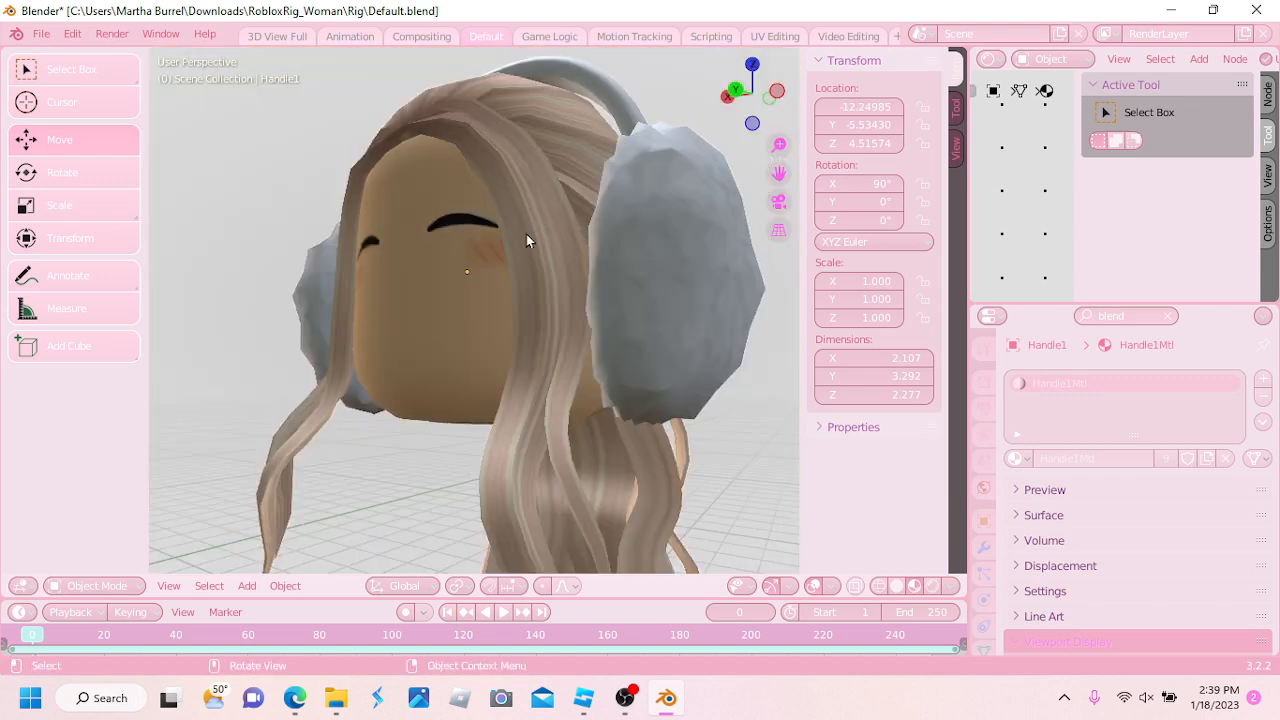
{"action": "middle_click_drag", "start_coordinate": [526, 240], "coordinate": [214, 149]}
{"action": "scroll", "coordinate": [269, 166], "scroll_direction": "up", "scroll_amount": 12}
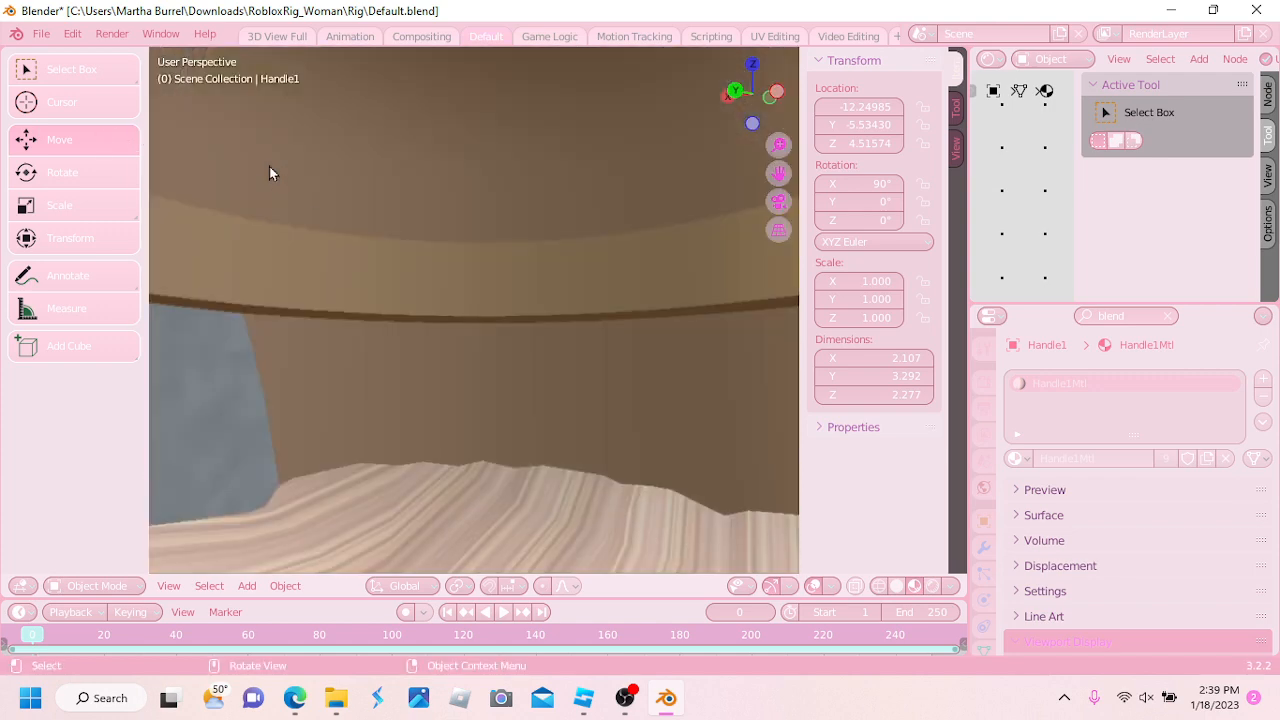
Select the imported head together with the hair and earmuffs and join them into one object
{"action": "left_click", "coordinate": [443, 358]}
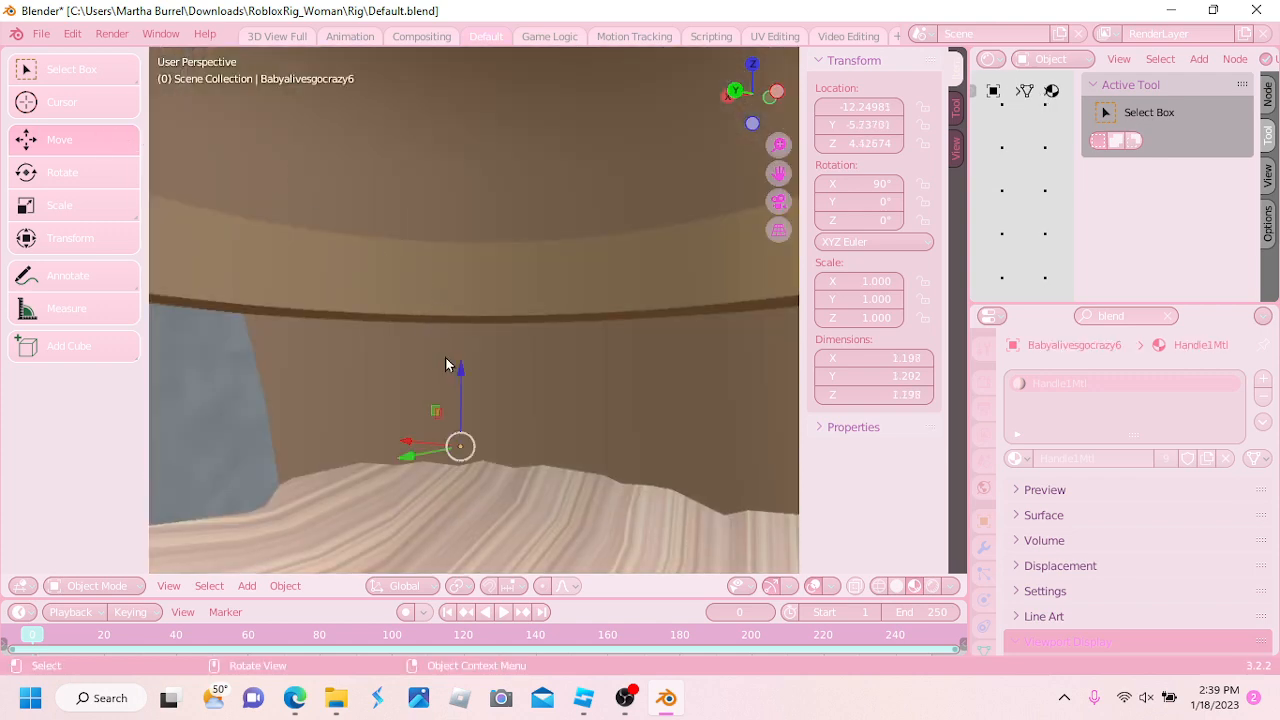
{"action": "left_click", "coordinate": [415, 305]}
{"action": "left_click", "coordinate": [441, 330]}
{"action": "key", "text": "KP_Decimal"}
{"action": "middle_click_drag", "start_coordinate": [444, 339], "coordinate": [542, 371]}
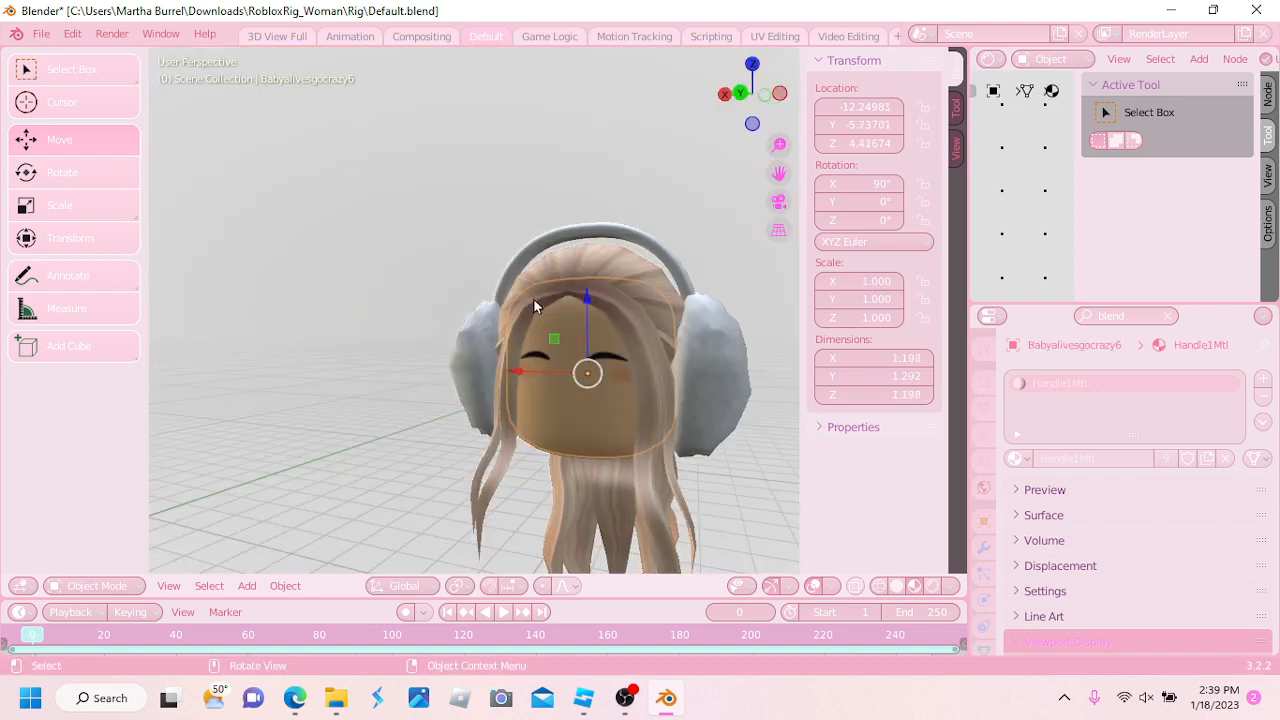
{"action": "middle_click_drag", "start_coordinate": [543, 311], "coordinate": [560, 318]}
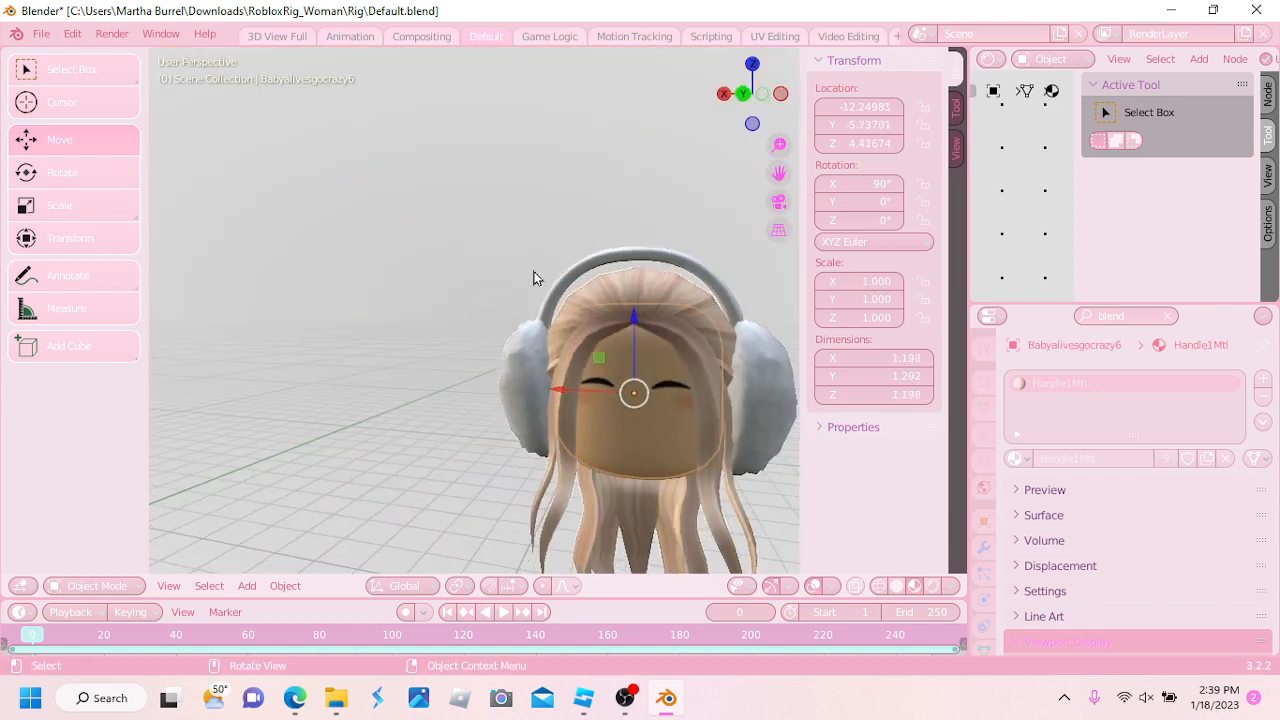
{"action": "right_click", "coordinate": [491, 229]}
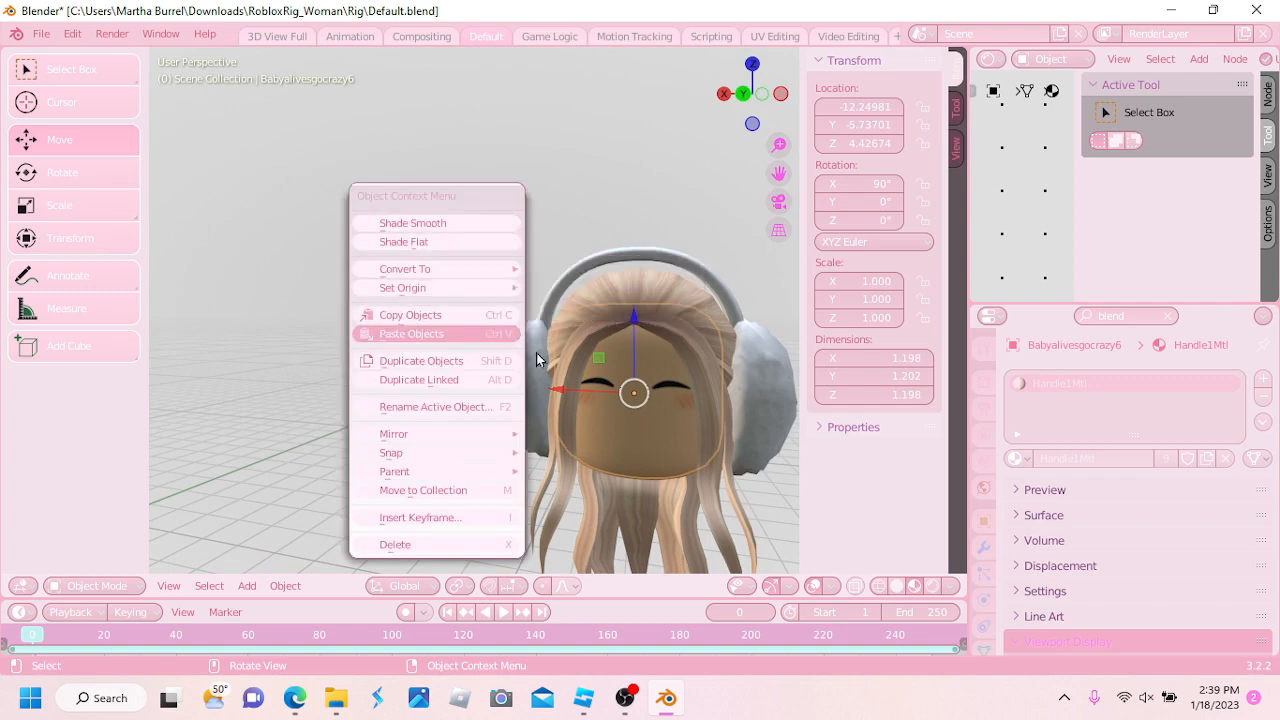
{"action": "left_click", "coordinate": [624, 259], "text": "shift"}
{"action": "right_click", "coordinate": [622, 260]}
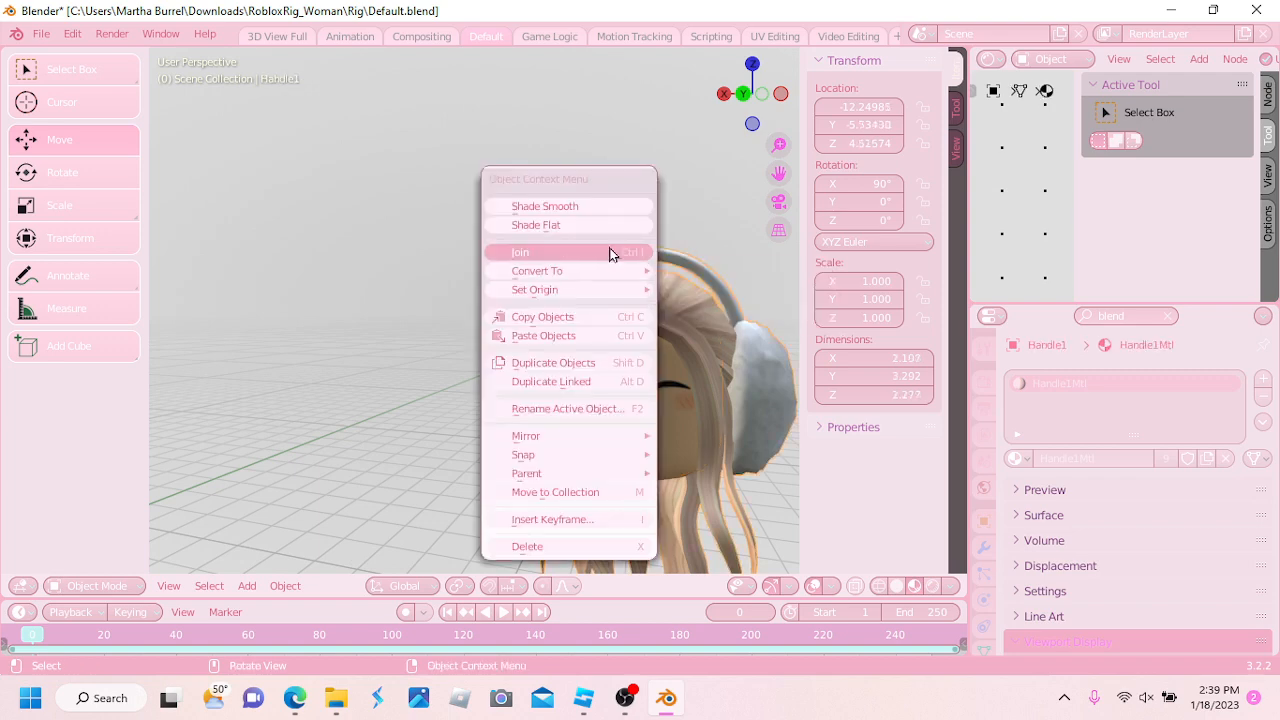
{"action": "key", "text": "Escape"}
Move the joined head along the X axis over to the rig, to an X location of about -0.03
{"action": "middle_click_drag", "start_coordinate": [608, 254], "coordinate": [697, 305]}
{"action": "scroll", "coordinate": [697, 305], "scroll_direction": "down", "scroll_amount": 6}
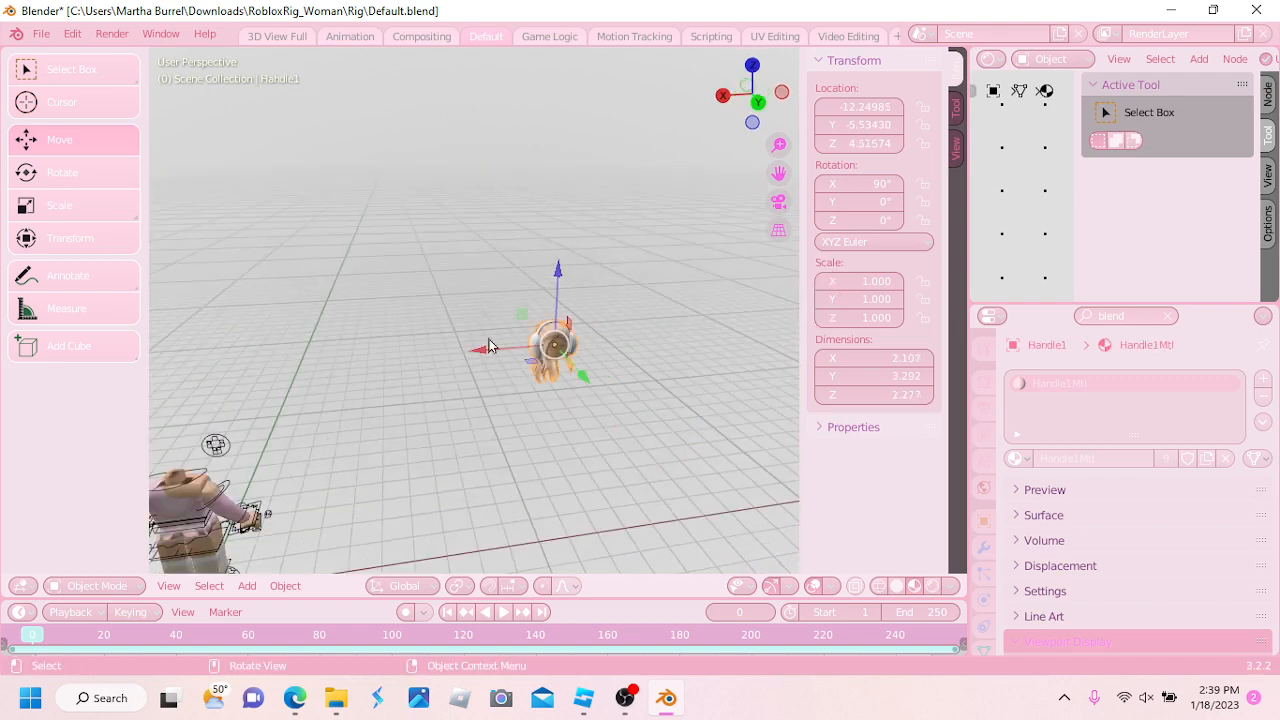
{"action": "key", "text": "g"}
{"action": "left_click", "coordinate": [157, 446]}
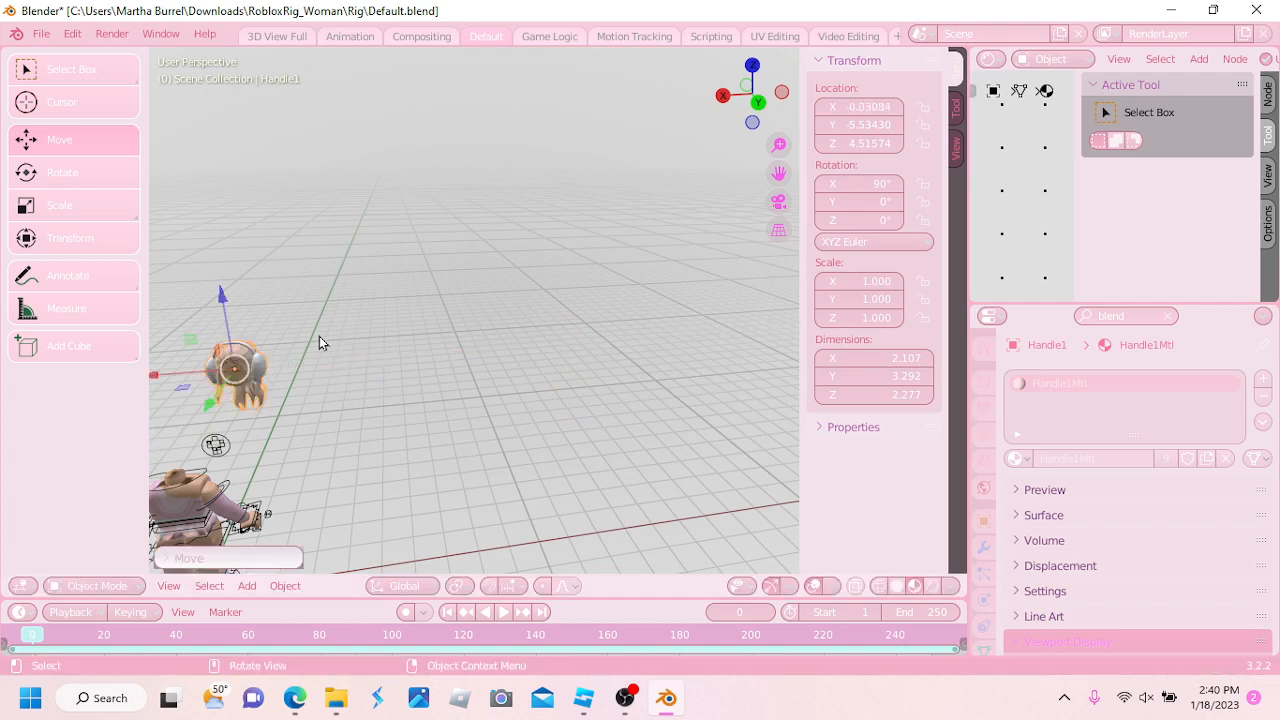
Move the joined head along the Y axis onto the rig's neck, to a Y location of about -0.27
{"action": "key", "text": "KP_Decimal"}
{"action": "middle_click_drag", "start_coordinate": [537, 314], "coordinate": [458, 304], "text": "shift"}
{"action": "middle_click_drag", "start_coordinate": [254, 349], "coordinate": [416, 414]}
{"action": "key", "text": "g"}
{"action": "key", "text": "y"}
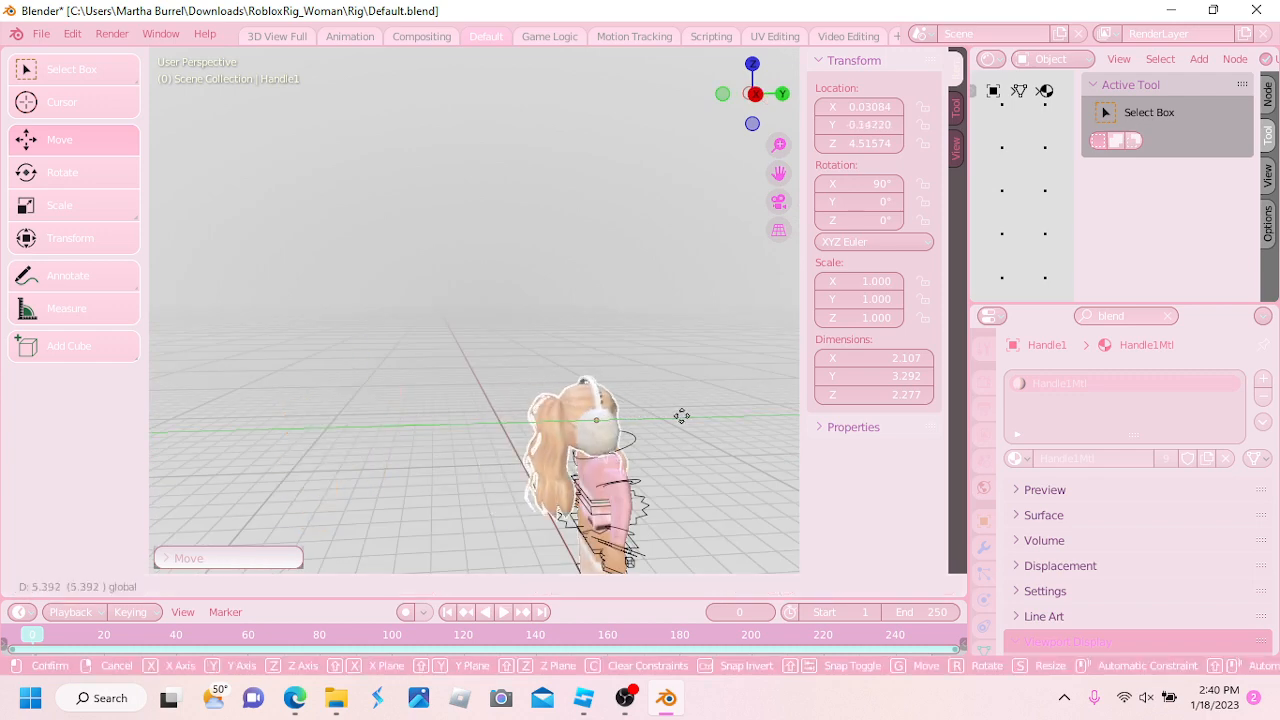
{"action": "left_click", "coordinate": [630, 421]}
Rotate the joined head about the vertical axis to a Z rotation of about 177° so it faces the rig's front
{"action": "middle_click_drag", "start_coordinate": [630, 421], "coordinate": [397, 429]}
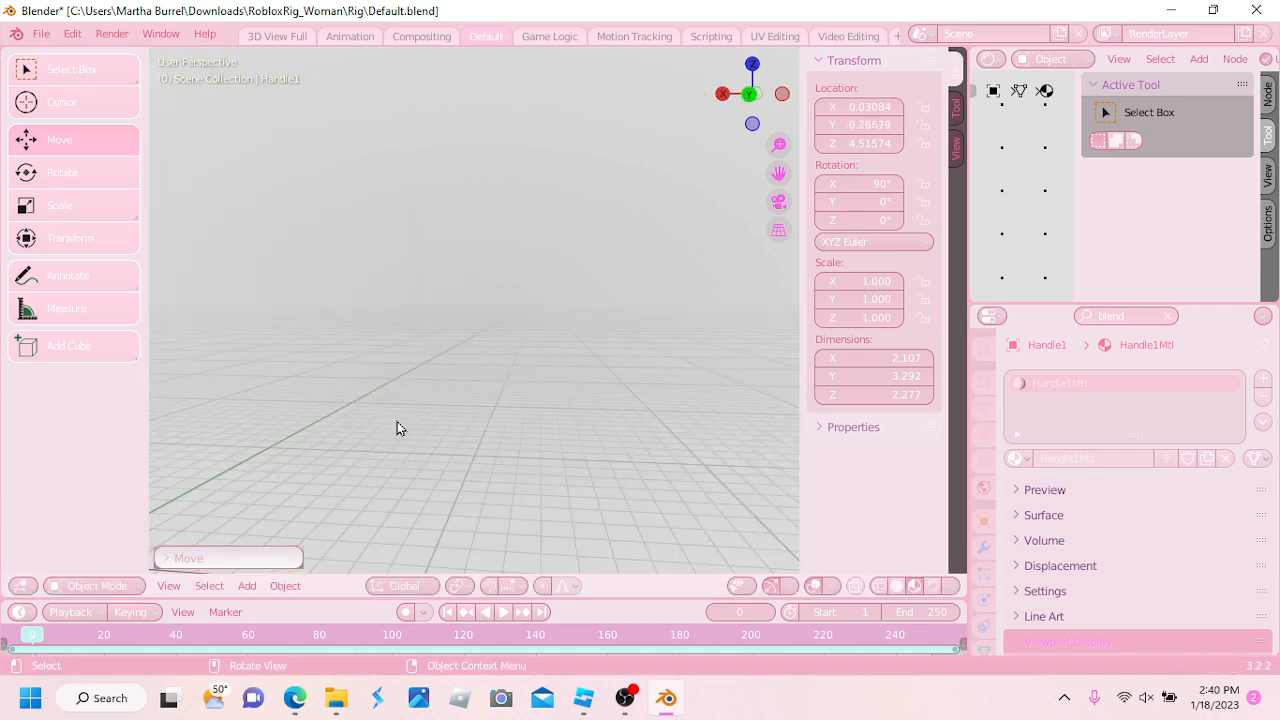
{"action": "scroll", "coordinate": [757, 343], "scroll_direction": "down", "scroll_amount": 5}
{"action": "middle_click_drag", "start_coordinate": [757, 343], "coordinate": [647, 387], "text": "shift"}
{"action": "scroll", "coordinate": [486, 346], "scroll_direction": "up", "scroll_amount": 3}
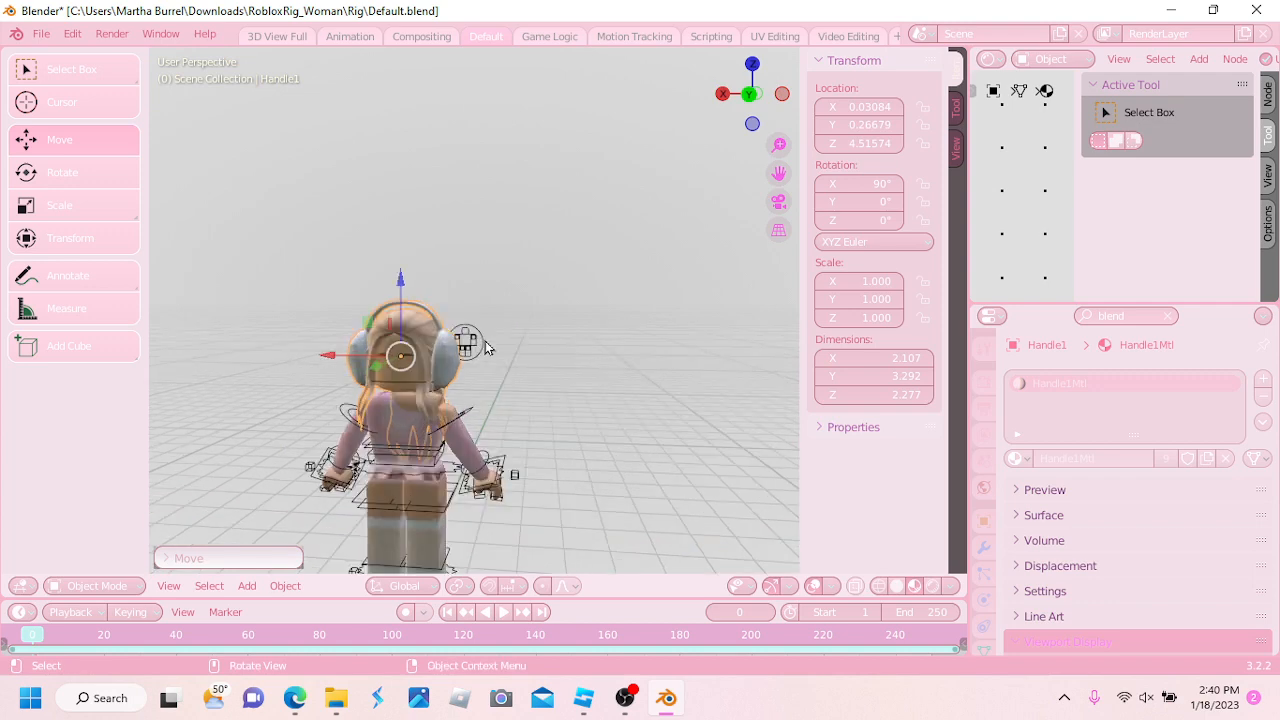
{"action": "middle_click_drag", "start_coordinate": [530, 333], "coordinate": [701, 297], "text": "shift"}
{"action": "middle_click_drag", "start_coordinate": [583, 340], "coordinate": [294, 322]}
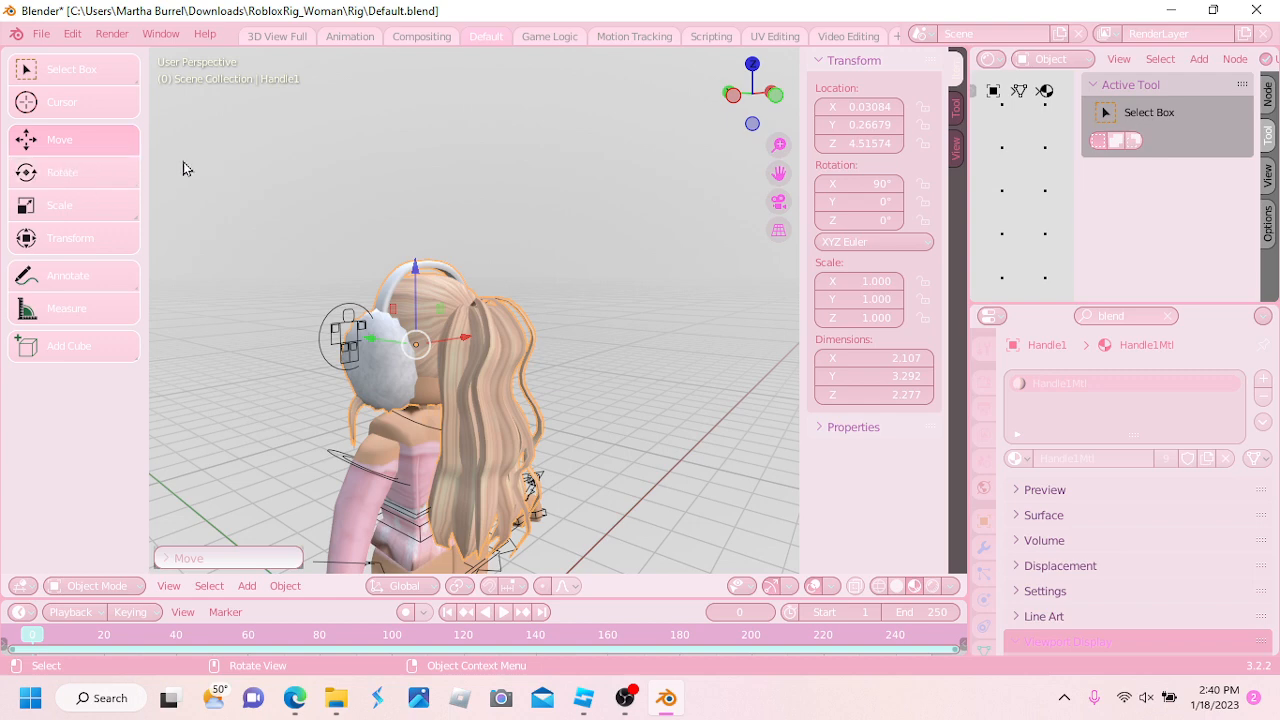
{"action": "left_click", "coordinate": [97, 180]}
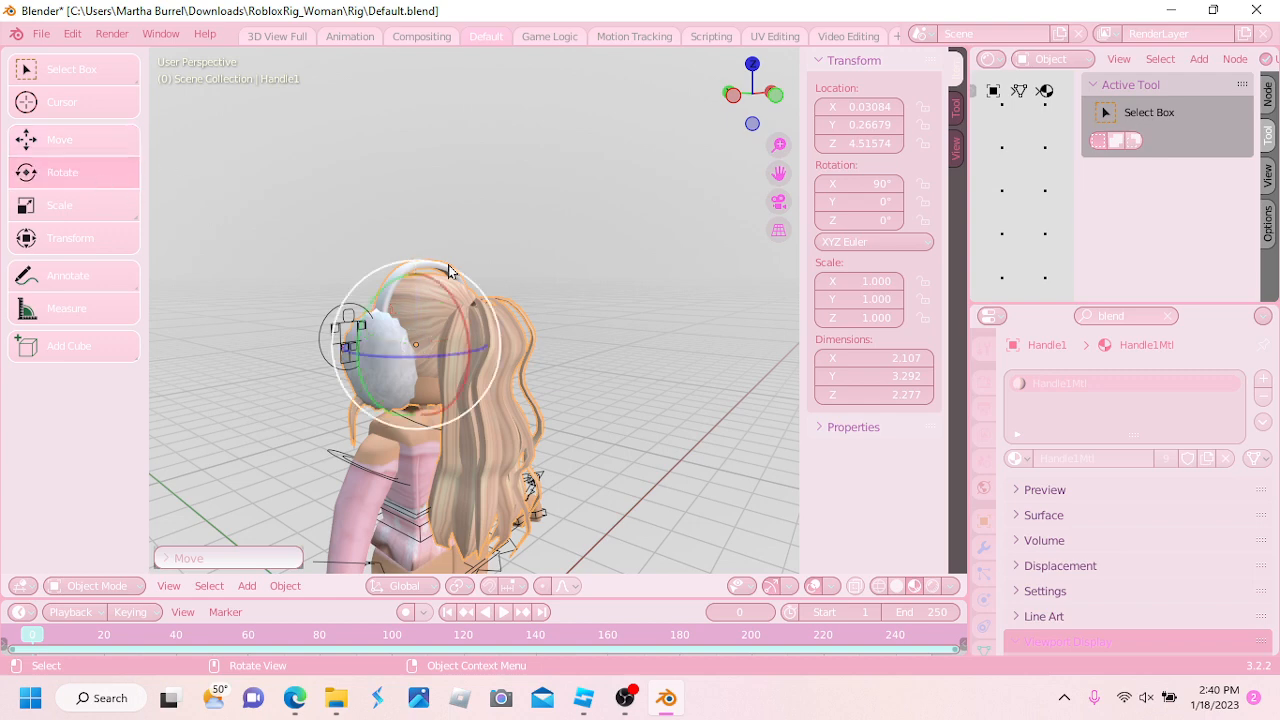
{"action": "middle_click_drag", "start_coordinate": [396, 289], "coordinate": [388, 334]}
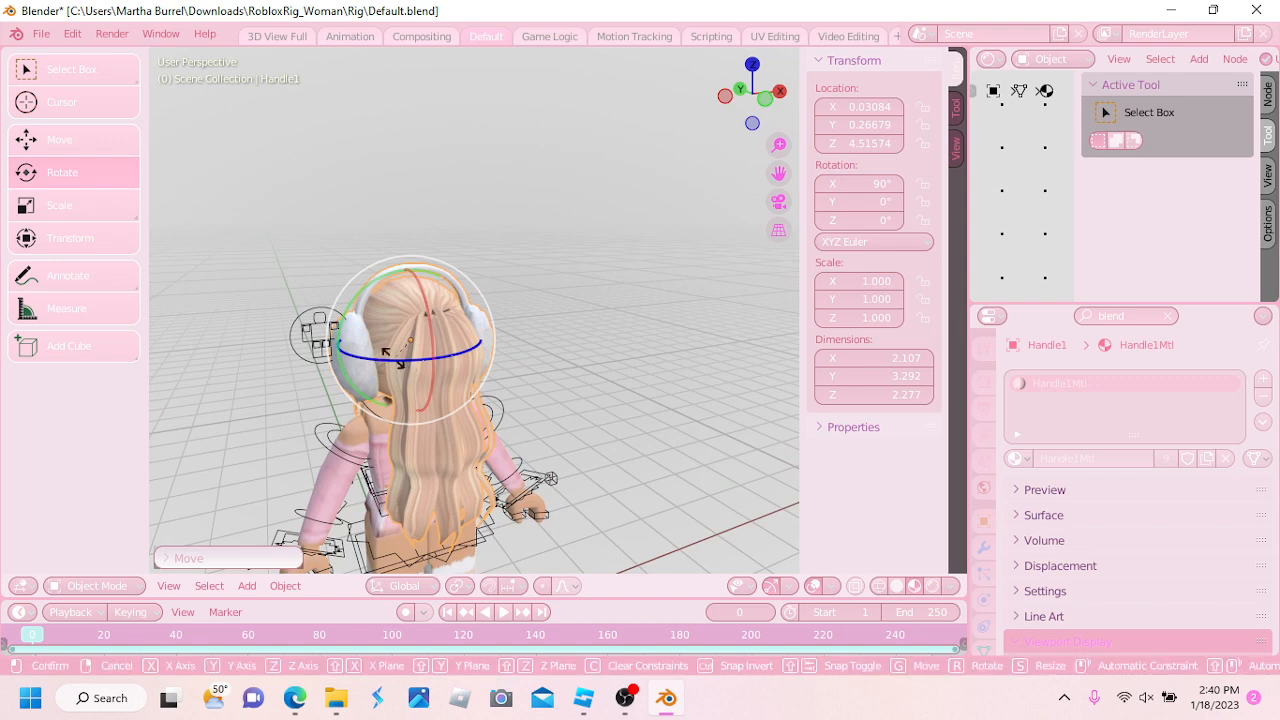
{"action": "left_click_drag", "start_coordinate": [400, 367], "coordinate": [557, 198]}
{"action": "middle_click_drag", "start_coordinate": [580, 227], "coordinate": [594, 194]}
Centre the head on the rig's neck, at a Y location of about -0.14 and an X location of about 0.002
{"action": "left_click", "coordinate": [108, 141]}
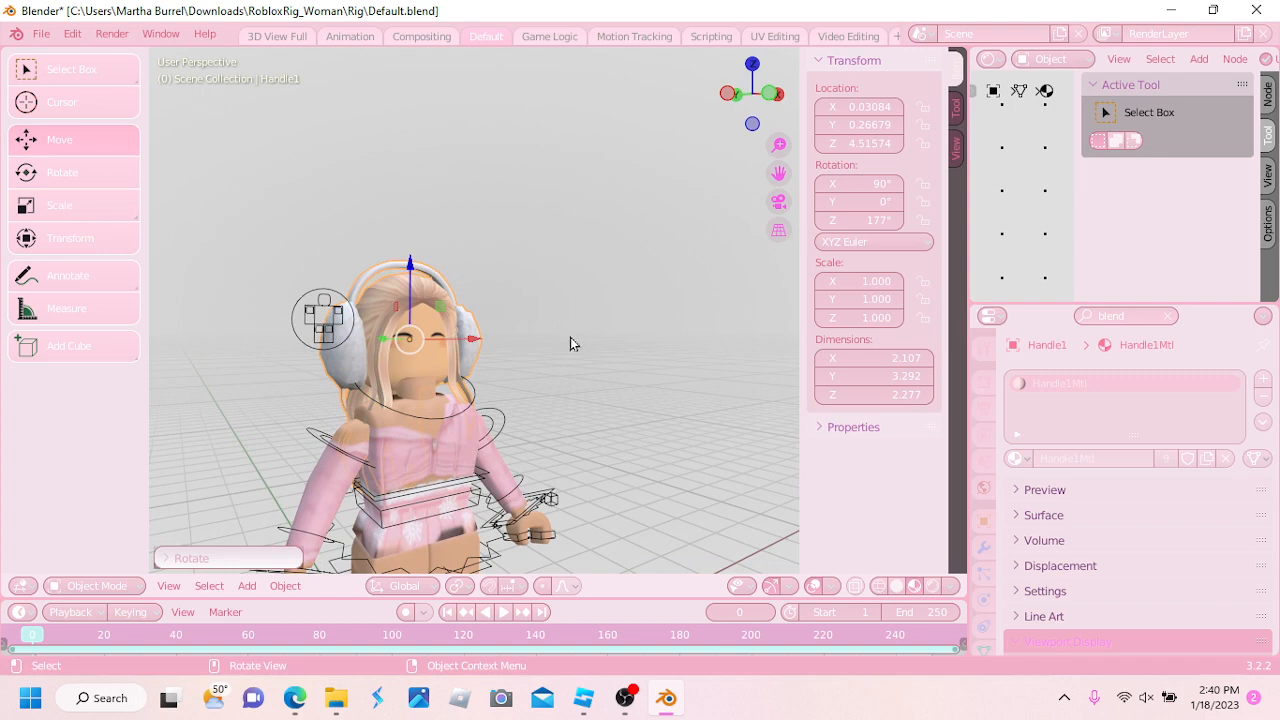
{"action": "middle_click_drag", "start_coordinate": [659, 366], "coordinate": [486, 373]}
{"action": "mouse_move", "coordinate": [351, 352]}
{"action": "left_mouse_down"}
{"action": "mouse_move", "coordinate": [340, 346]}
{"action": "mouse_move", "coordinate": [391, 342]}
{"action": "mouse_move", "coordinate": [359, 342]}
{"action": "left_mouse_up"}
{"action": "middle_click_drag", "start_coordinate": [361, 343], "coordinate": [335, 336]}
{"action": "left_click_drag", "start_coordinate": [434, 342], "coordinate": [430, 342]}
{"action": "scroll", "coordinate": [489, 340], "scroll_direction": "down", "scroll_amount": 5}
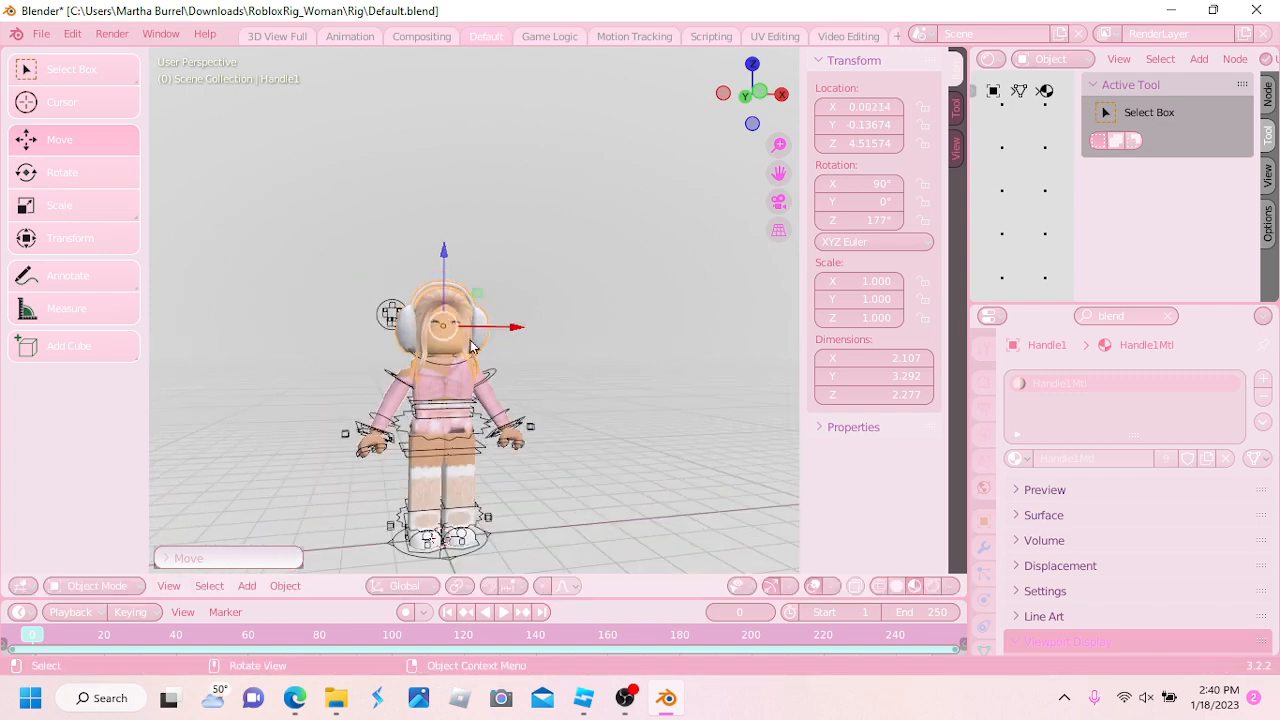
{"action": "scroll", "coordinate": [471, 346], "scroll_direction": "up", "scroll_amount": 4}
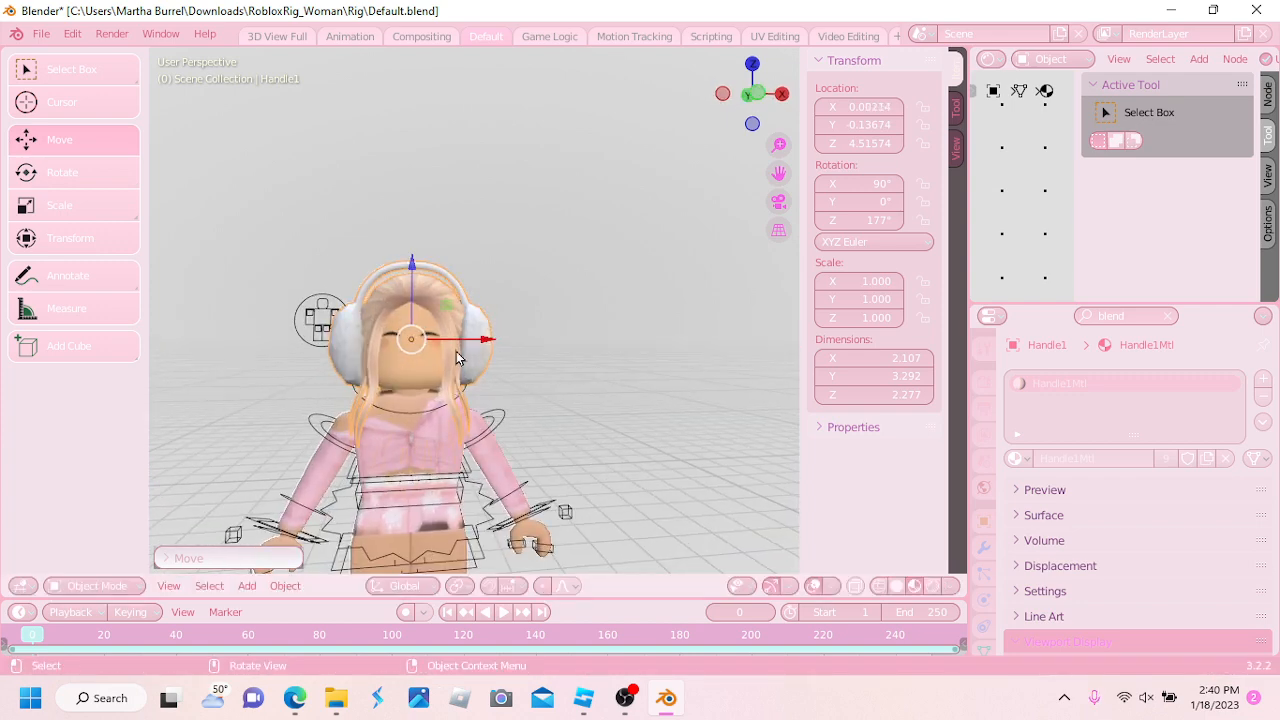
Tilt and turn the joined head slightly on the rig's neck with free trackball rotation
{"action": "scroll", "coordinate": [452, 355], "scroll_direction": "up", "scroll_amount": 3}
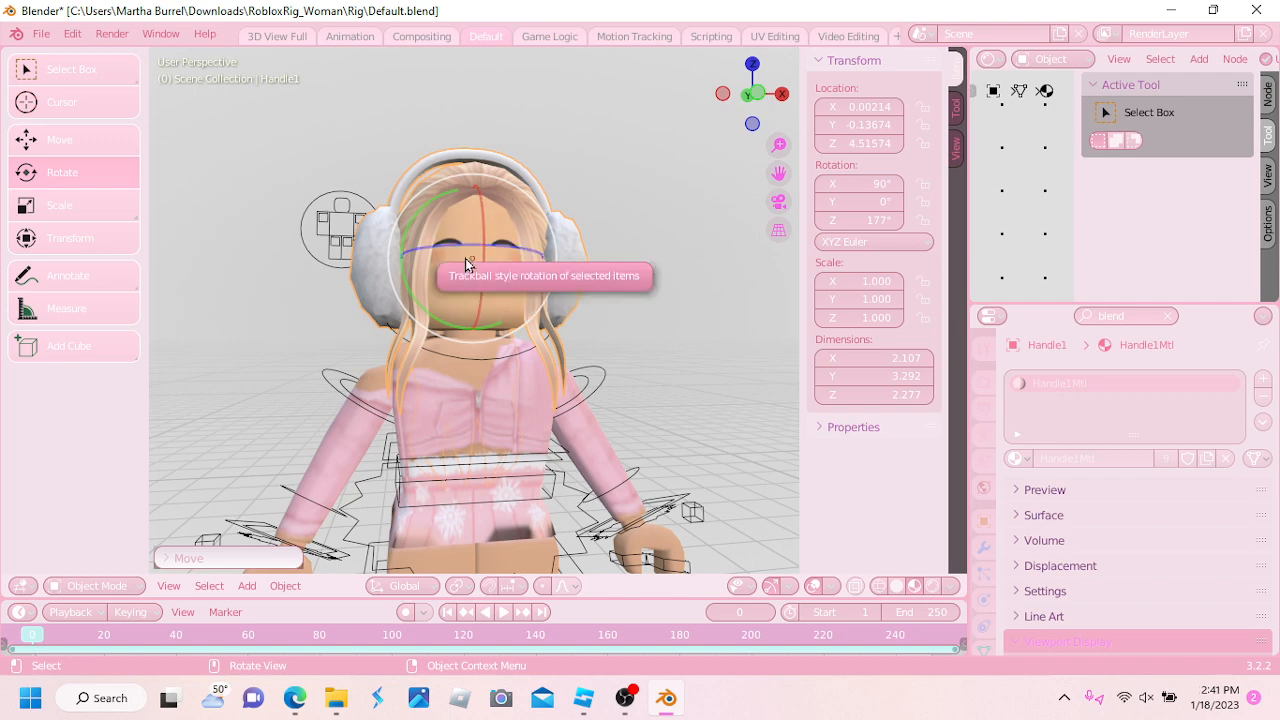
{"action": "mouse_move", "coordinate": [448, 271]}
{"action": "left_mouse_down"}
{"action": "mouse_move", "coordinate": [433, 258]}
{"action": "mouse_move", "coordinate": [456, 266]}
{"action": "left_mouse_up"}
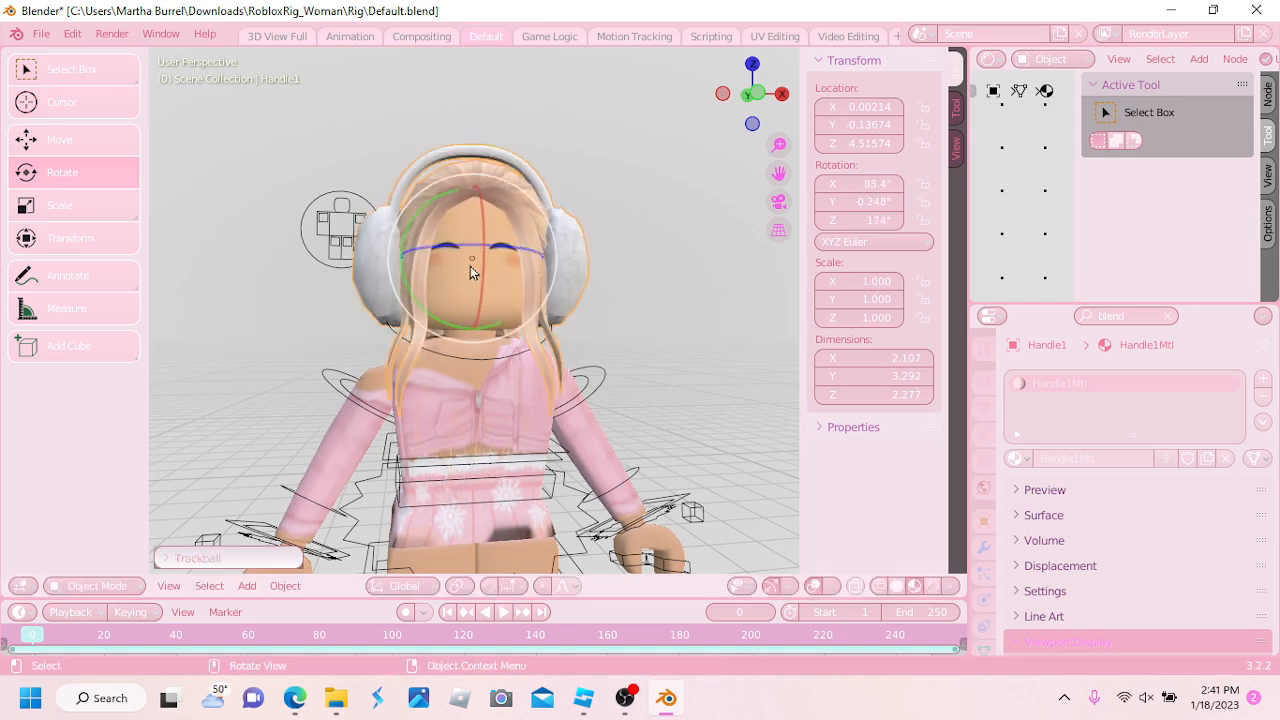
{"action": "mouse_move", "coordinate": [447, 268]}
{"action": "left_mouse_down"}
{"action": "mouse_move", "coordinate": [436, 266]}
{"action": "mouse_move", "coordinate": [477, 263]}
{"action": "mouse_move", "coordinate": [415, 262]}
{"action": "mouse_move", "coordinate": [400, 248]}
{"action": "mouse_move", "coordinate": [407, 231]}
{"action": "mouse_move", "coordinate": [441, 272]}
{"action": "mouse_move", "coordinate": [478, 288]}
{"action": "mouse_move", "coordinate": [450, 258]}
{"action": "mouse_move", "coordinate": [466, 263]}
{"action": "mouse_move", "coordinate": [449, 277]}
{"action": "mouse_move", "coordinate": [474, 274]}
{"action": "mouse_move", "coordinate": [480, 290]}
{"action": "mouse_move", "coordinate": [500, 272]}
{"action": "mouse_move", "coordinate": [466, 222]}
{"action": "mouse_move", "coordinate": [456, 288]}
{"action": "mouse_move", "coordinate": [482, 303]}
{"action": "mouse_move", "coordinate": [449, 278]}
{"action": "mouse_move", "coordinate": [485, 280]}
{"action": "mouse_move", "coordinate": [543, 194]}
{"action": "mouse_move", "coordinate": [543, 263]}
{"action": "mouse_move", "coordinate": [492, 301]}
{"action": "mouse_move", "coordinate": [437, 200]}
{"action": "mouse_move", "coordinate": [420, 286]}
{"action": "mouse_move", "coordinate": [397, 305]}
{"action": "mouse_move", "coordinate": [455, 298]}
{"action": "mouse_move", "coordinate": [523, 251]}
{"action": "mouse_move", "coordinate": [434, 243]}
{"action": "mouse_move", "coordinate": [445, 243]}
{"action": "mouse_move", "coordinate": [446, 289]}
{"action": "mouse_move", "coordinate": [503, 294]}
{"action": "mouse_move", "coordinate": [490, 258]}
{"action": "mouse_move", "coordinate": [509, 197]}
{"action": "mouse_move", "coordinate": [517, 212]}
{"action": "mouse_move", "coordinate": [489, 301]}
{"action": "mouse_move", "coordinate": [474, 209]}
{"action": "mouse_move", "coordinate": [463, 280]}
{"action": "left_mouse_up"}
{"action": "left_click_drag", "start_coordinate": [572, 277], "coordinate": [442, 265]}
Select the rig's armature and switch it to Pose Mode
{"action": "left_click", "coordinate": [580, 374]}
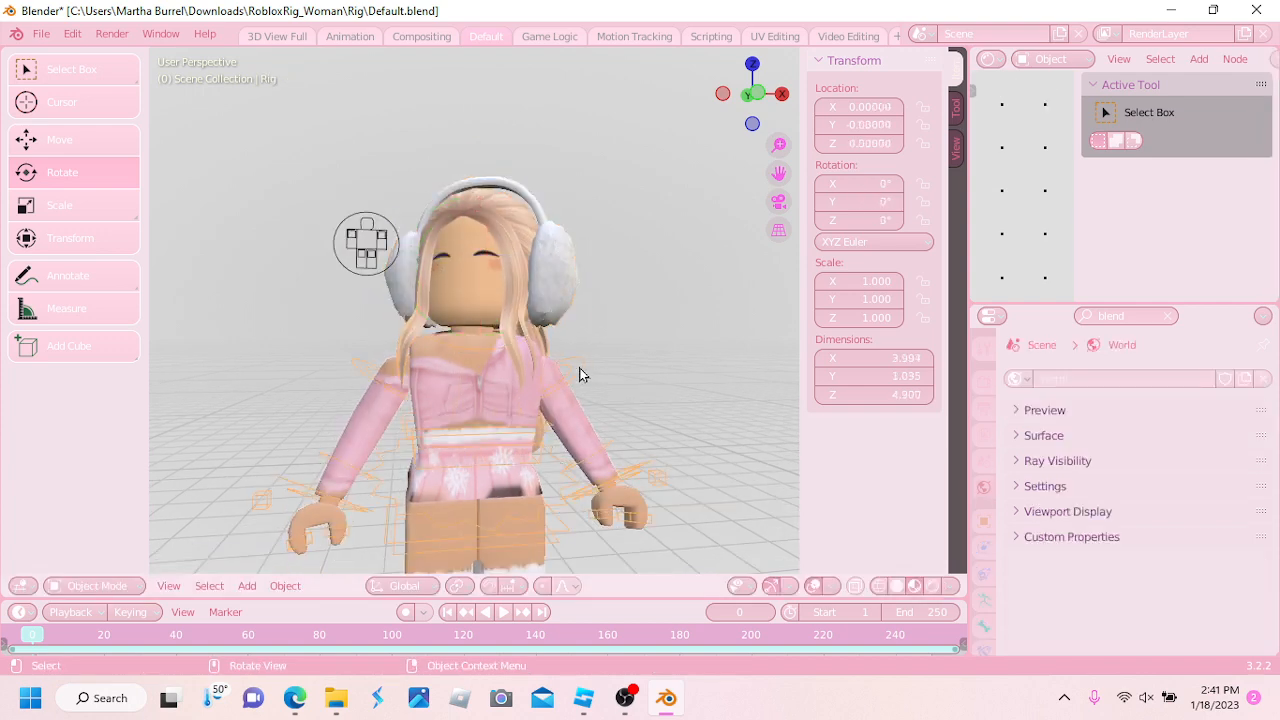
{"action": "left_click", "coordinate": [98, 585]}
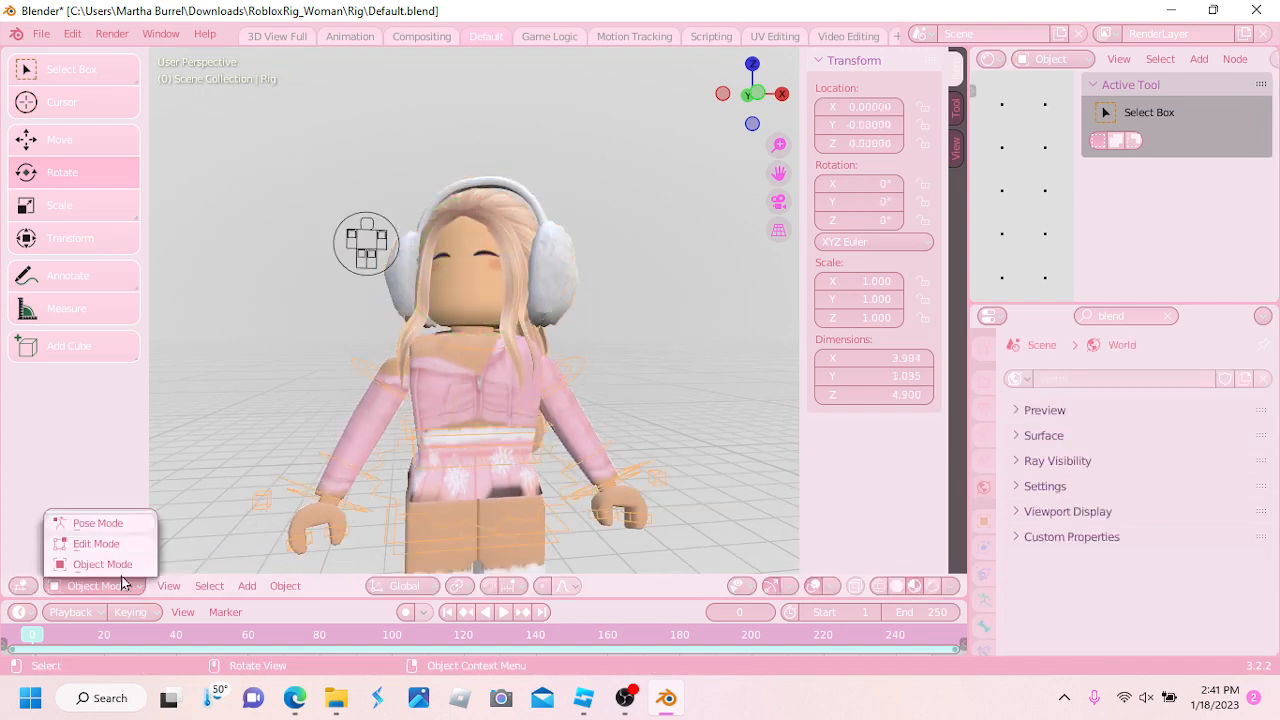
{"action": "left_click", "coordinate": [98, 523]}
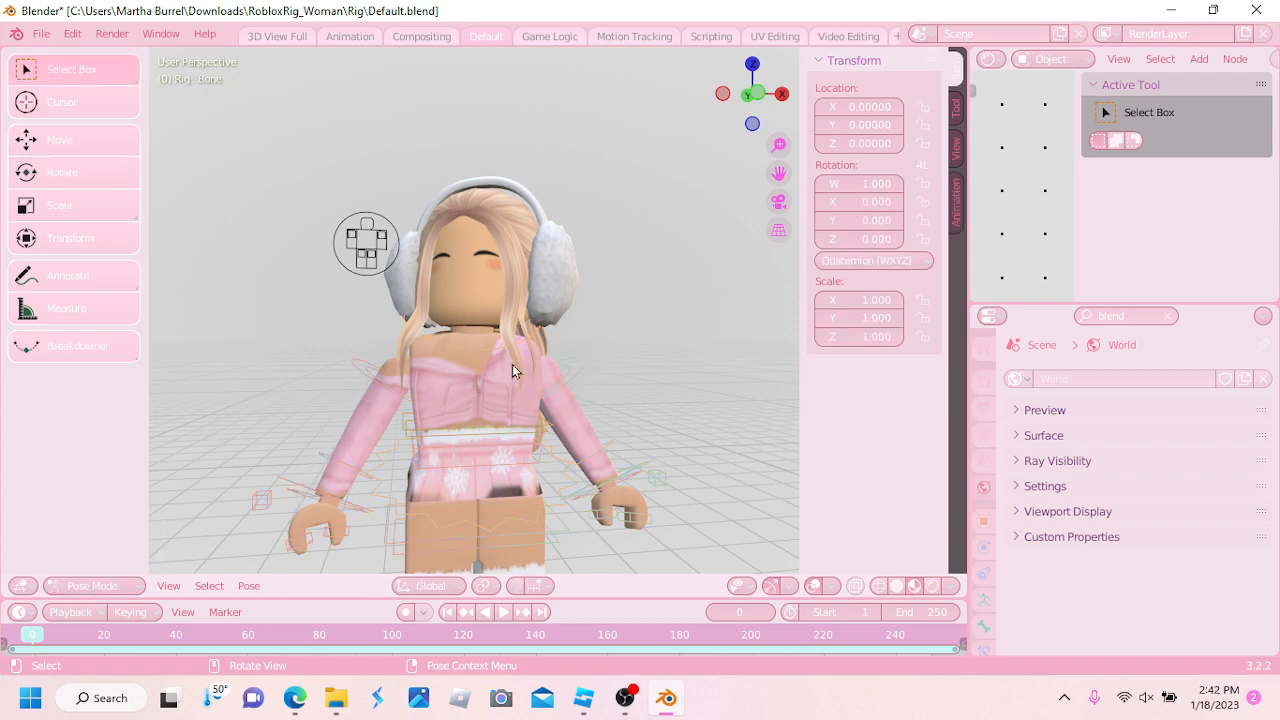
Rotate the rig's left upper arm forward and bend its forearm up toward the face
{"action": "left_click", "coordinate": [574, 372]}
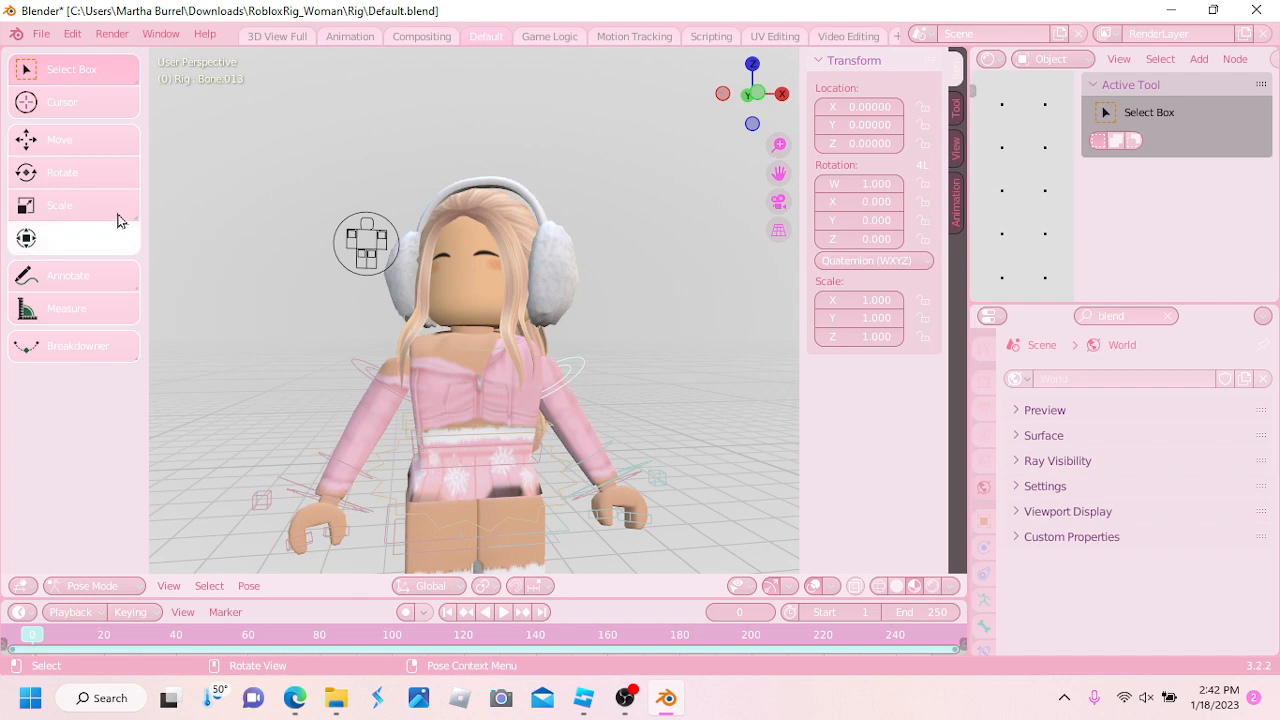
{"action": "left_click", "coordinate": [120, 176]}
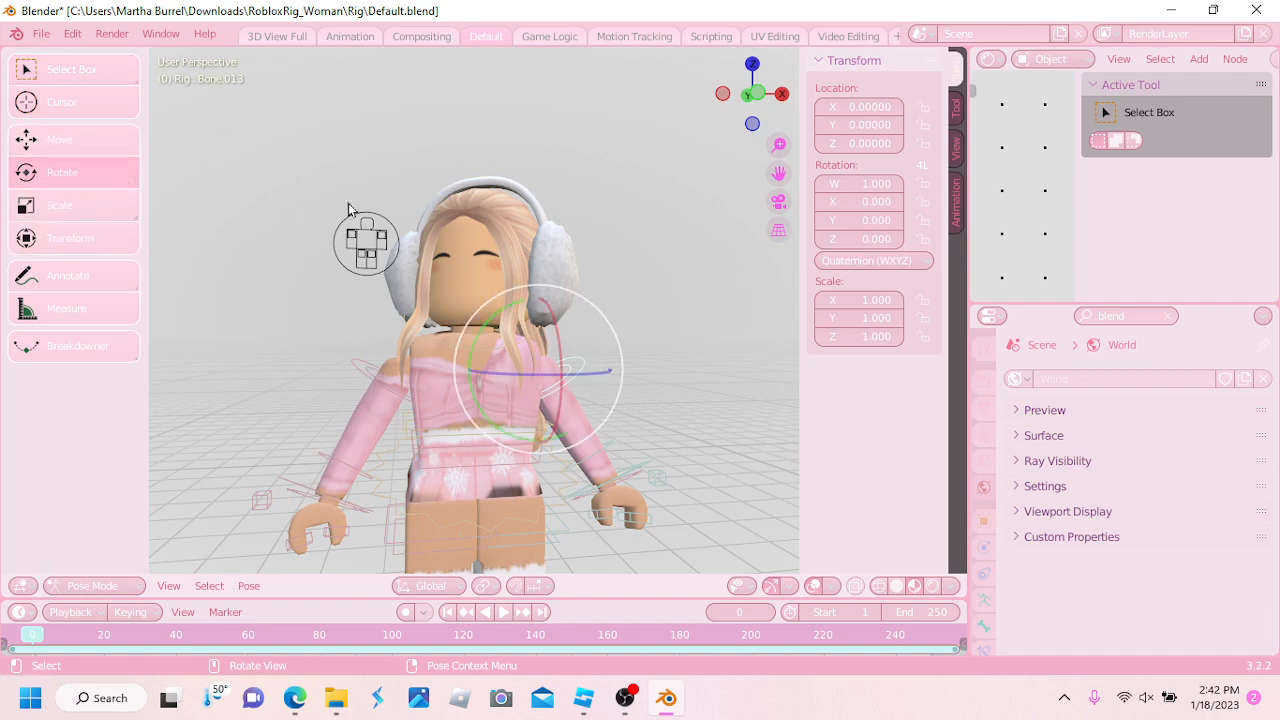
{"action": "left_click_drag", "start_coordinate": [577, 345], "coordinate": [558, 272]}
{"action": "middle_click_drag", "start_coordinate": [558, 272], "coordinate": [473, 337]}
{"action": "left_click", "coordinate": [468, 388]}
{"action": "scroll", "coordinate": [471, 383], "scroll_direction": "up", "scroll_amount": 2}
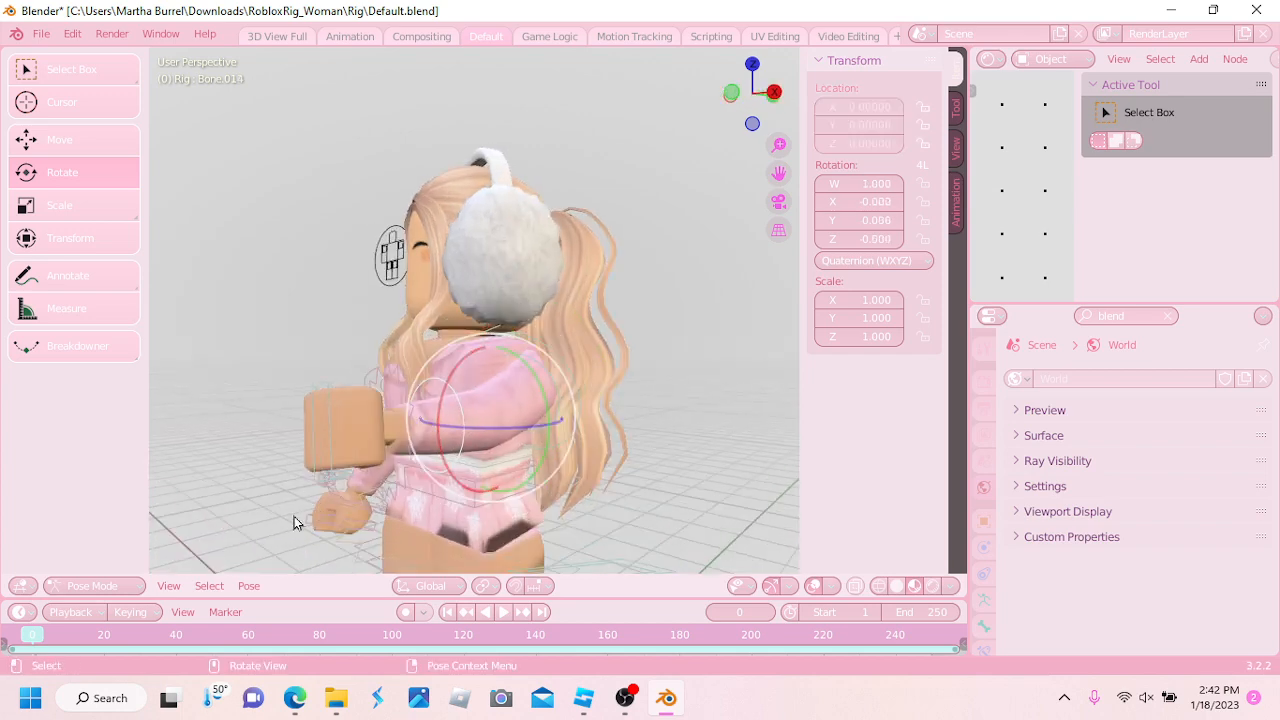
{"action": "left_click_drag", "start_coordinate": [460, 378], "coordinate": [598, 343]}
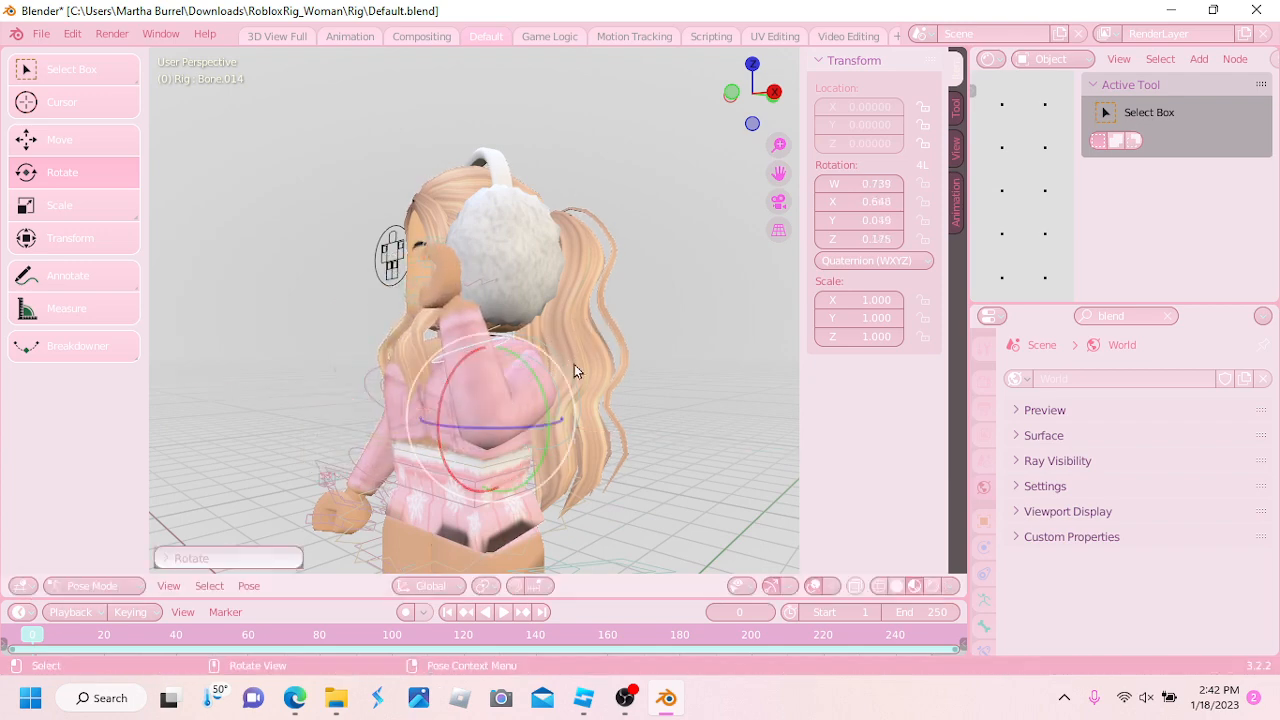
Refine the left upper arm's rotation so the raised hand sits beside the avatar's cheek
{"action": "left_click", "coordinate": [580, 370]}
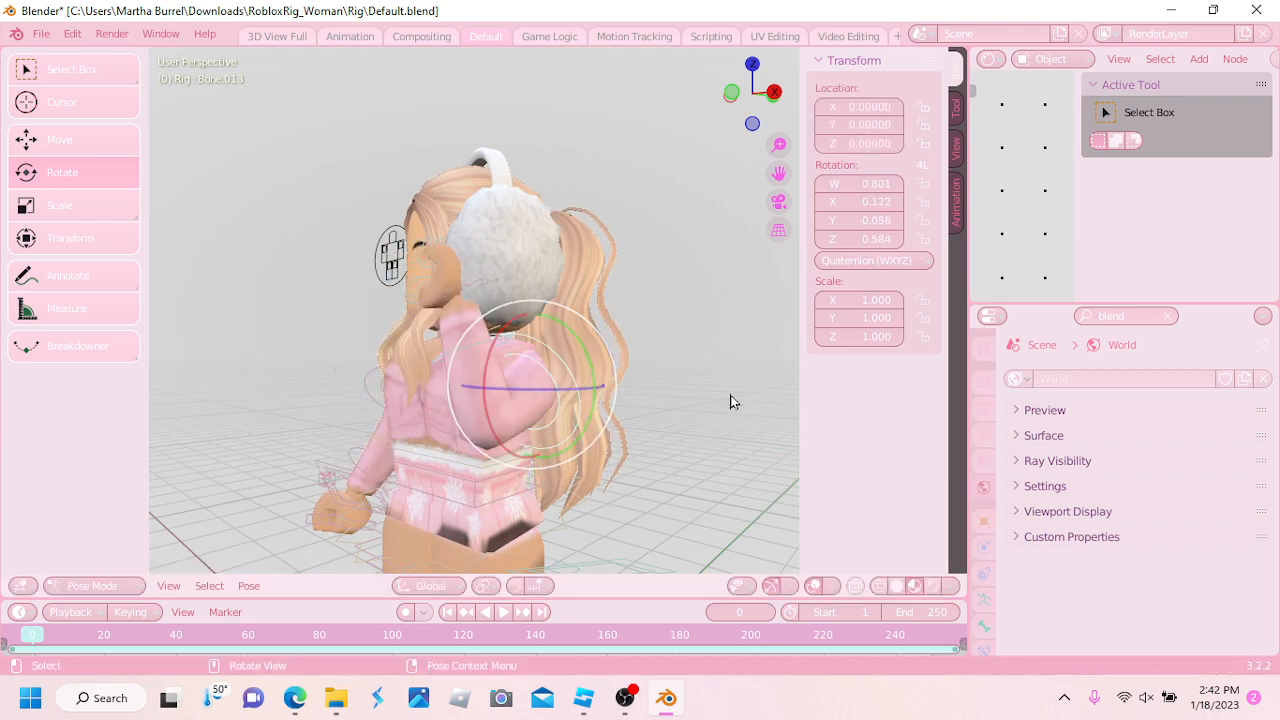
{"action": "middle_click_drag", "start_coordinate": [755, 404], "coordinate": [826, 413]}
{"action": "mouse_move", "coordinate": [559, 367]}
{"action": "left_mouse_down"}
{"action": "mouse_move", "coordinate": [549, 387]}
{"action": "mouse_move", "coordinate": [546, 371]}
{"action": "mouse_move", "coordinate": [565, 391]}
{"action": "left_mouse_up"}
{"action": "middle_click_drag", "start_coordinate": [567, 390], "coordinate": [636, 392]}
{"action": "left_click_drag", "start_coordinate": [589, 325], "coordinate": [560, 303]}
{"action": "middle_click_drag", "start_coordinate": [560, 303], "coordinate": [595, 353]}
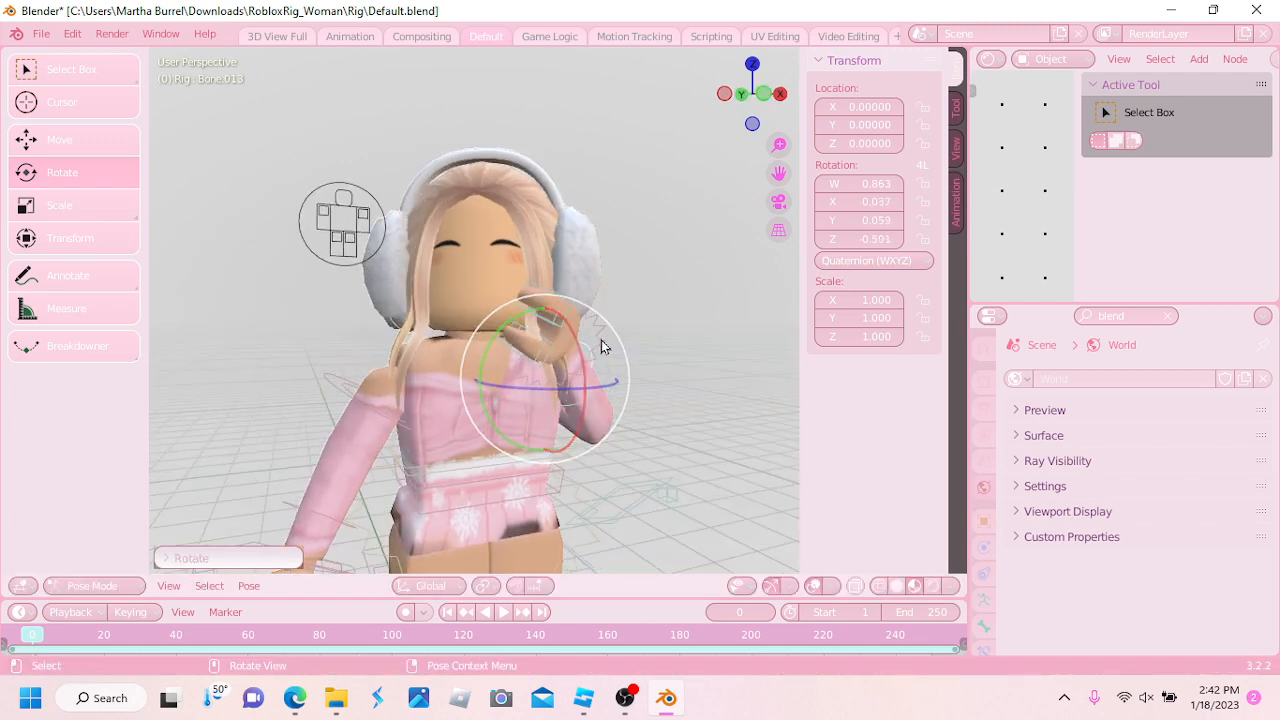
Turn the rig's left hand slightly against the cheek with free trackball rotation
{"action": "left_click", "coordinate": [601, 340]}
{"action": "left_click_drag", "start_coordinate": [556, 313], "coordinate": [548, 310]}
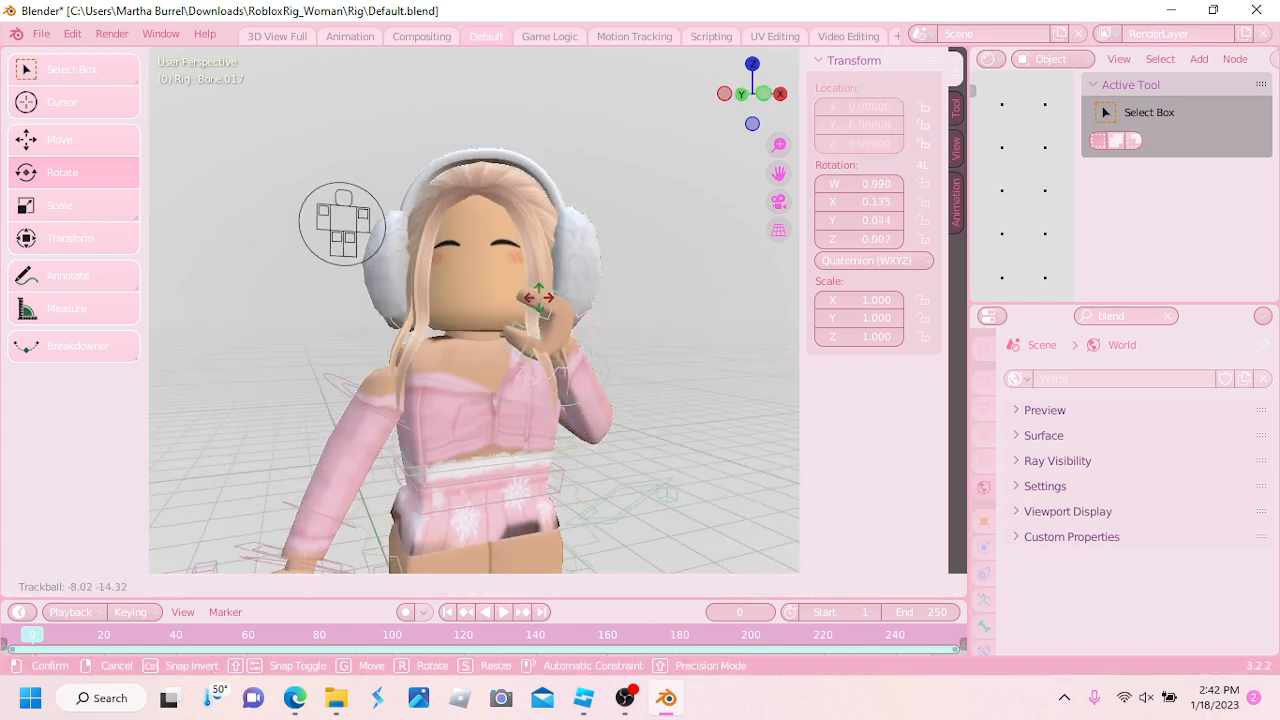
{"action": "left_click", "coordinate": [588, 312]}
Swing the rig's right upper arm up and bend its forearm so the hand reaches the face
{"action": "middle_click_drag", "start_coordinate": [588, 312], "coordinate": [424, 317]}
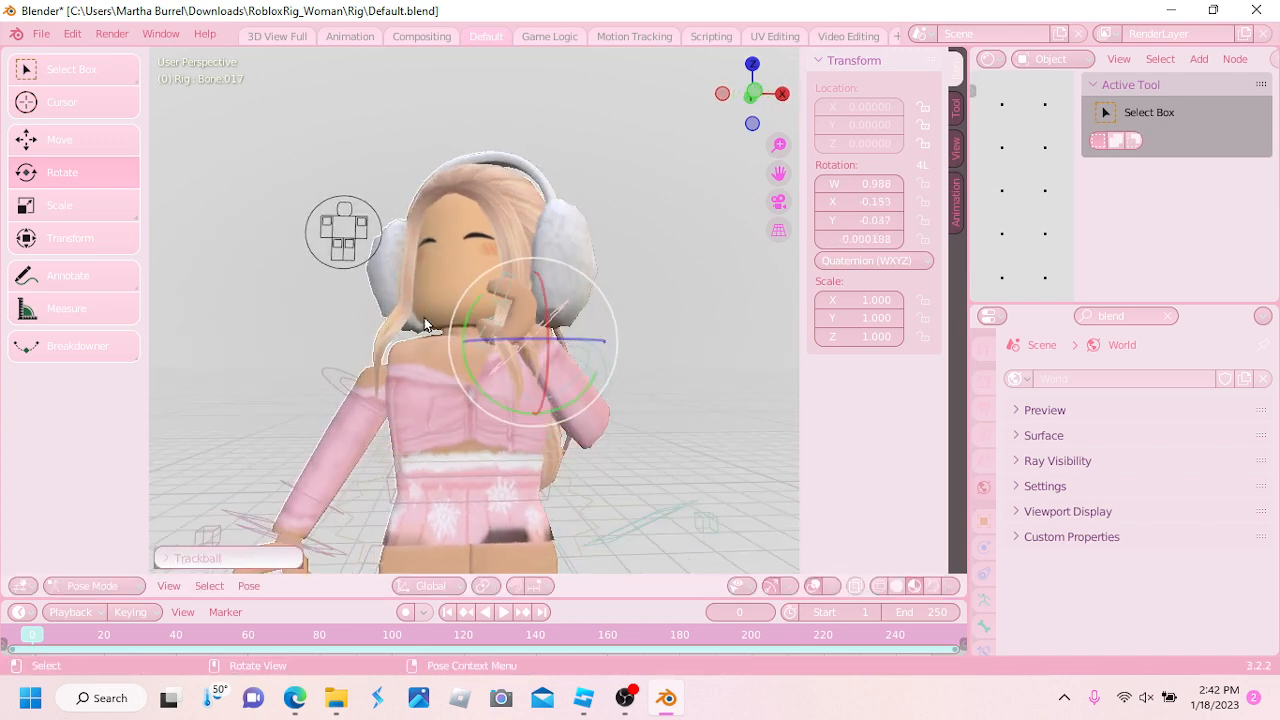
{"action": "left_click", "coordinate": [341, 390]}
{"action": "left_click_drag", "start_coordinate": [358, 355], "coordinate": [418, 206]}
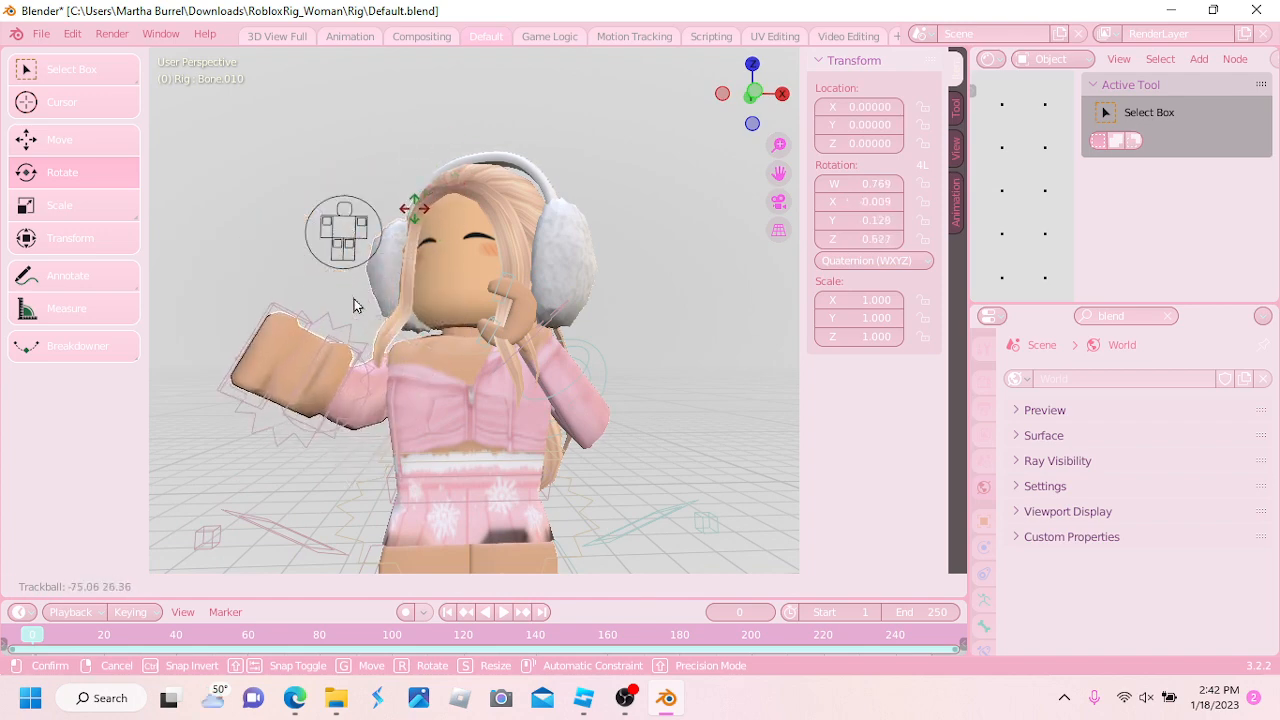
{"action": "middle_click_drag", "start_coordinate": [396, 390], "coordinate": [319, 370]}
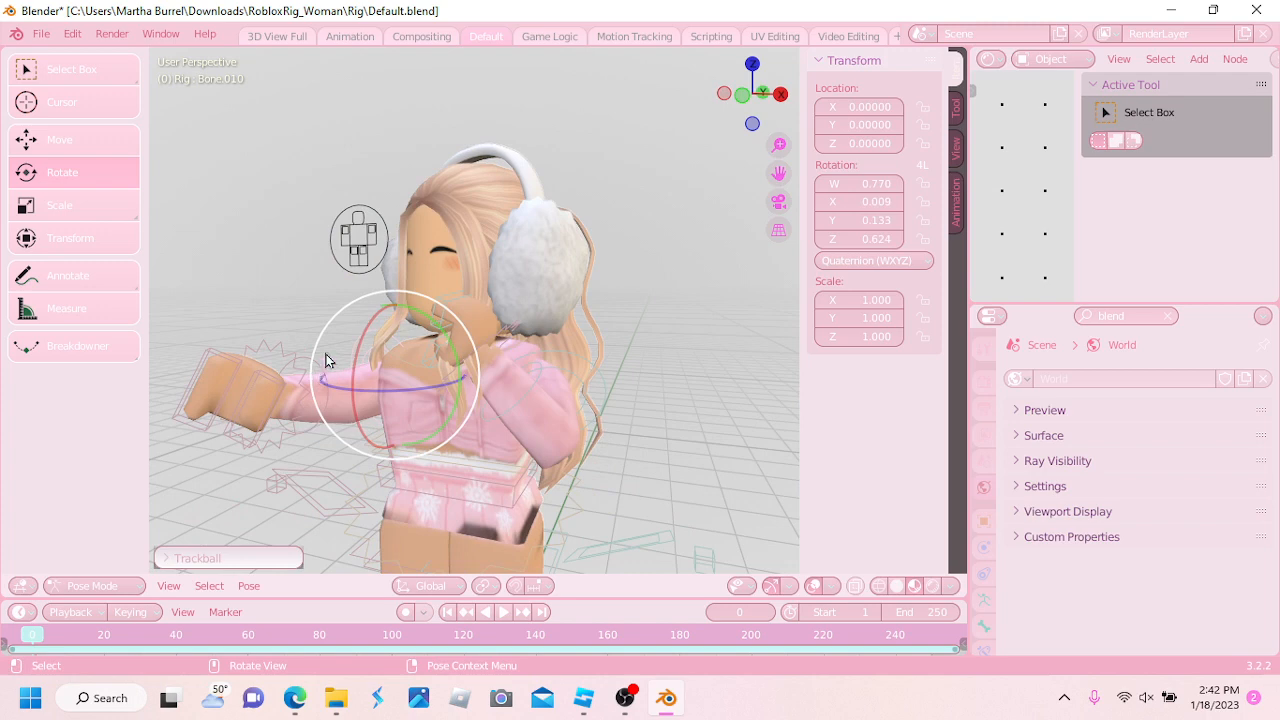
{"action": "left_click", "coordinate": [323, 363]}
{"action": "left_click_drag", "start_coordinate": [322, 346], "coordinate": [472, 283]}
{"action": "middle_click_drag", "start_coordinate": [472, 283], "coordinate": [530, 284]}
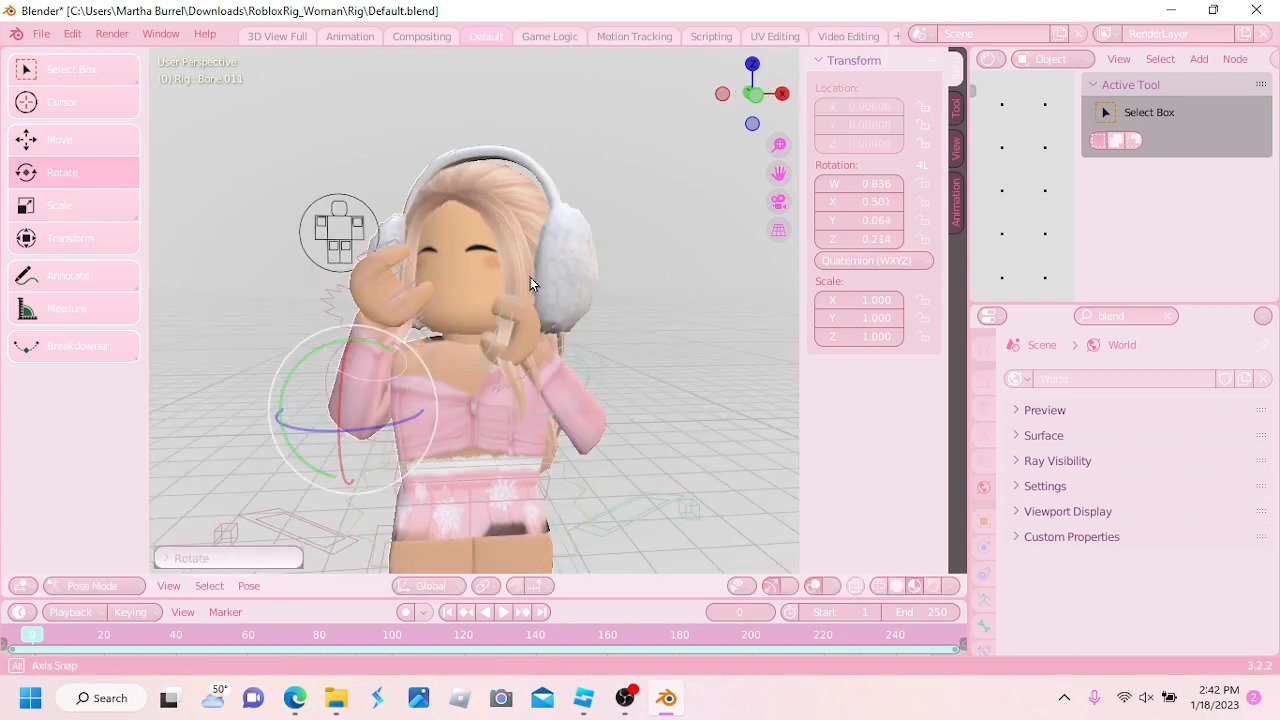
Bring the right upper arm inward and turn the right hand in front of the face with trackball rotation
{"action": "left_click", "coordinate": [379, 386]}
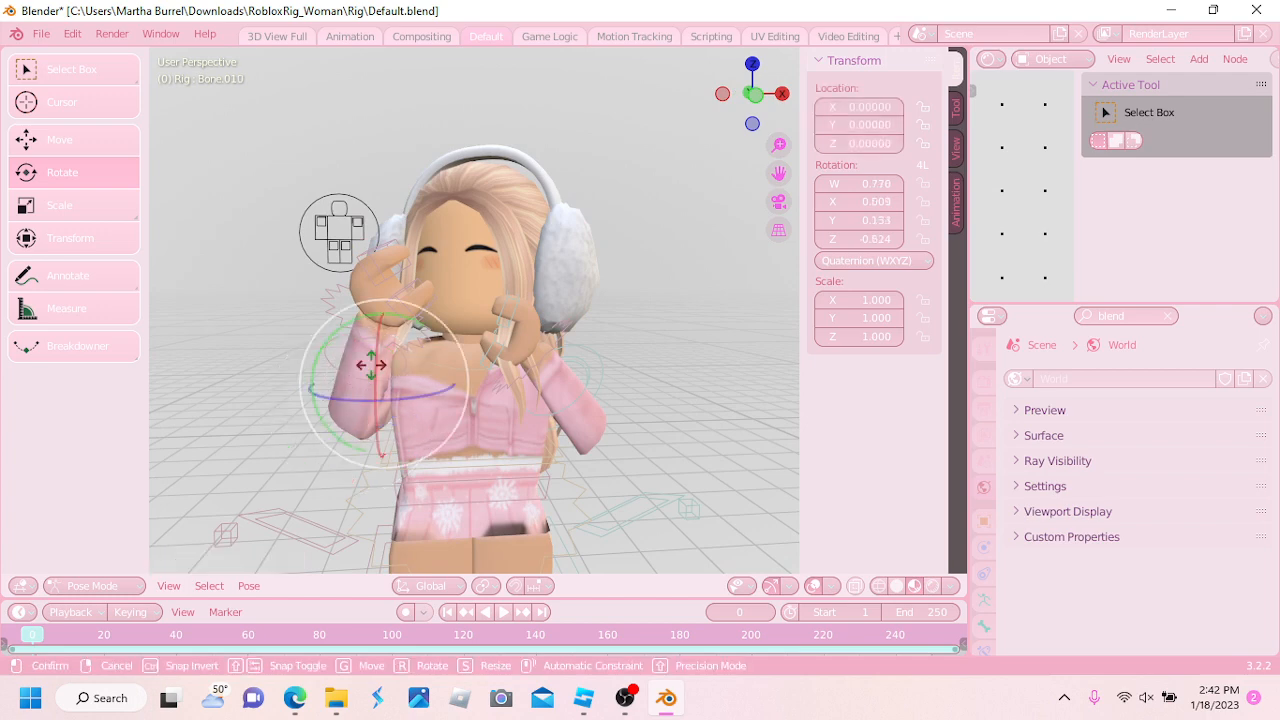
{"action": "left_click_drag", "start_coordinate": [371, 365], "coordinate": [386, 366]}
{"action": "middle_click_drag", "start_coordinate": [386, 366], "coordinate": [413, 374]}
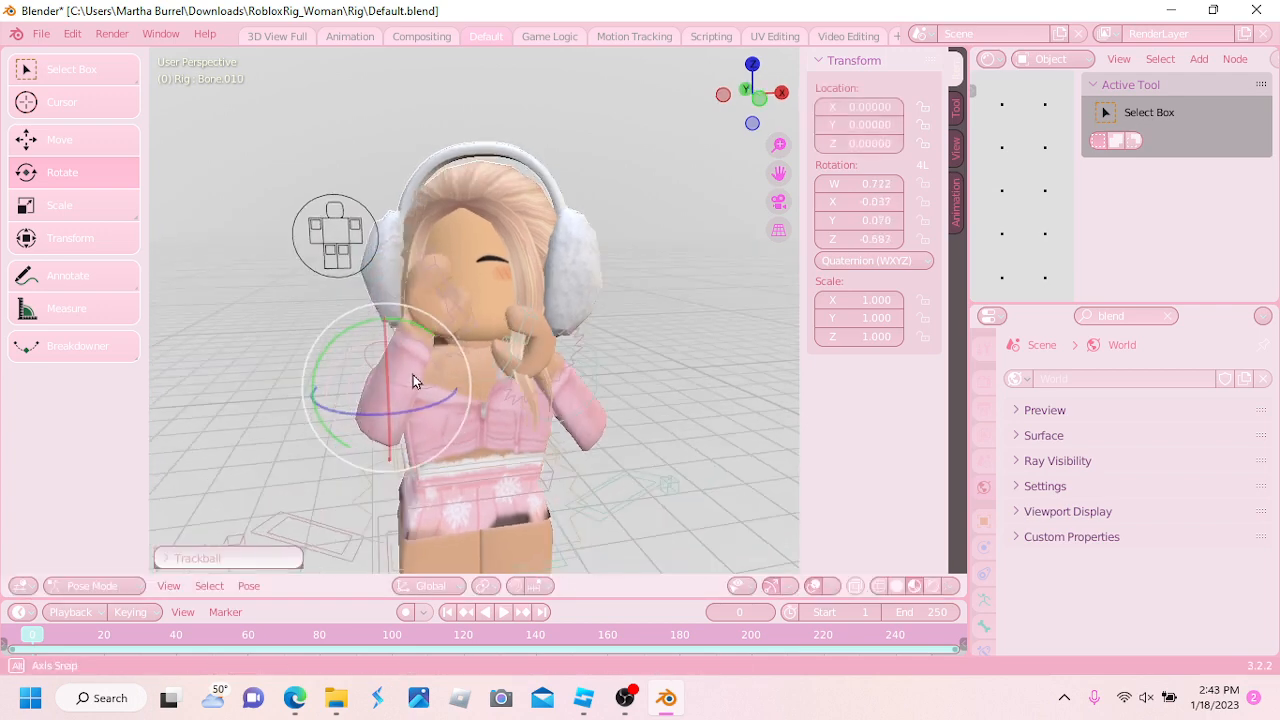
{"action": "left_click", "coordinate": [374, 301]}
{"action": "left_click_drag", "start_coordinate": [386, 314], "coordinate": [432, 343]}
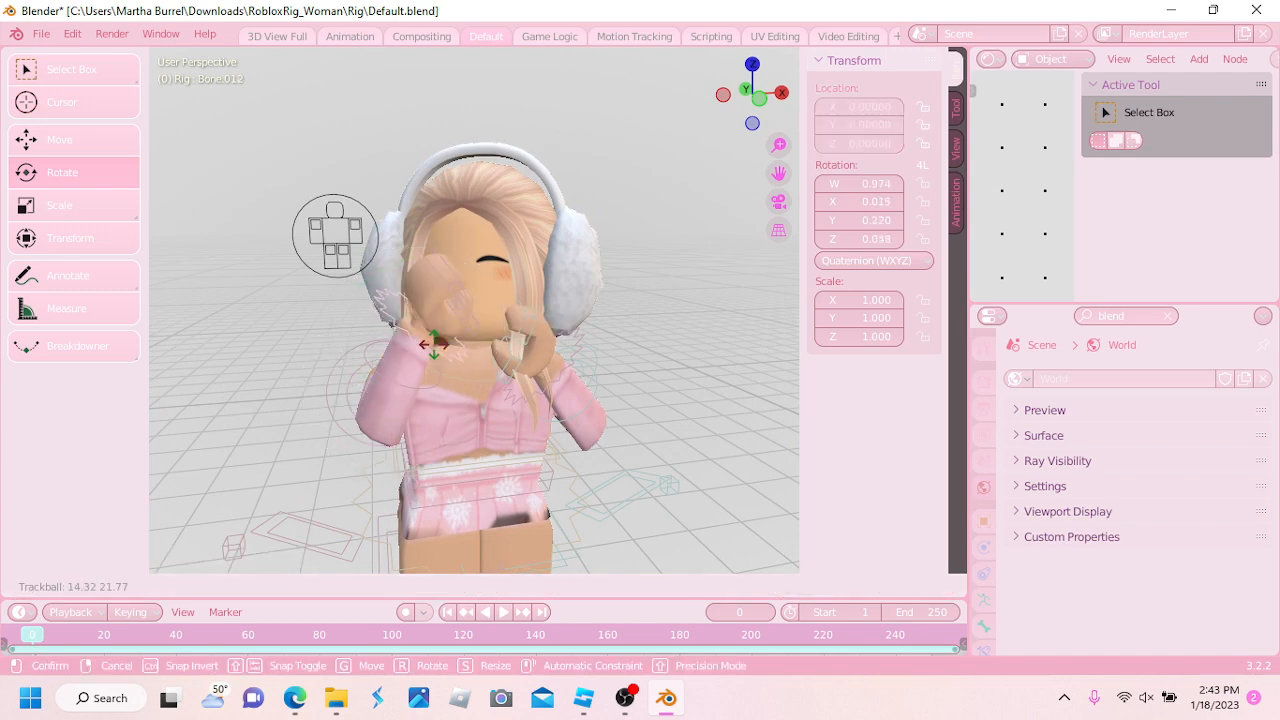
{"action": "left_click_drag", "start_coordinate": [422, 391], "coordinate": [420, 390]}
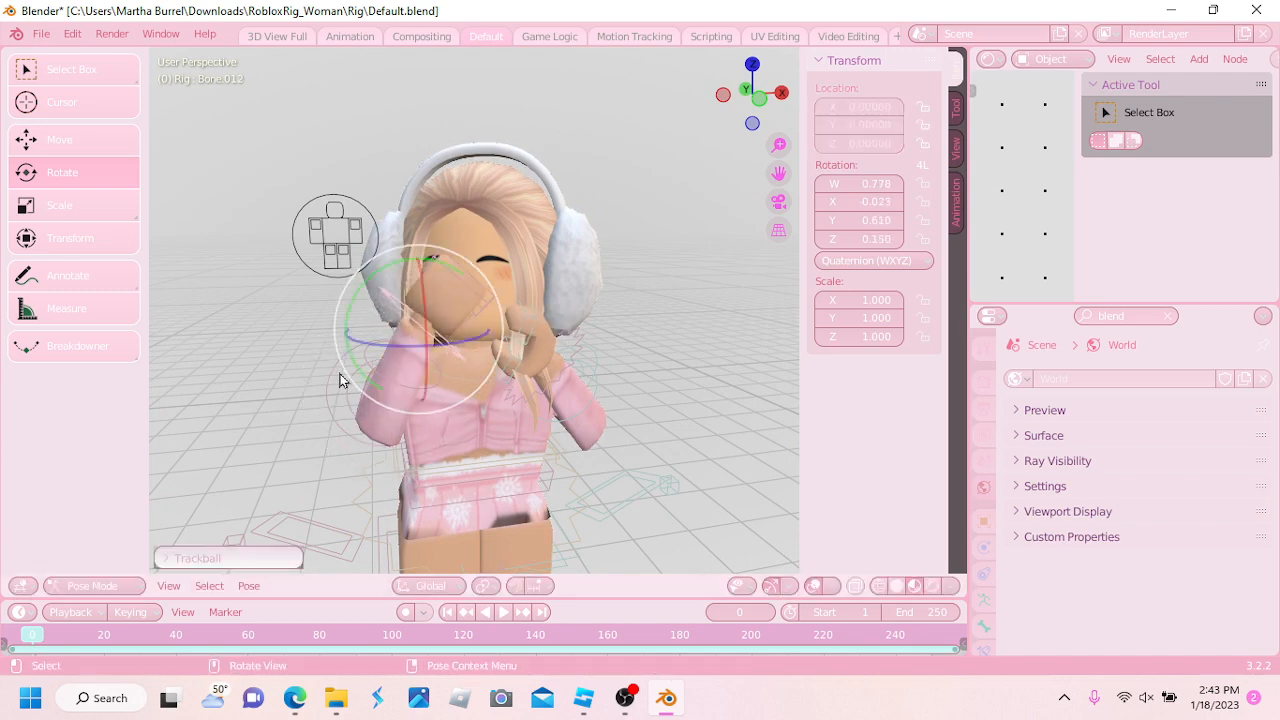
Fine-tune the right upper arm with view, trackball and global Y-axis rotations
{"action": "left_click", "coordinate": [399, 342]}
{"action": "key", "text": "r"}
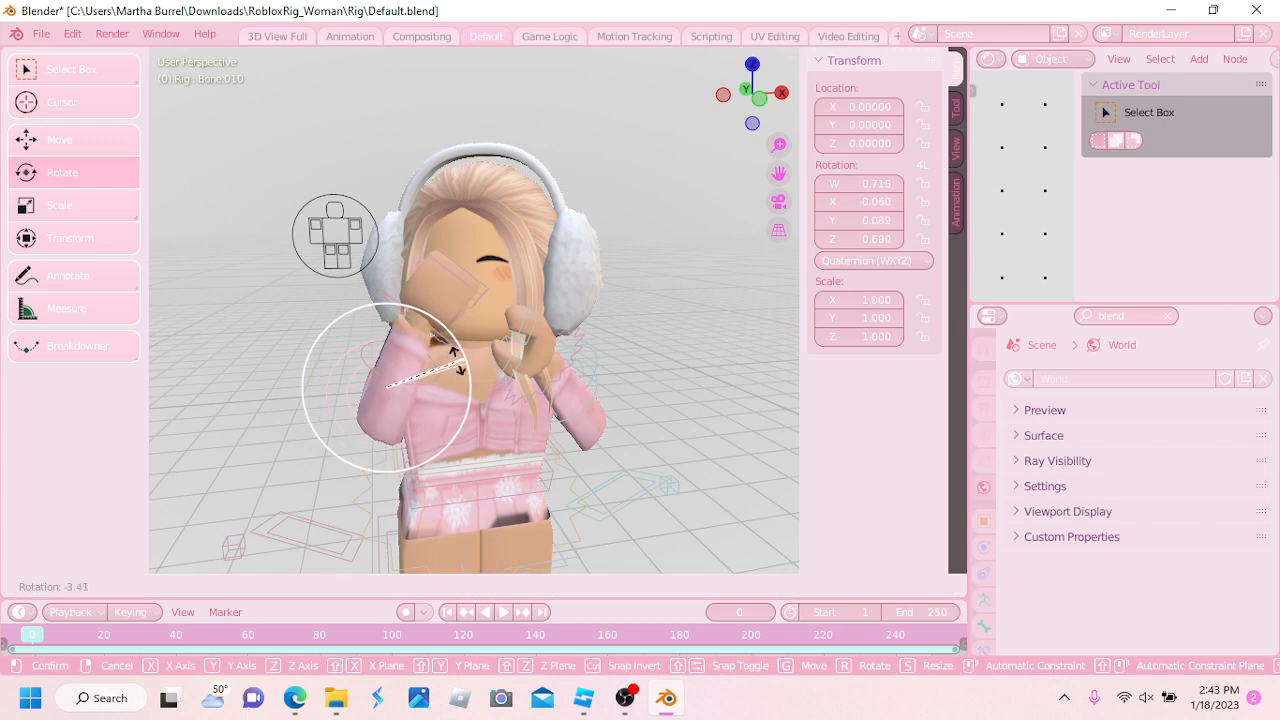
{"action": "left_click", "coordinate": [452, 362]}
{"action": "key", "text": "r"}
{"action": "key", "text": "r"}
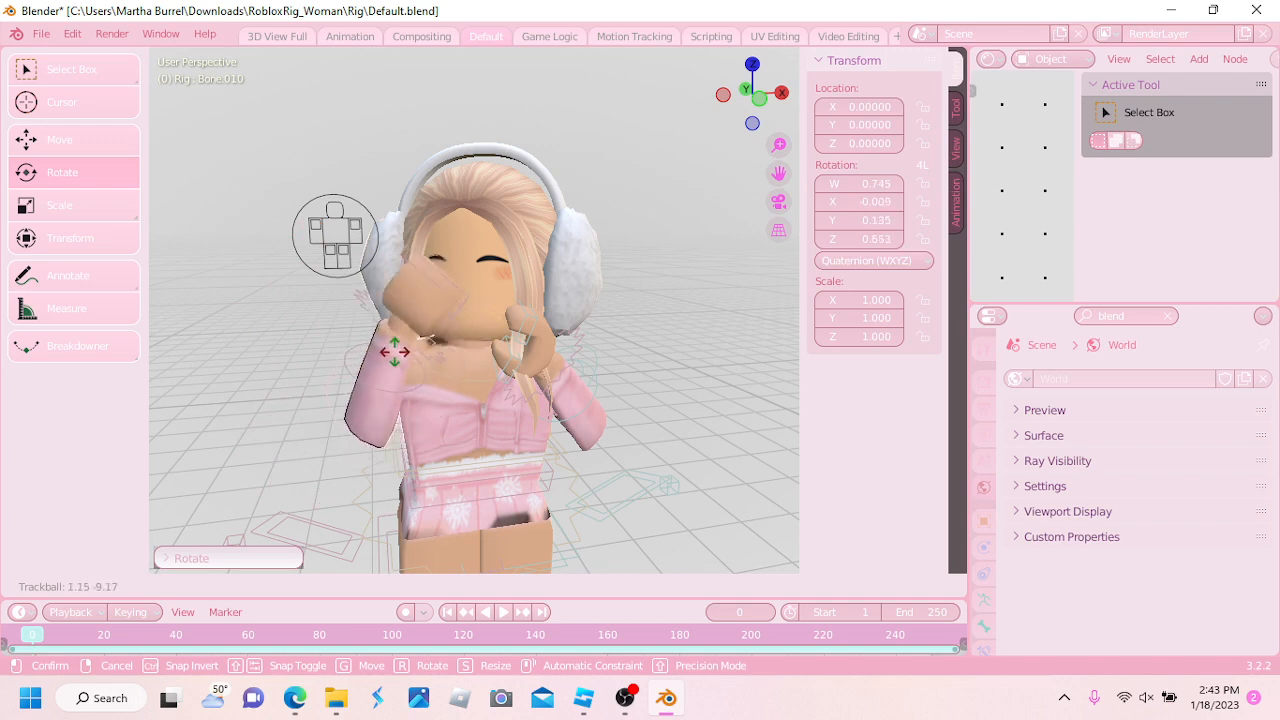
{"action": "left_click", "coordinate": [406, 313]}
{"action": "key", "text": "r"}
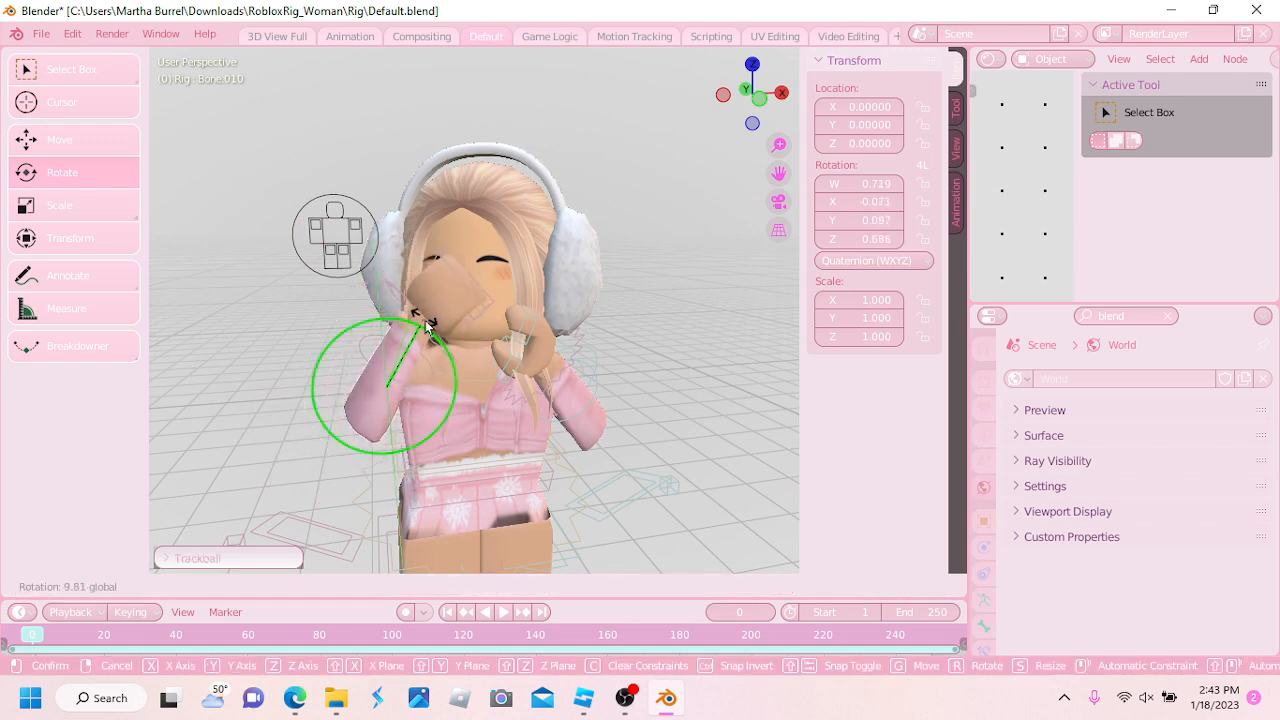
{"action": "left_click", "coordinate": [427, 324]}
In Object Mode, tilt the joined head with trackball rotation to about 88.8°, -2.5° and 172°
{"action": "key", "text": "ctrl+Tab"}
{"action": "left_click", "coordinate": [471, 245]}
{"action": "key", "text": "r"}
{"action": "key", "text": "r"}
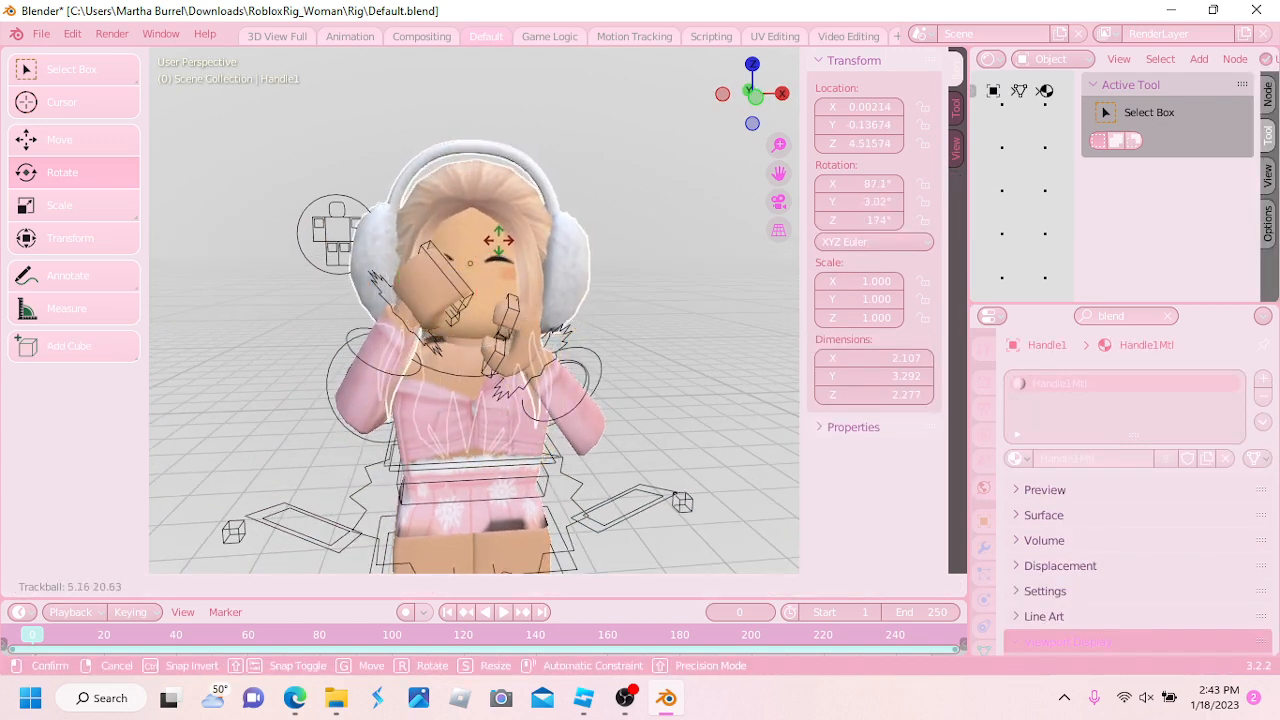
{"action": "left_click", "coordinate": [483, 257]}
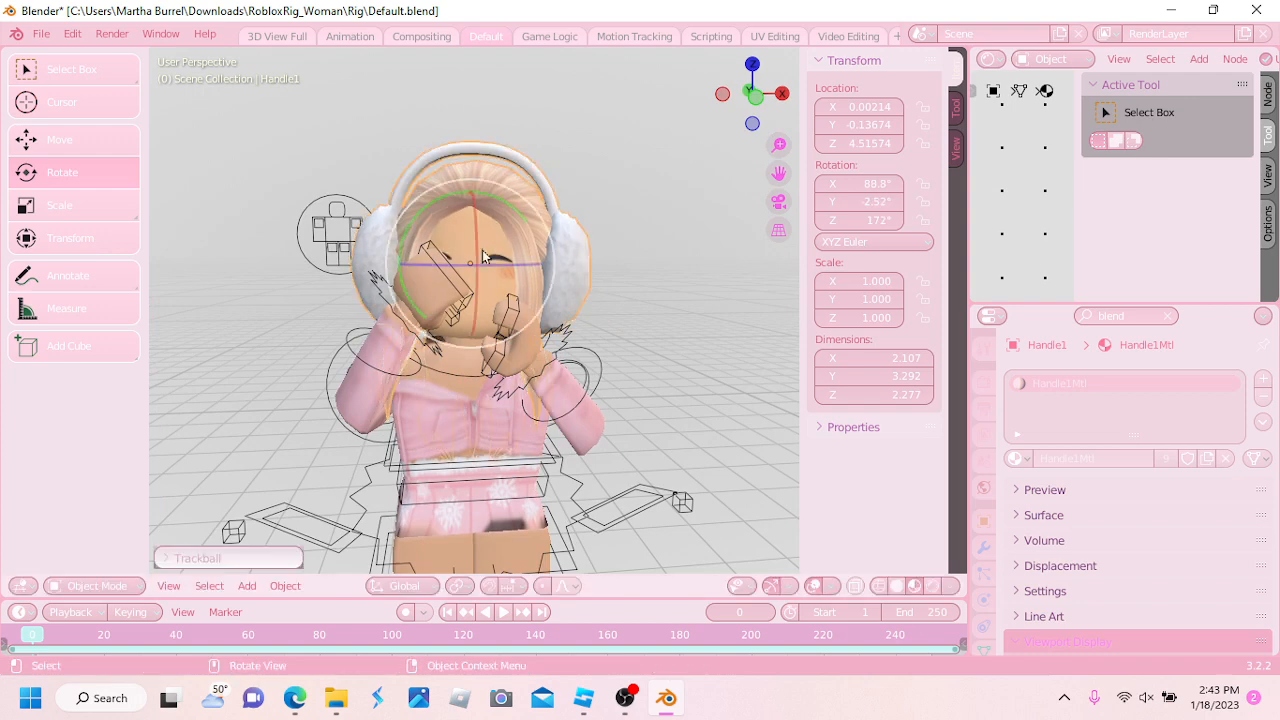
Put the rig back in Pose Mode and rotate the right forearm slightly with trackball rotation
{"action": "left_click", "coordinate": [345, 352]}
{"action": "key", "text": "ctrl+Tab"}
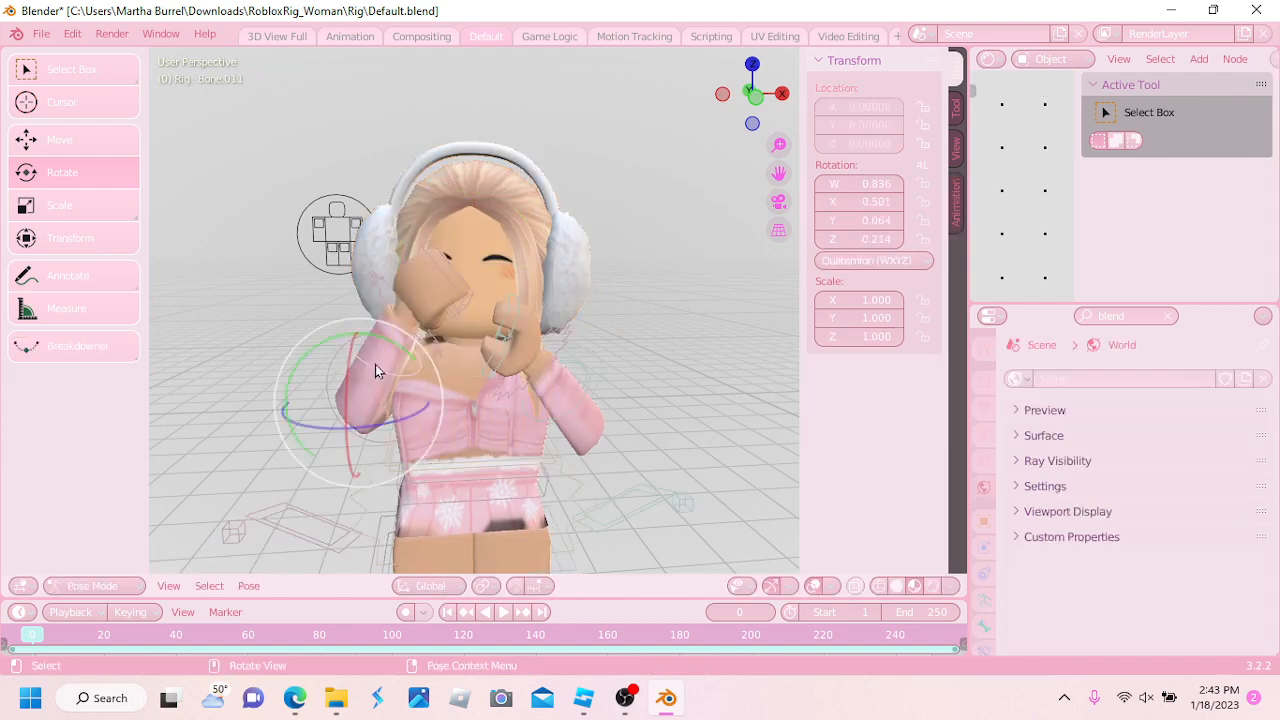
{"action": "key", "text": "r"}
{"action": "key", "text": "r"}
{"action": "left_click", "coordinate": [380, 398]}
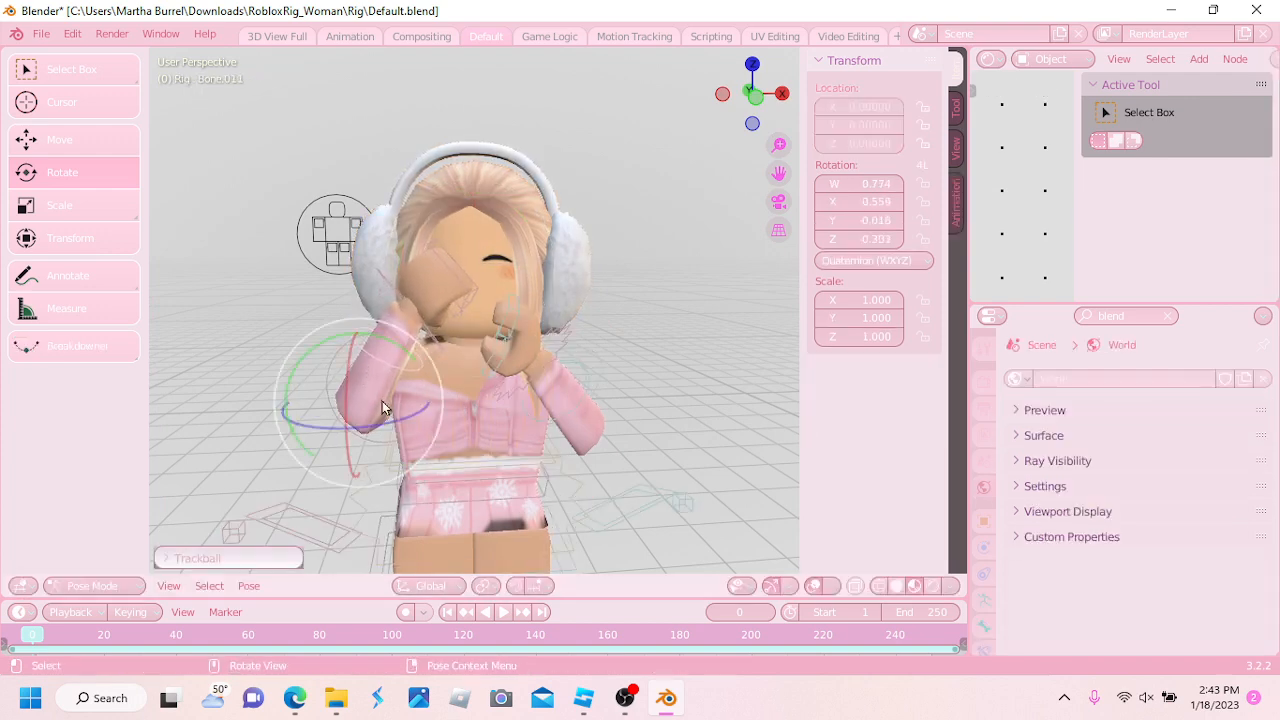
Swing the right upper arm outward so the hand moves off the face to the earmuff
{"action": "left_click", "coordinate": [333, 369]}
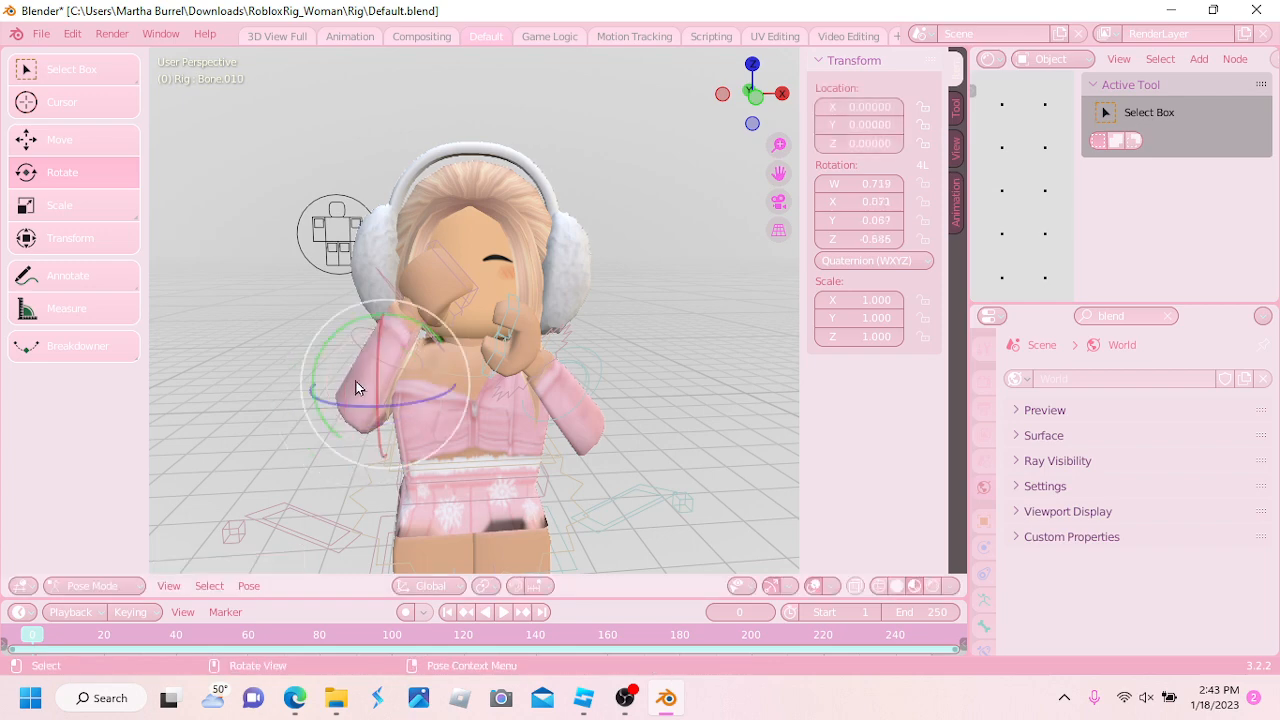
{"action": "key", "text": "r"}
{"action": "key", "text": "r"}
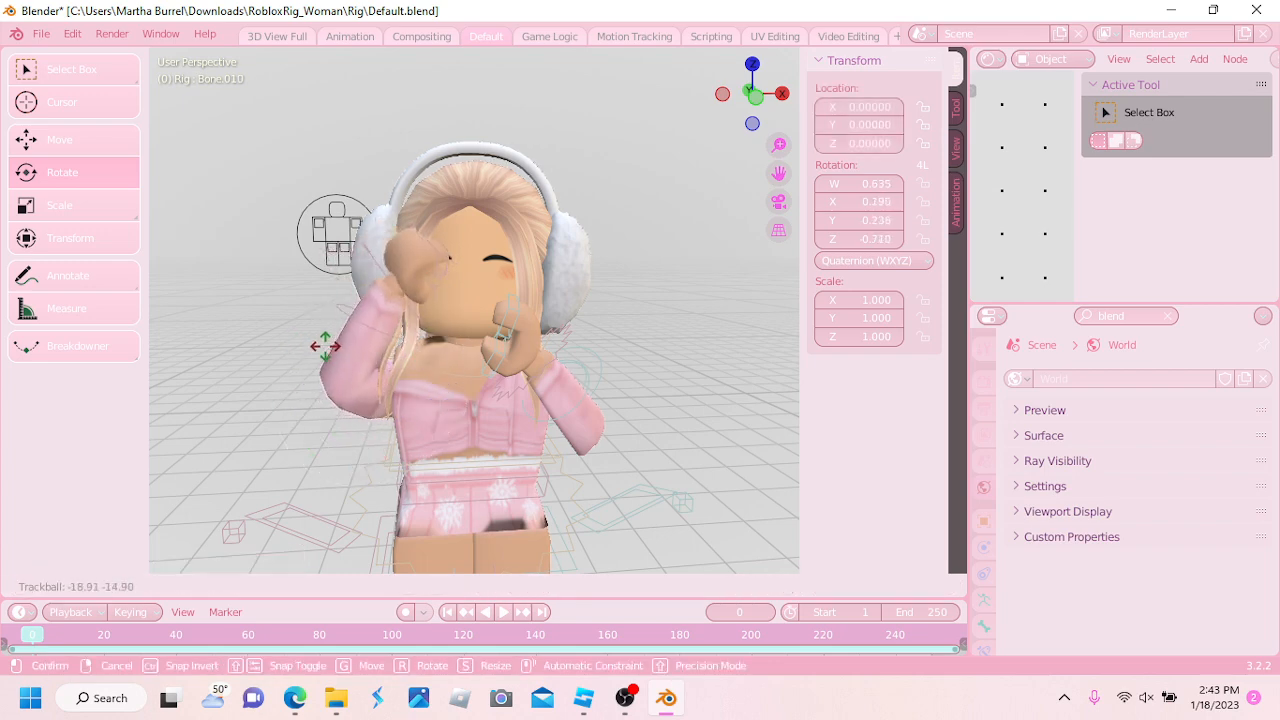
{"action": "left_click", "coordinate": [283, 341]}
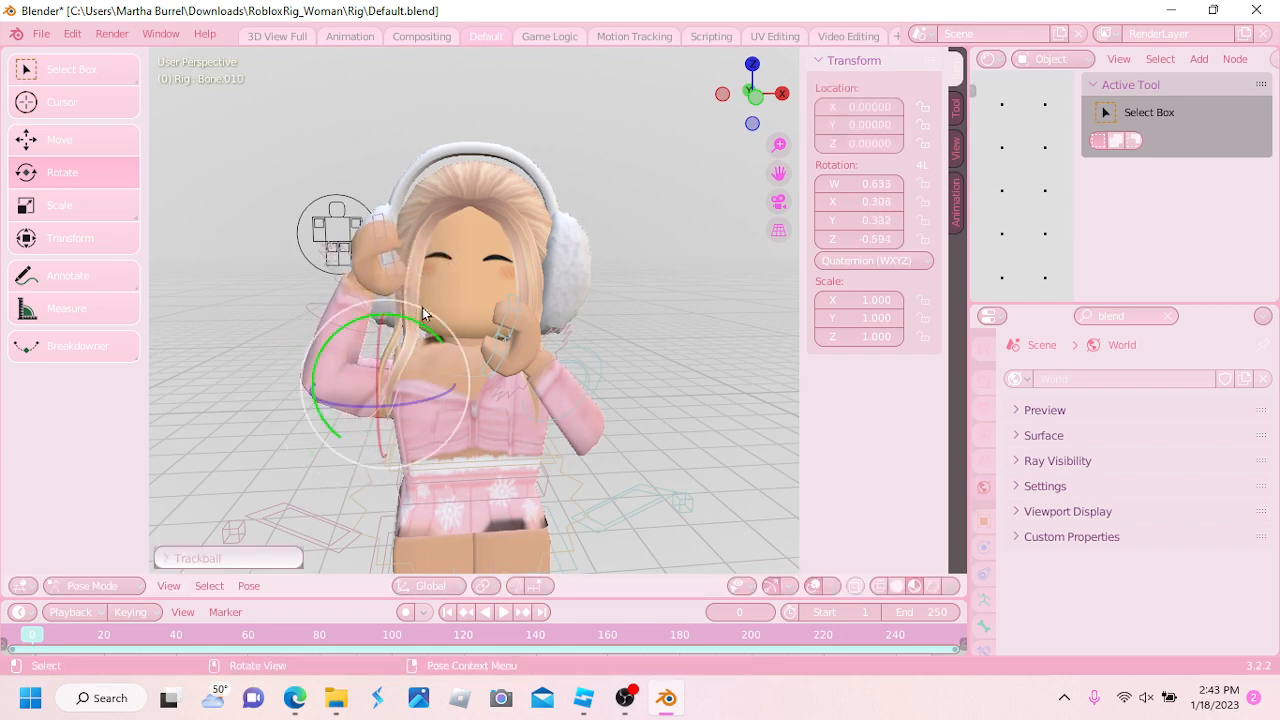
Undo the accidental selection change and turn the right hand against the earmuff with trackball rotation
{"action": "left_click", "coordinate": [340, 298]}
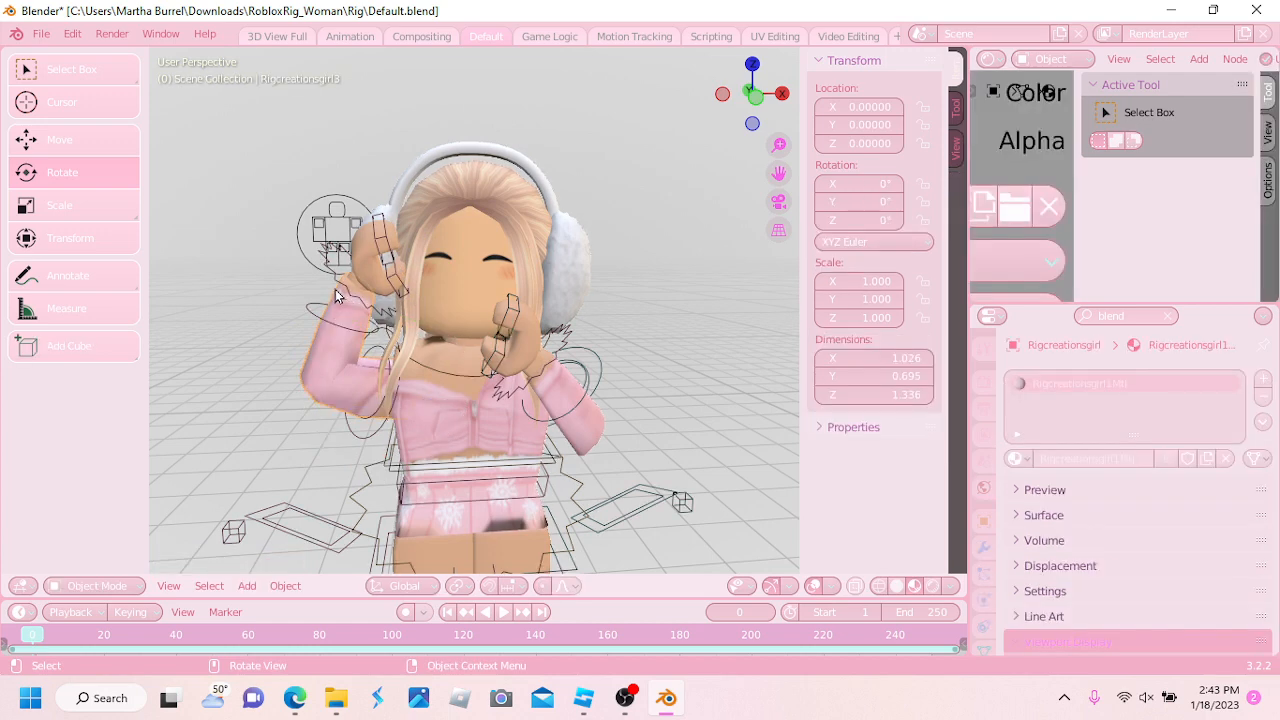
{"action": "key", "text": "ctrl+z"}
{"action": "key", "text": "r"}
{"action": "key", "text": "r"}
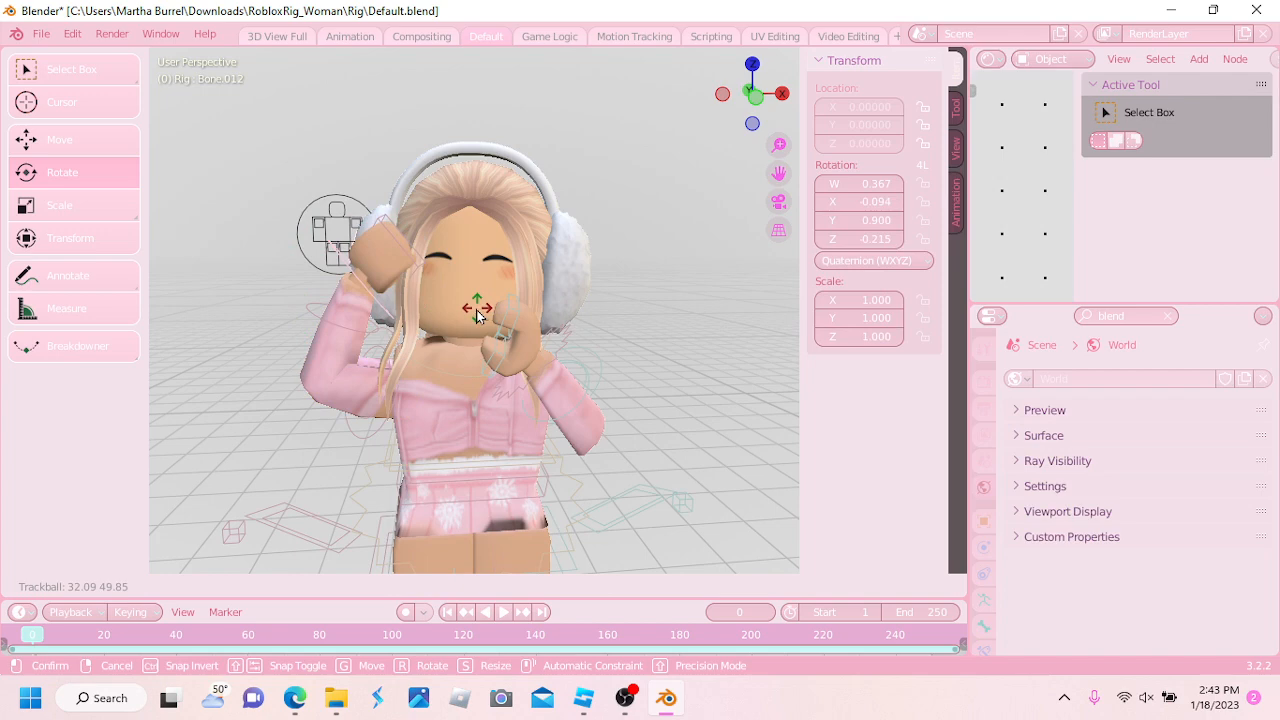
{"action": "left_click", "coordinate": [292, 244]}
Switch the rig to Object Mode and examine the finished pose from several angles
{"action": "scroll", "coordinate": [361, 386], "scroll_direction": "down", "scroll_amount": 4}
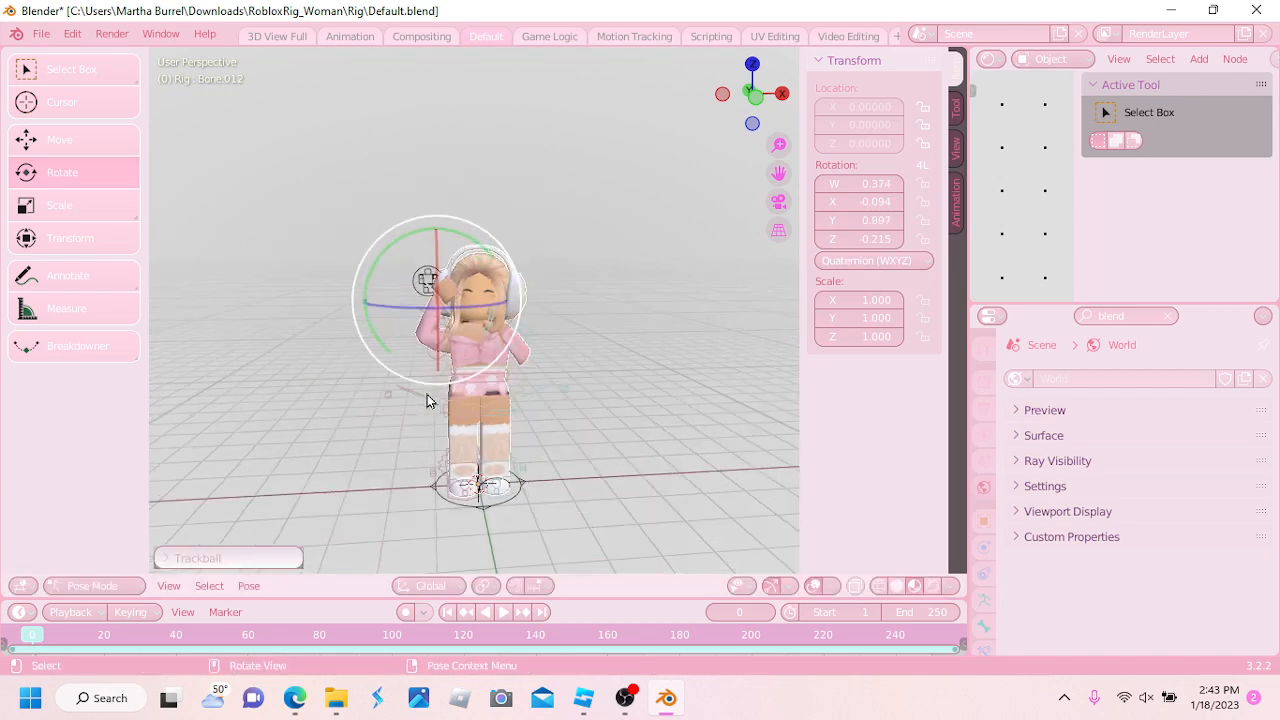
{"action": "left_click", "coordinate": [83, 590]}
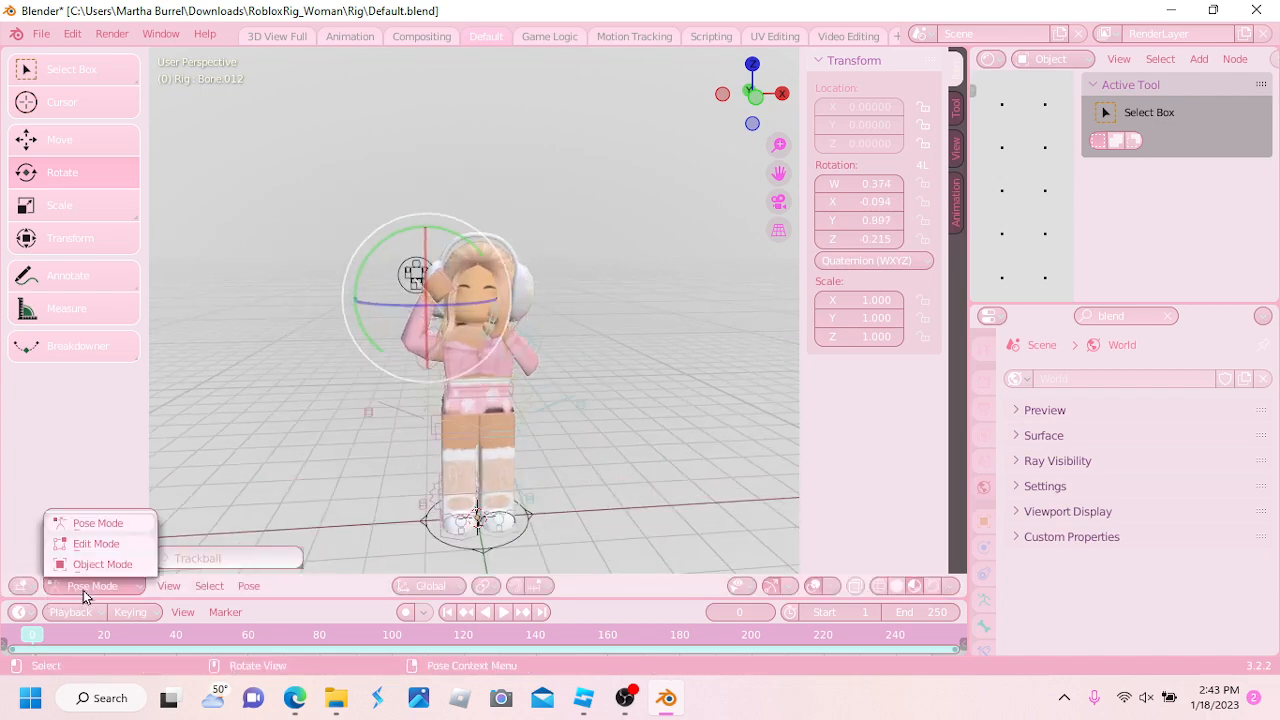
{"action": "left_click", "coordinate": [86, 564]}
{"action": "scroll", "coordinate": [637, 397], "scroll_direction": "up", "scroll_amount": 4}
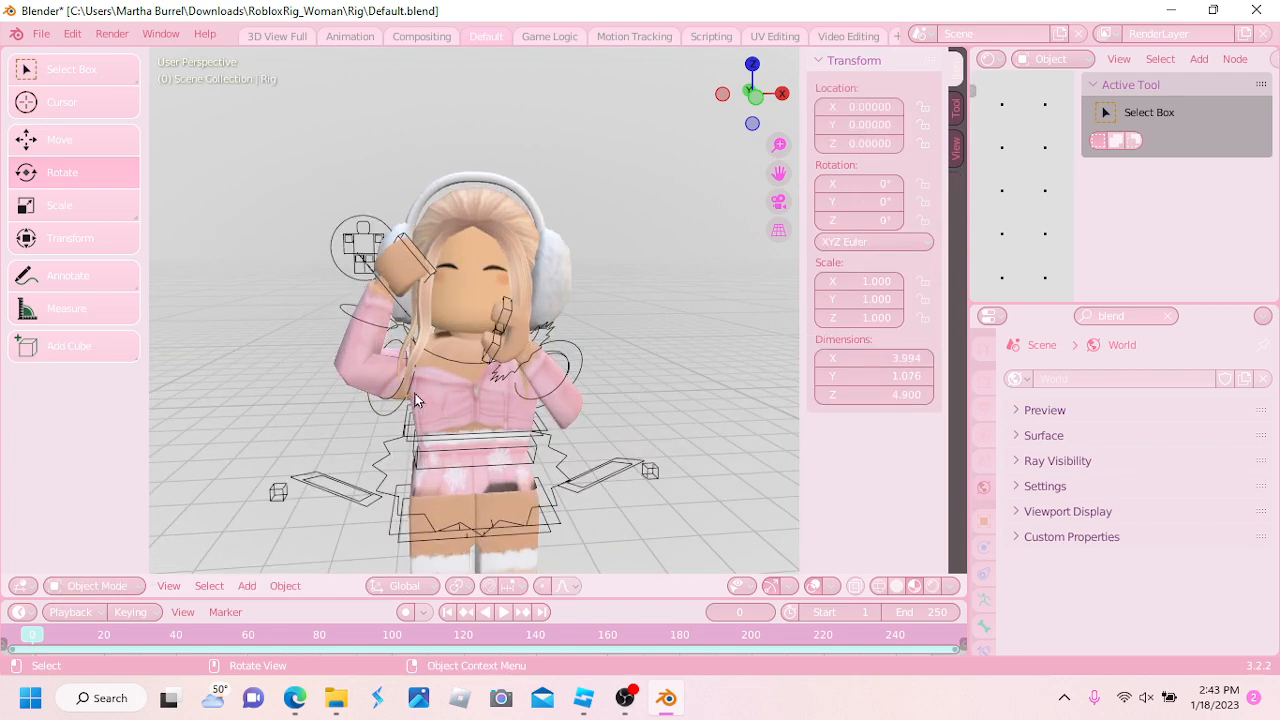
{"action": "middle_click_drag", "start_coordinate": [437, 393], "coordinate": [405, 238]}
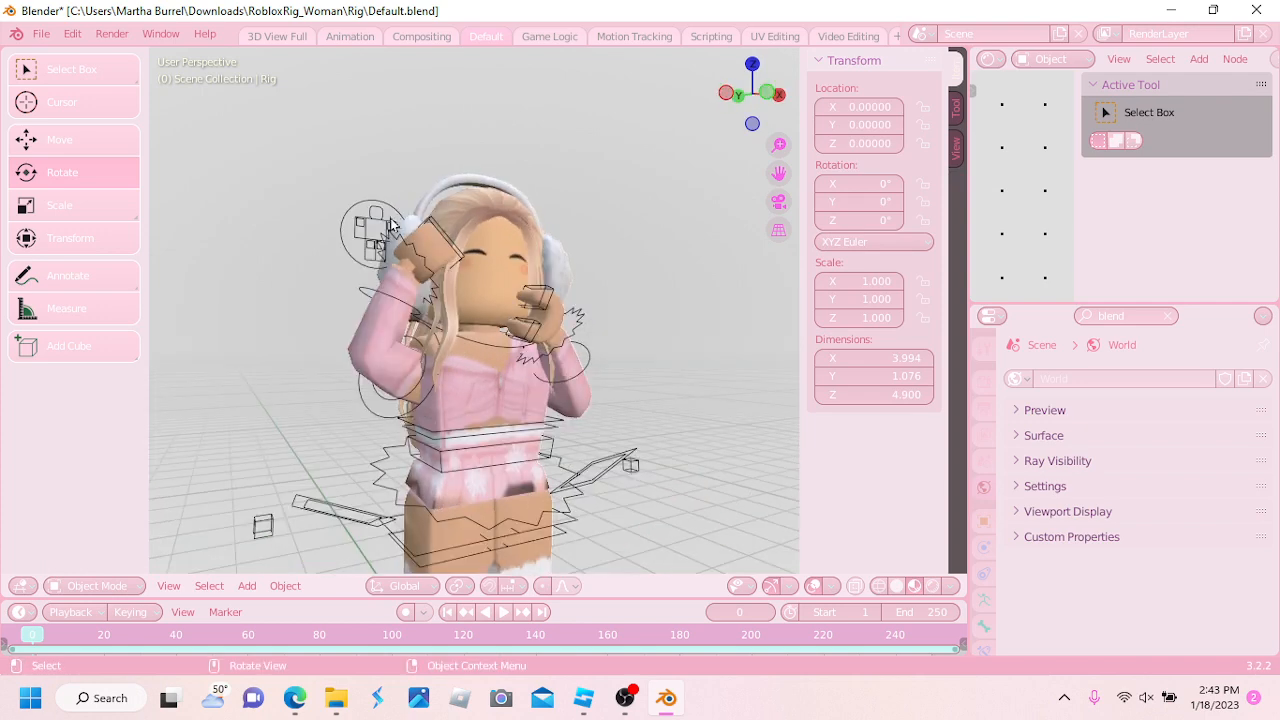
{"action": "middle_click_drag", "start_coordinate": [378, 360], "coordinate": [340, 355]}
{"action": "scroll", "coordinate": [340, 355], "scroll_direction": "down", "scroll_amount": 3}
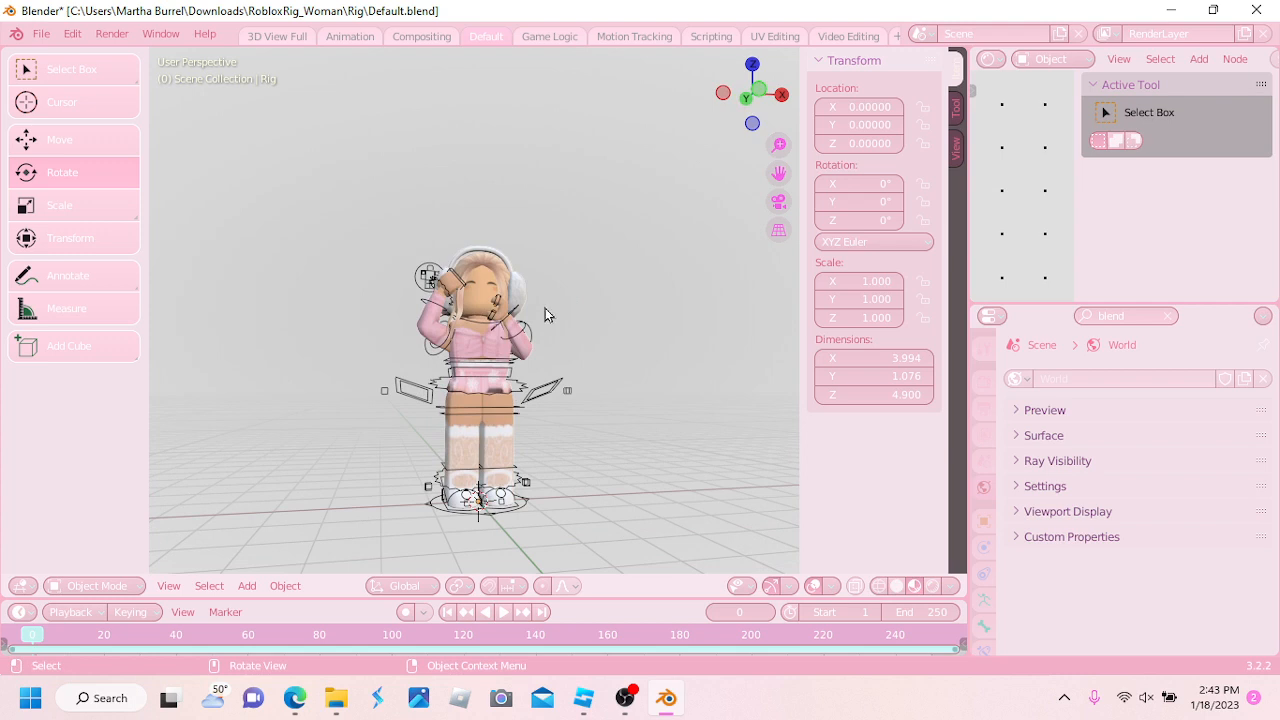
{"action": "middle_click_drag", "start_coordinate": [545, 308], "coordinate": [520, 327]}
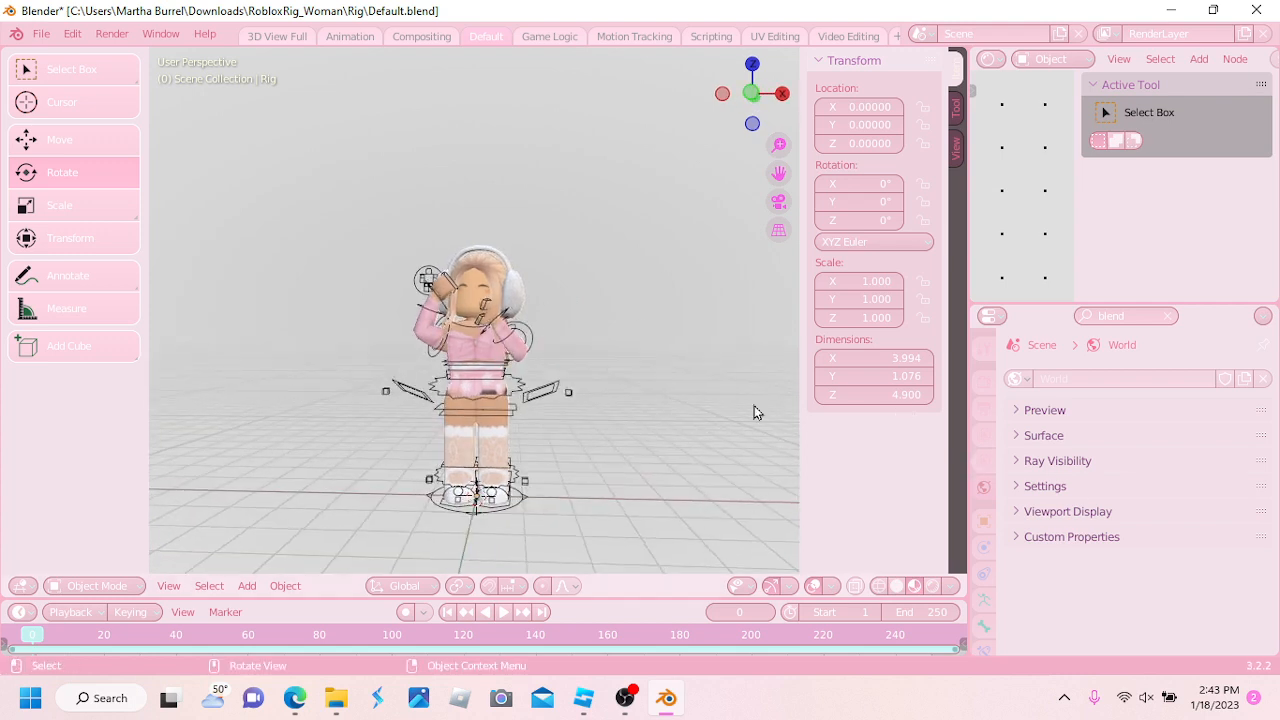
Clear the "blend" search filter from the World properties
{"action": "left_click", "coordinate": [1168, 317]}
{"action": "left_click", "coordinate": [1170, 316]}
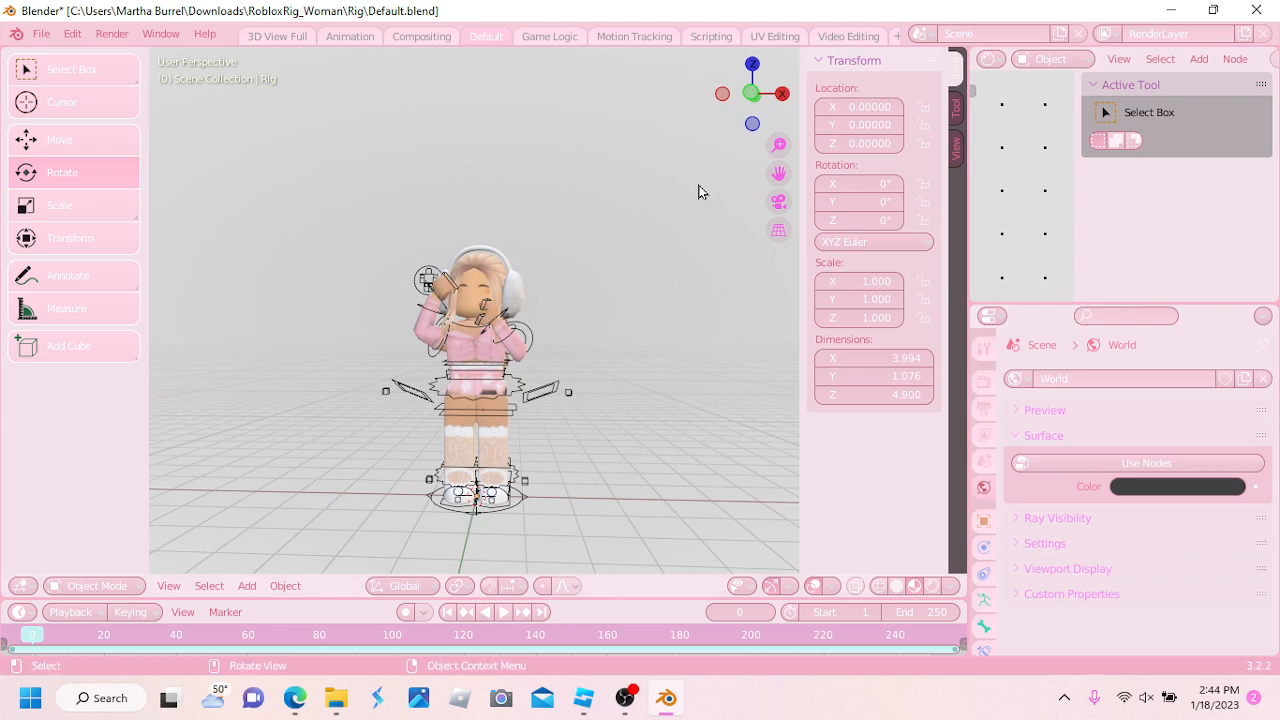
{"action": "middle_click_drag", "start_coordinate": [699, 191], "coordinate": [526, 246]}
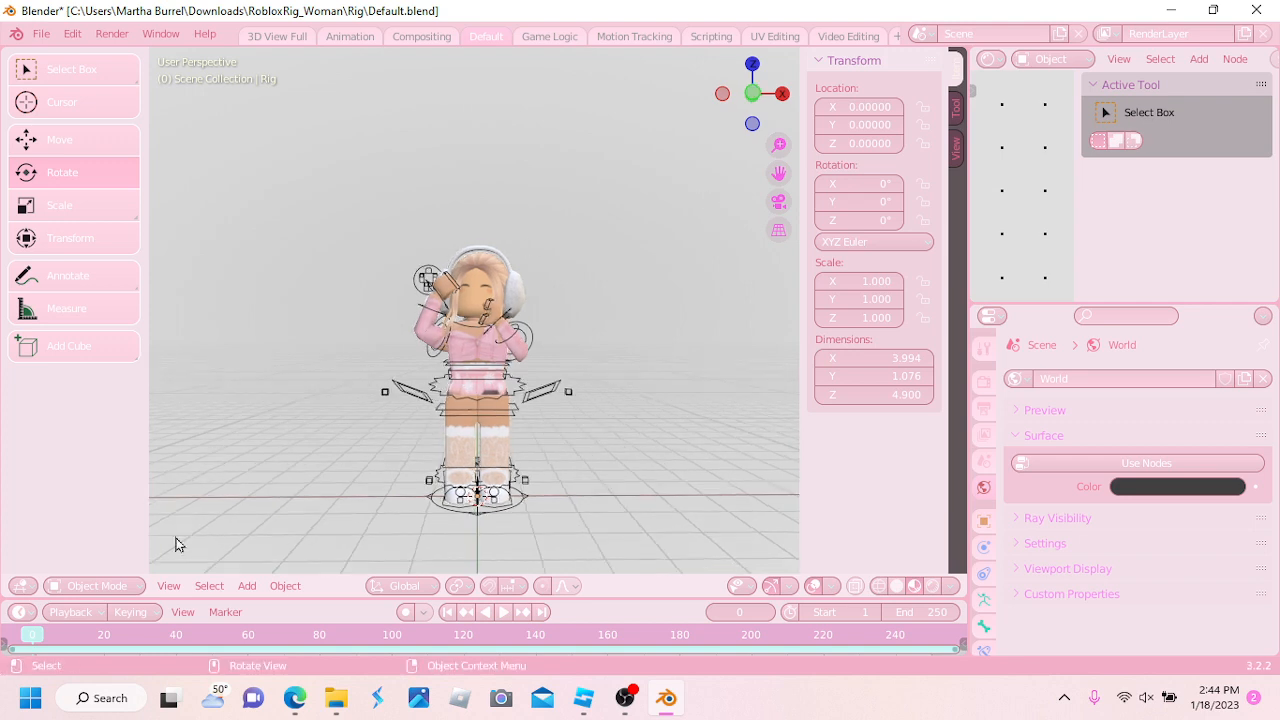
Add a camera to the scene and look through it with its whole frame in view
{"action": "left_click", "coordinate": [255, 589]}
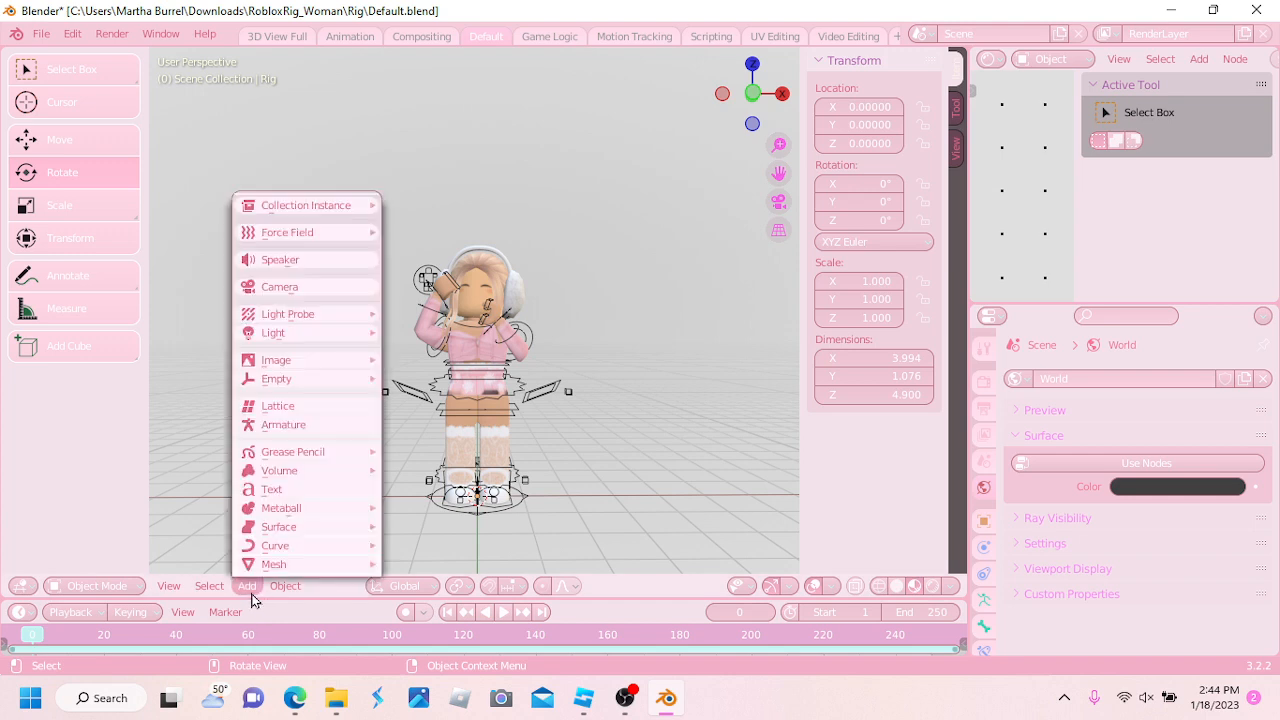
{"action": "left_click", "coordinate": [335, 290]}
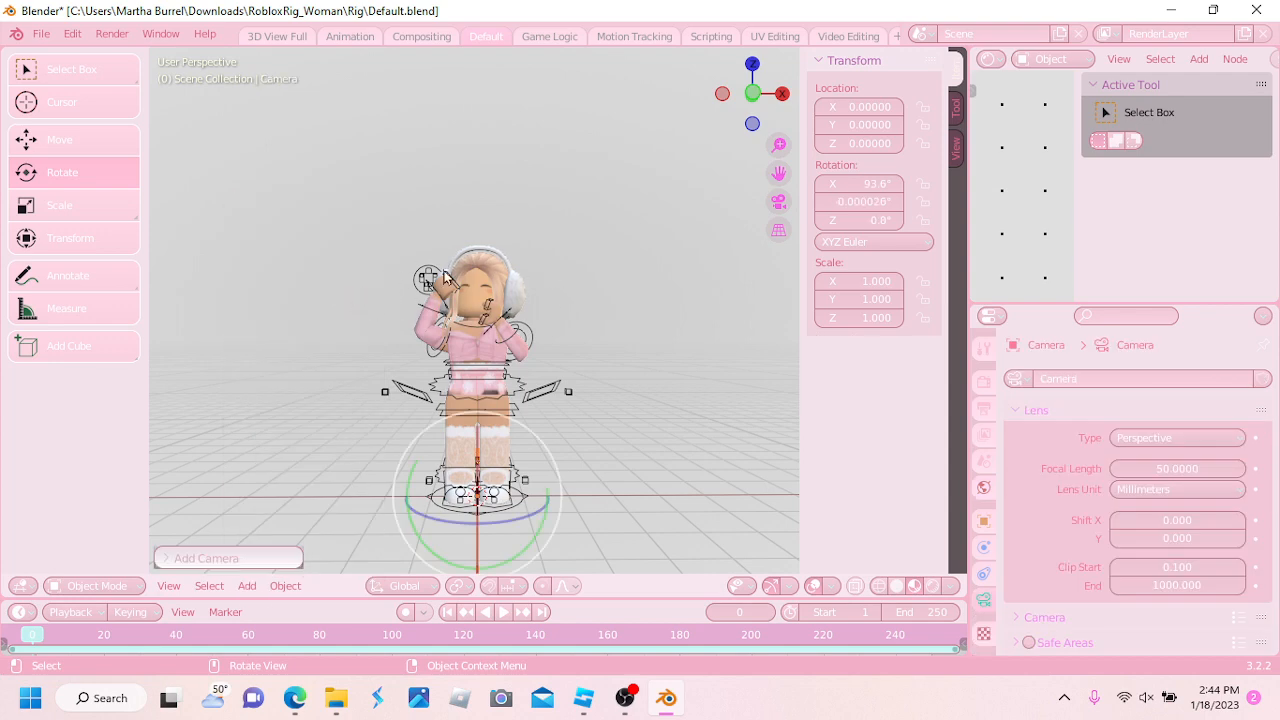
{"action": "key", "text": "grave"}
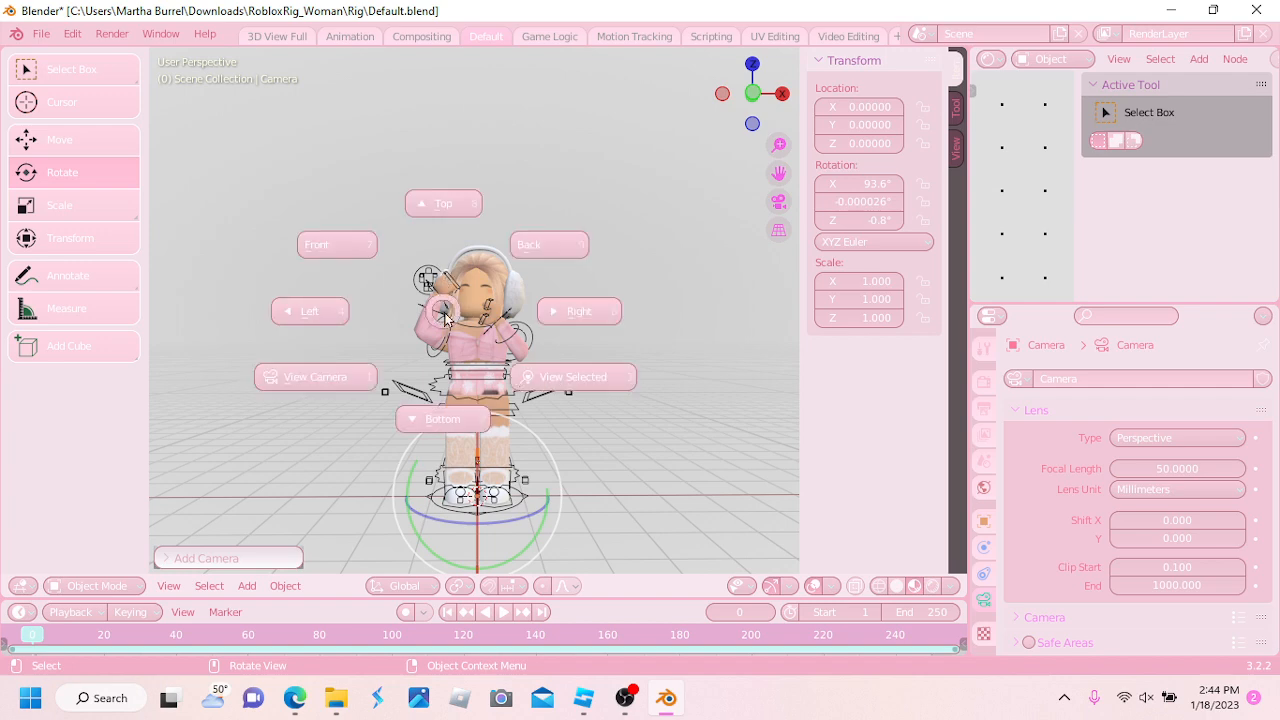
{"action": "left_click", "coordinate": [323, 383]}
{"action": "scroll", "coordinate": [463, 375], "scroll_direction": "up", "scroll_amount": 4}
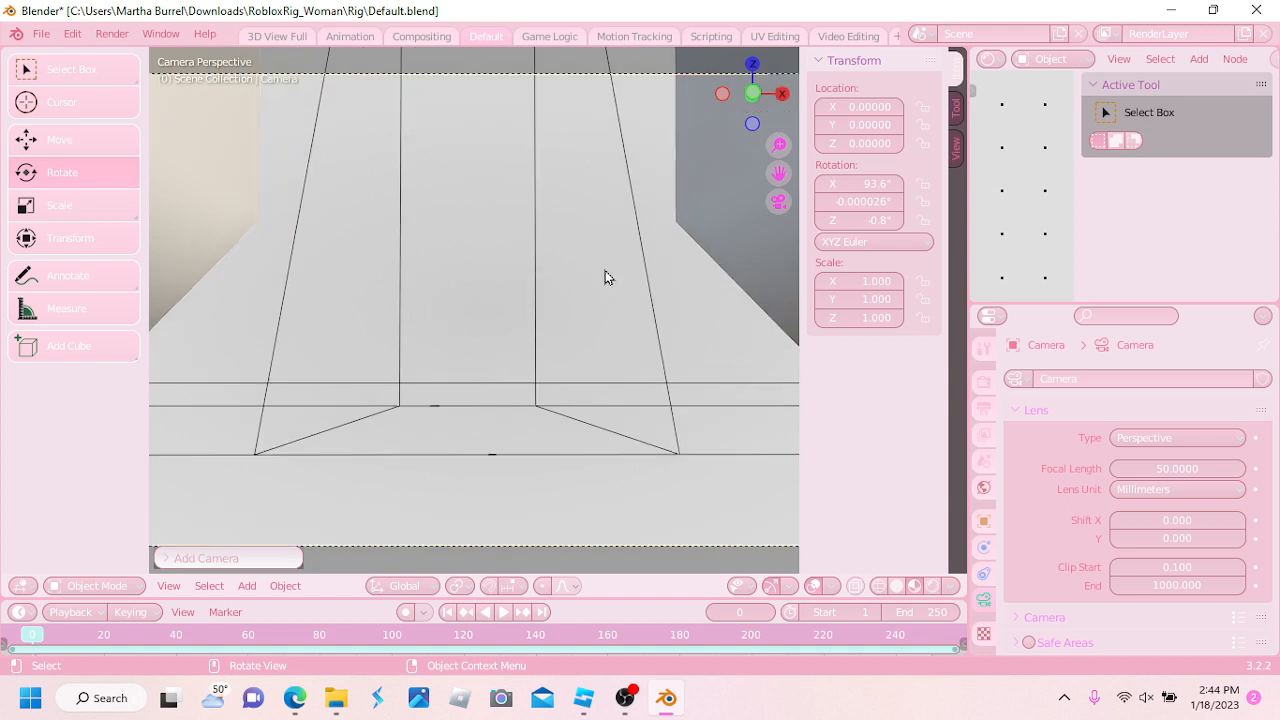
{"action": "scroll", "coordinate": [464, 258], "scroll_direction": "down", "scroll_amount": 2}
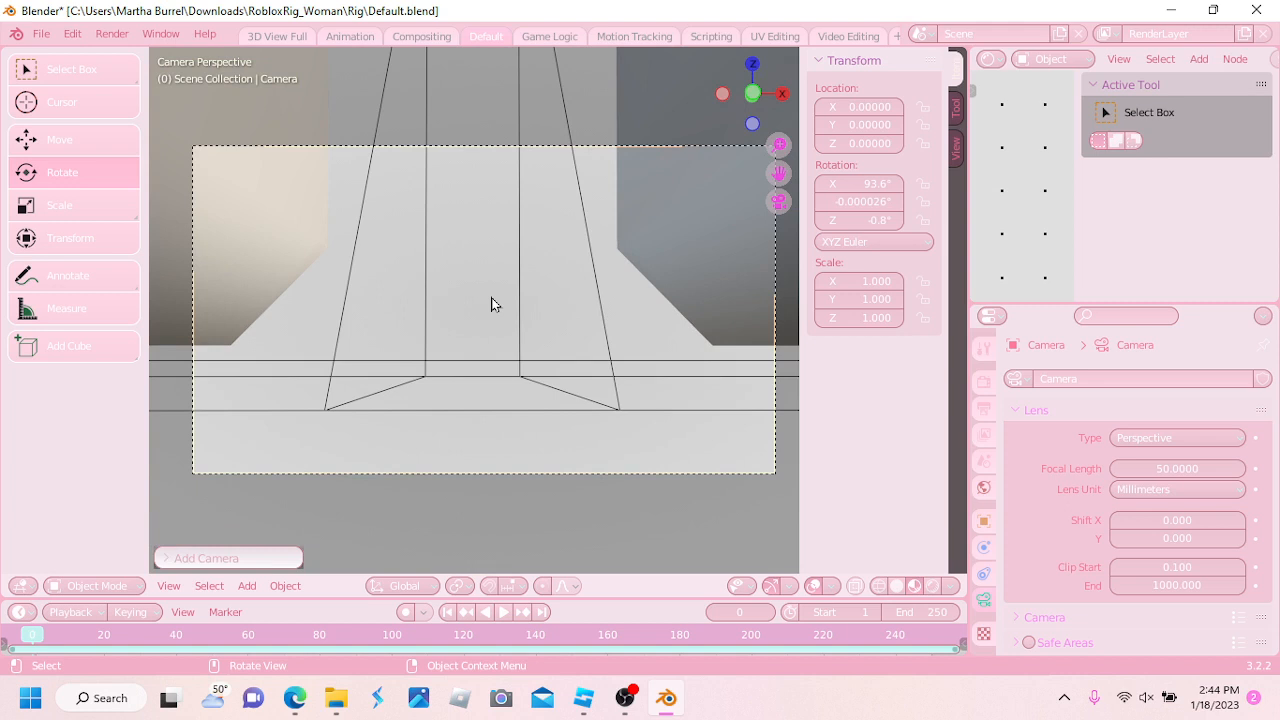
Fly the camera back and up to frame the avatar's head and torso, at about X -0.35, Y -9.51, Z 4.41
{"action": "key", "text": "shift+grave"}
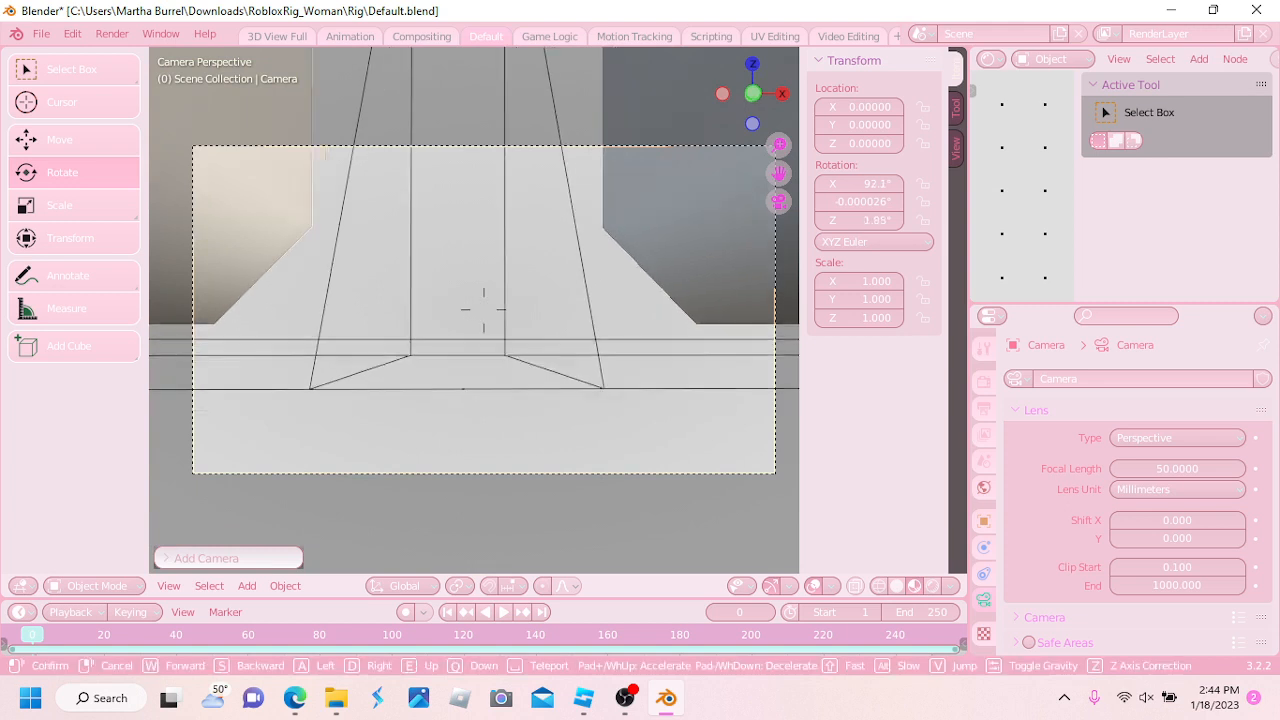
{"action": "key", "text": "s"}
{"action": "key", "text": "s"}
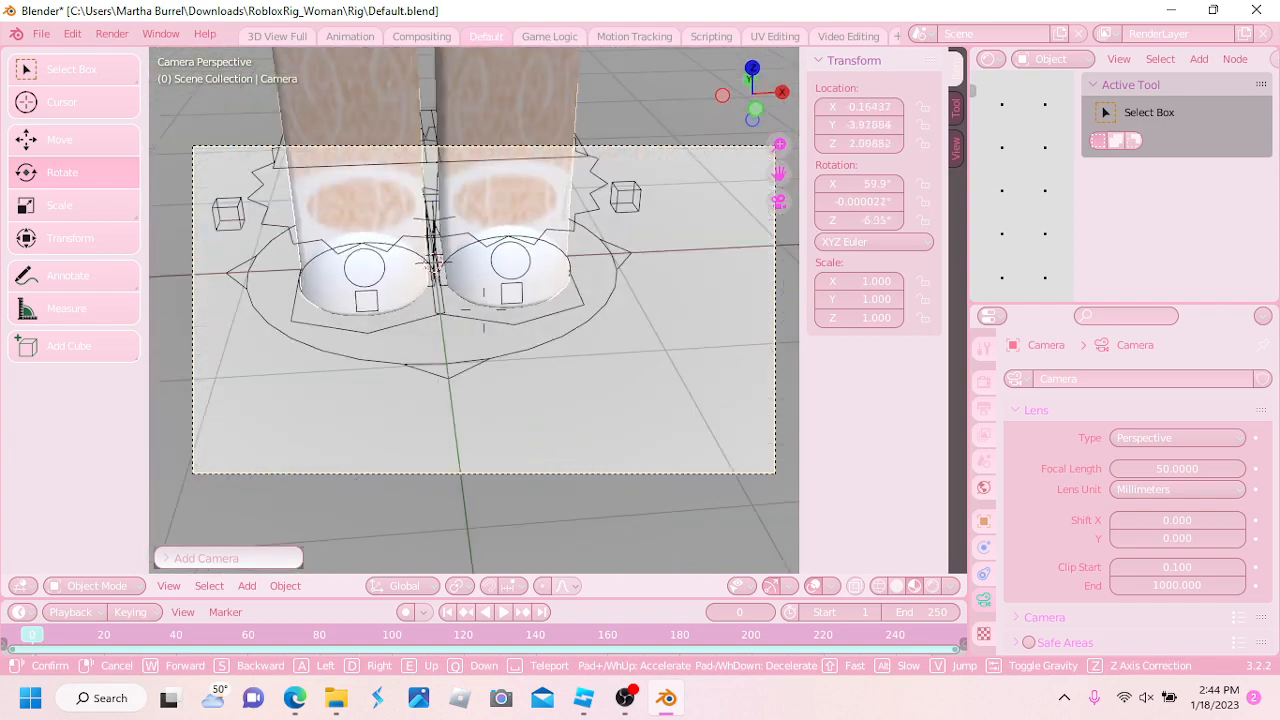
{"action": "key", "text": "s"}
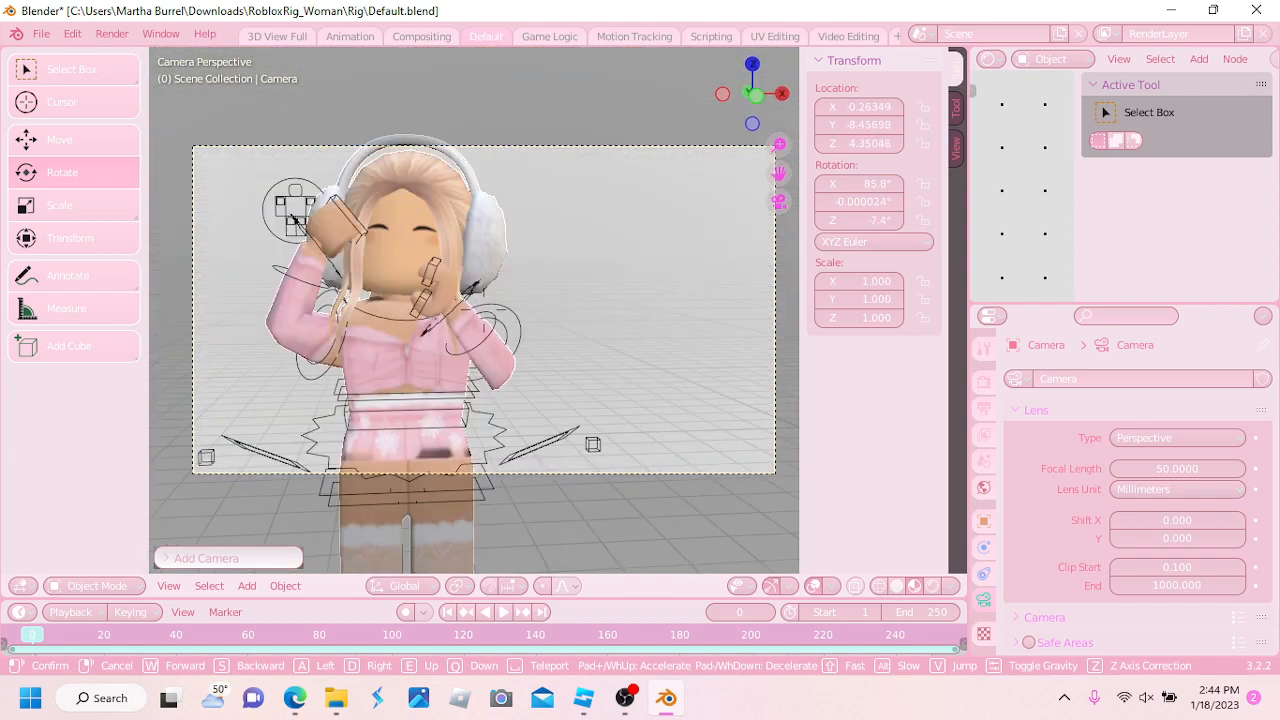
{"action": "key", "text": "w"}
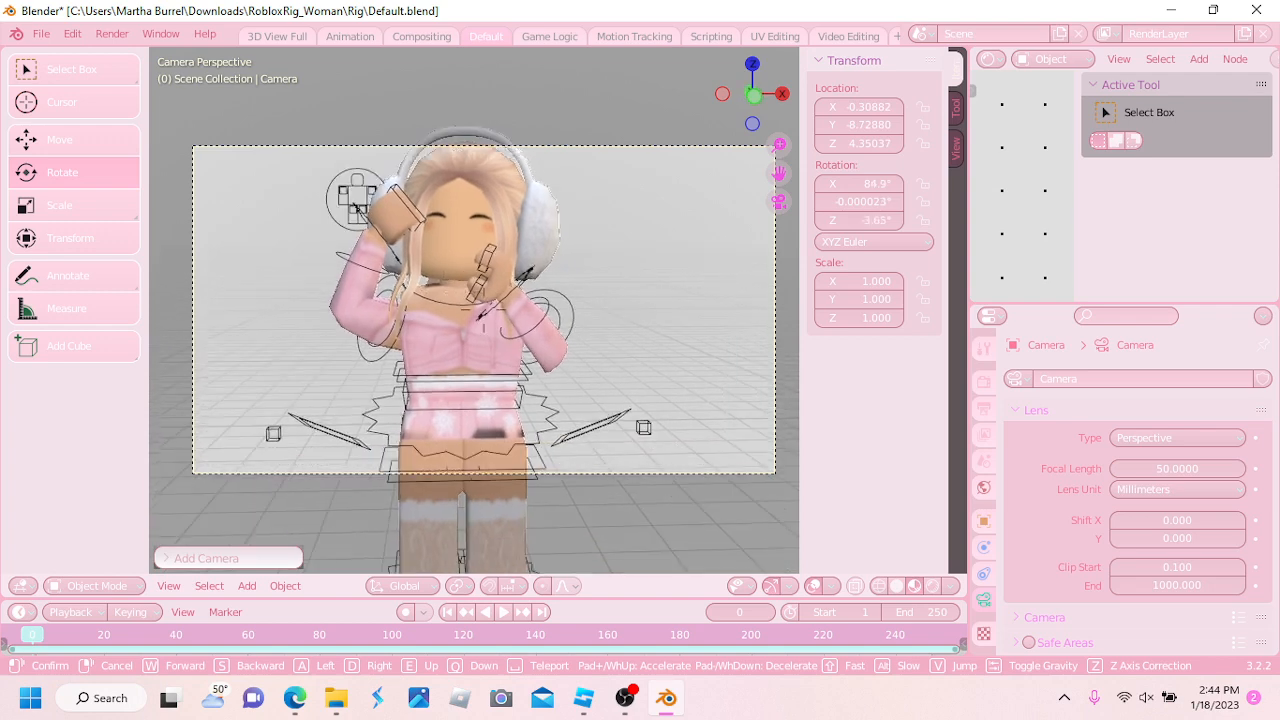
{"action": "key", "text": "s"}
{"action": "left_click", "coordinate": [485, 312]}
{"action": "scroll", "coordinate": [485, 312], "scroll_direction": "up", "scroll_amount": 2}
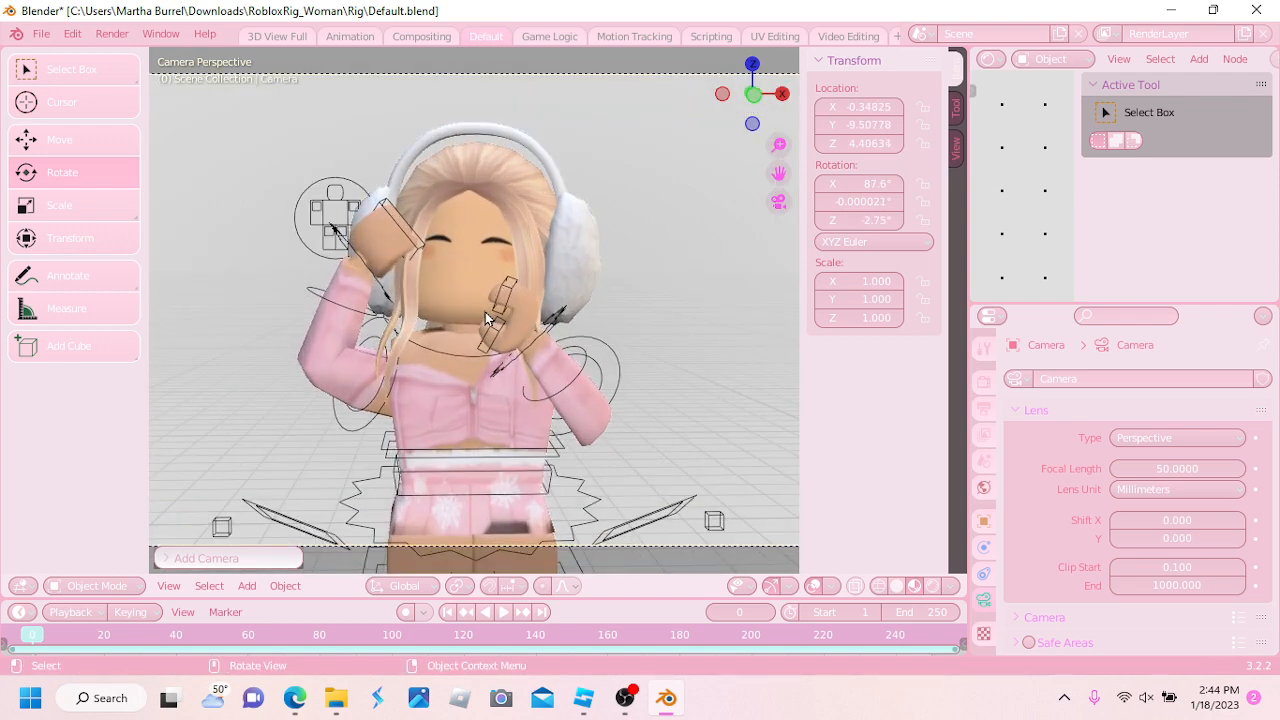
{"action": "scroll", "coordinate": [454, 291], "scroll_direction": "up", "scroll_amount": 2}
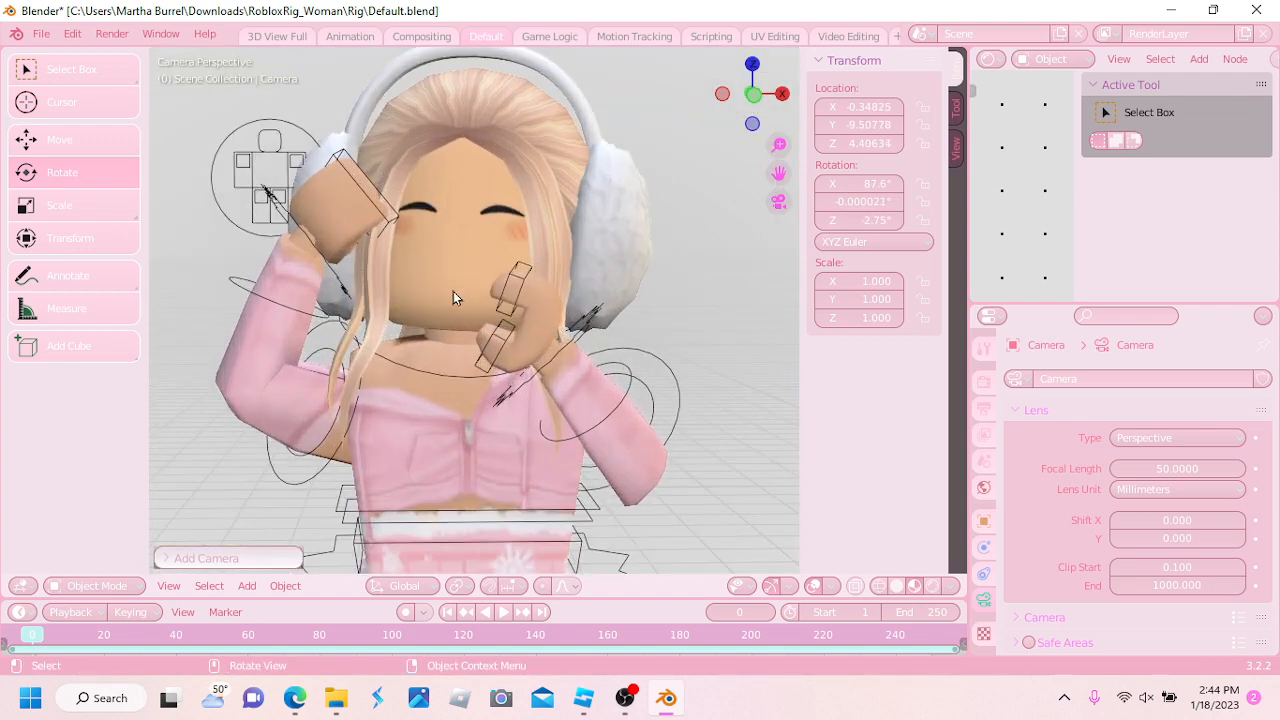
Fly the camera farther back to about Y -10.9, Z 4.46, and check its placement from outside the camera view
{"action": "key", "text": "shift+grave"}
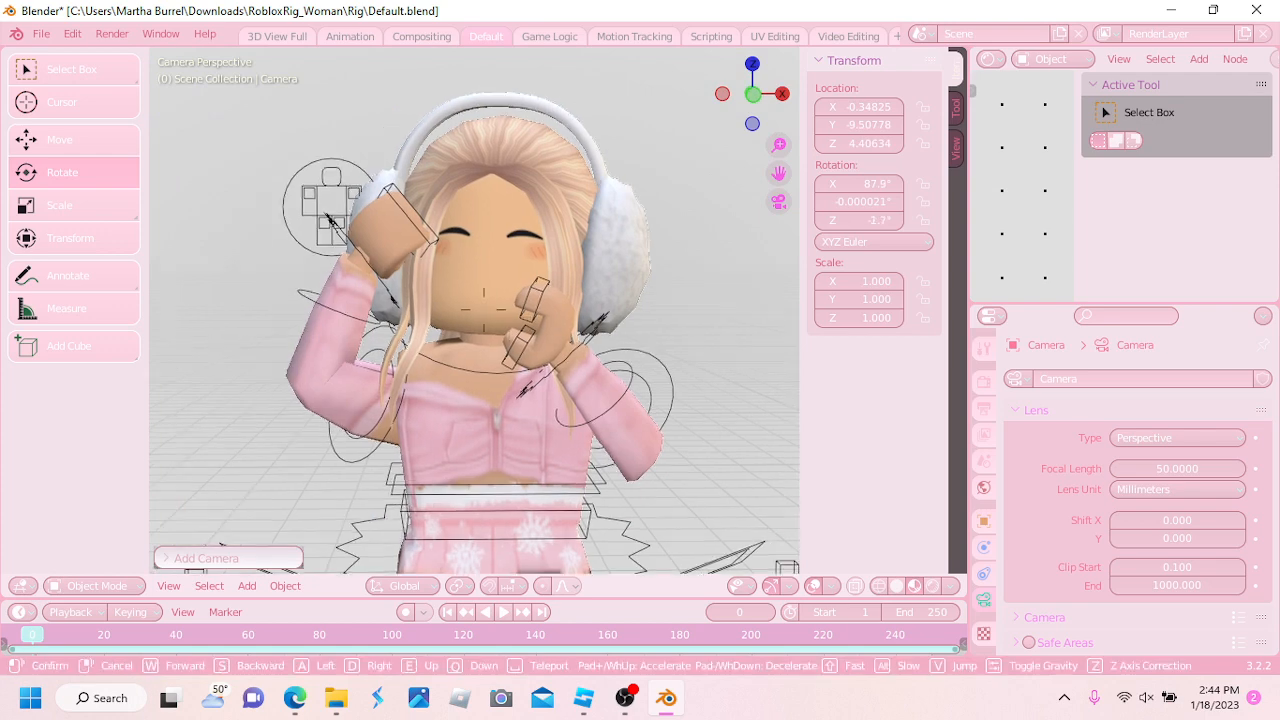
{"action": "key", "text": "w"}
{"action": "key", "text": "s"}
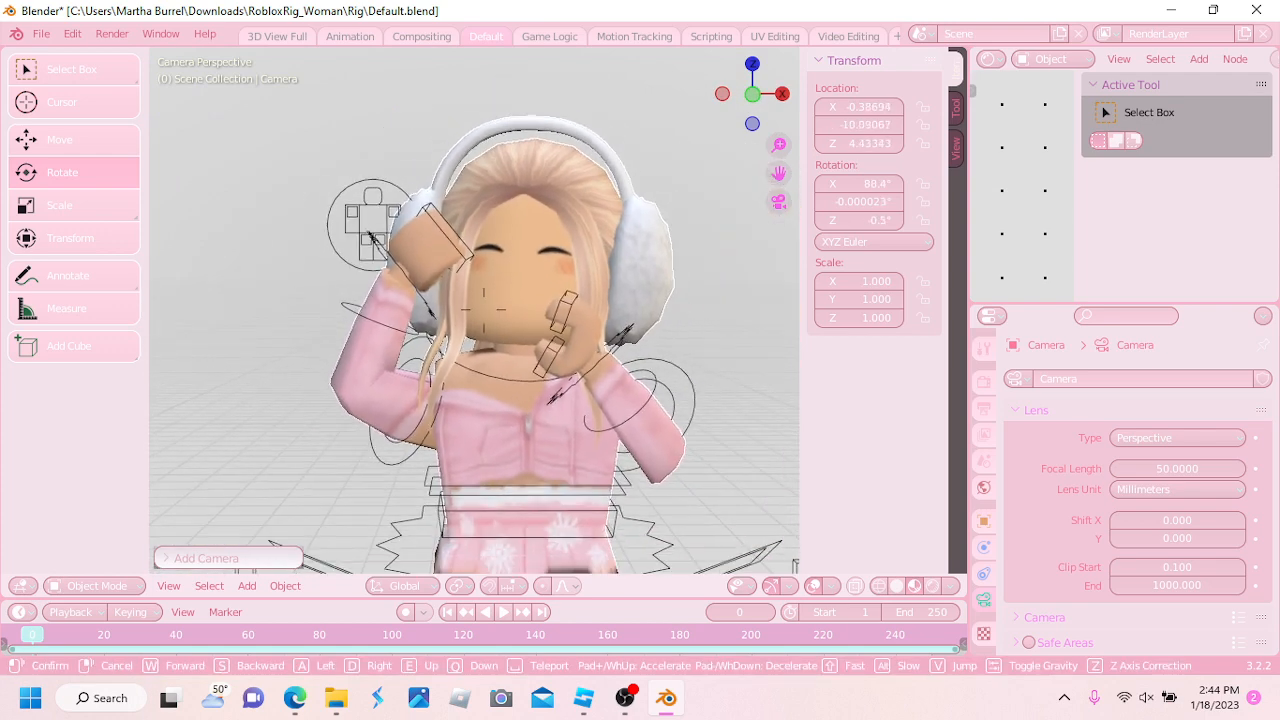
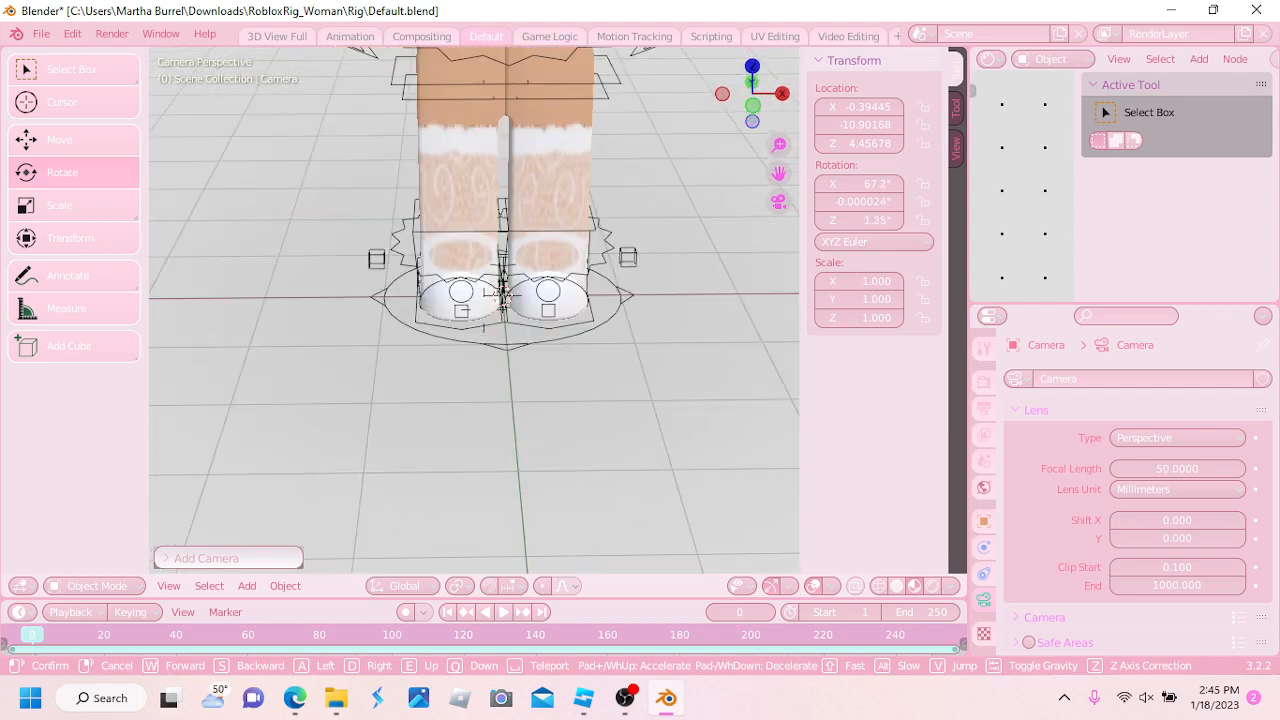
{"action": "left_click", "coordinate": [485, 318]}
{"action": "mouse_move", "coordinate": [485, 318]}
{"action": "middle_mouse_down"}
{"action": "mouse_move", "coordinate": [532, 328]}
{"action": "mouse_move", "coordinate": [473, 332]}
{"action": "mouse_move", "coordinate": [494, 321]}
{"action": "middle_mouse_up"}
{"action": "scroll", "coordinate": [473, 332], "scroll_direction": "down", "scroll_amount": 3}
{"action": "scroll", "coordinate": [473, 332], "scroll_direction": "up", "scroll_amount": 3}
Return to the camera view and fly the camera to frame the avatar from the front, at about X -0.79, Y -14.44, Z 4.25
{"action": "key", "text": "grave"}
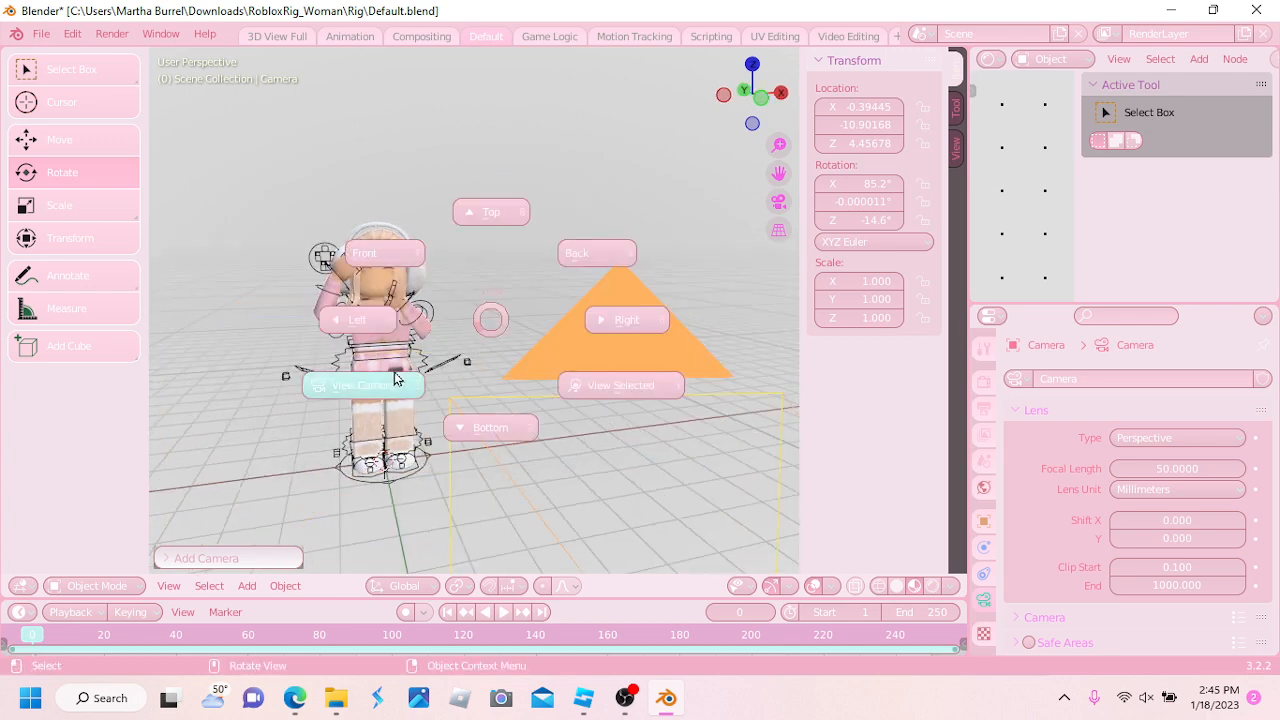
{"action": "left_click", "coordinate": [426, 354]}
{"action": "key", "text": "shift+grave"}
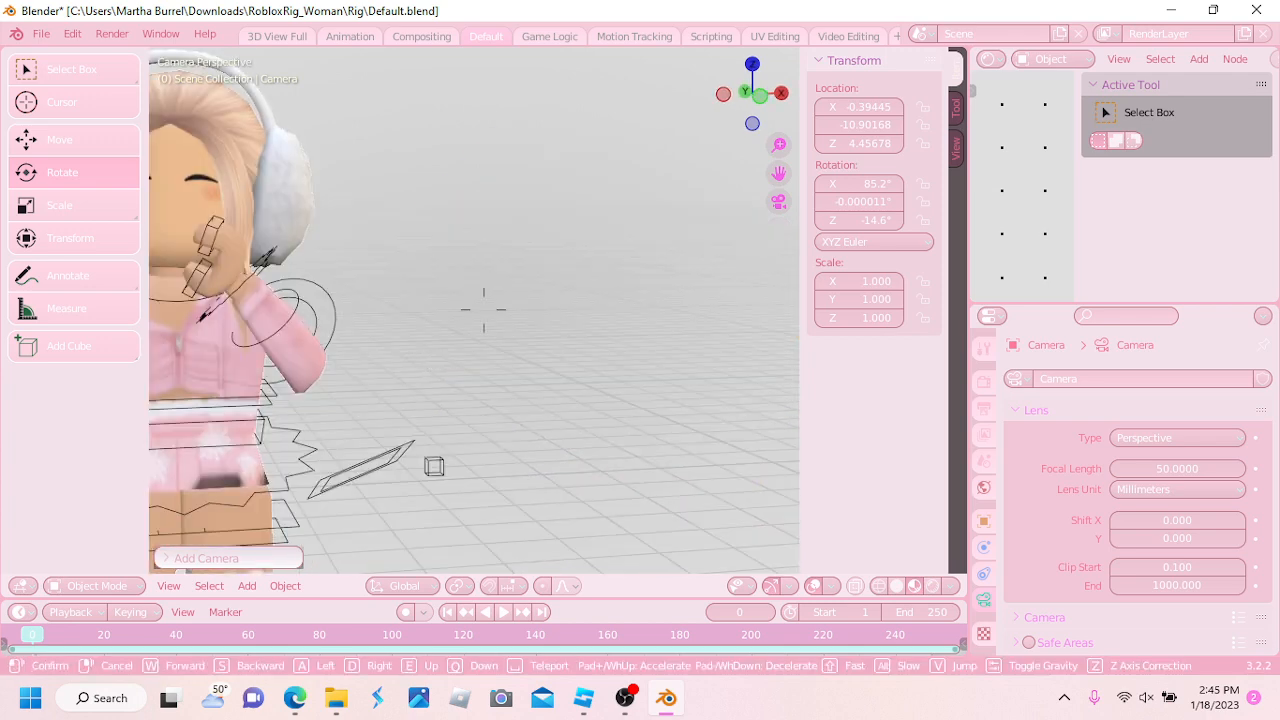
{"action": "key", "text": "w"}
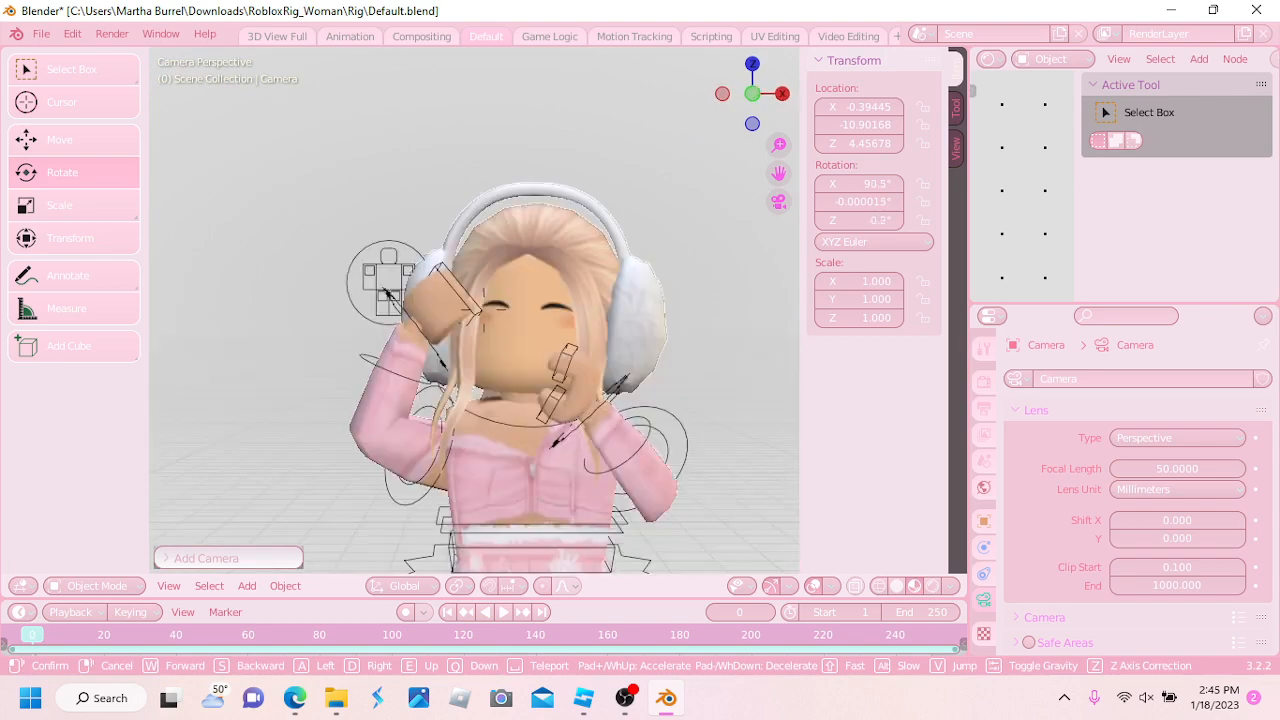
{"action": "key", "text": "w"}
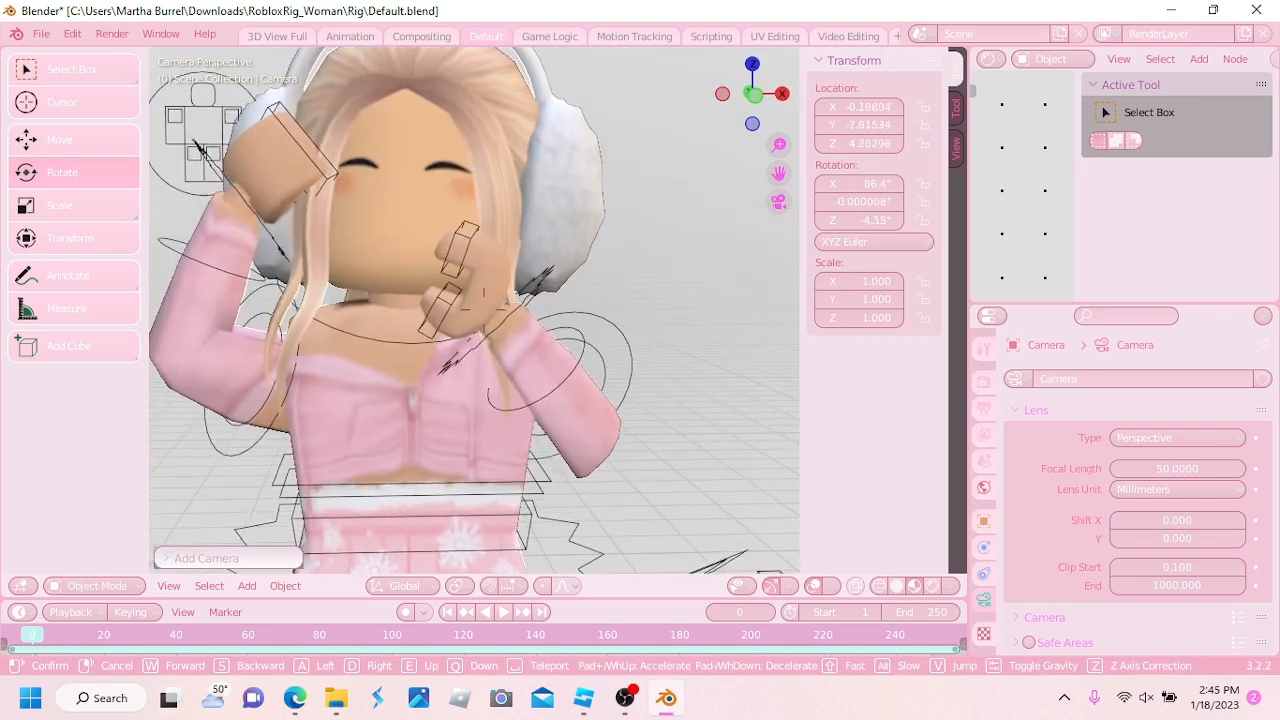
{"action": "key", "text": "s"}
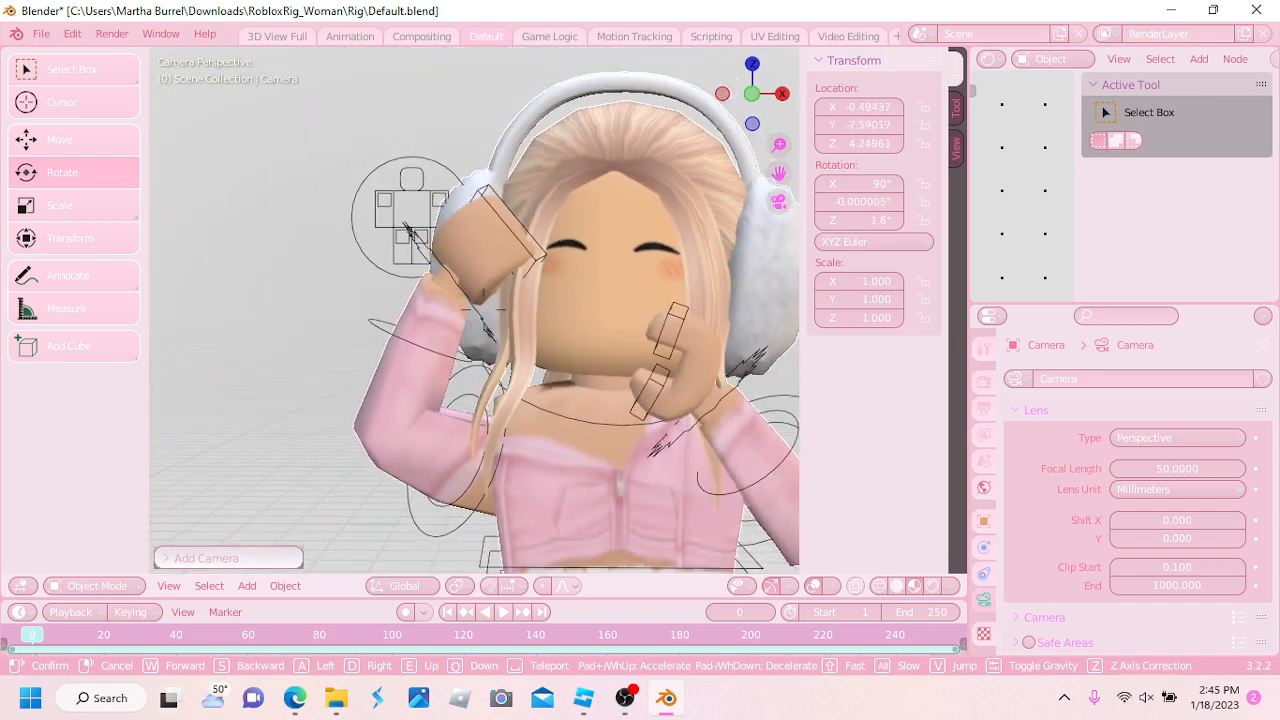
{"action": "key", "text": "w"}
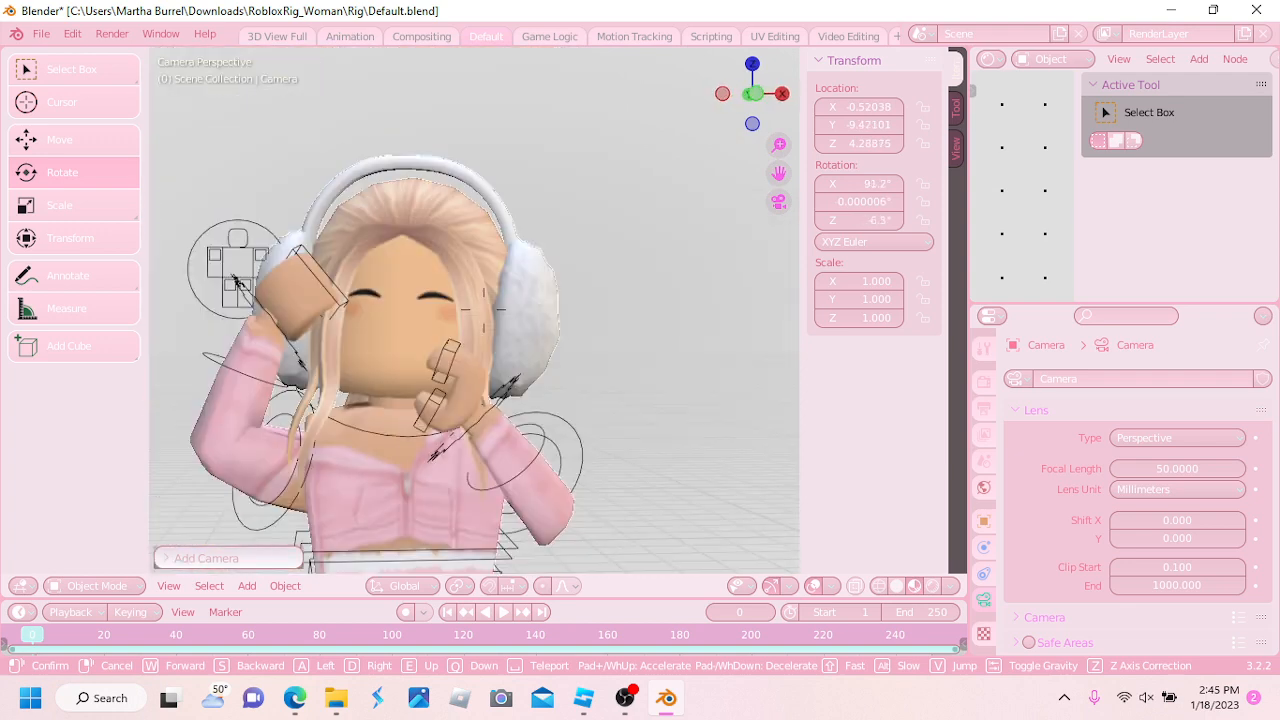
{"action": "key", "text": "s"}
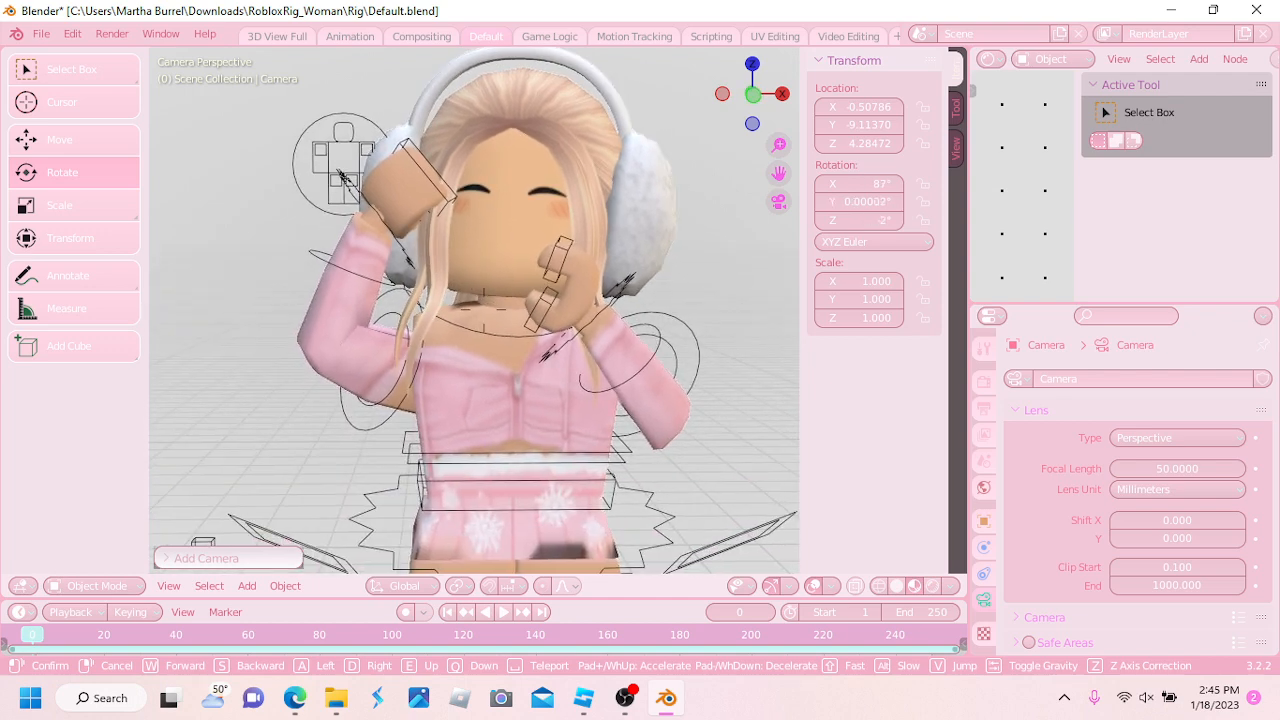
{"action": "key", "text": "s"}
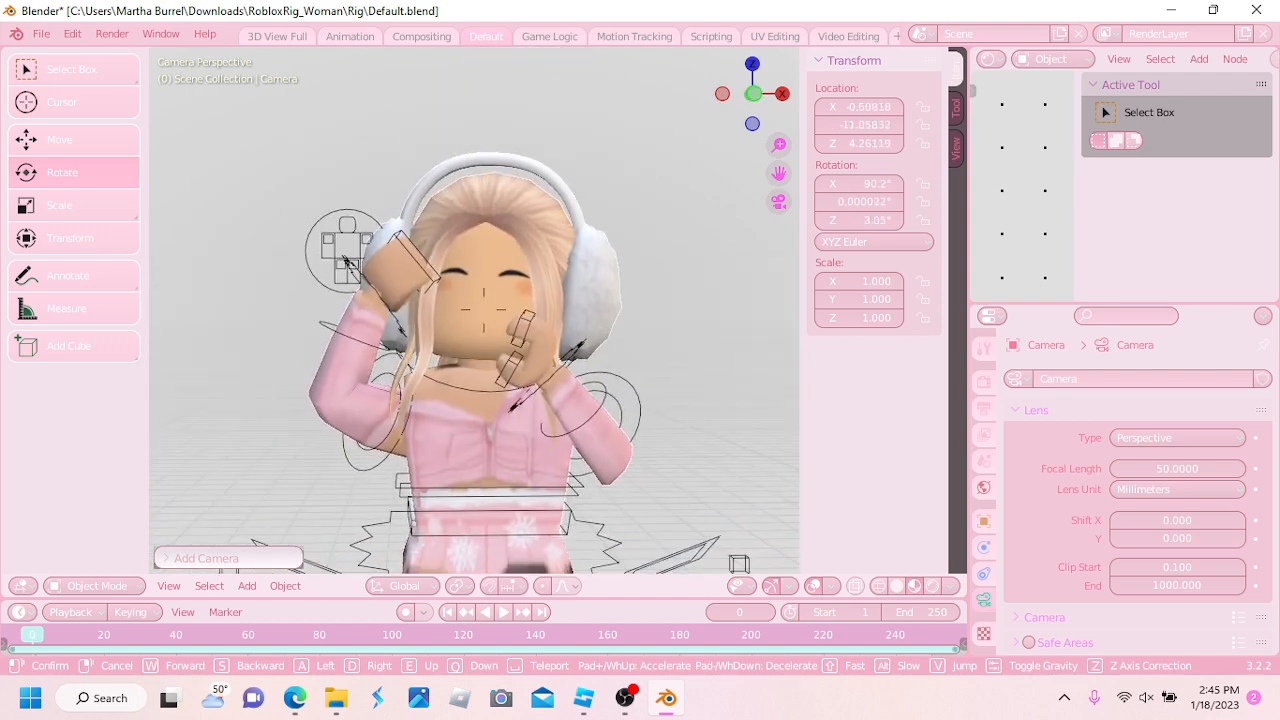
{"action": "key", "text": "s"}
{"action": "key", "text": "w"}
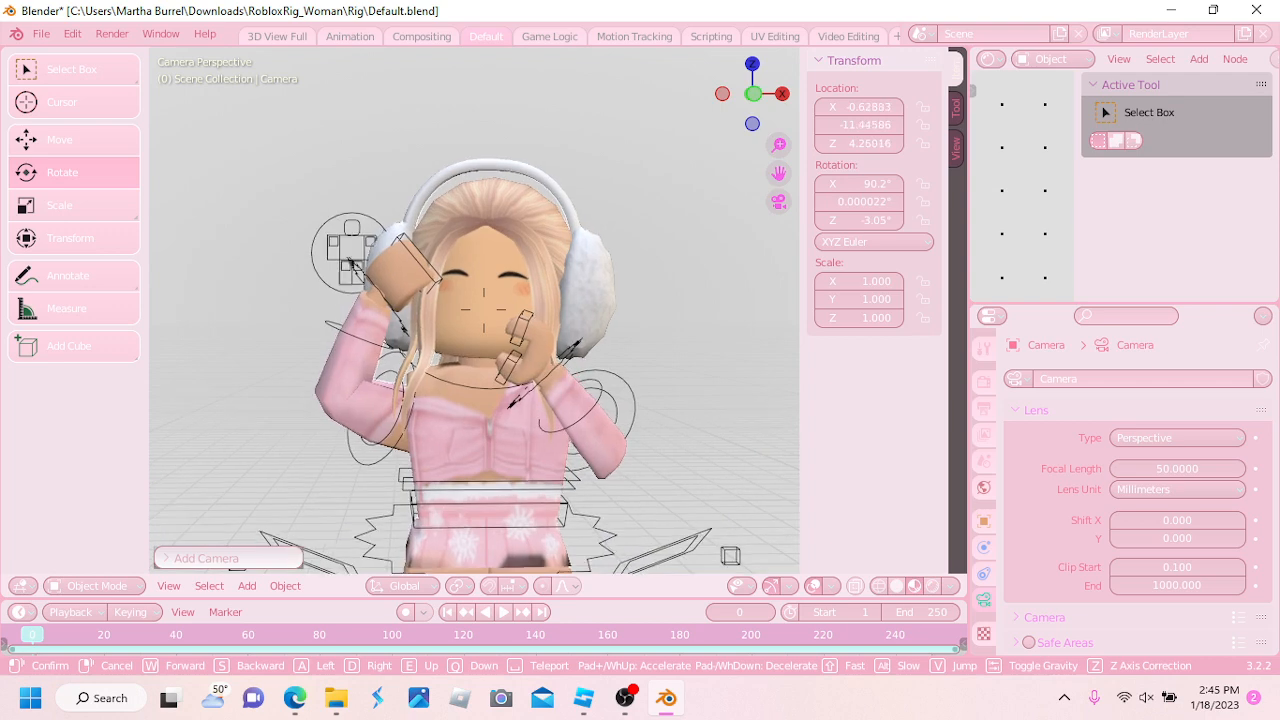
{"action": "key", "text": "s"}
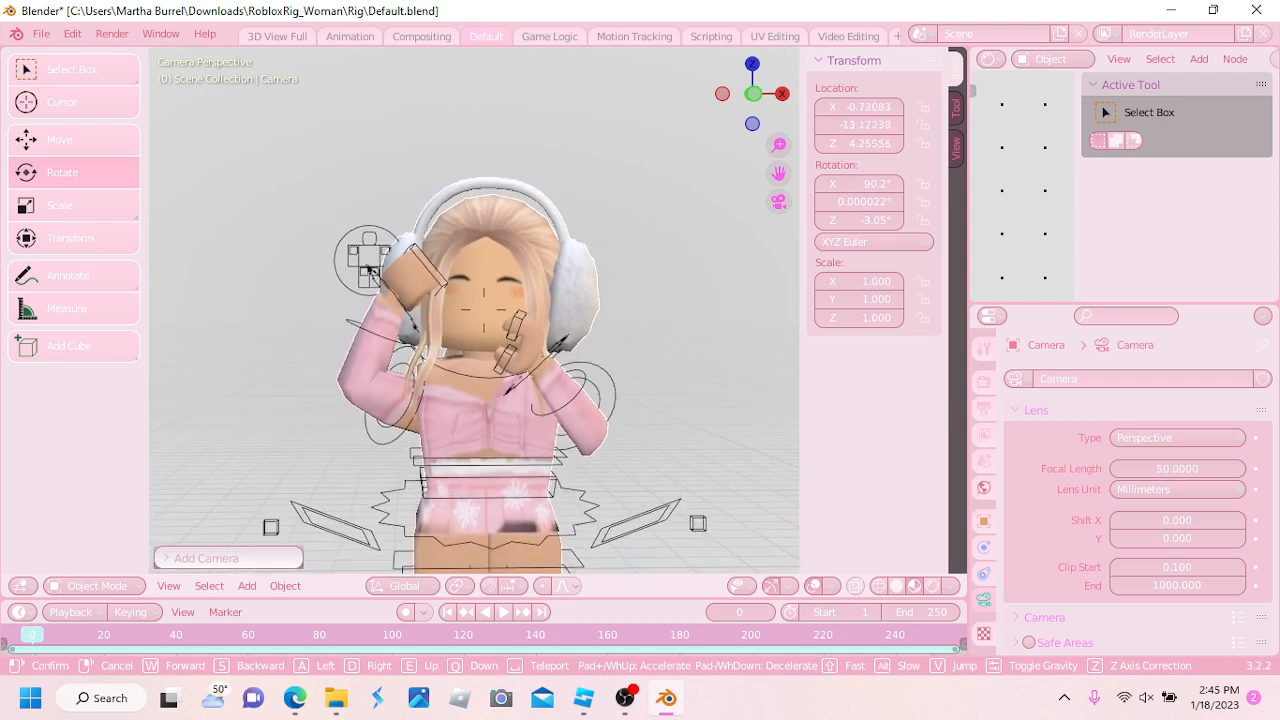
{"action": "key", "text": "s"}
{"action": "left_click", "coordinate": [485, 312]}
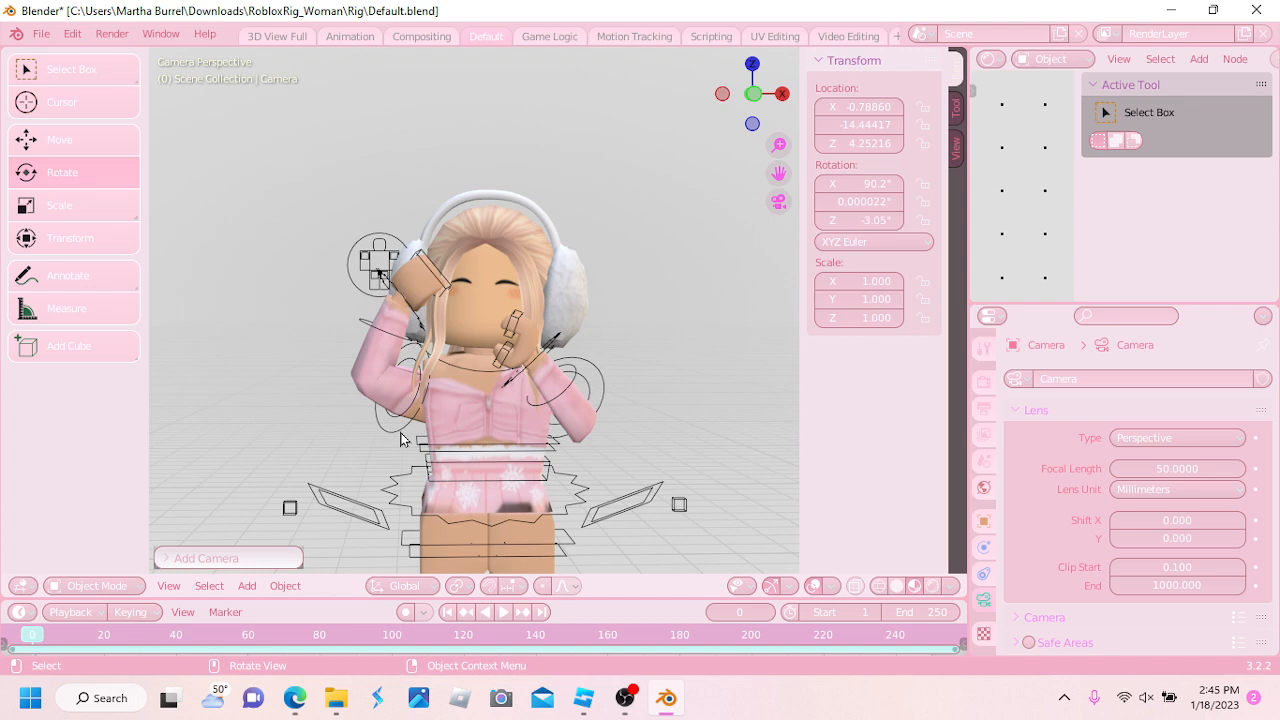
Switch the viewport to Rendered shading, show the scene's render settings, and examine the avatar's lighting through the camera
{"action": "left_click", "coordinate": [932, 586]}
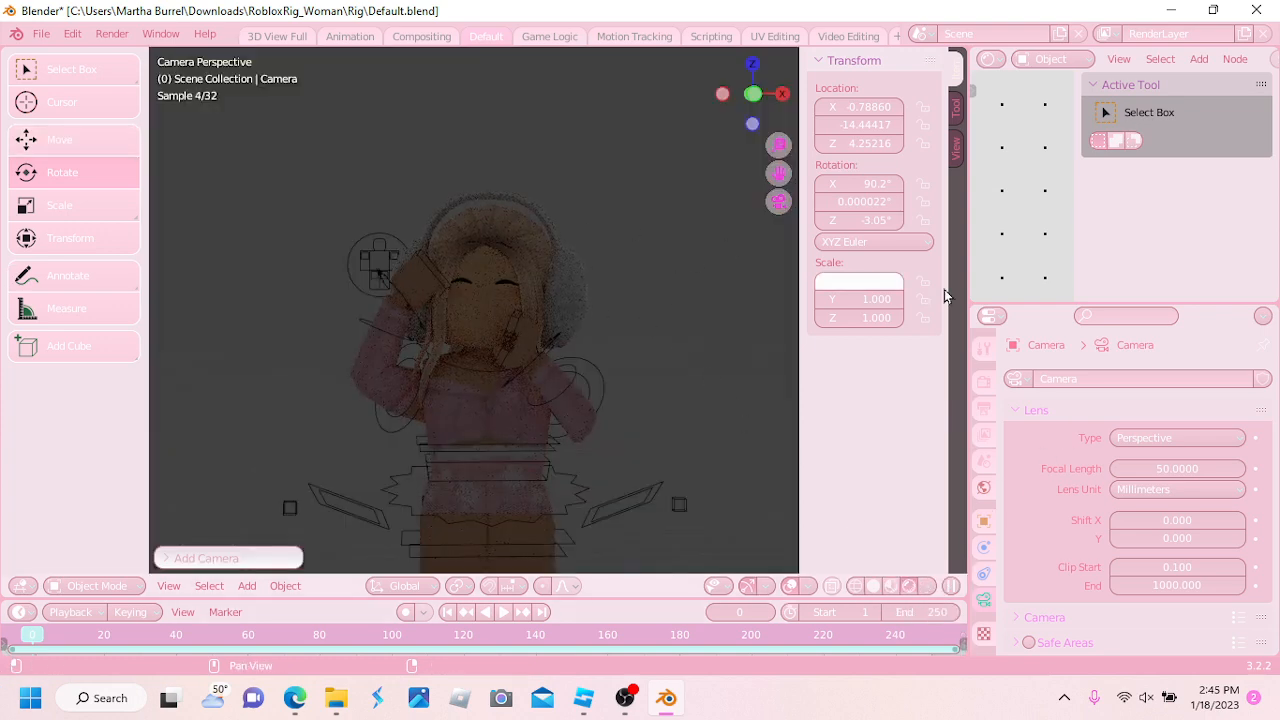
{"action": "left_click", "coordinate": [984, 381]}
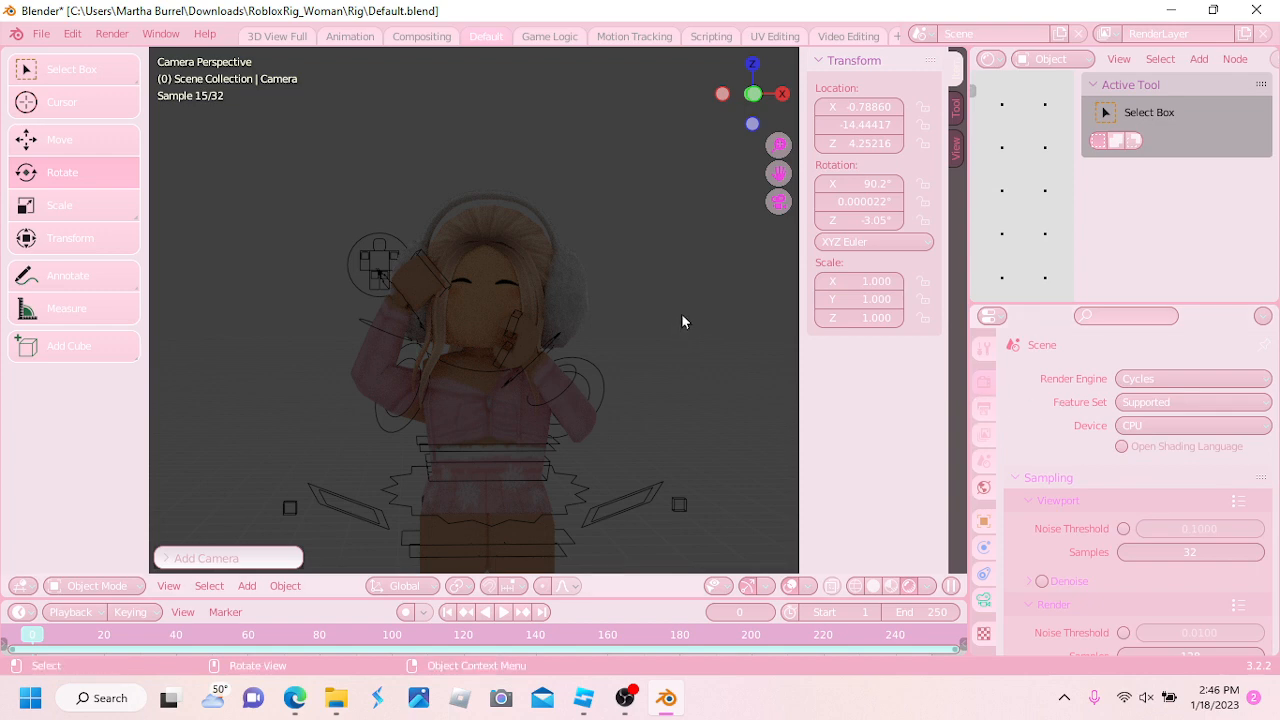
{"action": "scroll", "coordinate": [616, 352], "scroll_direction": "down", "scroll_amount": 1}
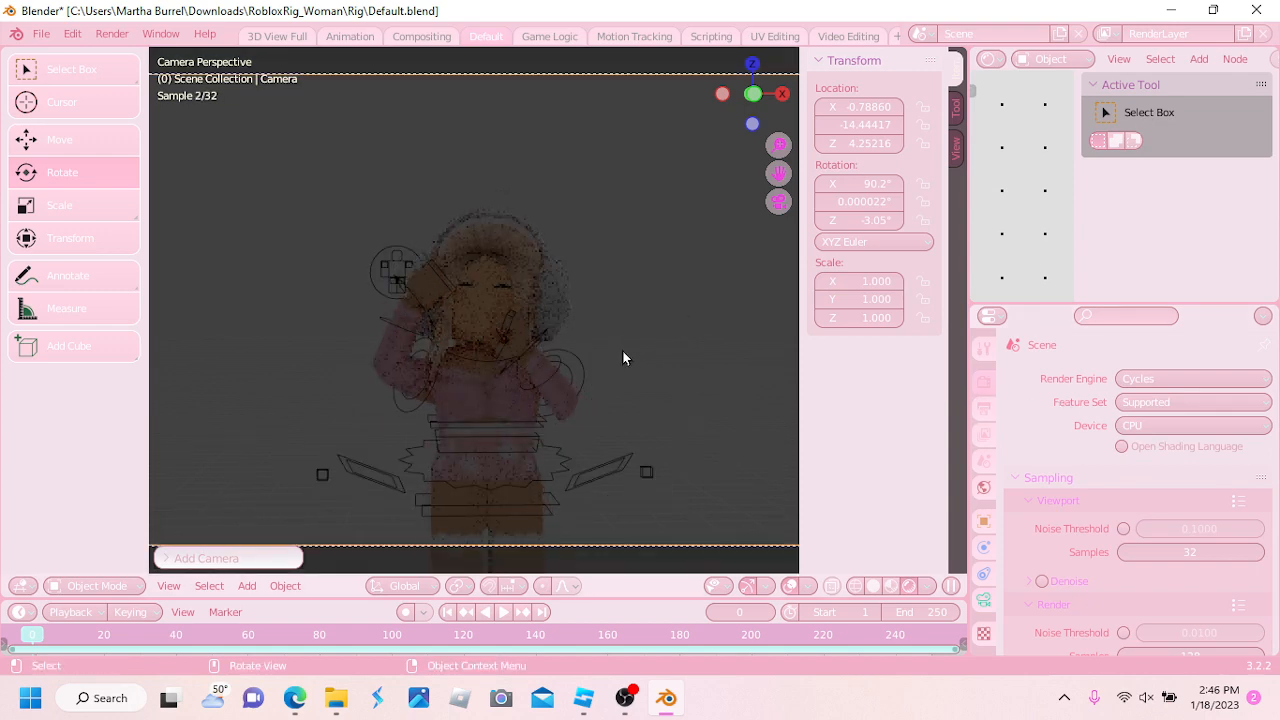
{"action": "scroll", "coordinate": [622, 350], "scroll_direction": "up", "scroll_amount": 1}
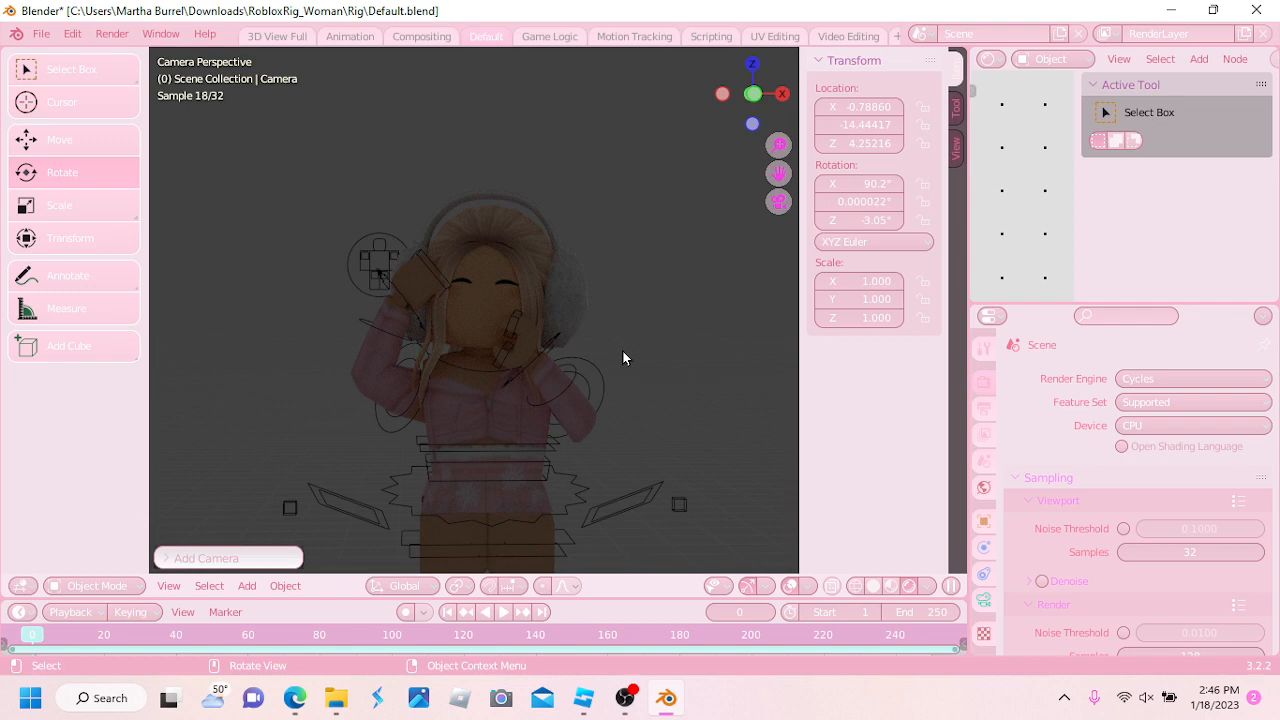
{"action": "scroll", "coordinate": [622, 351], "scroll_direction": "up", "scroll_amount": 5}
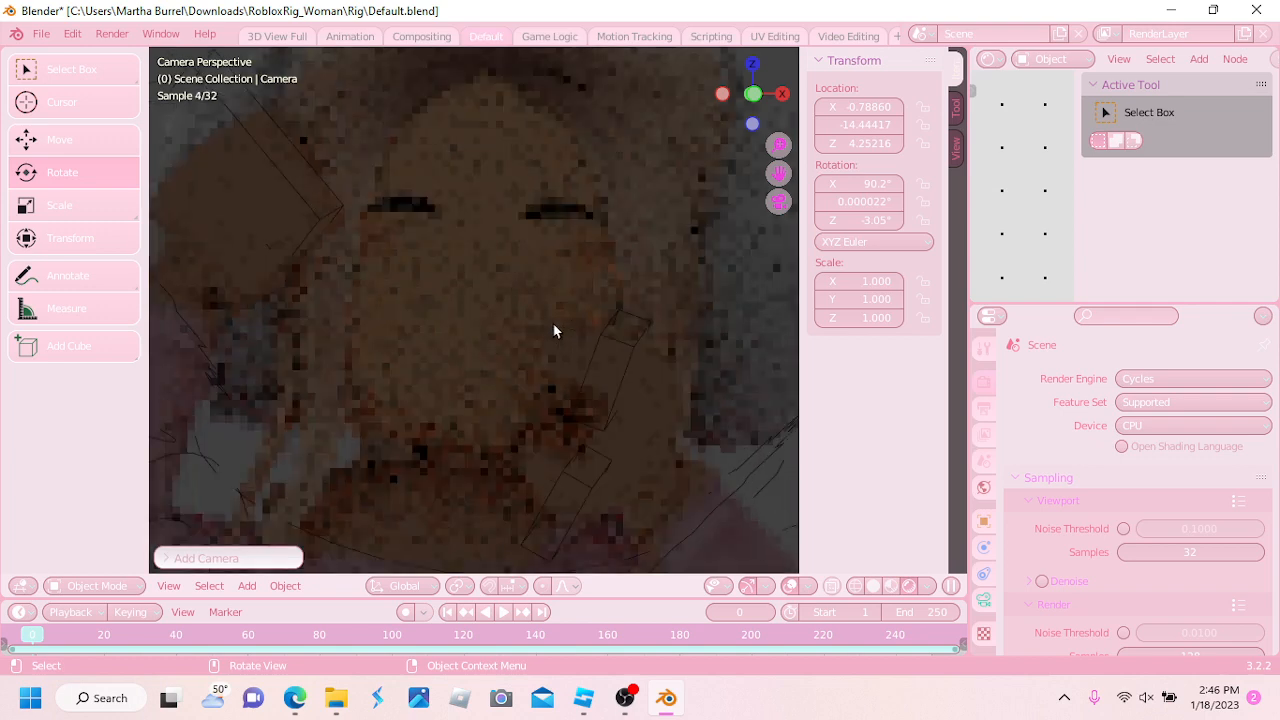
{"action": "scroll", "coordinate": [555, 331], "scroll_direction": "down", "scroll_amount": 5}
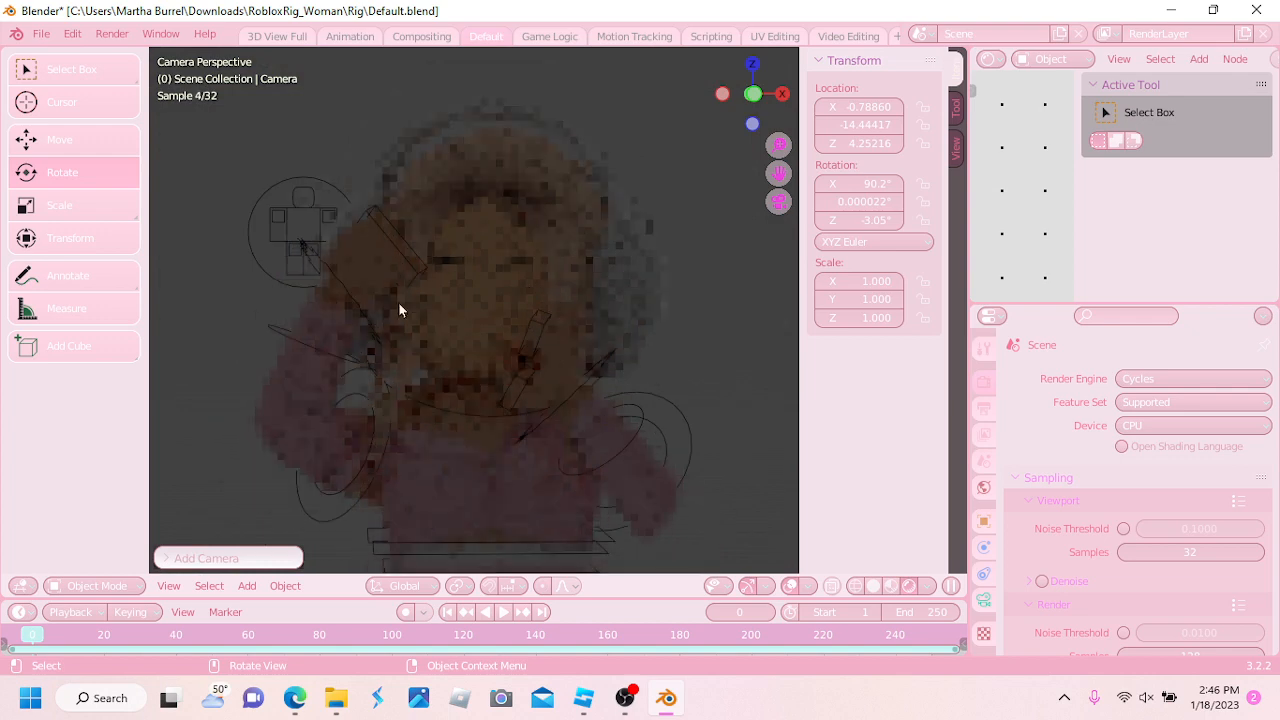
{"action": "scroll", "coordinate": [588, 300], "scroll_direction": "down", "scroll_amount": 6}
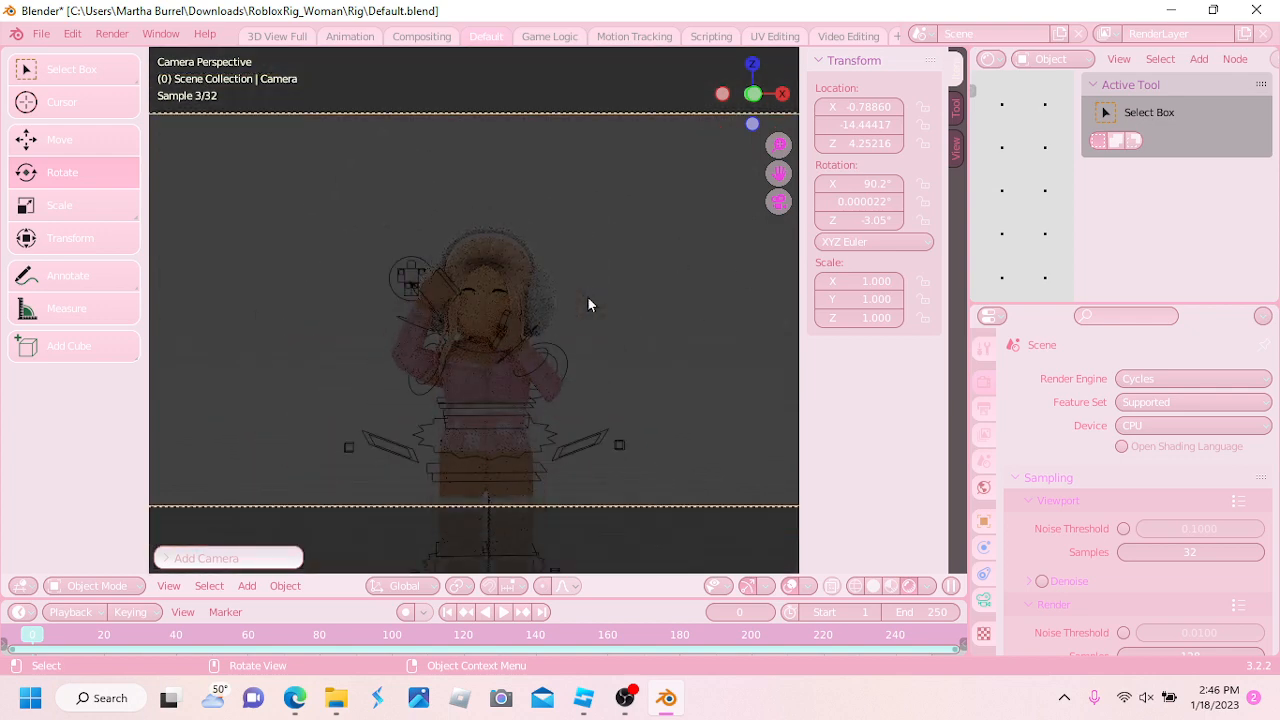
Review the scene's output settings, and enable Denoise for viewport sampling in the Cycles render settings
{"action": "left_click", "coordinate": [984, 408]}
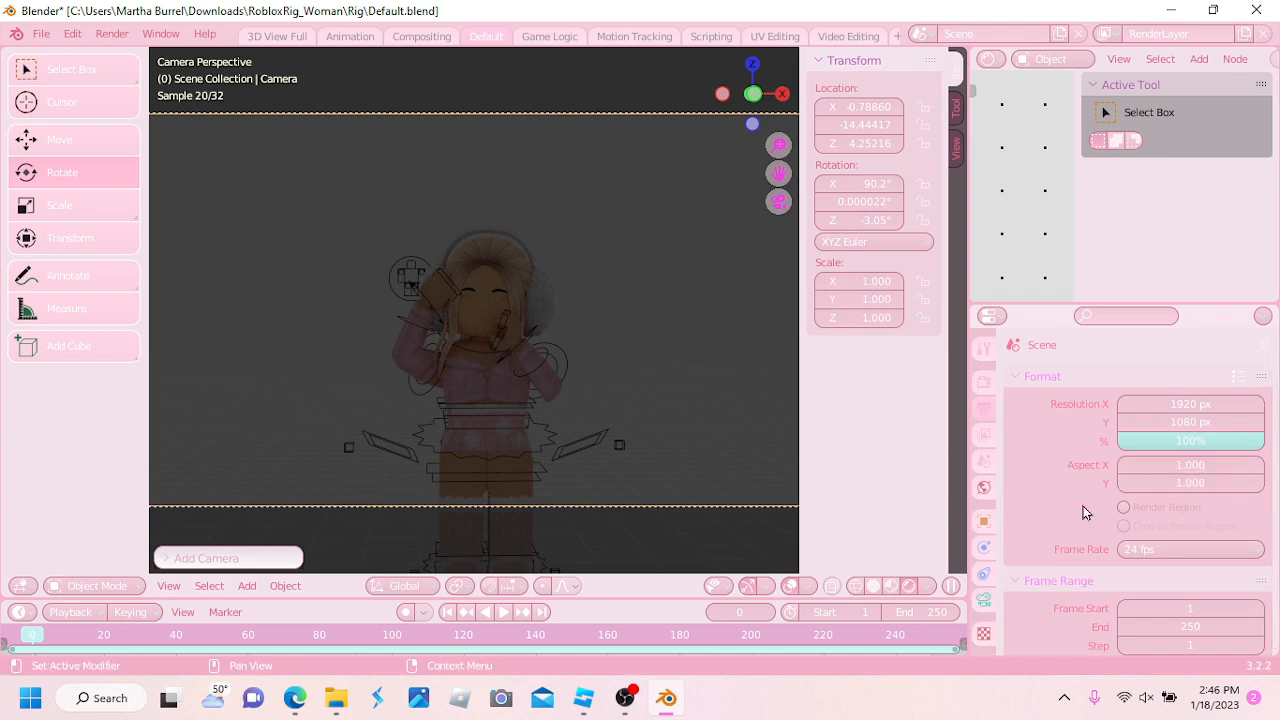
{"action": "scroll", "coordinate": [1082, 505], "scroll_direction": "down", "scroll_amount": 5}
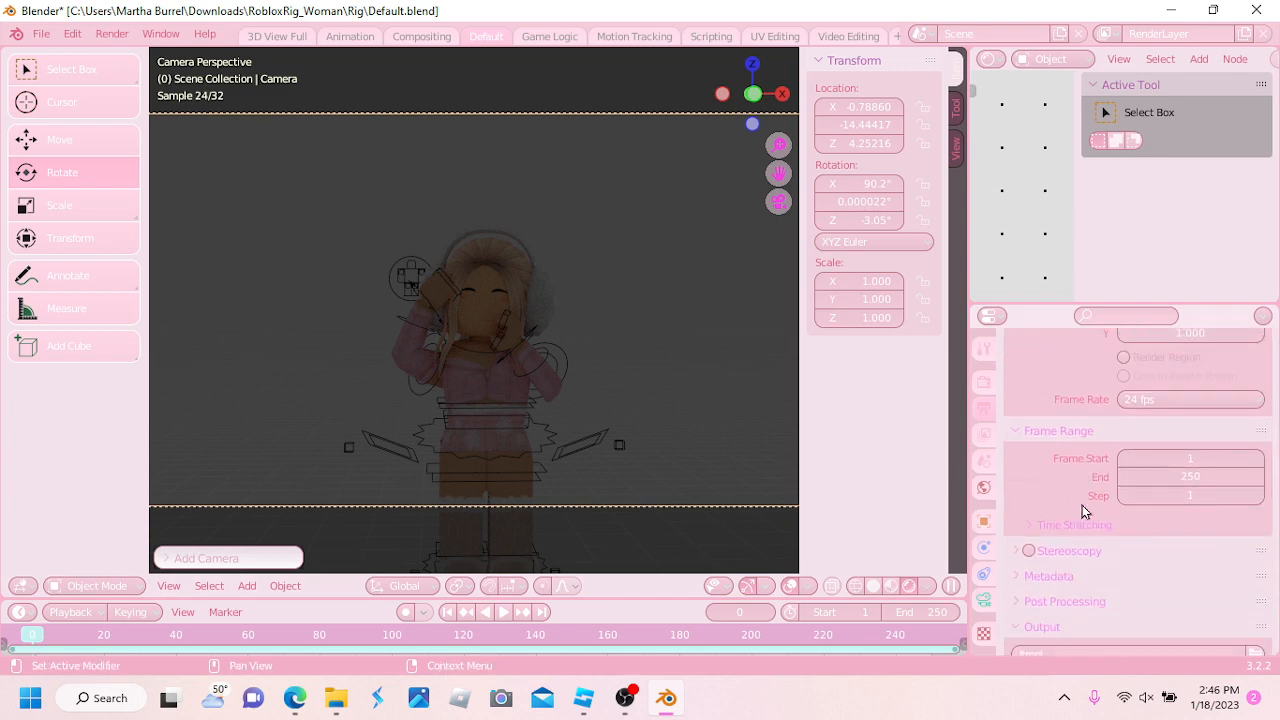
{"action": "scroll", "coordinate": [1082, 505], "scroll_direction": "down", "scroll_amount": 3}
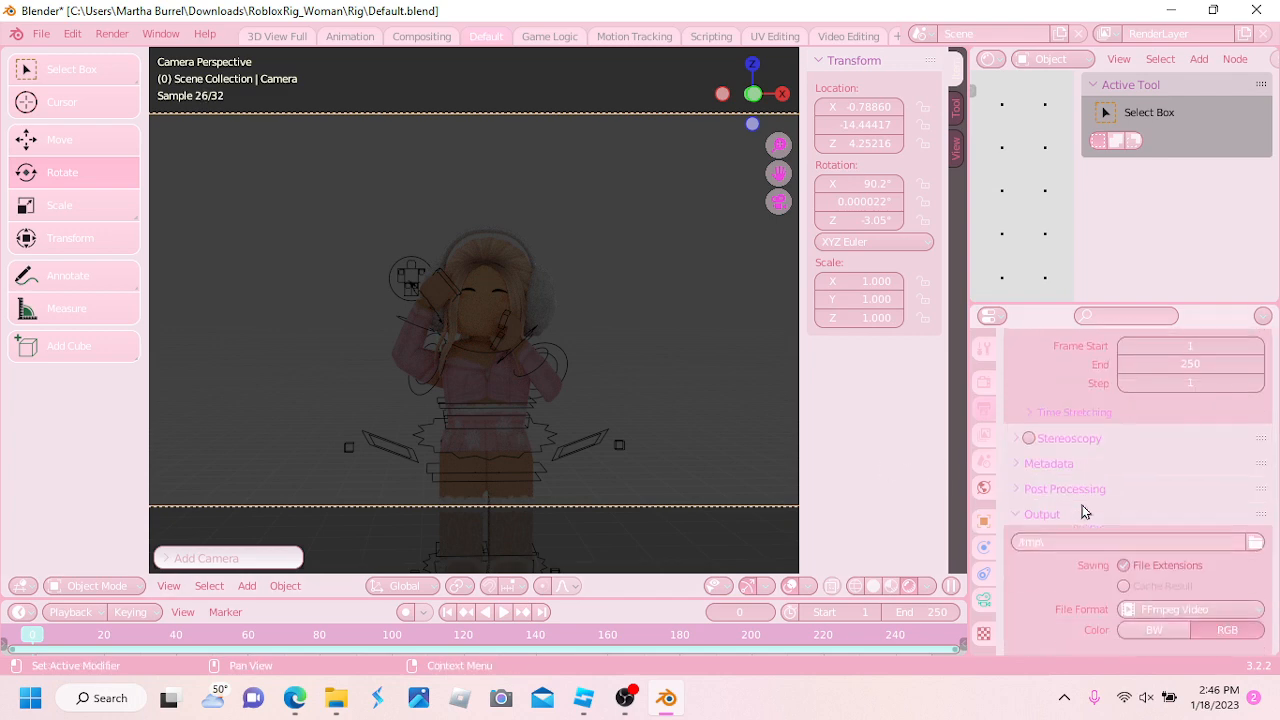
{"action": "left_click", "coordinate": [984, 381]}
{"action": "scroll", "coordinate": [1057, 428], "scroll_direction": "up", "scroll_amount": 4}
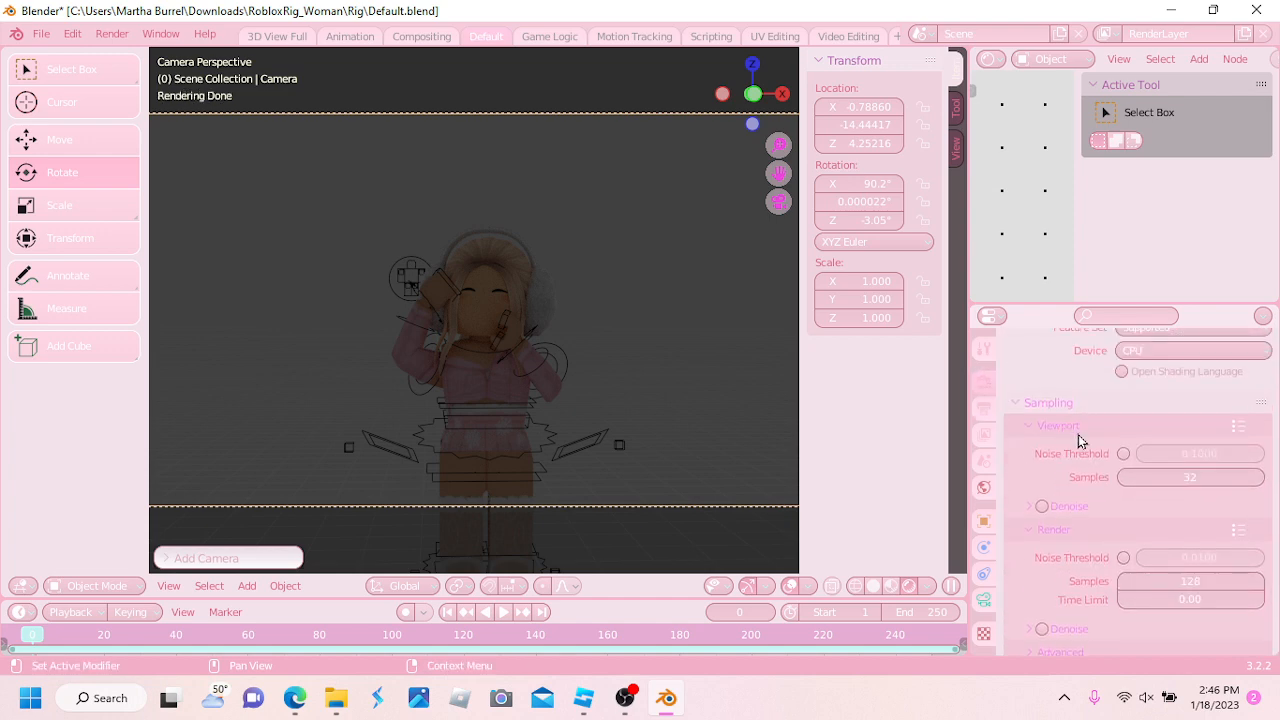
{"action": "left_click", "coordinate": [1045, 506]}
{"action": "scroll", "coordinate": [1090, 520], "scroll_direction": "up", "scroll_amount": 1}
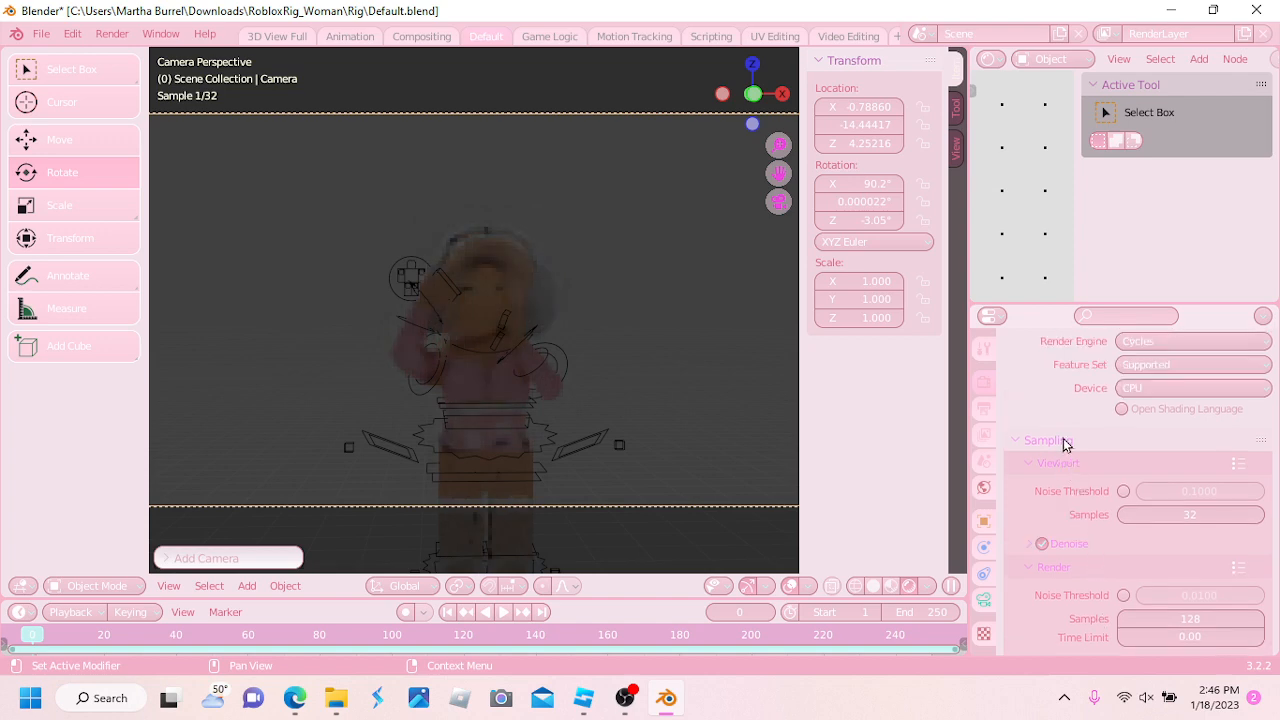
Collapse the Sampling settings and enable a transparent background in the Film settings
{"action": "left_click", "coordinate": [1064, 443]}
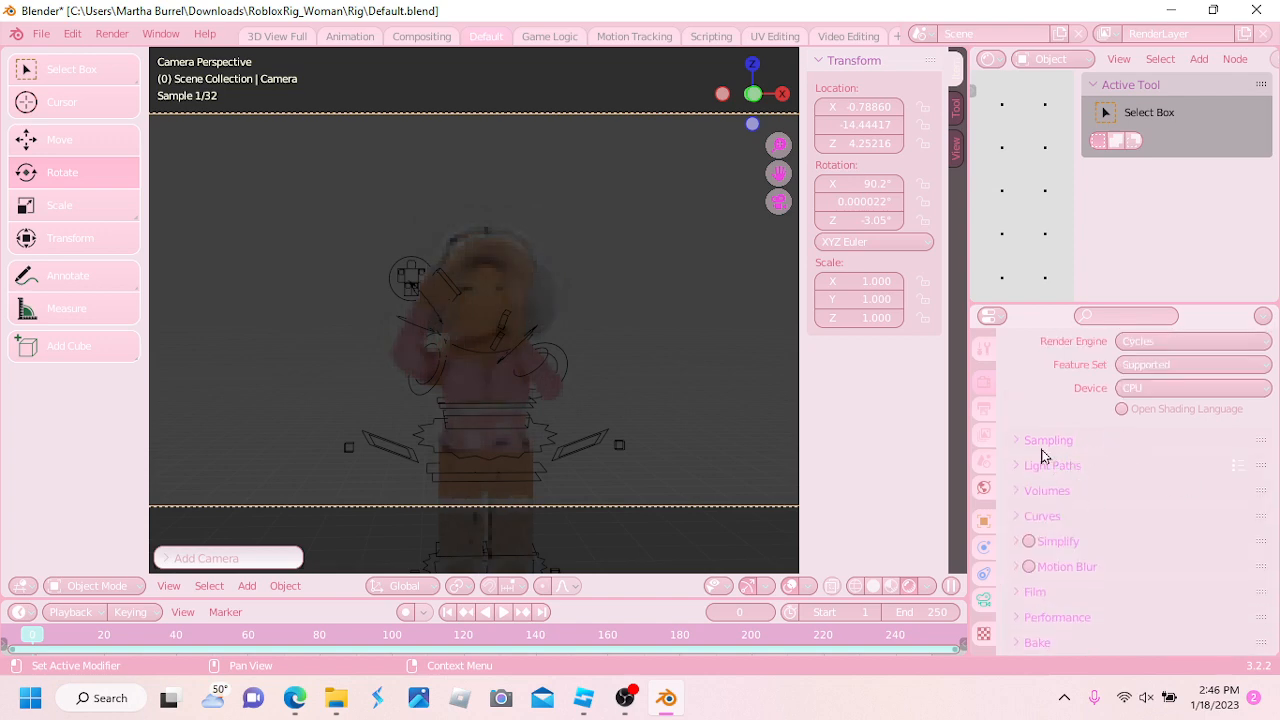
{"action": "scroll", "coordinate": [1146, 482], "scroll_direction": "down", "scroll_amount": 1}
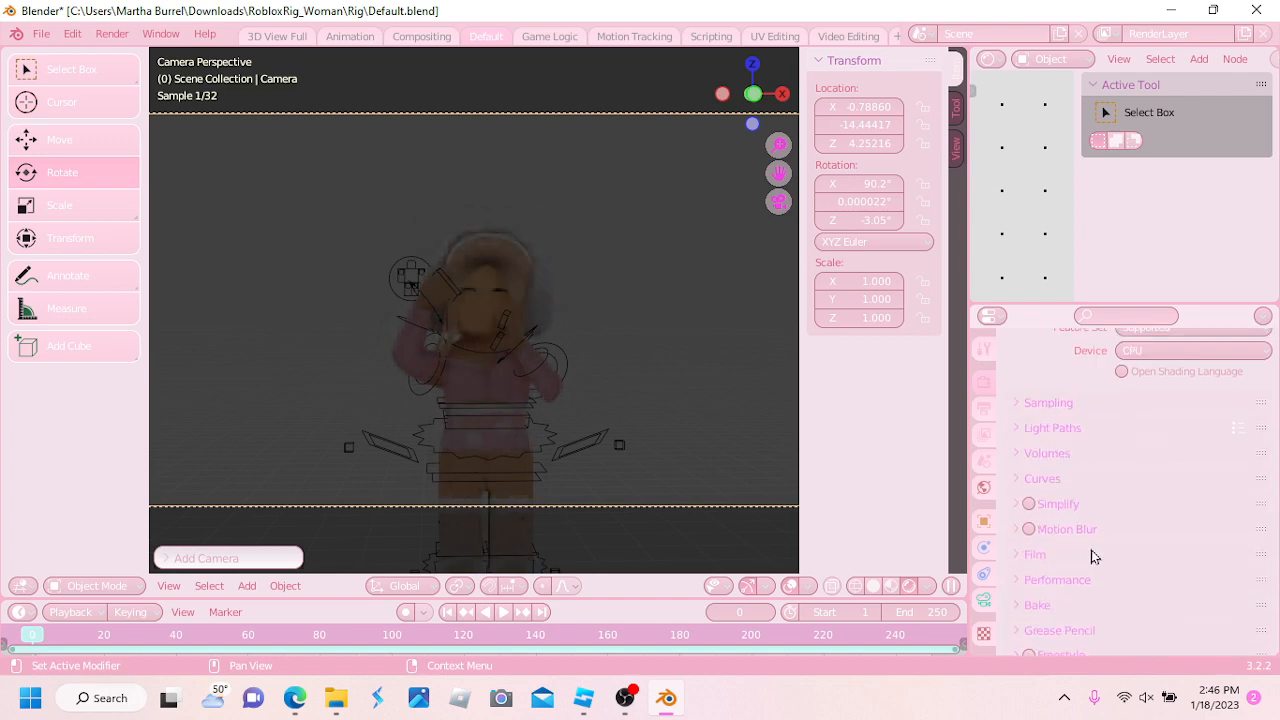
{"action": "left_click", "coordinate": [1034, 556]}
{"action": "scroll", "coordinate": [1190, 430], "scroll_direction": "down", "scroll_amount": 2}
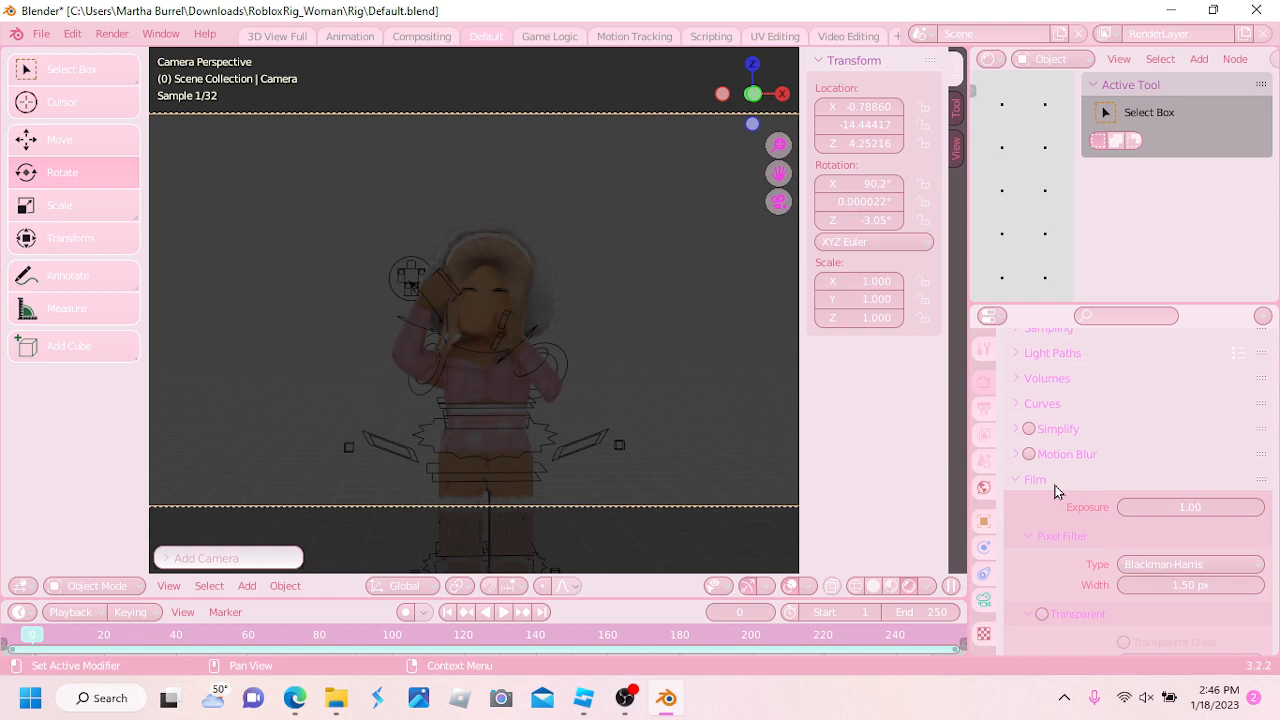
{"action": "scroll", "coordinate": [1055, 490], "scroll_direction": "down", "scroll_amount": 1}
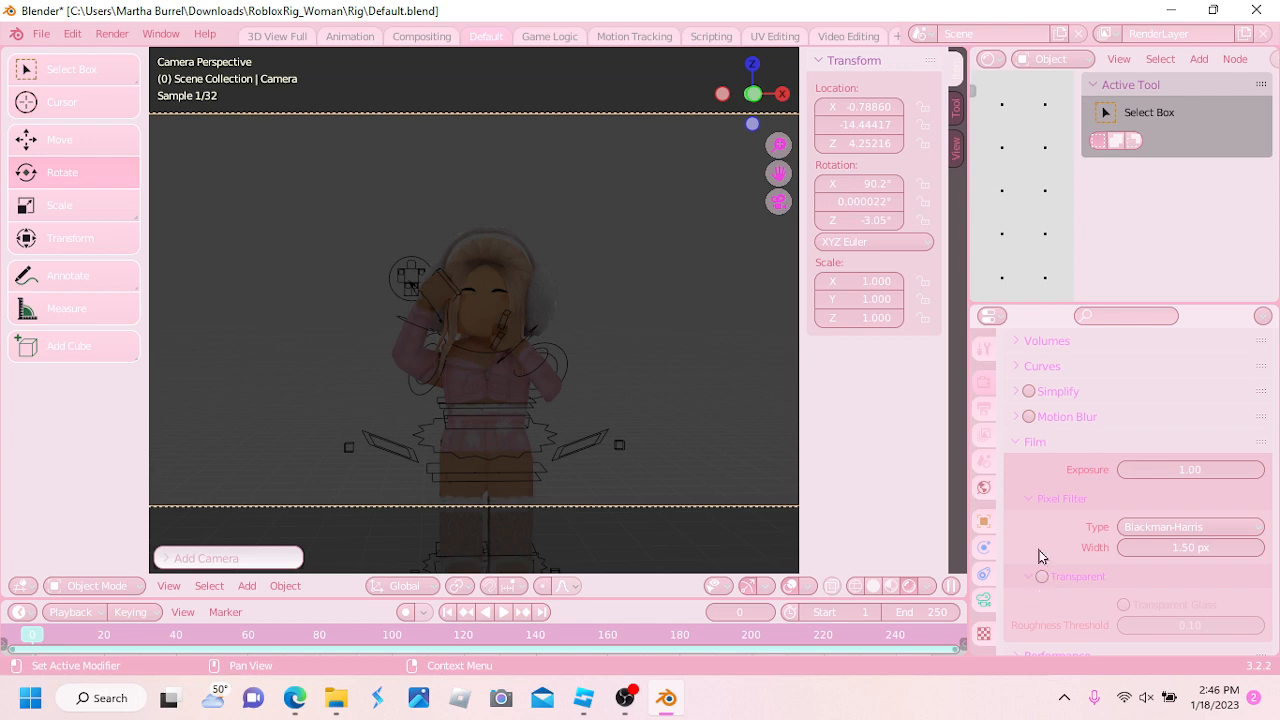
{"action": "left_click", "coordinate": [1042, 578]}
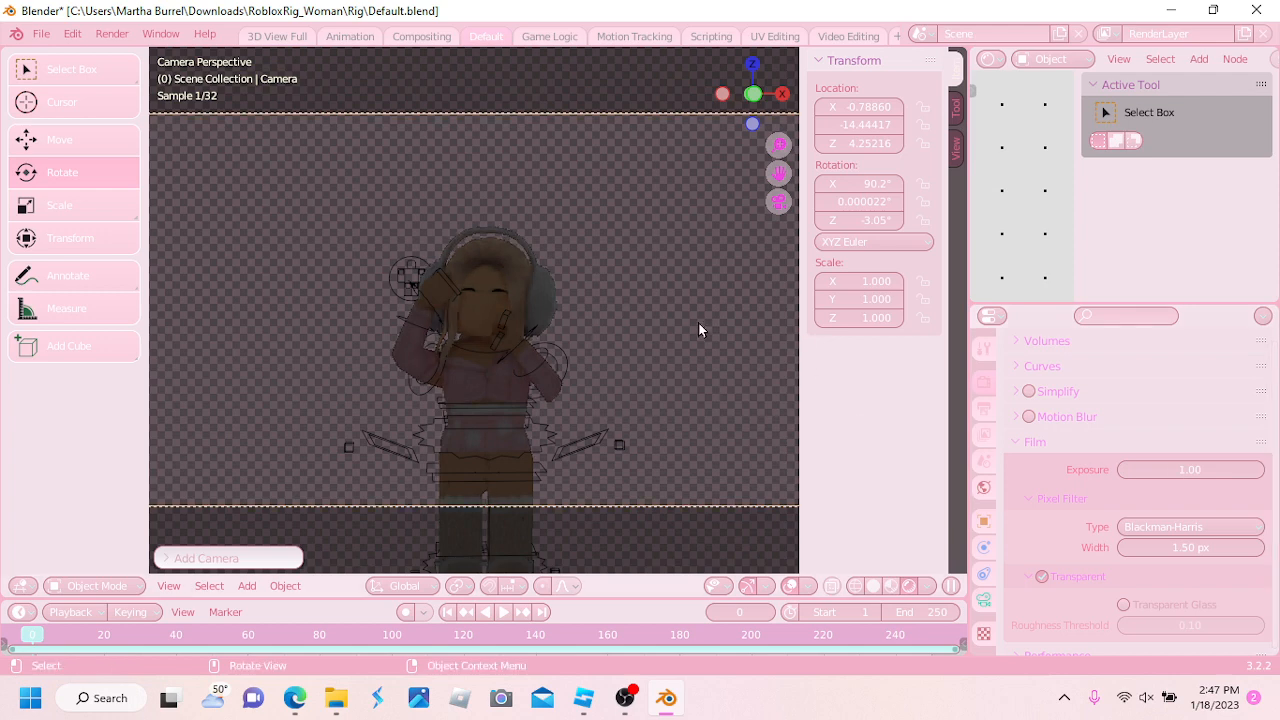
Filter the properties by "node" and set the world surface colour to white with a value of 1.000
{"action": "left_click", "coordinate": [1112, 315]}
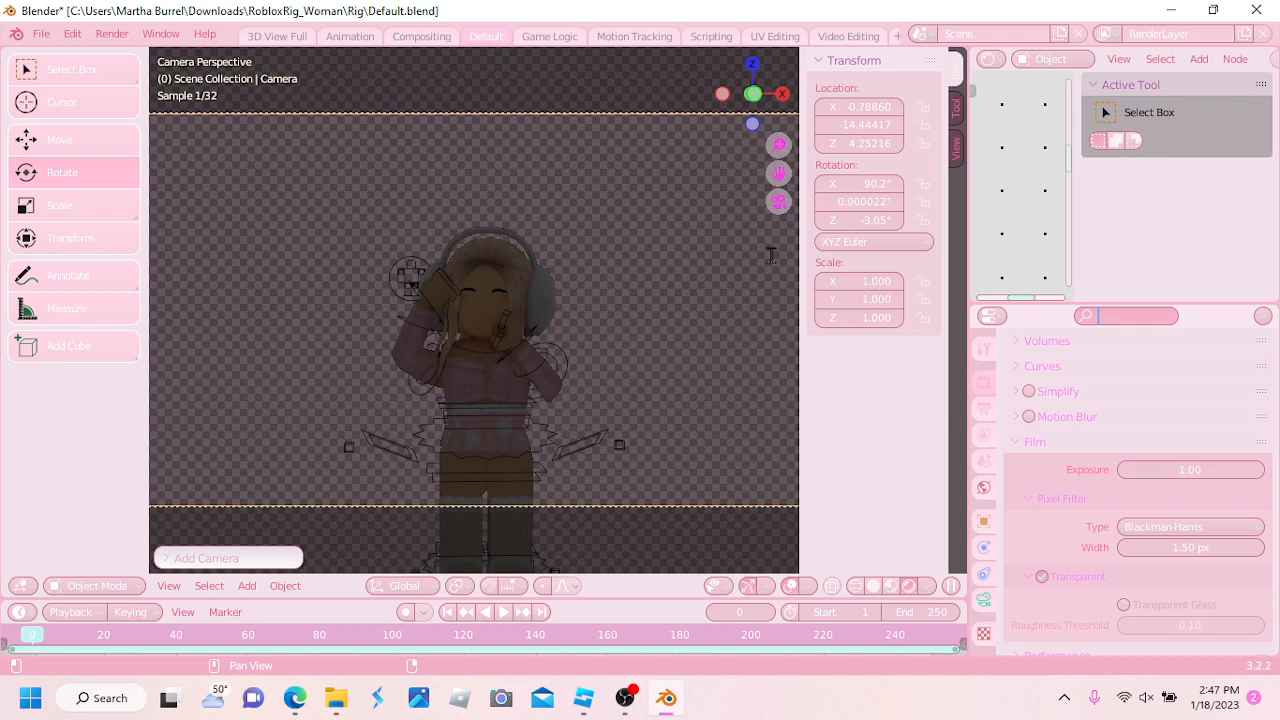
{"action": "type", "text": "node"}
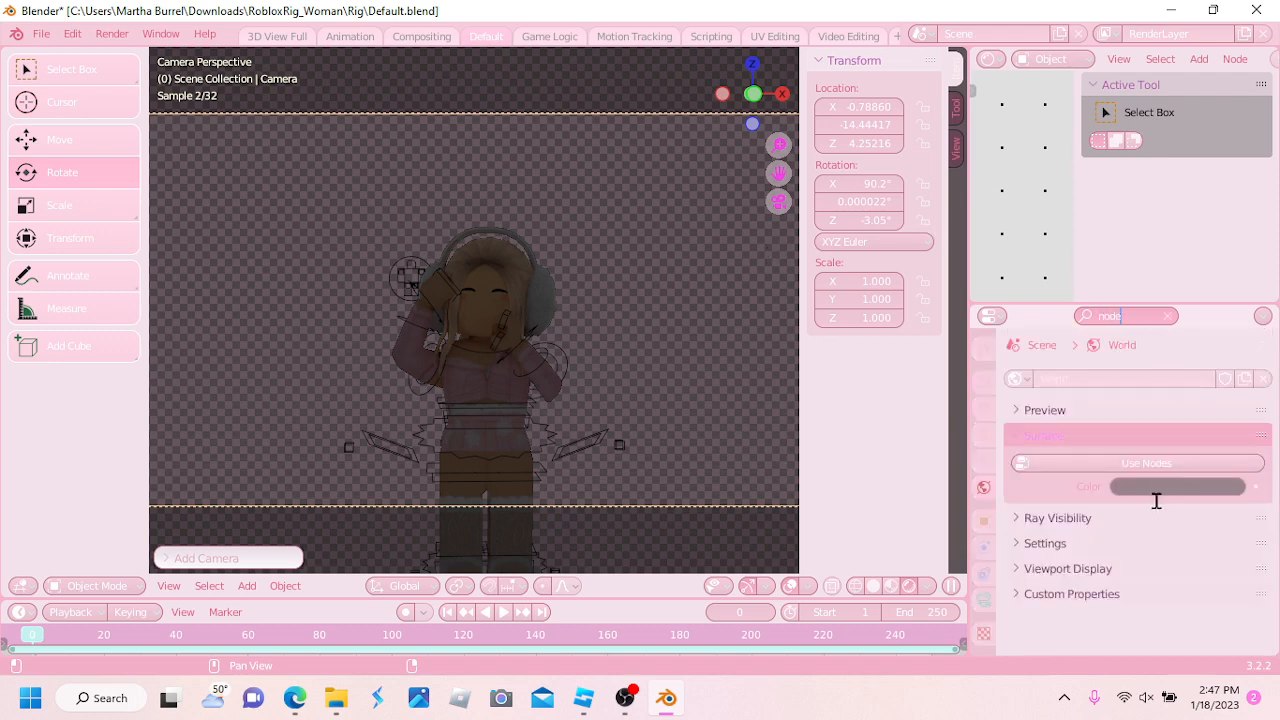
{"action": "left_click", "coordinate": [1088, 491]}
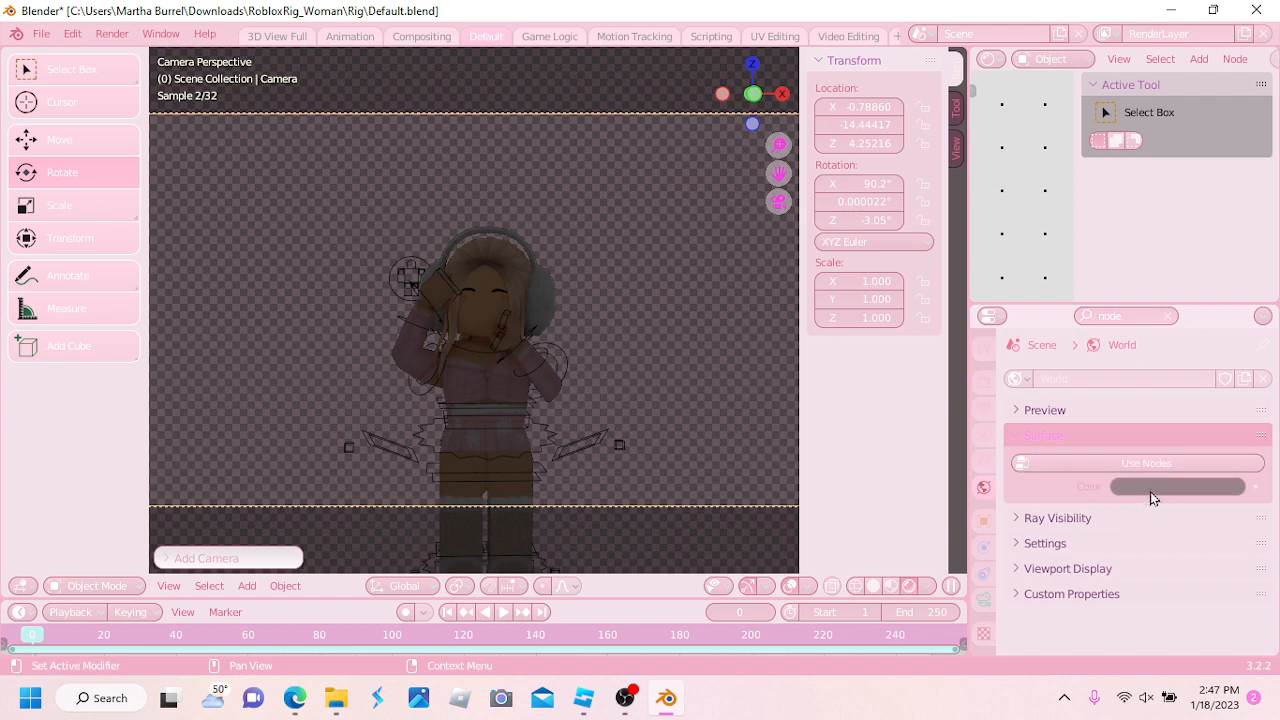
{"action": "left_click", "coordinate": [1150, 492]}
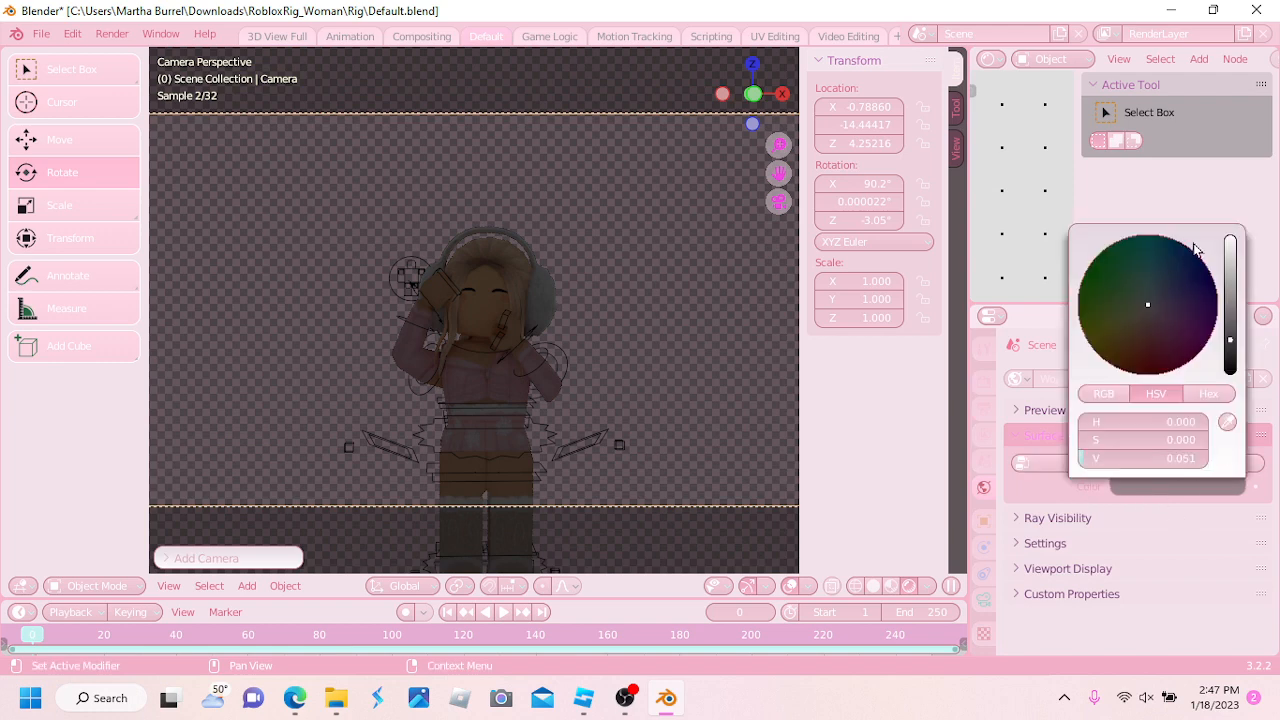
{"action": "left_click_drag", "start_coordinate": [1230, 340], "coordinate": [1230, 238]}
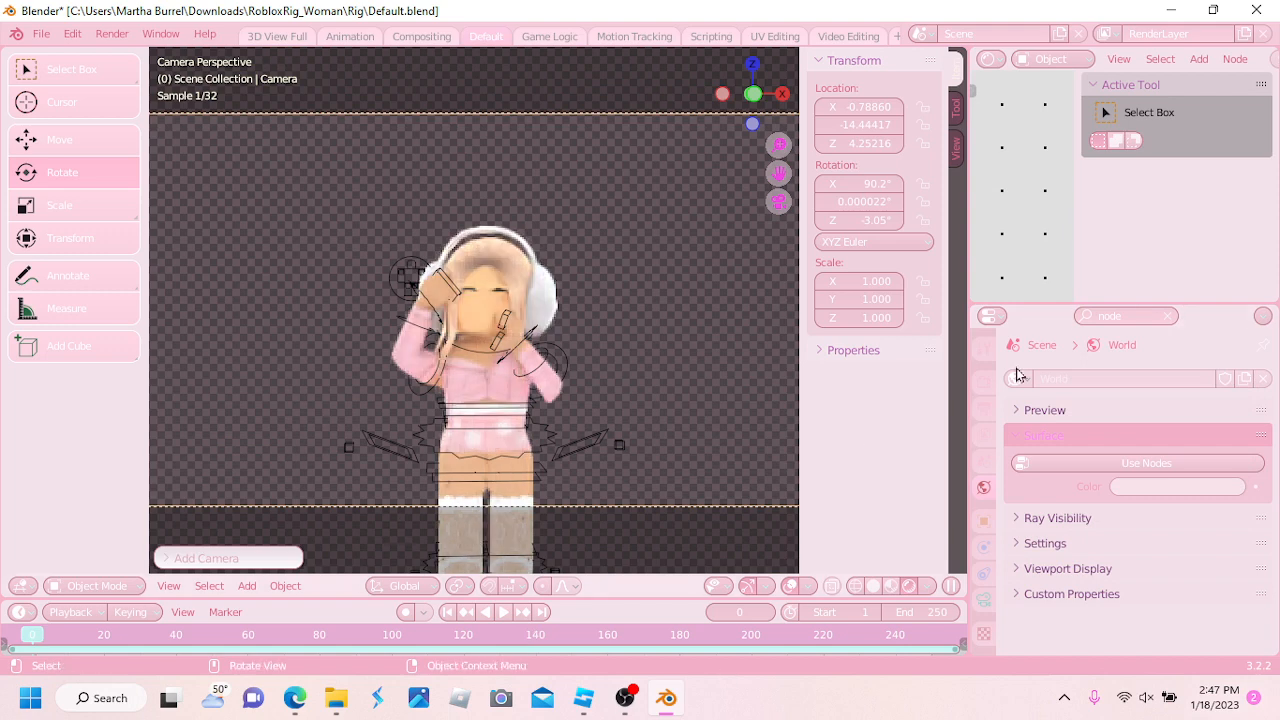
{"action": "left_click", "coordinate": [1176, 490]}
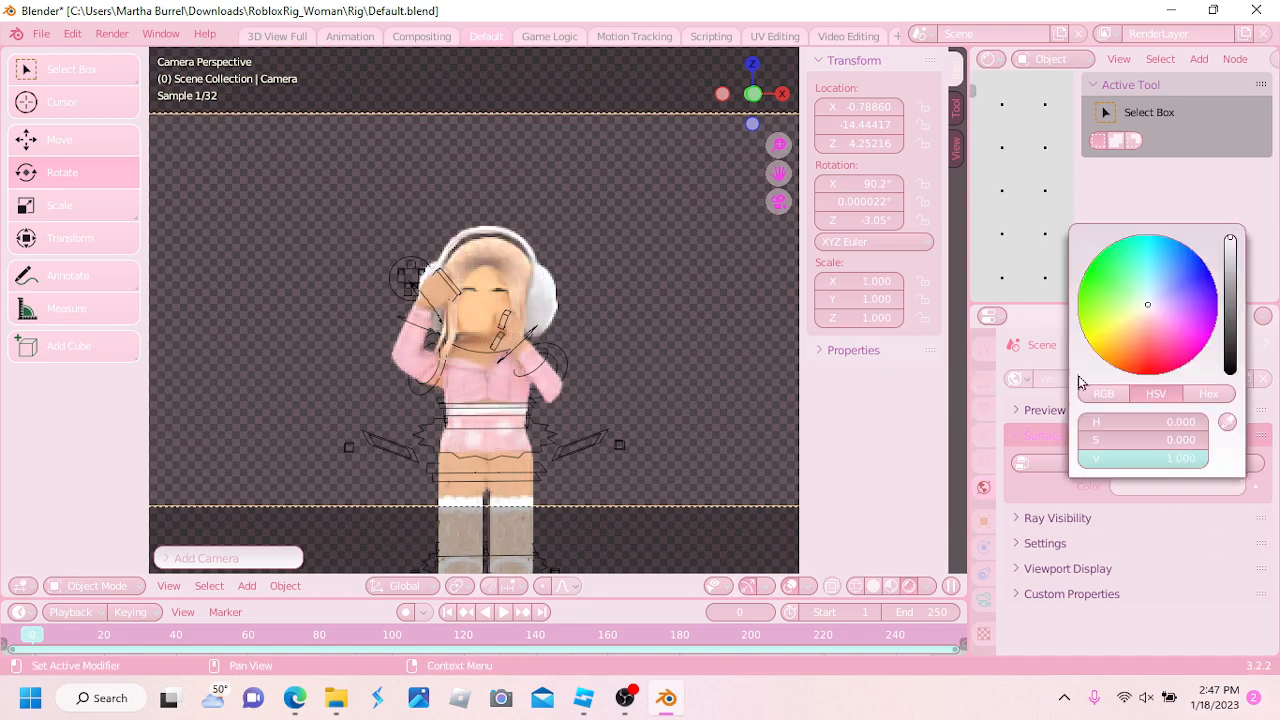
{"action": "left_click", "coordinate": [1190, 487]}
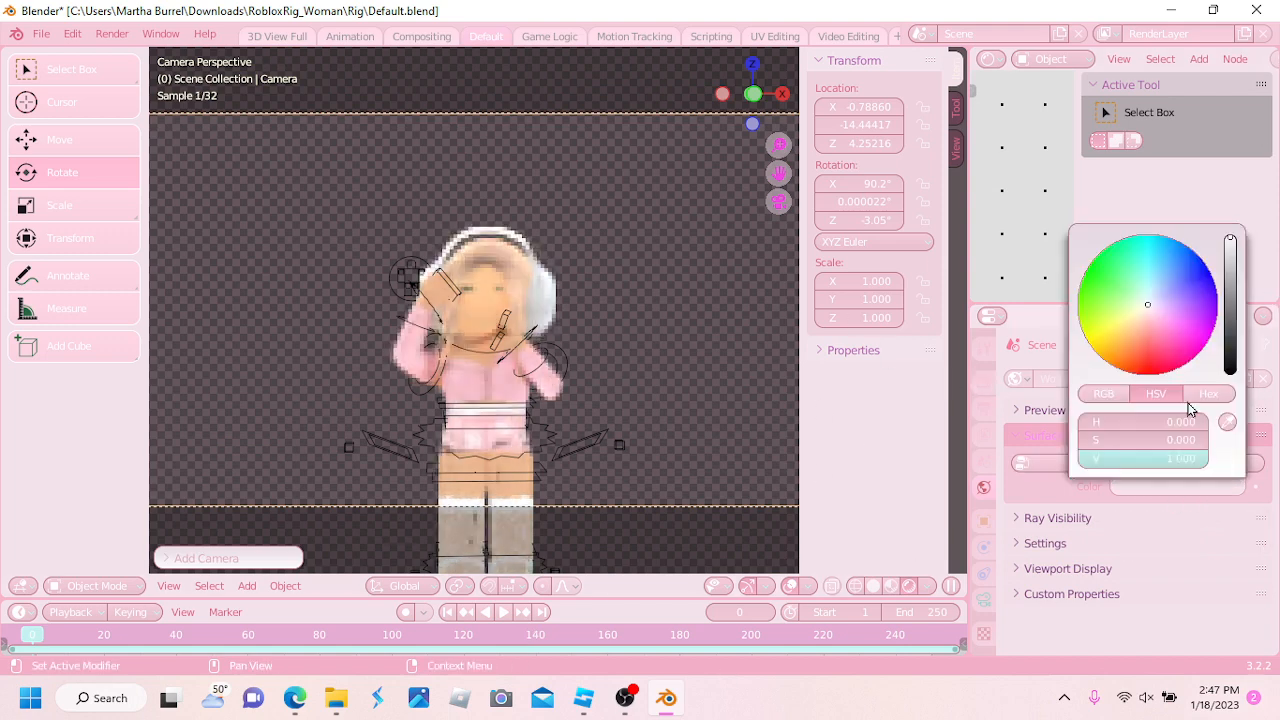
{"action": "left_click_drag", "start_coordinate": [1233, 251], "coordinate": [1232, 238]}
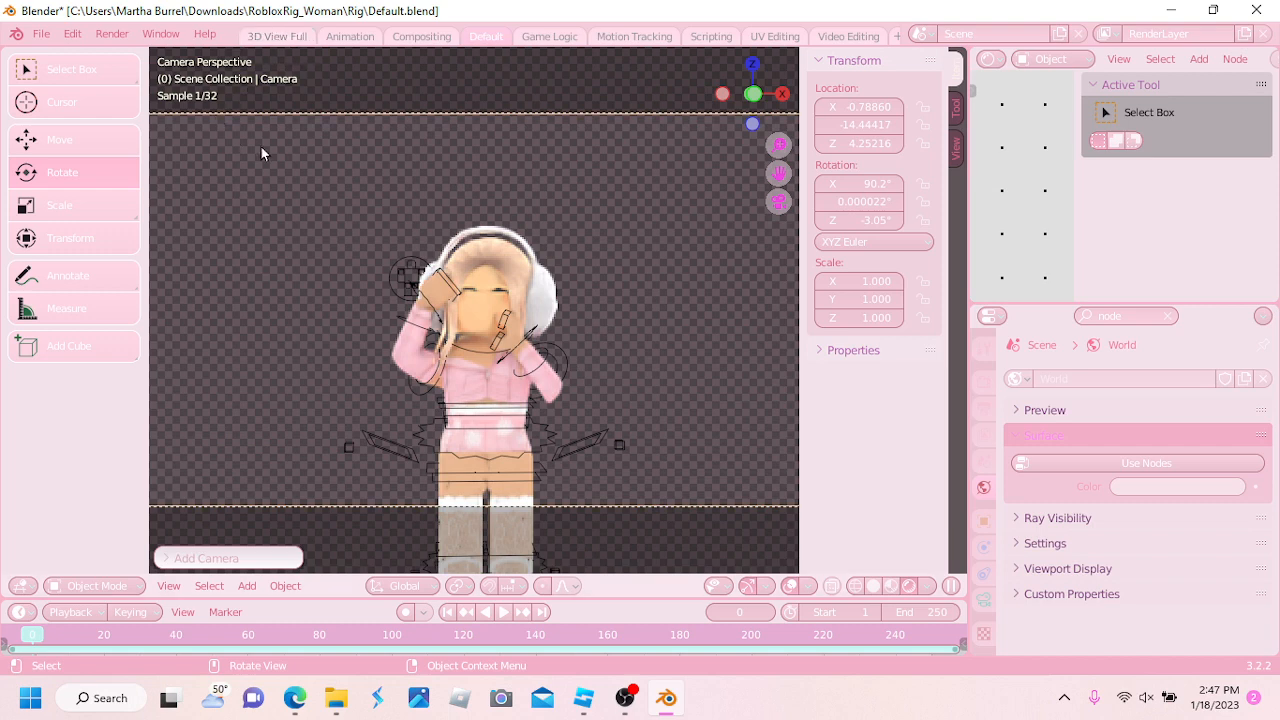
Switch the viewport to Material Preview shading and check how the camera frame crops the avatar
{"action": "scroll", "coordinate": [607, 480], "scroll_direction": "down", "scroll_amount": 3}
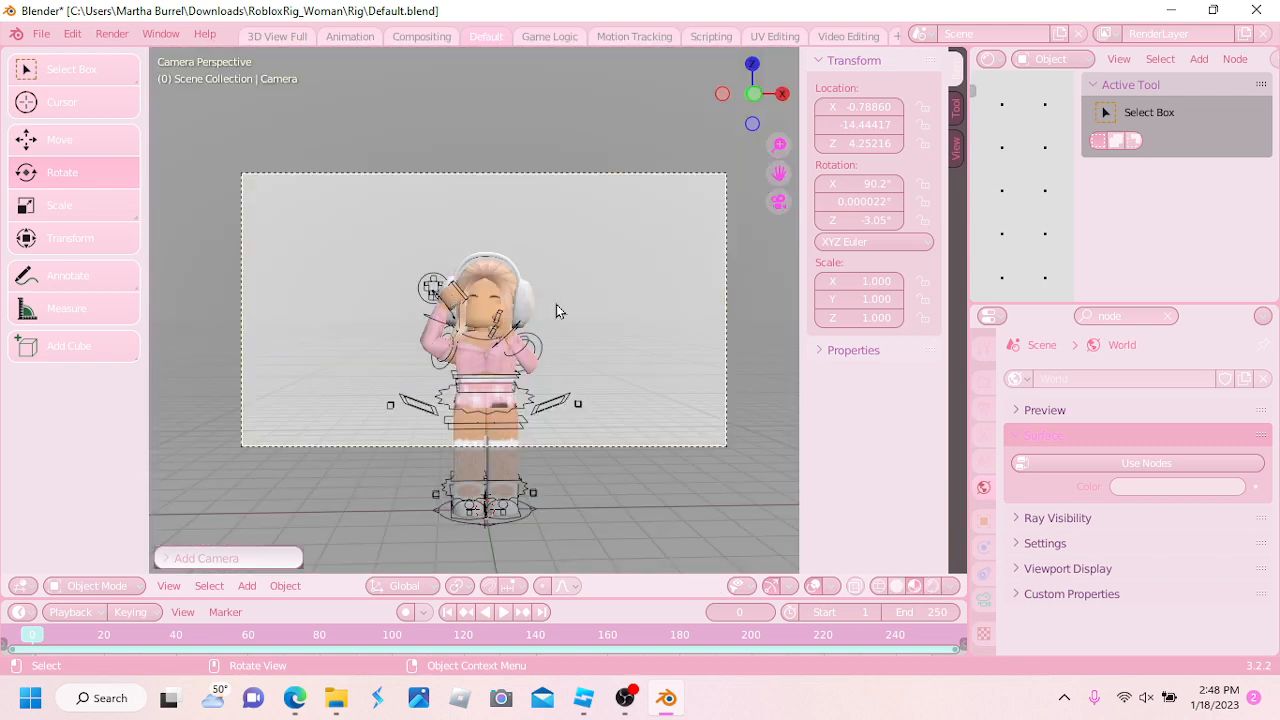
{"action": "scroll", "coordinate": [474, 314], "scroll_direction": "up", "scroll_amount": 1}
{"action": "scroll", "coordinate": [474, 313], "scroll_direction": "up", "scroll_amount": 1}
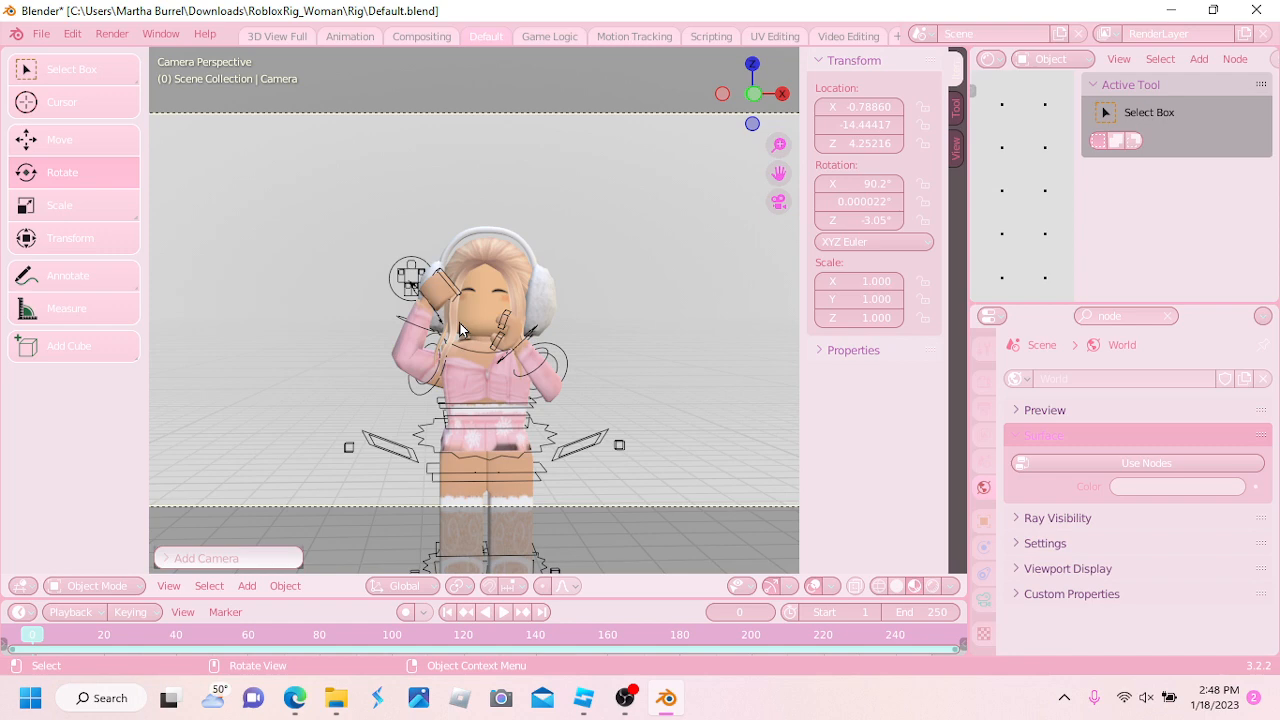
{"action": "scroll", "coordinate": [460, 330], "scroll_direction": "down", "scroll_amount": 2}
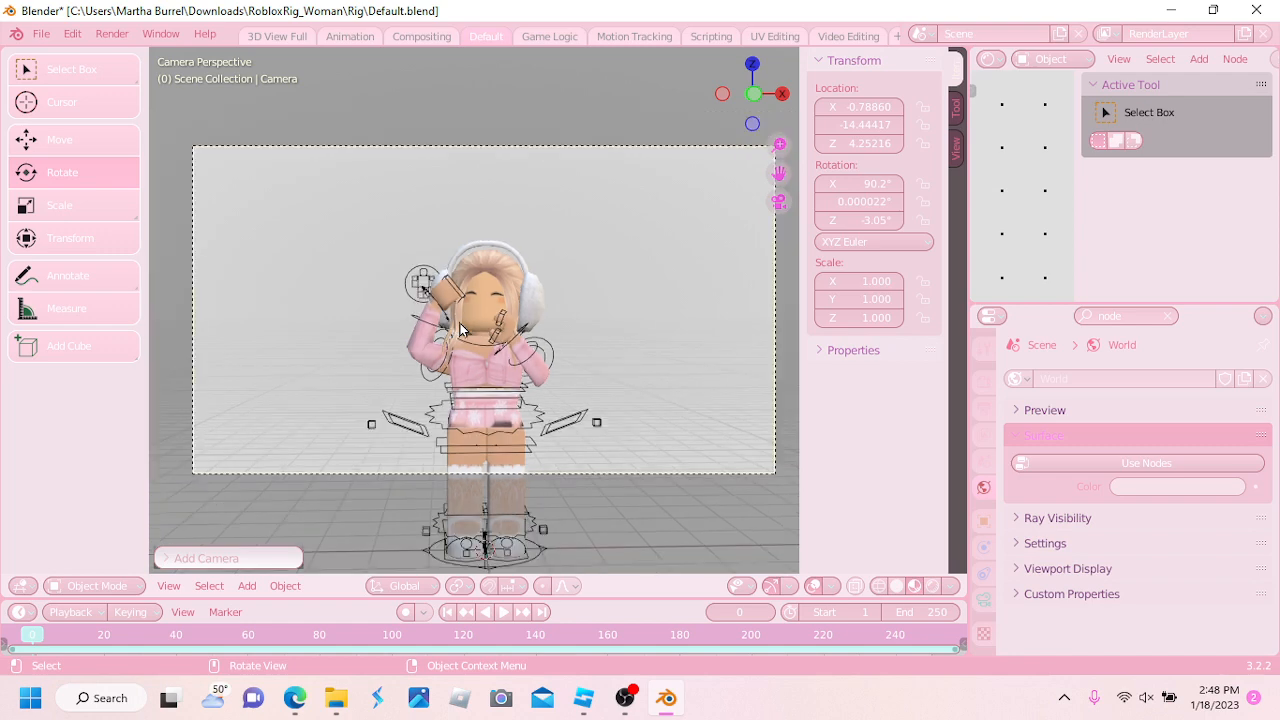
{"action": "scroll", "coordinate": [460, 330], "scroll_direction": "up", "scroll_amount": 1}
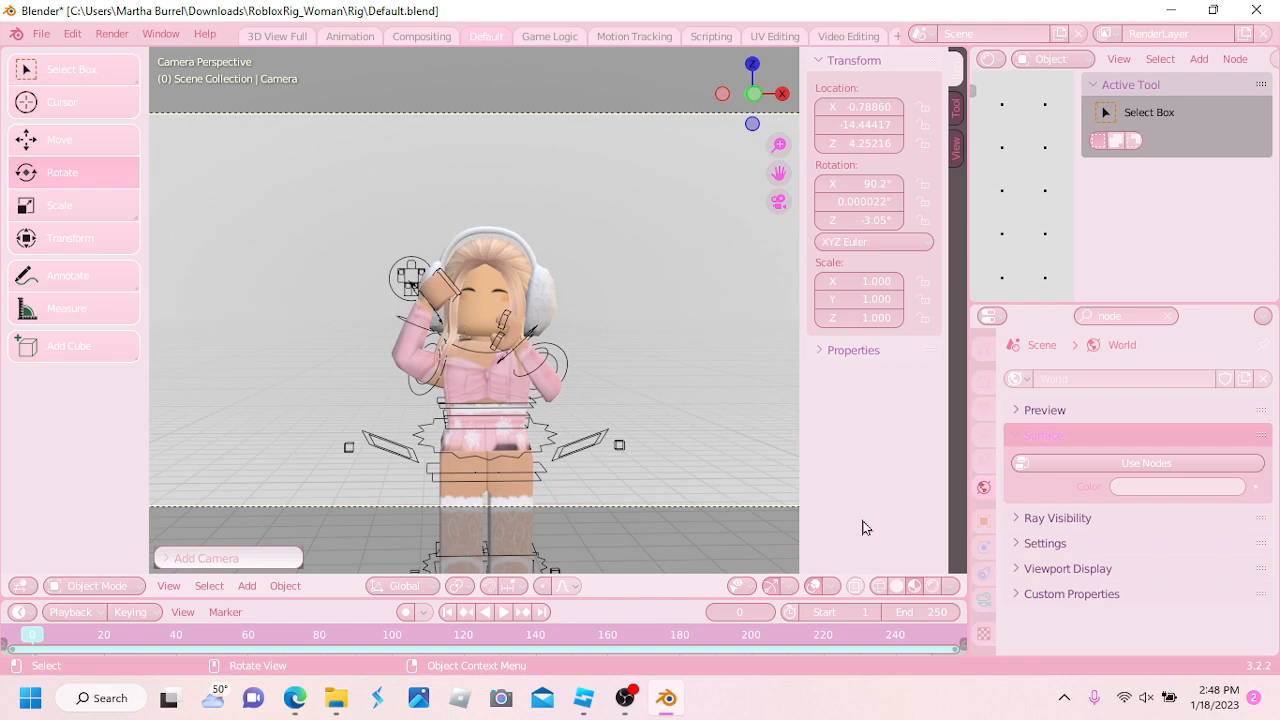
{"action": "left_click", "coordinate": [932, 585]}
Clear the property search filter and examine the scene's output settings, from resolution to file format
{"action": "left_click", "coordinate": [984, 417]}
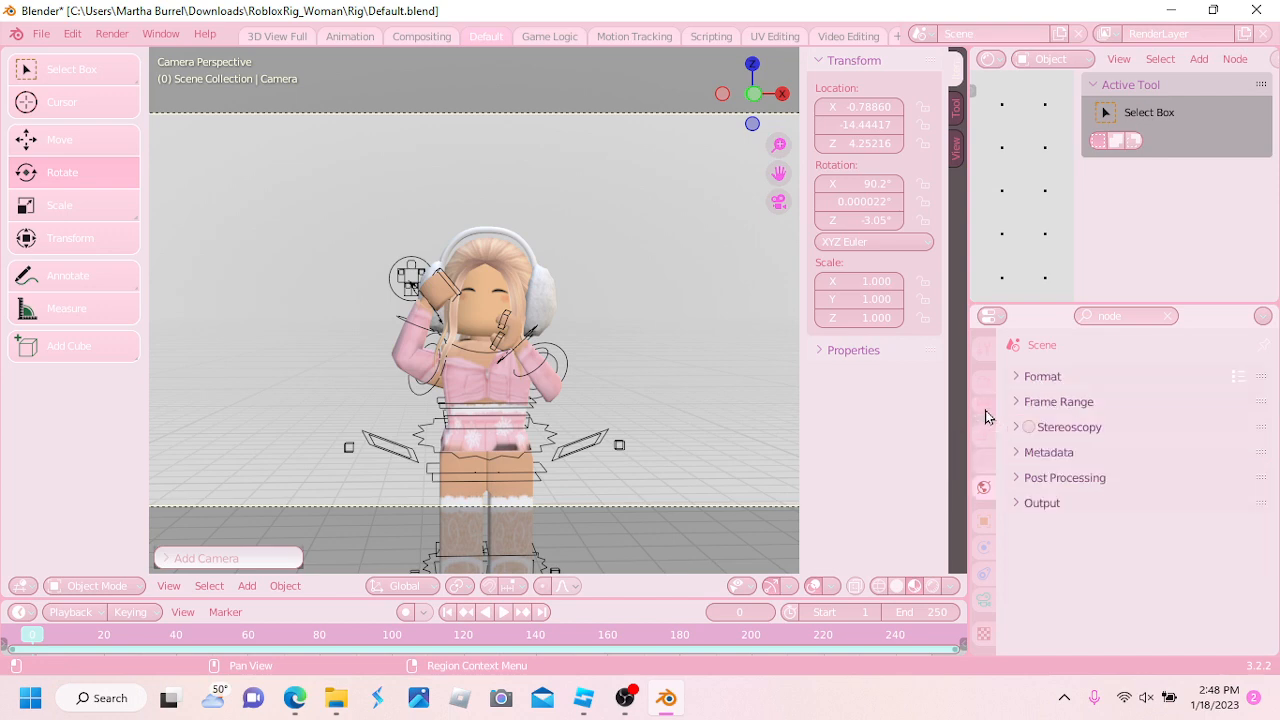
{"action": "left_click", "coordinate": [1167, 317]}
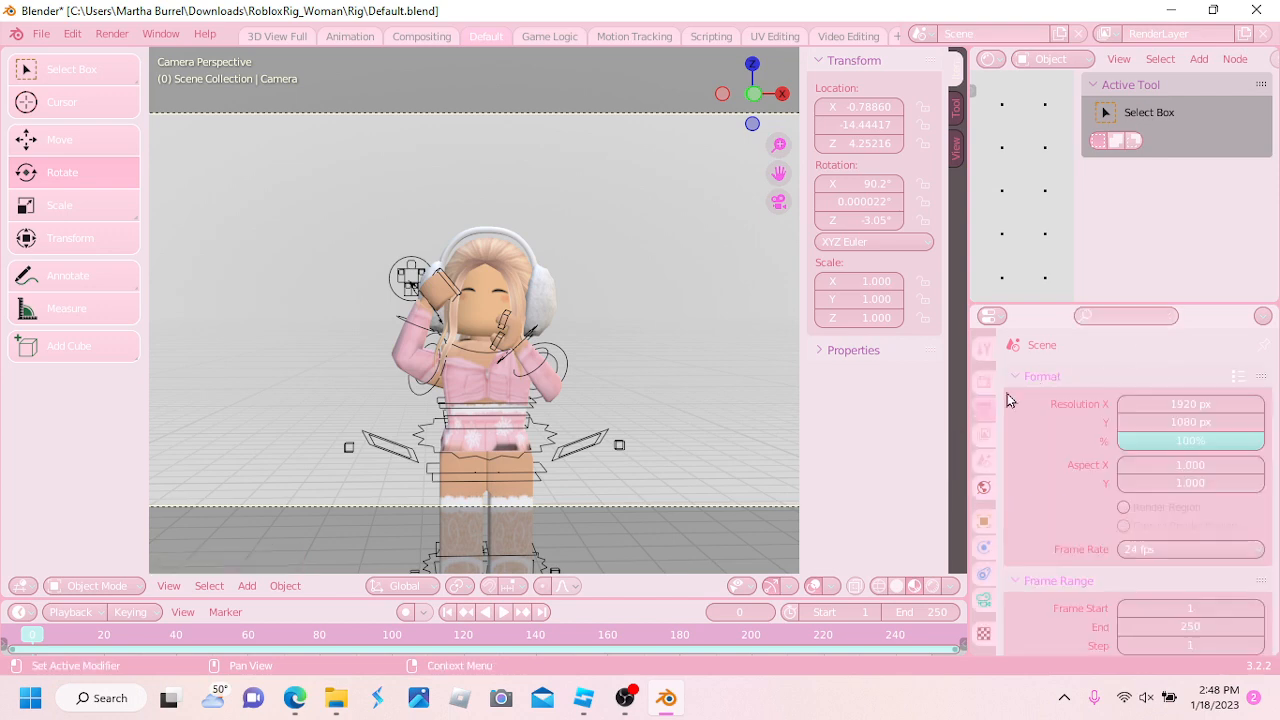
{"action": "scroll", "coordinate": [1040, 420], "scroll_direction": "down", "scroll_amount": 8}
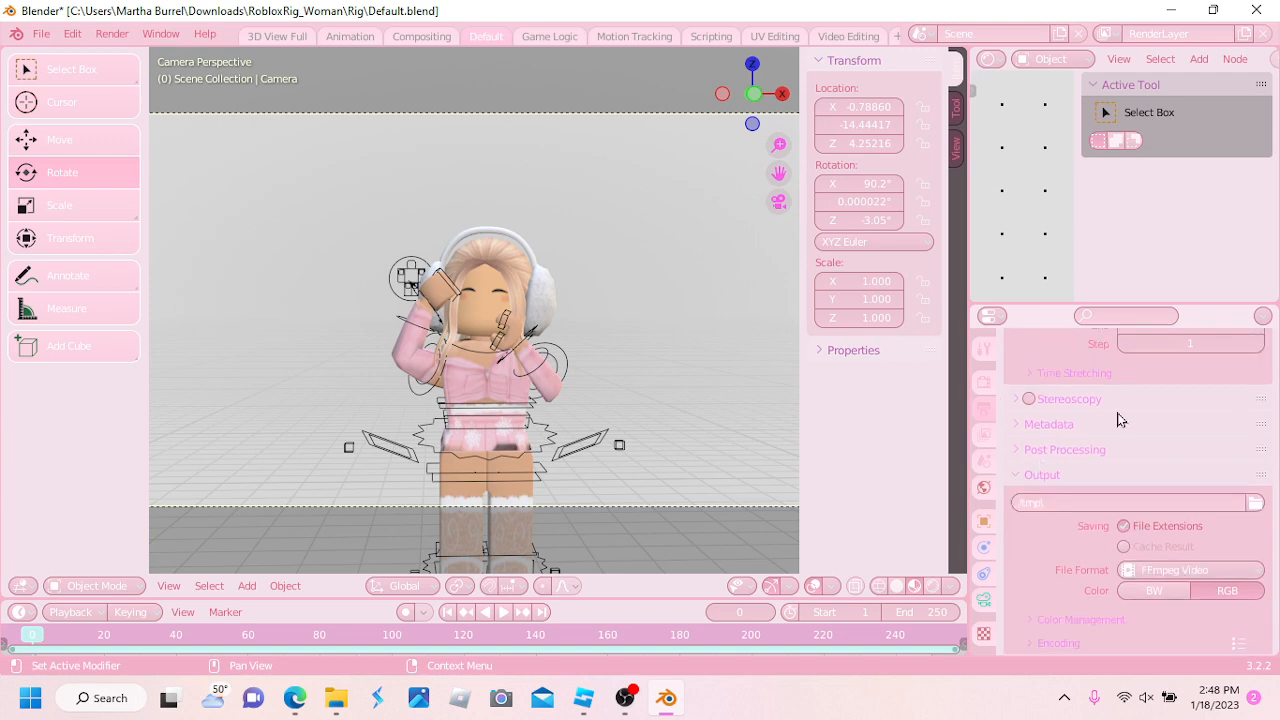
{"action": "scroll", "coordinate": [1115, 467], "scroll_direction": "up", "scroll_amount": 8}
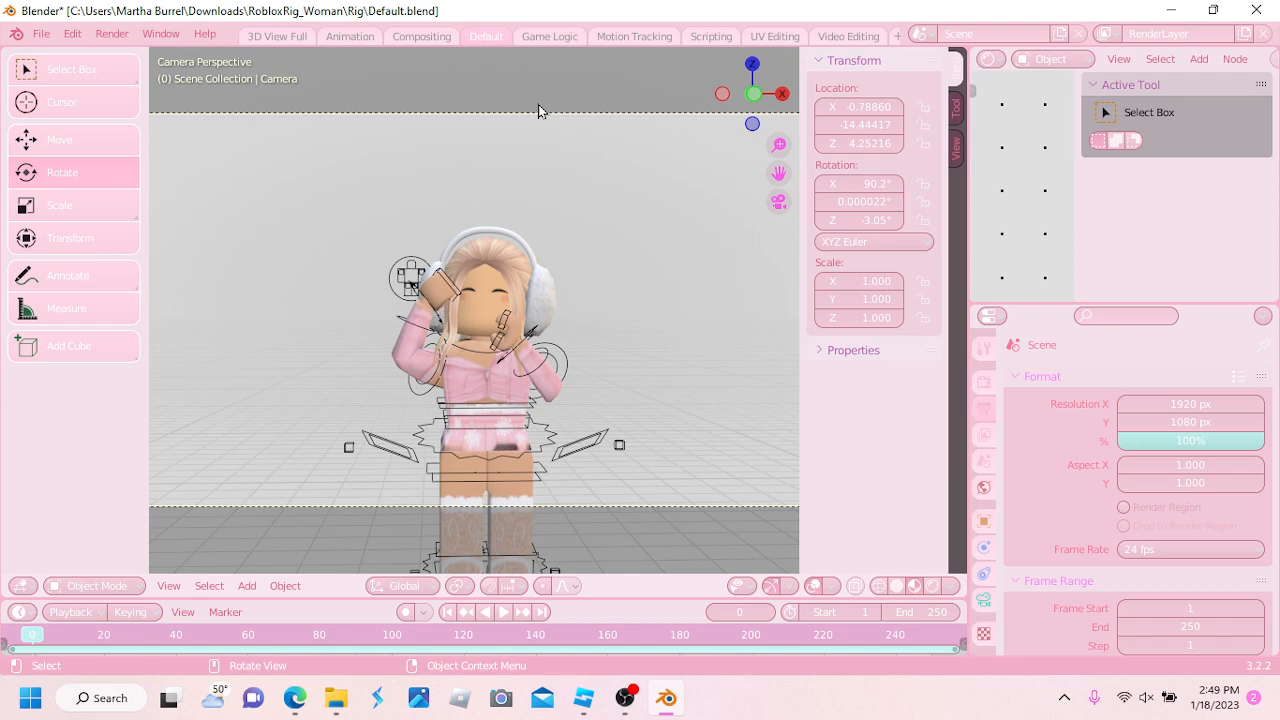
Check the whole camera frame and render the avatar as a still image
{"action": "scroll", "coordinate": [476, 258], "scroll_direction": "down", "scroll_amount": 2}
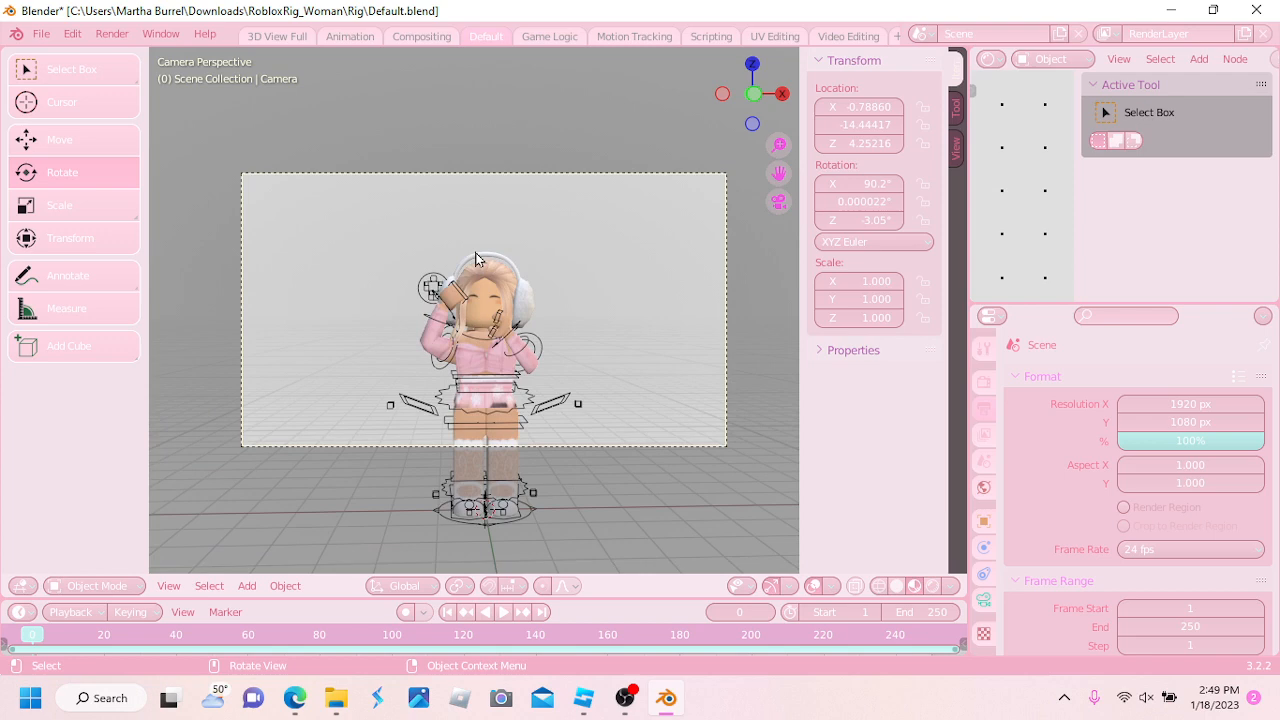
{"action": "scroll", "coordinate": [476, 258], "scroll_direction": "up", "scroll_amount": 1}
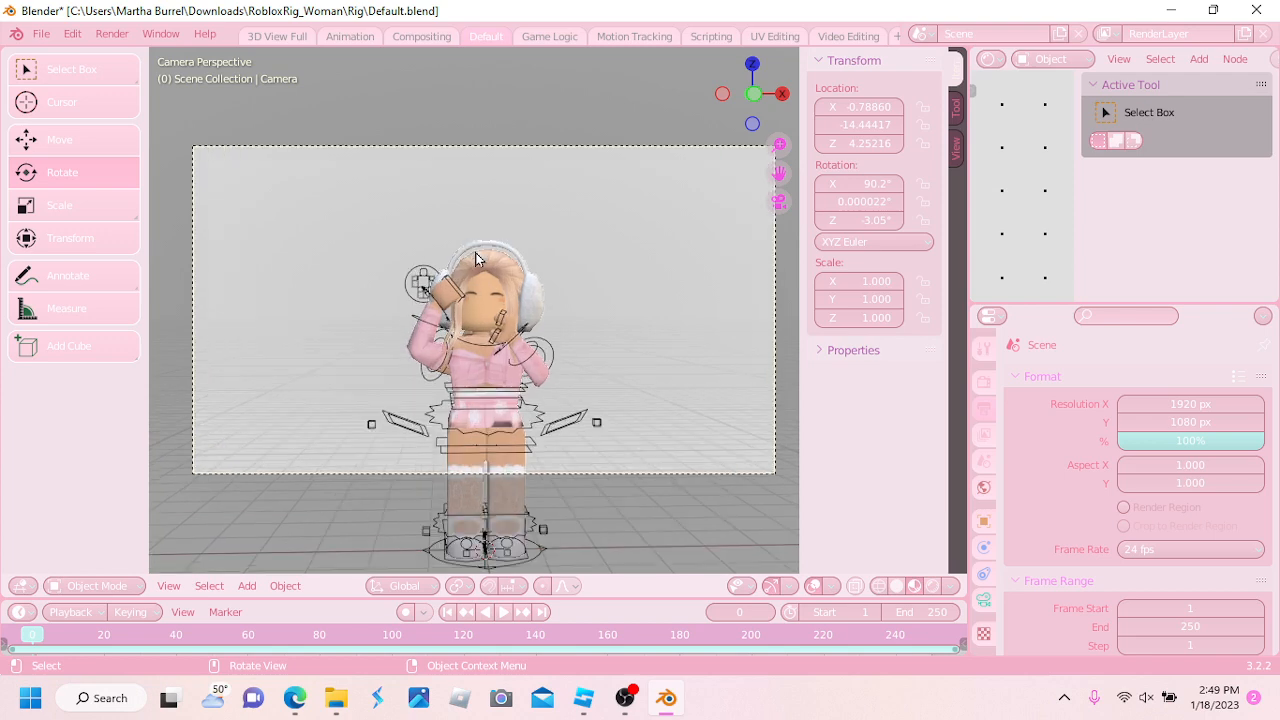
{"action": "left_click", "coordinate": [104, 38]}
{"action": "left_click", "coordinate": [184, 56]}
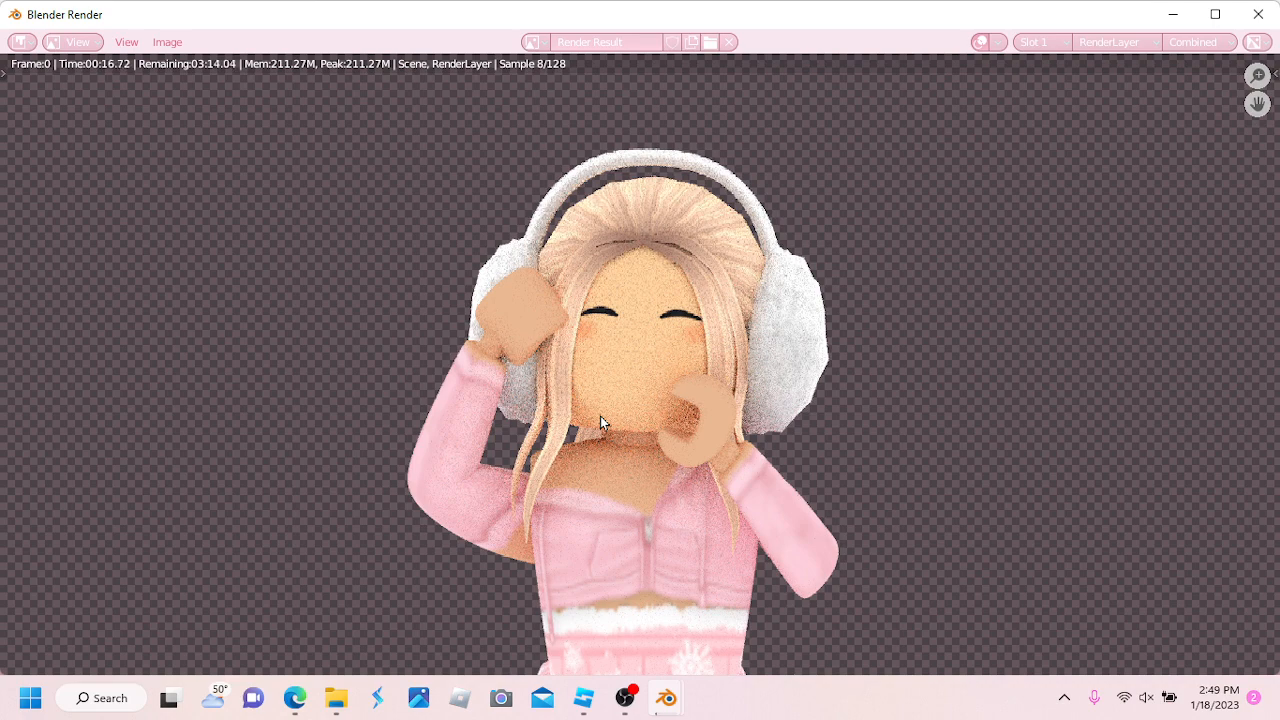
Examine the rendered image up close around the face, hair, earmuffs and hands, and in full
{"action": "scroll", "coordinate": [600, 416], "scroll_direction": "down", "scroll_amount": 10}
{"action": "scroll", "coordinate": [630, 400], "scroll_direction": "up", "scroll_amount": 1}
{"action": "scroll", "coordinate": [630, 405], "scroll_direction": "up", "scroll_amount": 12}
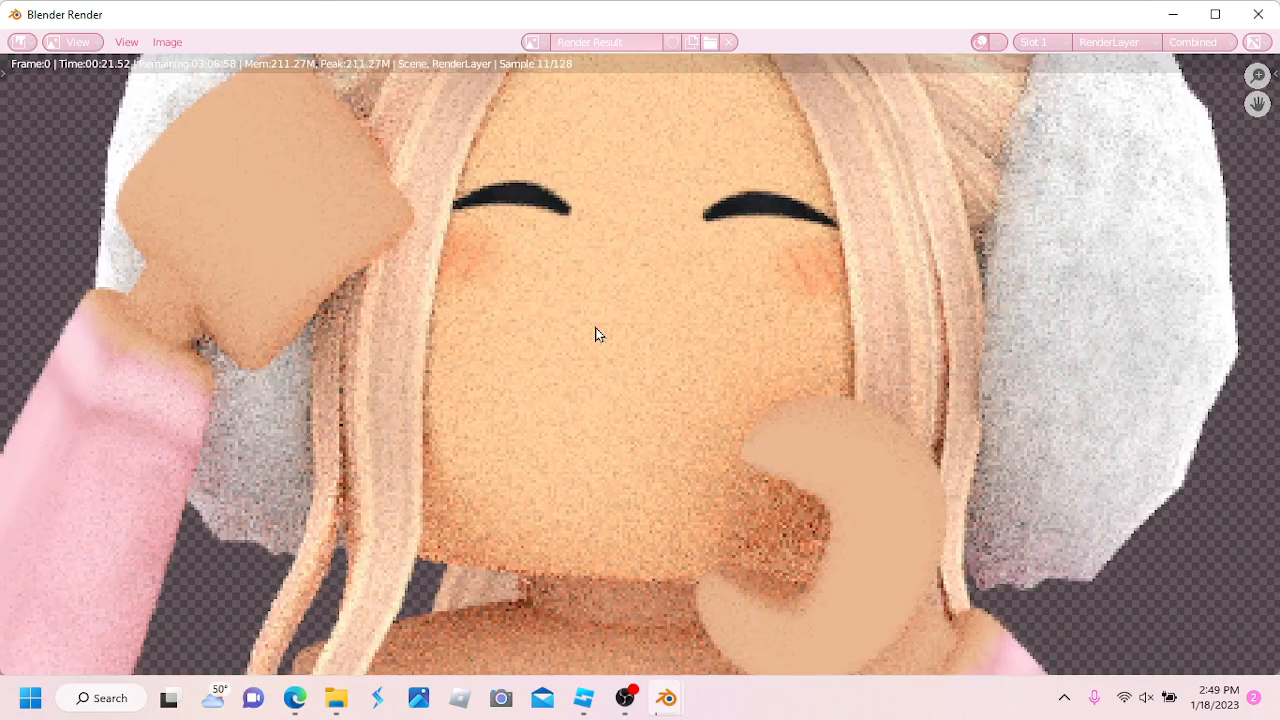
{"action": "middle_click_drag", "start_coordinate": [595, 334], "coordinate": [644, 409]}
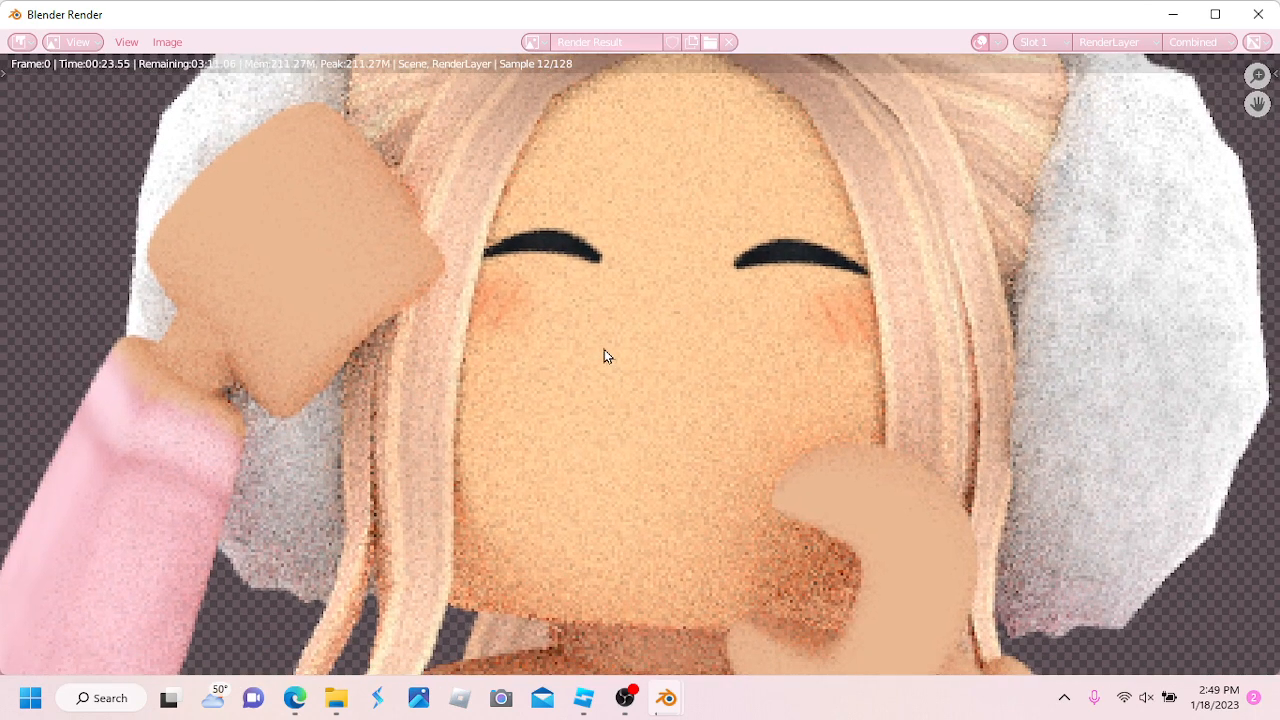
{"action": "scroll", "coordinate": [604, 356], "scroll_direction": "down", "scroll_amount": 2}
{"action": "scroll", "coordinate": [665, 395], "scroll_direction": "down", "scroll_amount": 3}
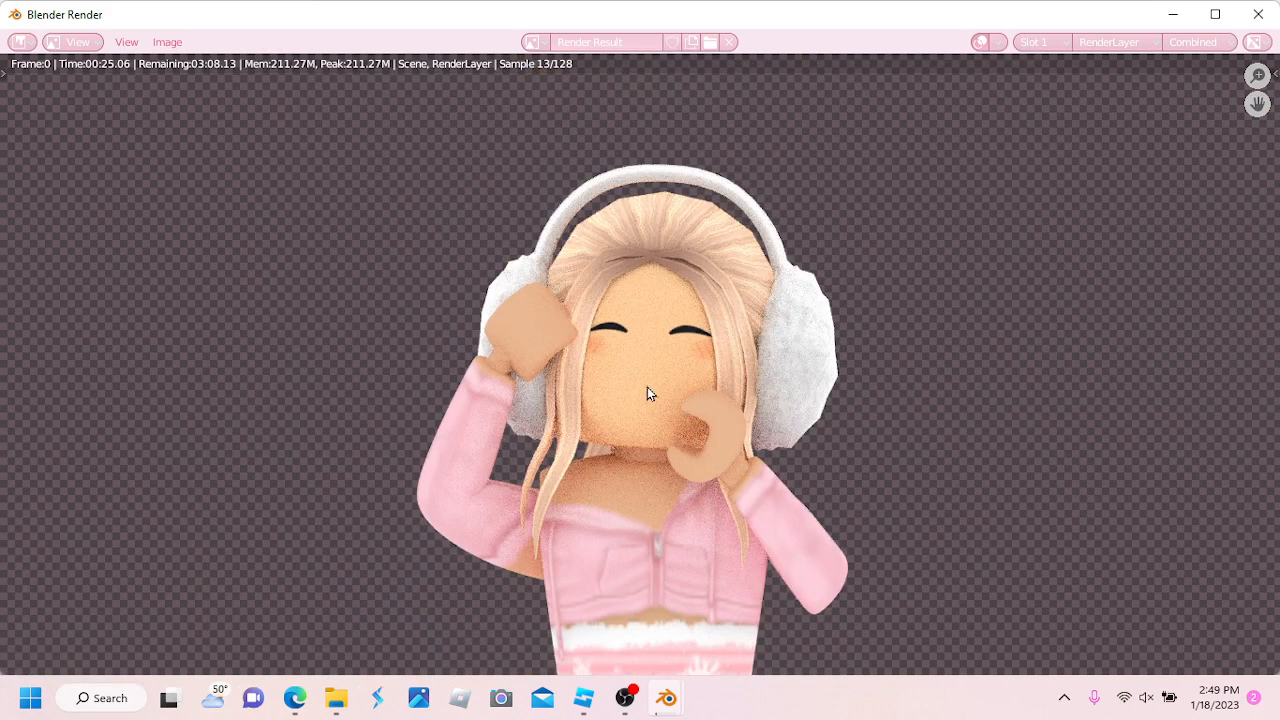
{"action": "middle_click_drag", "start_coordinate": [647, 393], "coordinate": [620, 374]}
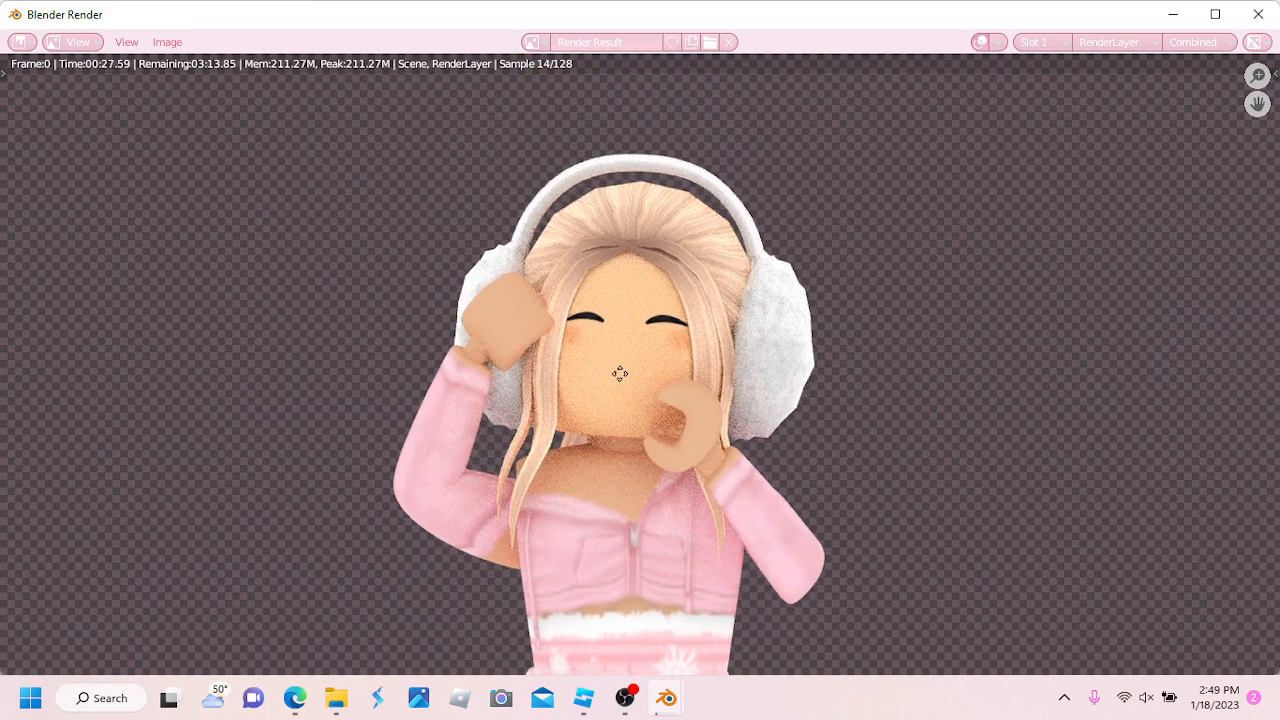
{"action": "scroll", "coordinate": [654, 342], "scroll_direction": "up", "scroll_amount": 5}
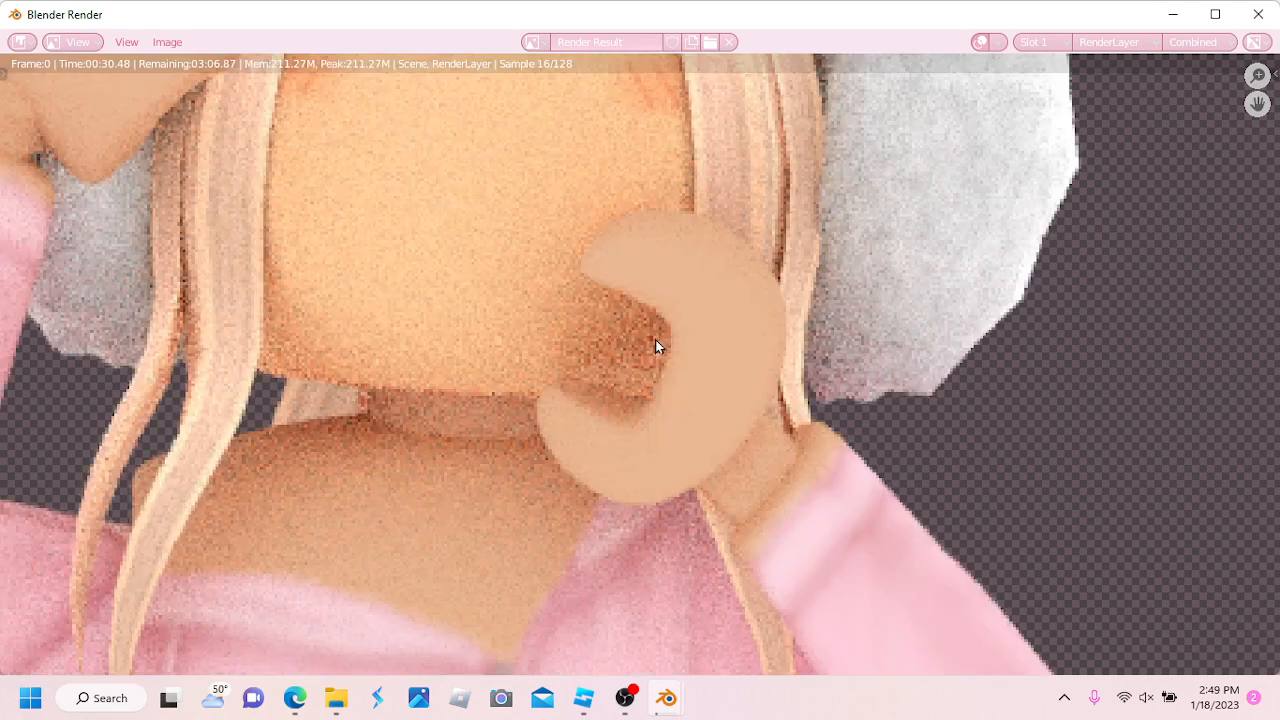
{"action": "scroll", "coordinate": [654, 342], "scroll_direction": "down", "scroll_amount": 6}
{"action": "scroll", "coordinate": [655, 347], "scroll_direction": "down", "scroll_amount": 3}
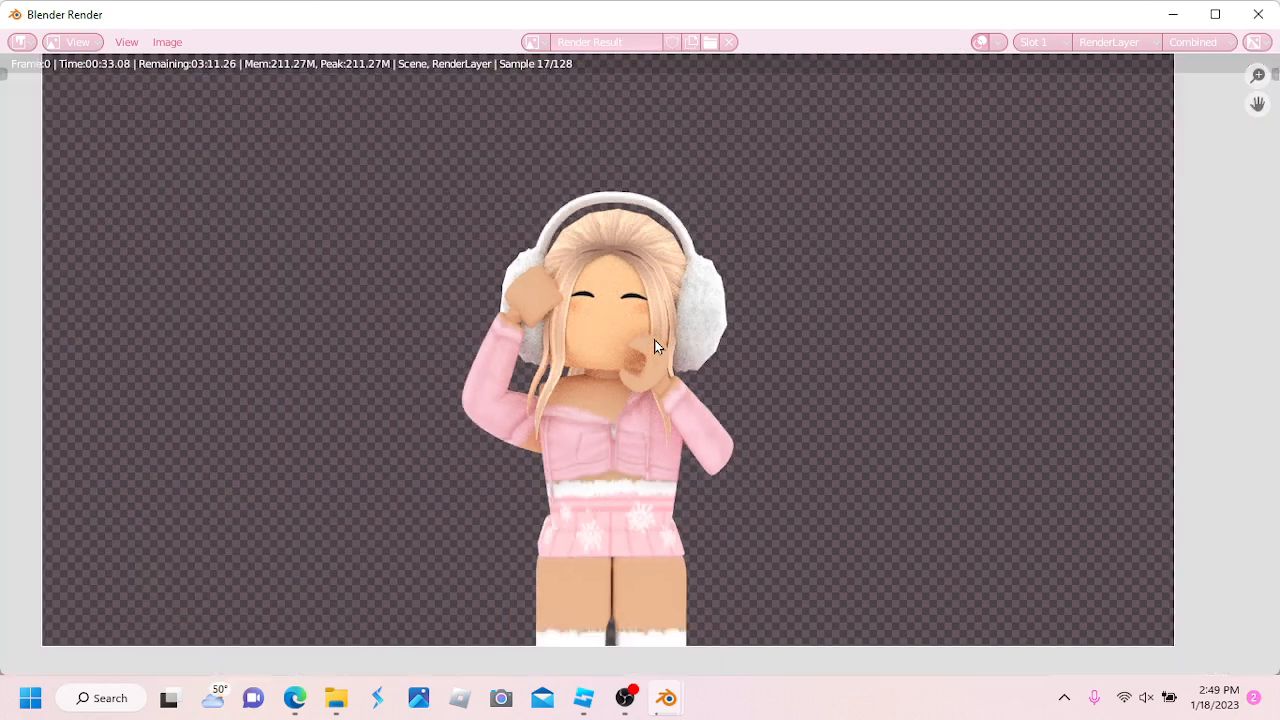
Follow the running render by inspecting the avatar's face, hands, earmuffs and outfit close up and within the full frame
{"action": "scroll", "coordinate": [660, 383], "scroll_direction": "up", "scroll_amount": 7}
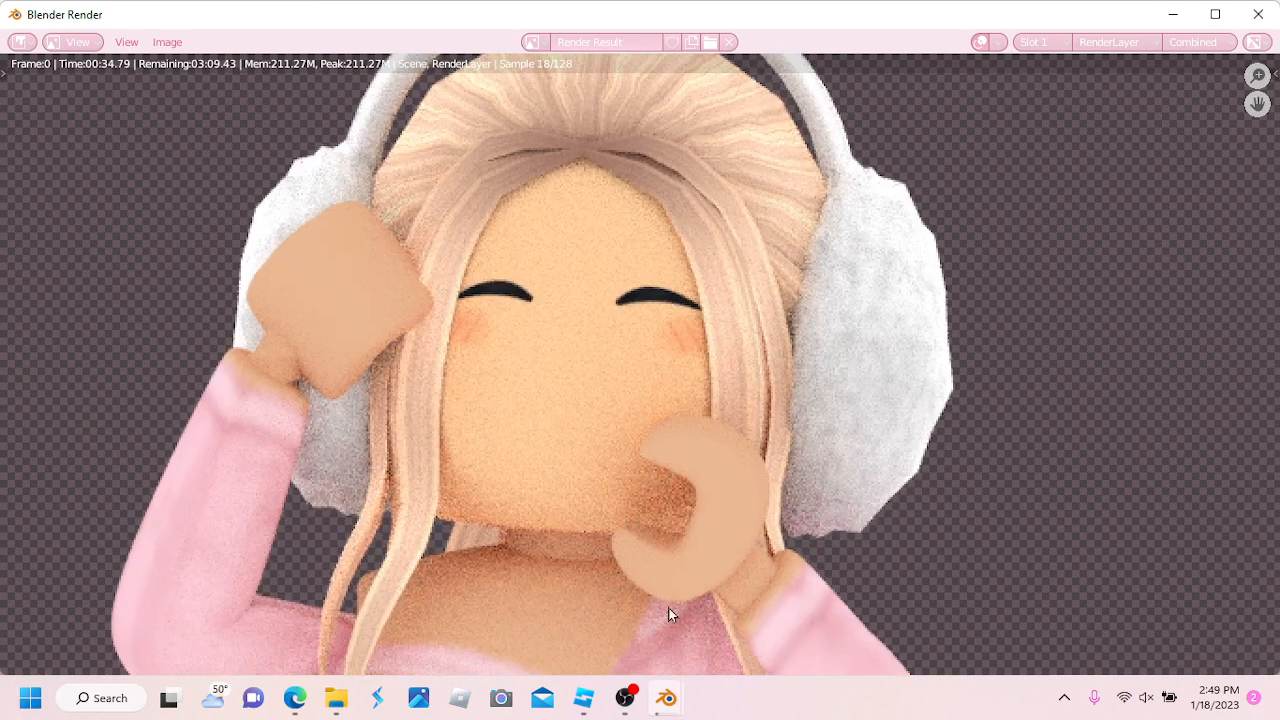
{"action": "middle_click_drag", "start_coordinate": [669, 604], "coordinate": [786, 137]}
{"action": "scroll", "coordinate": [673, 300], "scroll_direction": "down", "scroll_amount": 6}
{"action": "scroll", "coordinate": [673, 294], "scroll_direction": "down", "scroll_amount": 10}
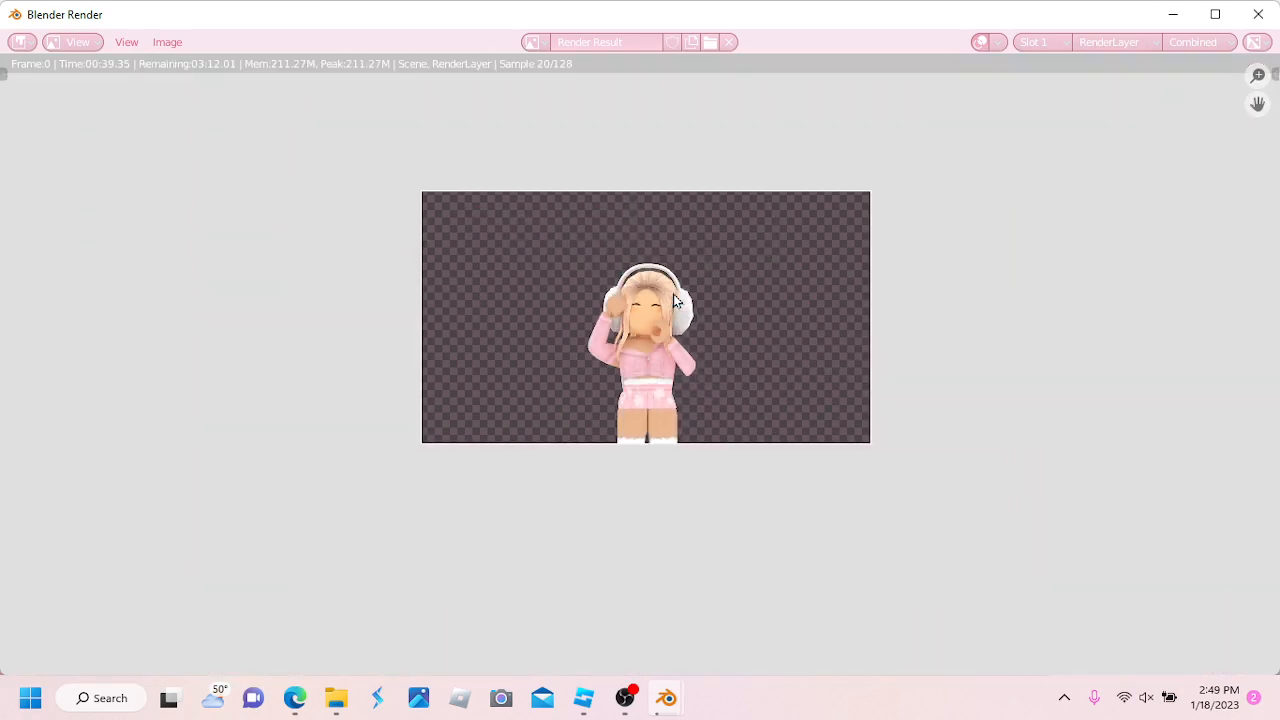
{"action": "scroll", "coordinate": [673, 294], "scroll_direction": "up", "scroll_amount": 9}
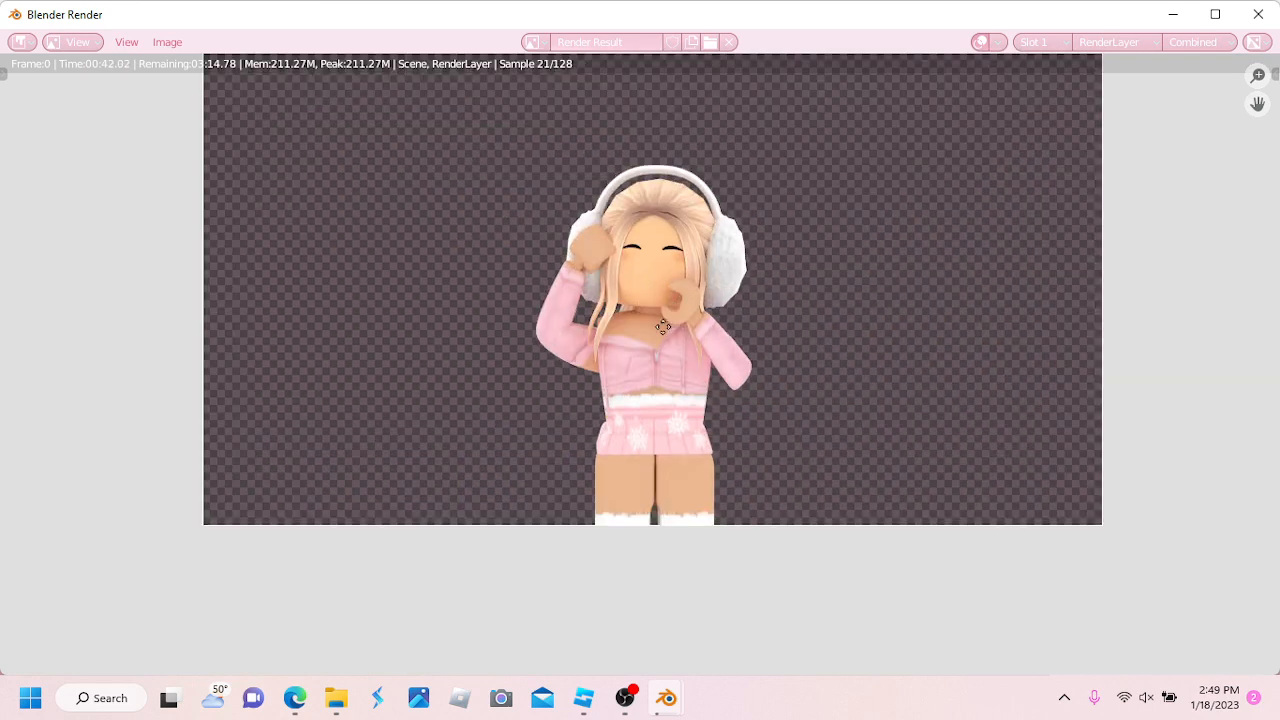
{"action": "middle_click_drag", "start_coordinate": [673, 294], "coordinate": [781, 365]}
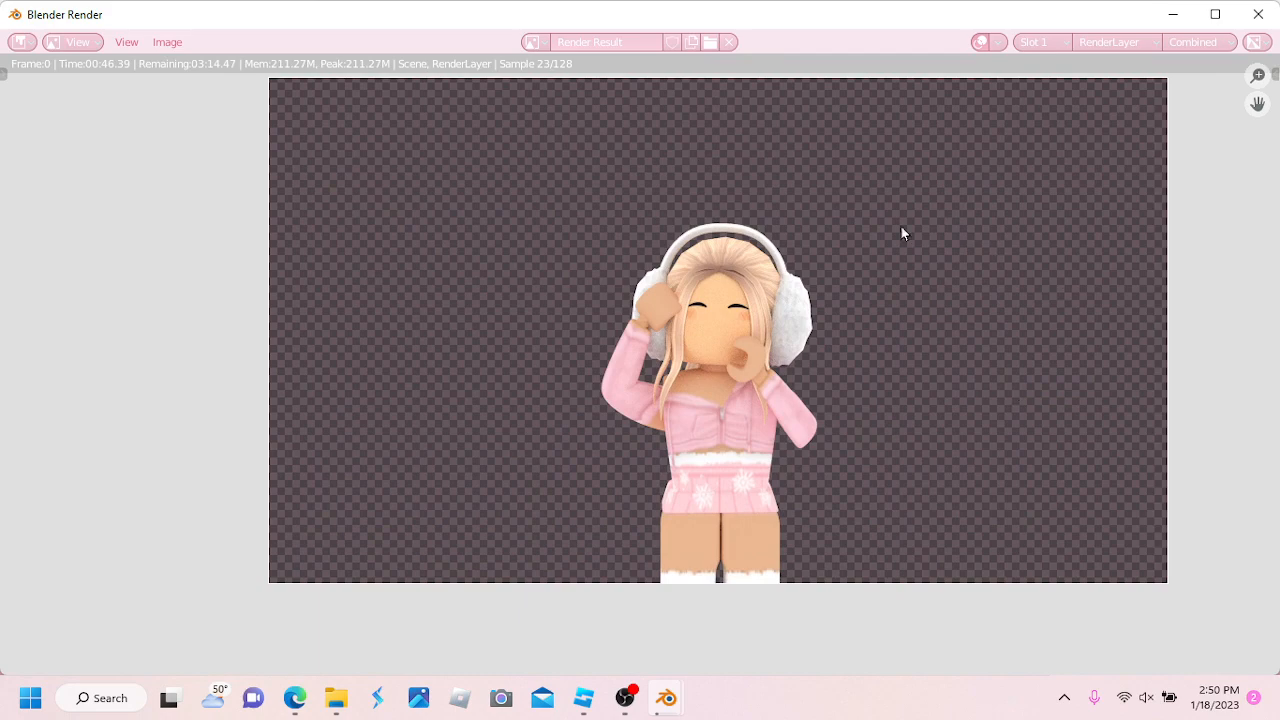
{"action": "scroll", "coordinate": [728, 340], "scroll_direction": "up", "scroll_amount": 4}
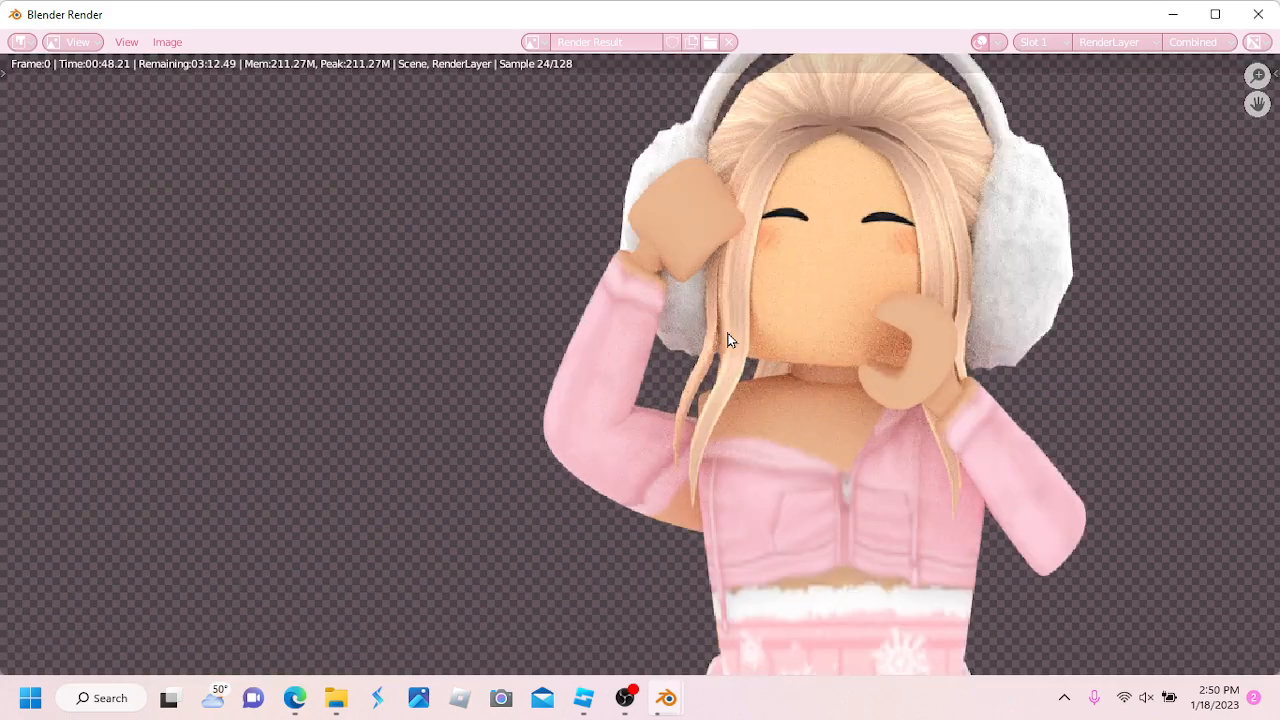
{"action": "scroll", "coordinate": [572, 396], "scroll_direction": "down", "scroll_amount": 3, "text": "ctrl"}
{"action": "scroll", "coordinate": [572, 398], "scroll_direction": "down", "scroll_amount": 1, "text": "ctrl"}
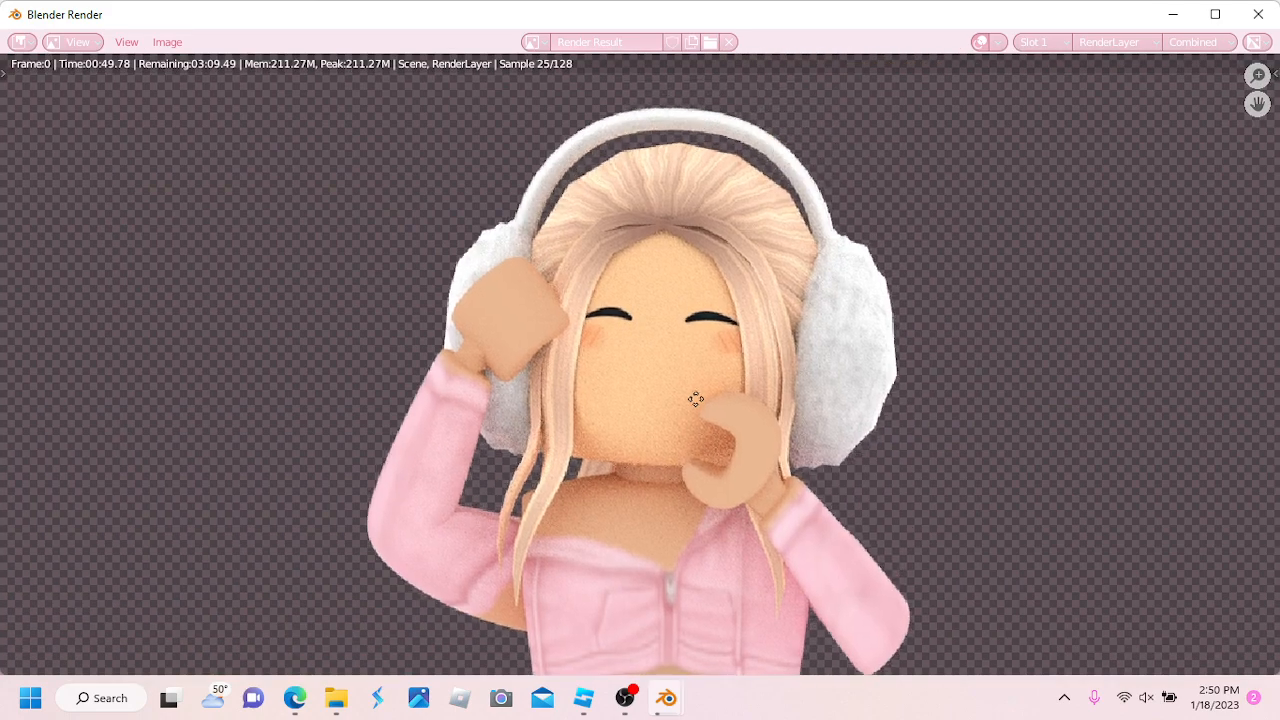
{"action": "scroll", "coordinate": [453, 417], "scroll_direction": "down", "scroll_amount": 4}
{"action": "scroll", "coordinate": [453, 417], "scroll_direction": "down", "scroll_amount": 10}
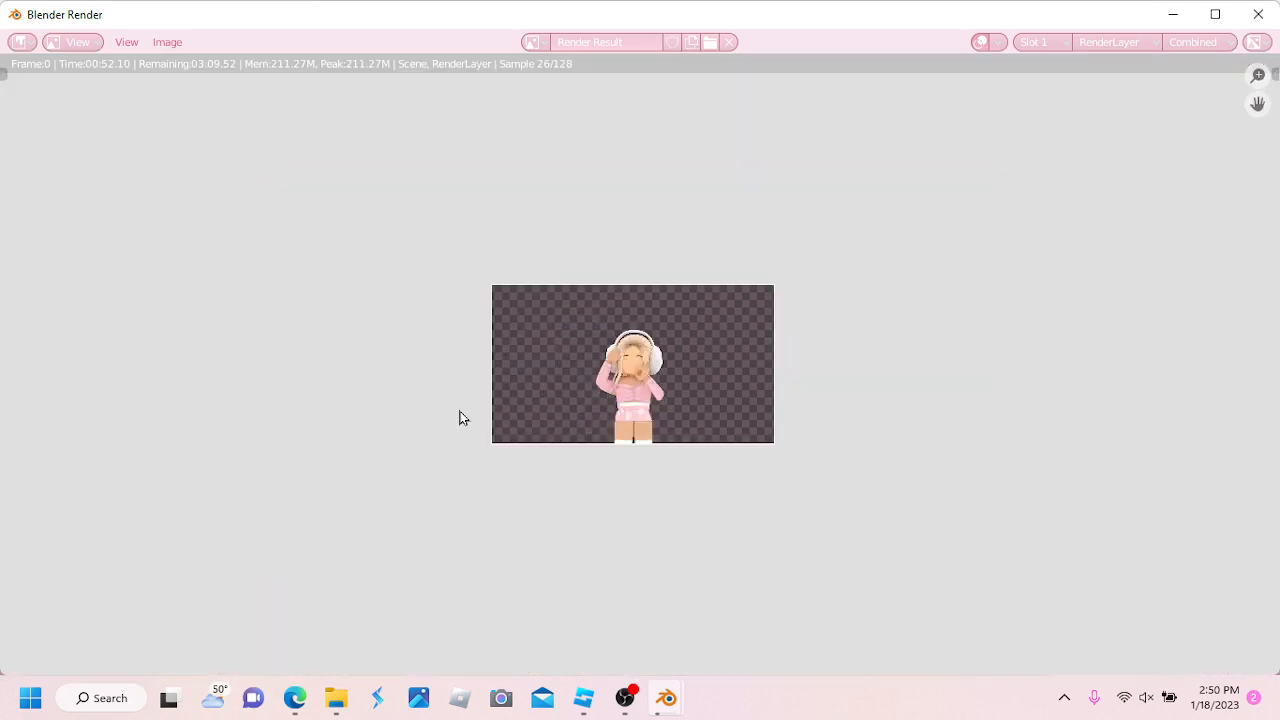
{"action": "scroll", "coordinate": [459, 411], "scroll_direction": "up", "scroll_amount": 12}
{"action": "scroll", "coordinate": [460, 411], "scroll_direction": "up", "scroll_amount": 3}
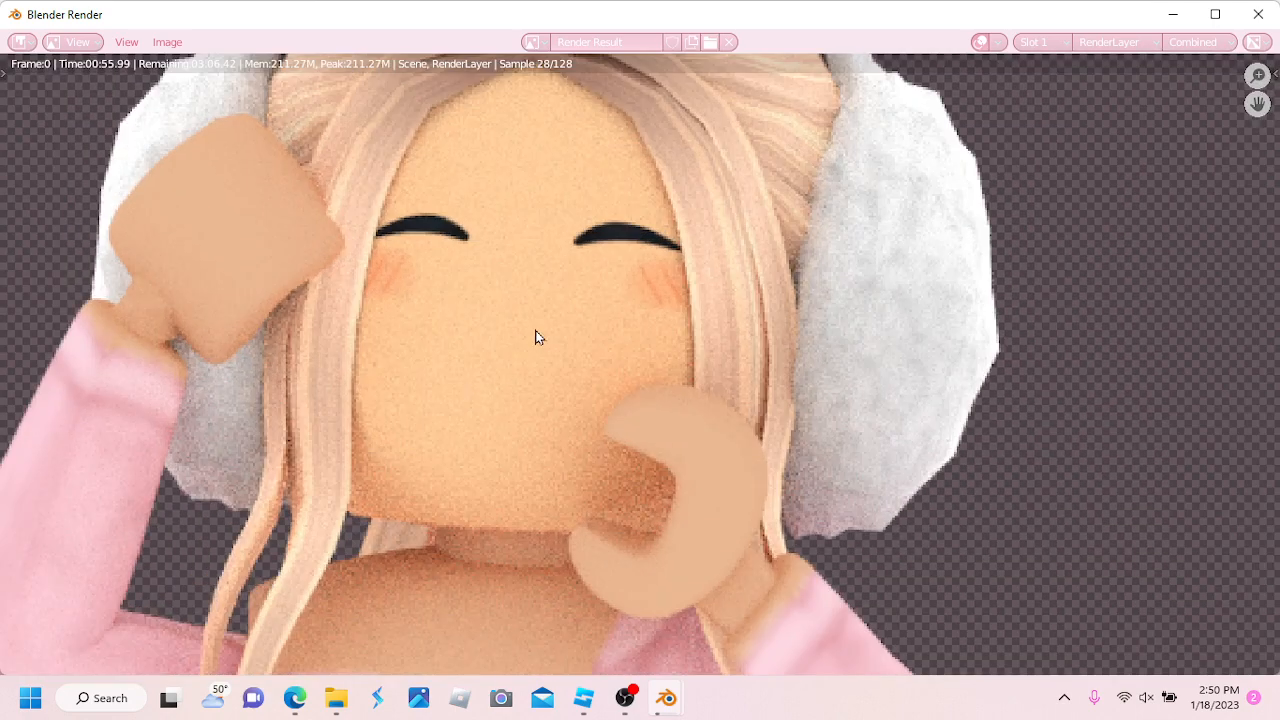
{"action": "middle_click_drag", "start_coordinate": [534, 337], "coordinate": [684, 466]}
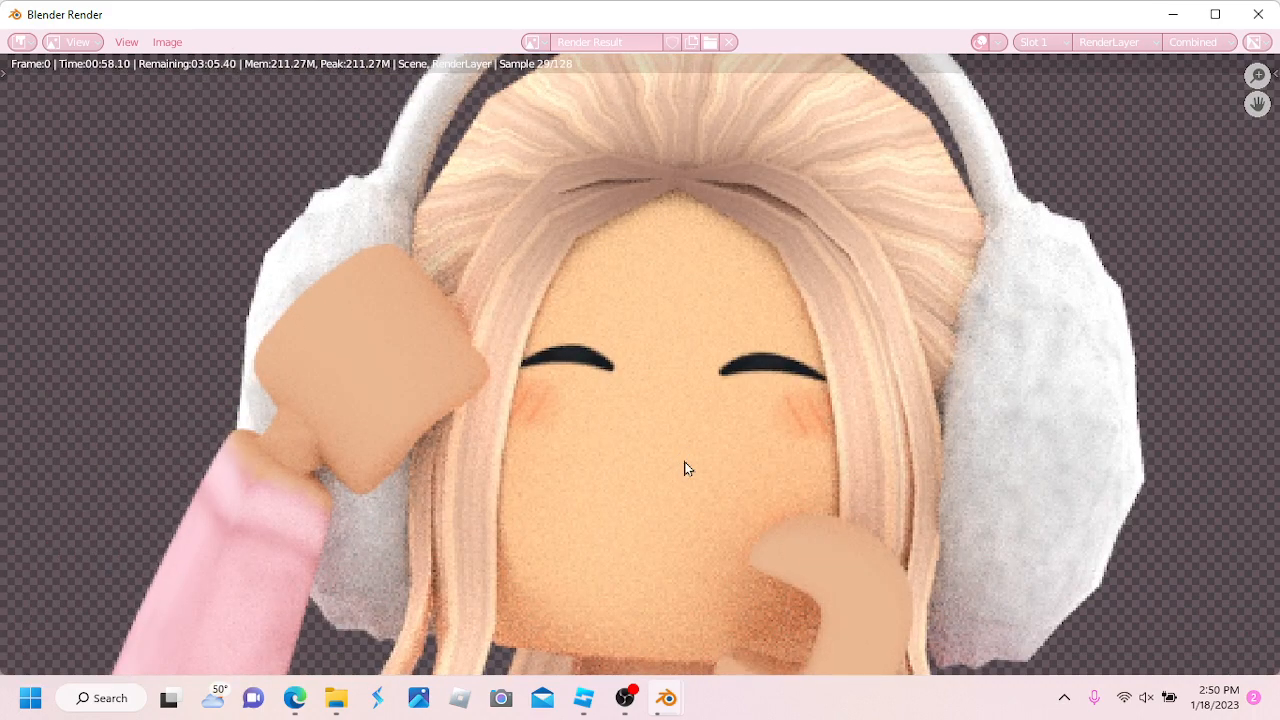
{"action": "scroll", "coordinate": [684, 466], "scroll_direction": "down", "scroll_amount": 12}
{"action": "scroll", "coordinate": [684, 468], "scroll_direction": "up", "scroll_amount": 12}
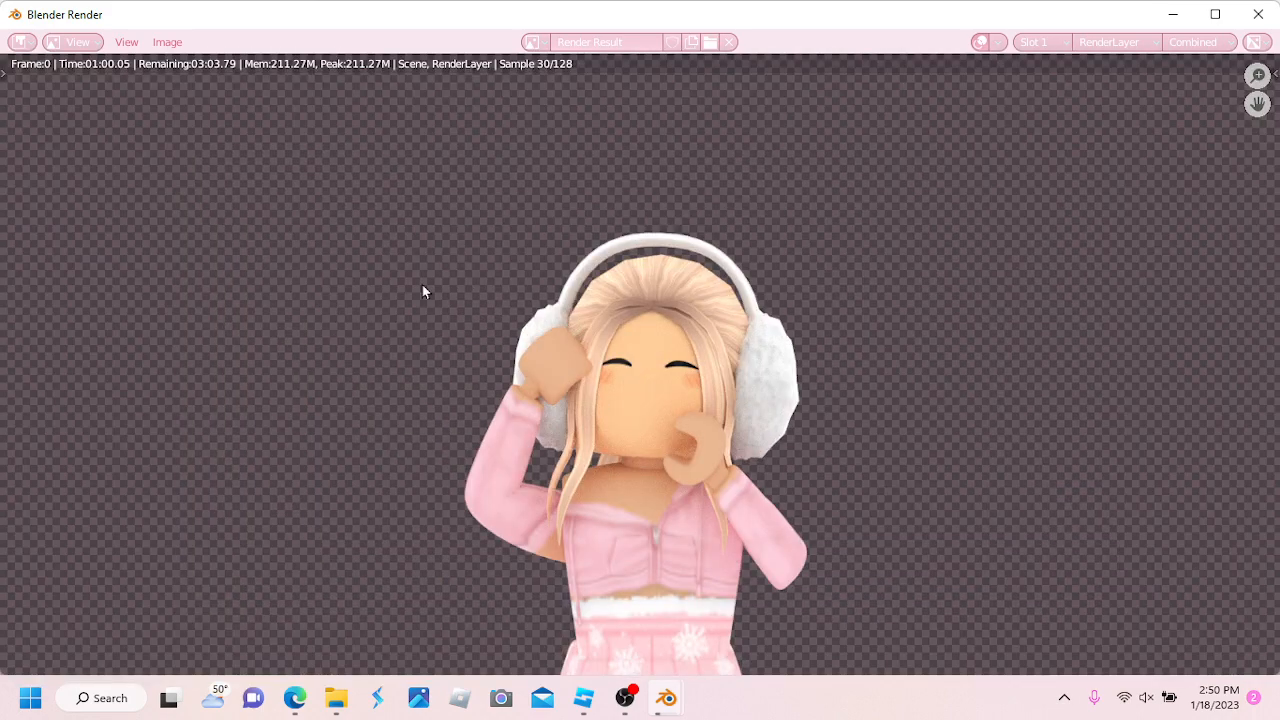
Check which commands are offered for saving the rendered image while the render is still running
{"action": "left_click", "coordinate": [167, 42]}
{"action": "left_click", "coordinate": [167, 42]}
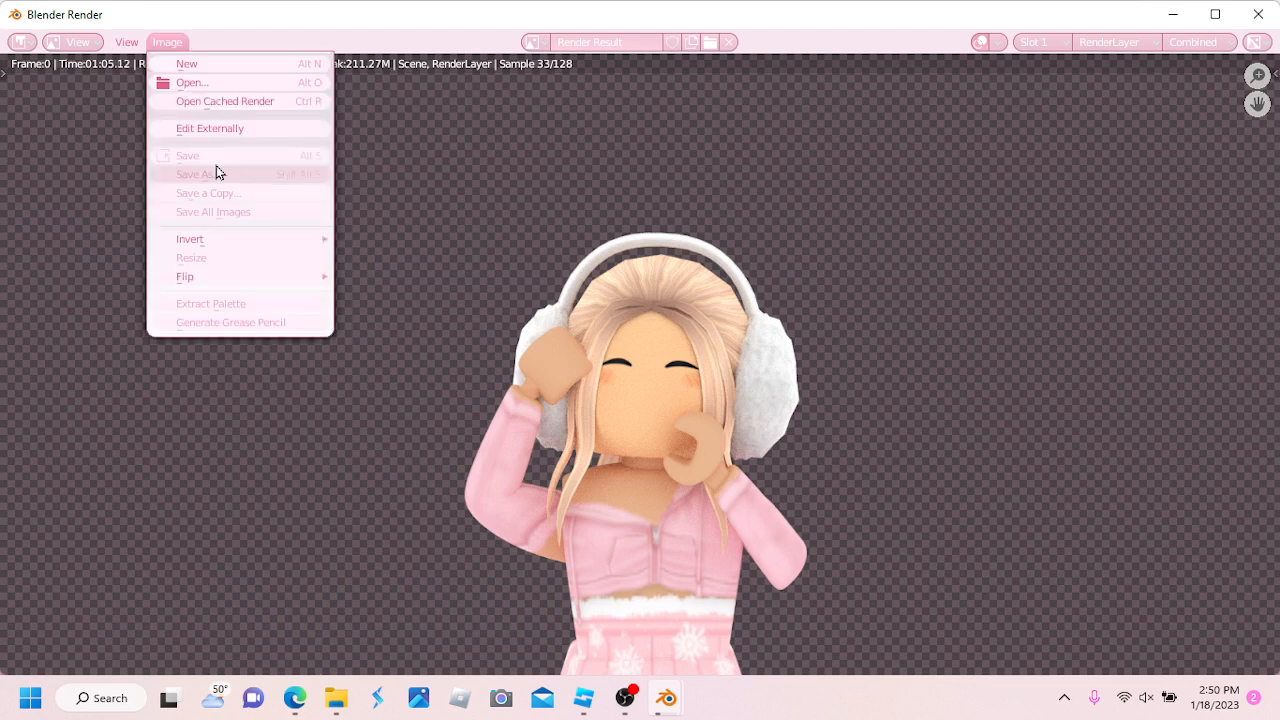
{"action": "left_click", "coordinate": [177, 45]}
{"action": "scroll", "coordinate": [583, 262], "scroll_direction": "down", "scroll_amount": 3}
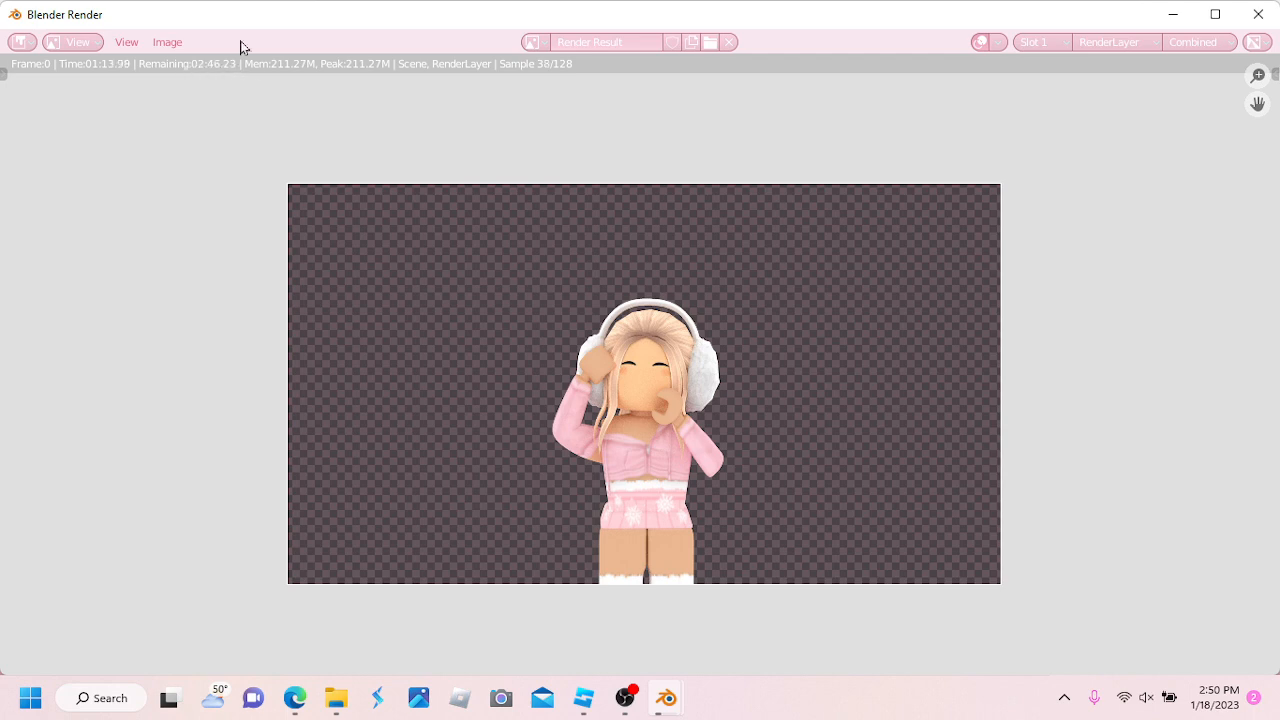
{"action": "scroll", "coordinate": [663, 168], "scroll_direction": "down", "scroll_amount": 6}
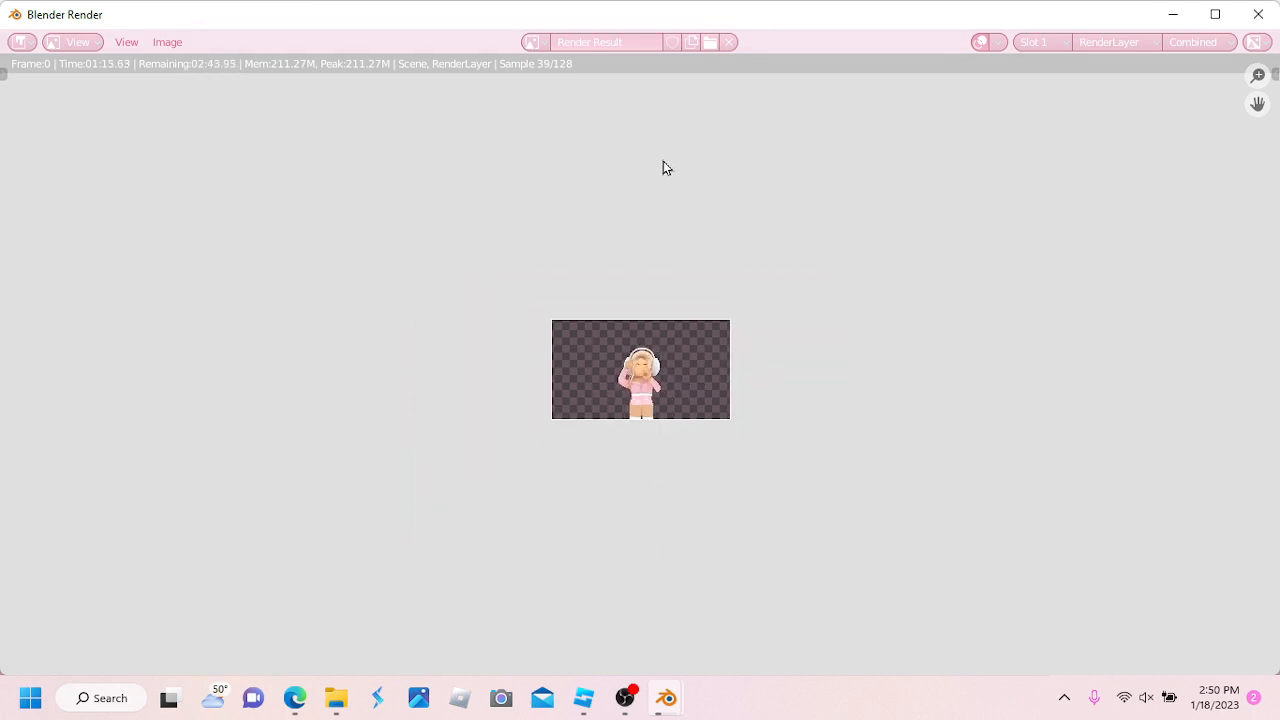
{"action": "scroll", "coordinate": [694, 272], "scroll_direction": "up", "scroll_amount": 9}
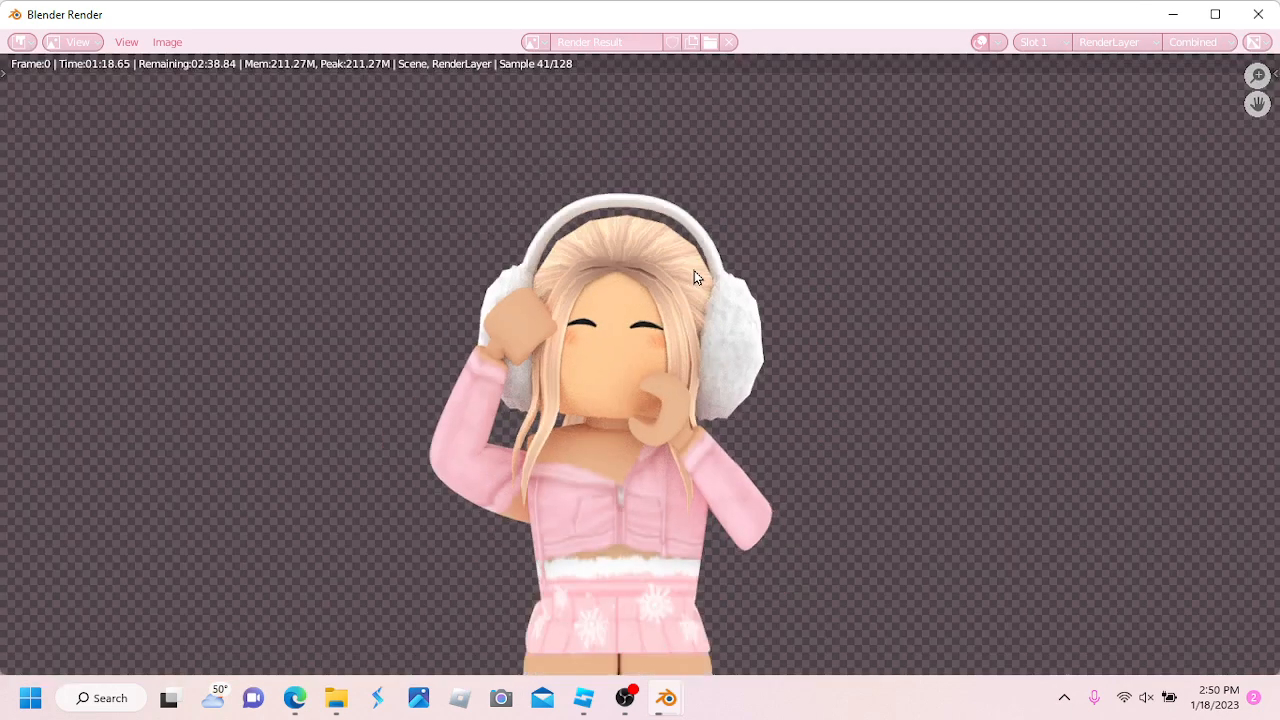
{"action": "scroll", "coordinate": [694, 272], "scroll_direction": "down", "scroll_amount": 6}
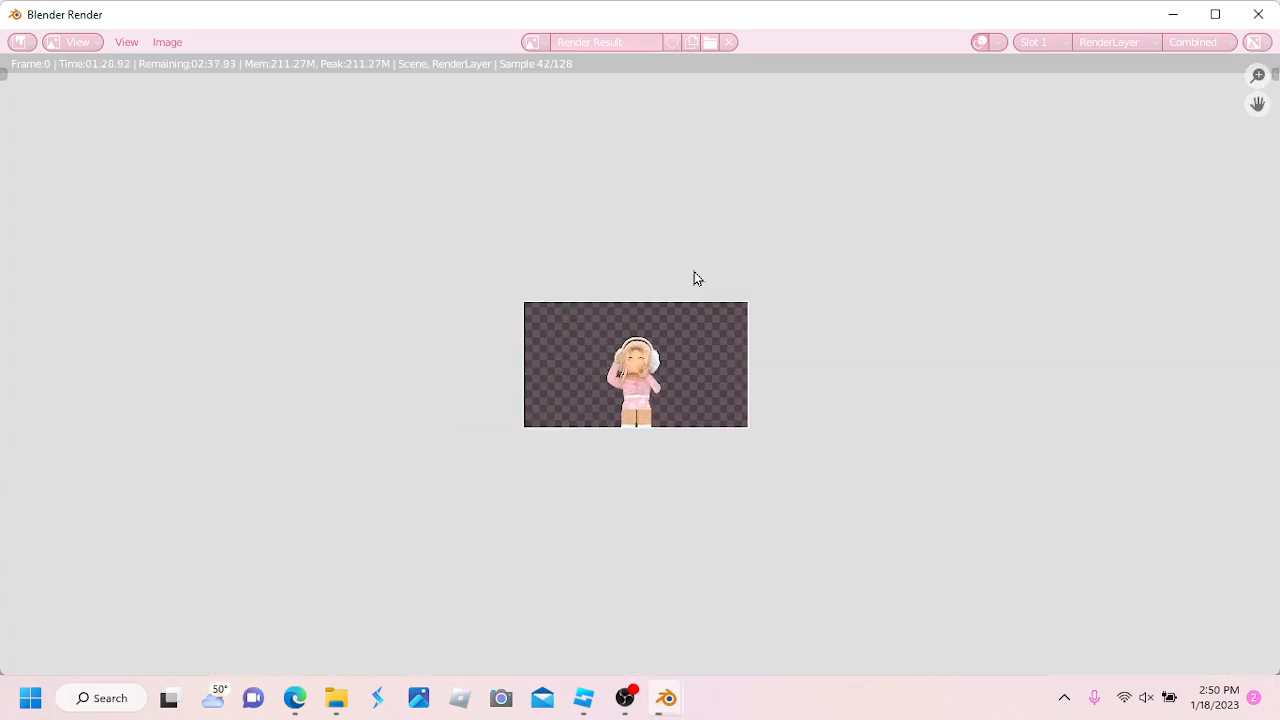
{"action": "scroll", "coordinate": [695, 280], "scroll_direction": "up", "scroll_amount": 6}
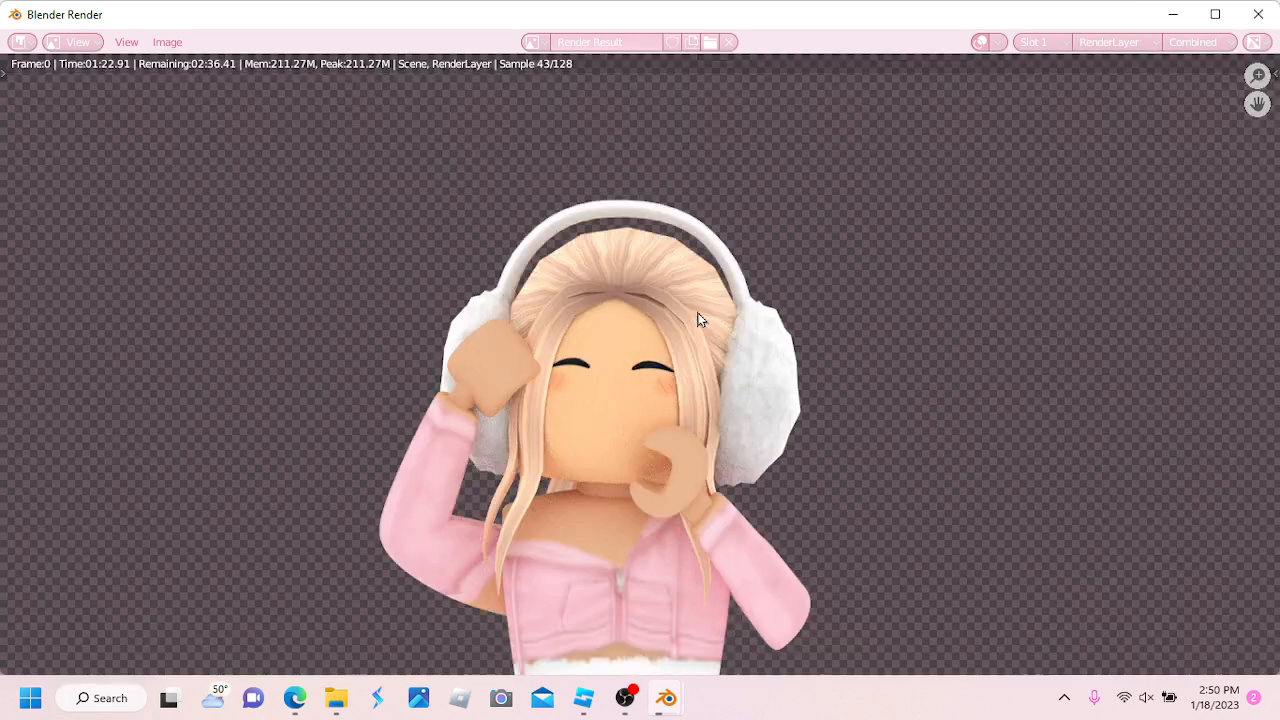